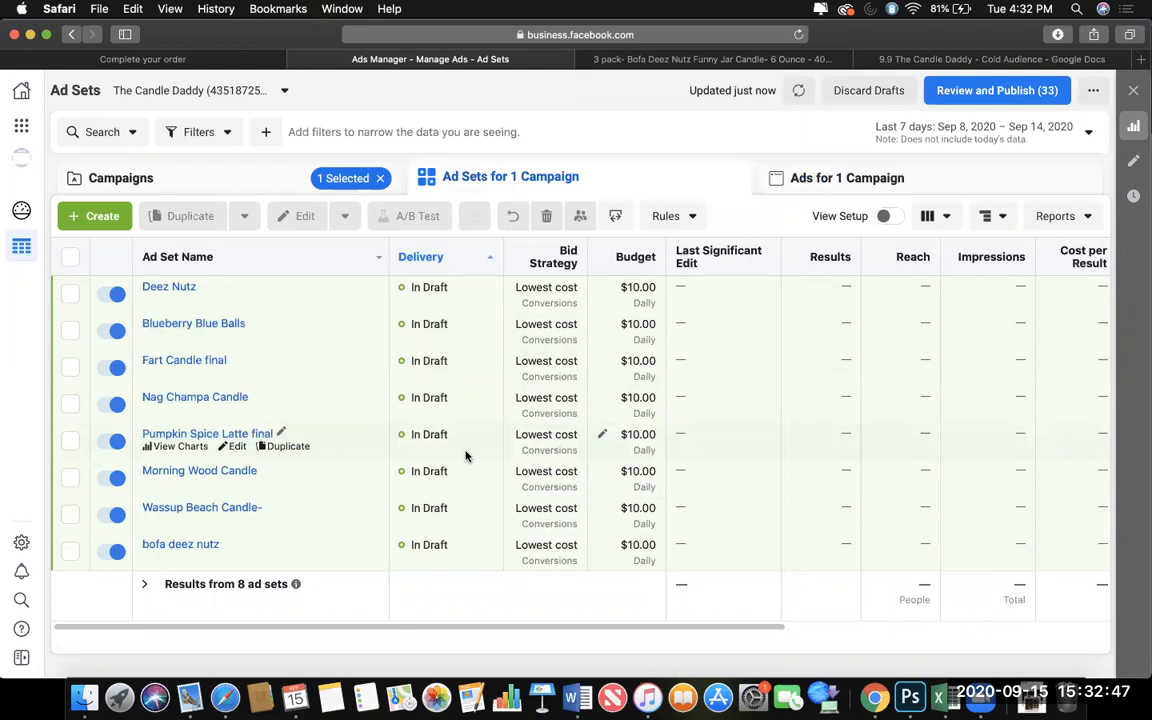
# Review the Deez Nutz ad set's conversion, budget, audience and placement settings, leaving them unchanged.
pyautogui.click(236, 299)
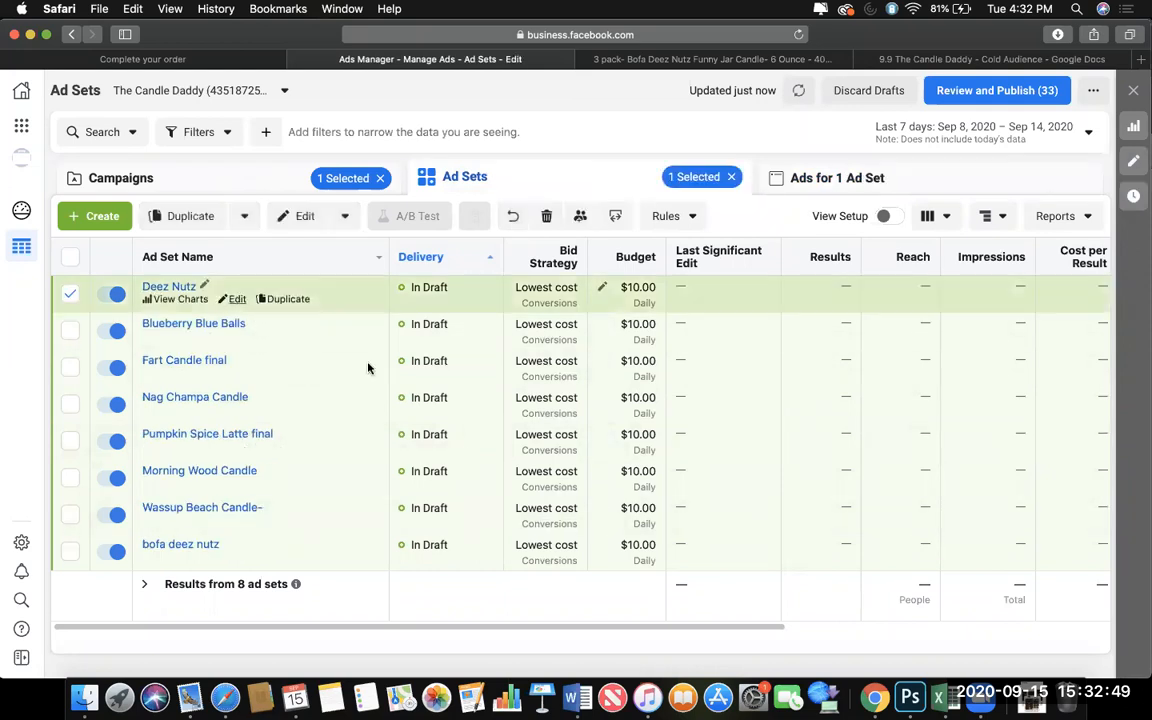
pyautogui.scroll(-8, 651, 480)
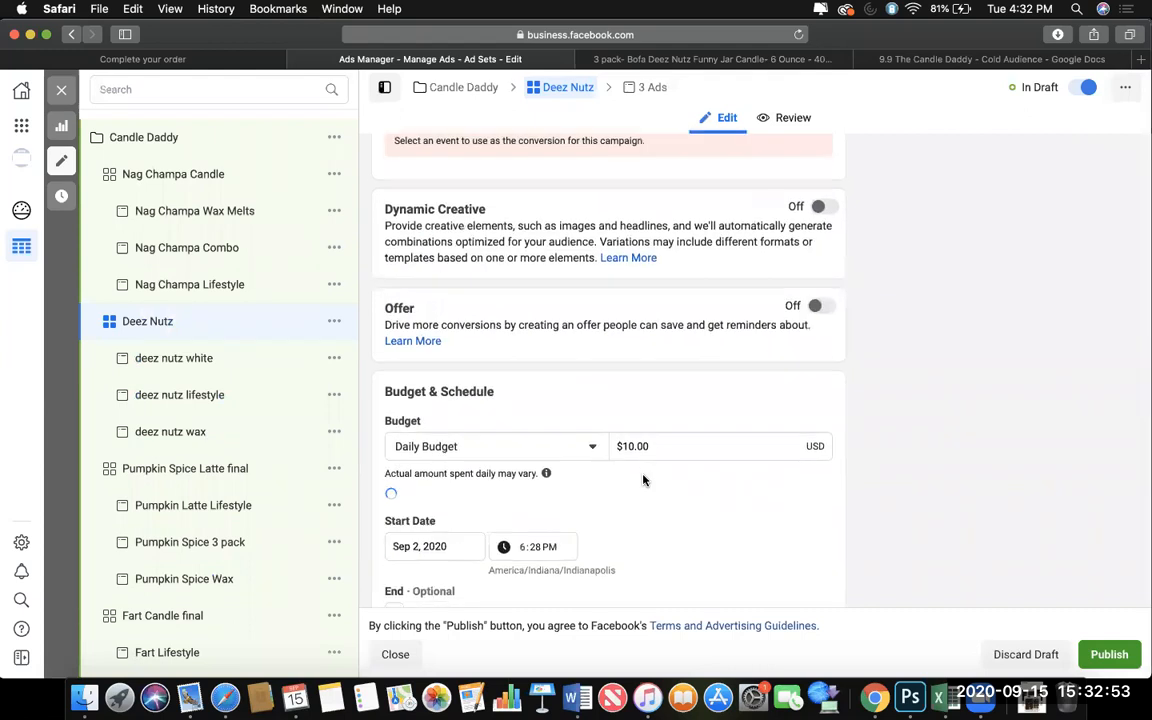
pyautogui.scroll(-8, 643, 480)
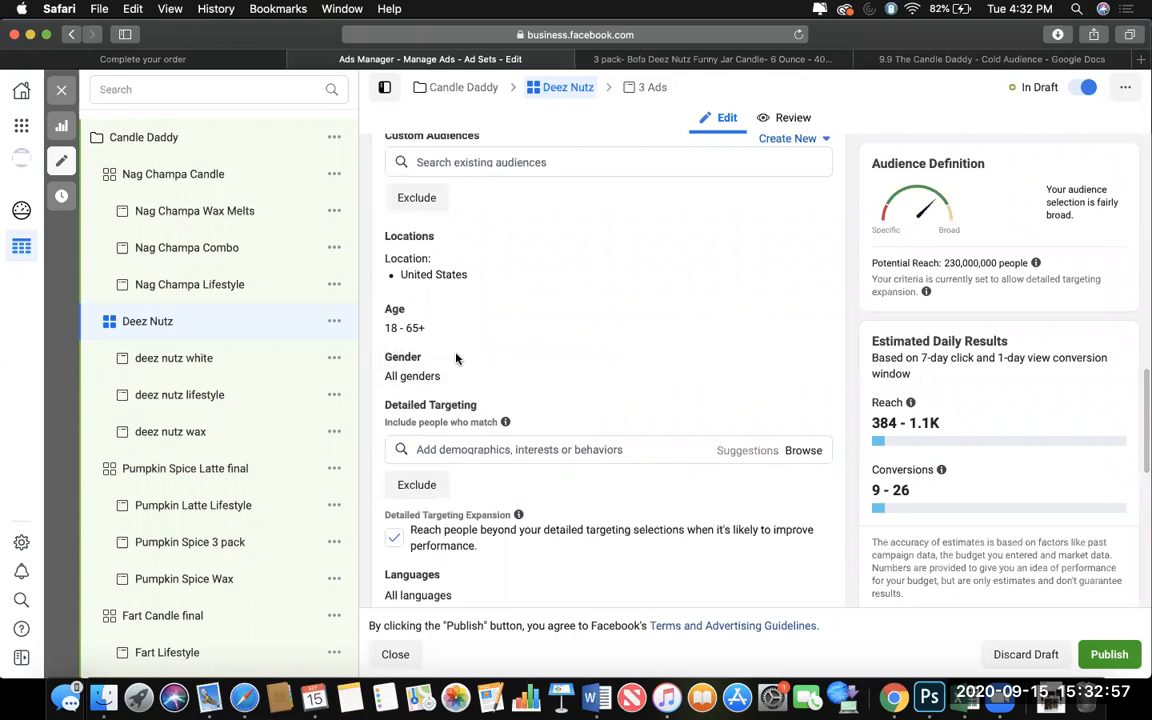
pyautogui.scroll(-7, 493, 506)
pyautogui.scroll(-5, 493, 506)
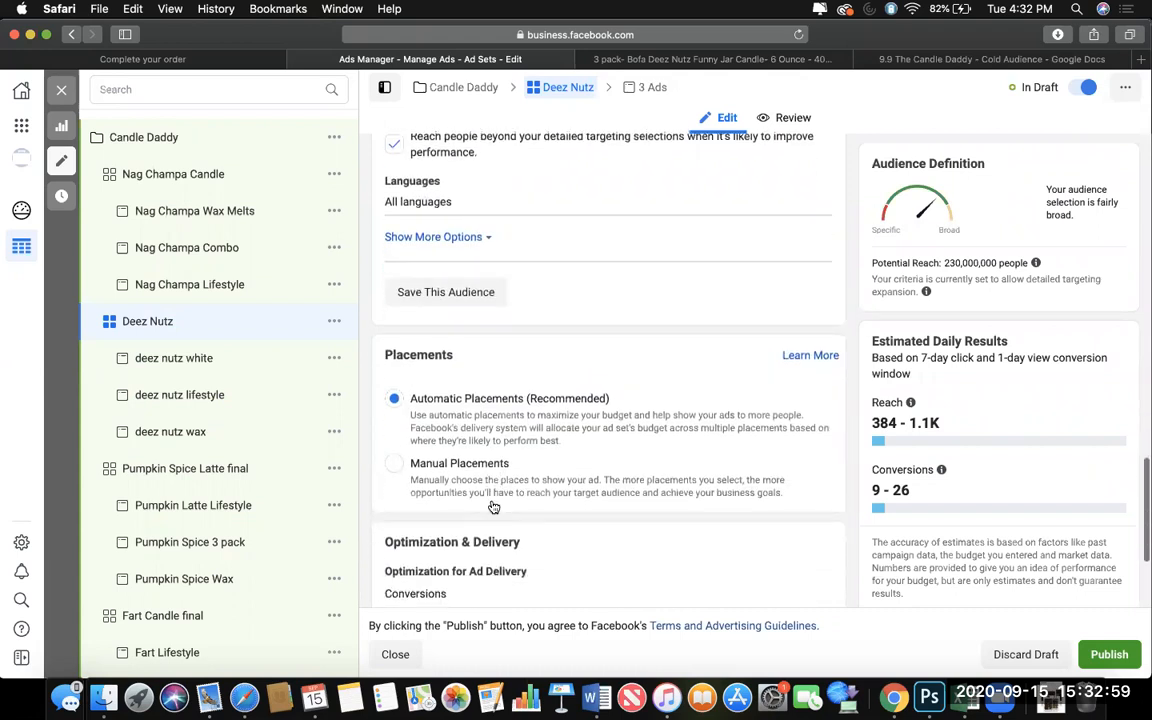
pyautogui.click(61, 89)
# Look over the ads inside the Deez Nutz ad set and return to the list of ad sets.
pyautogui.click(801, 188)
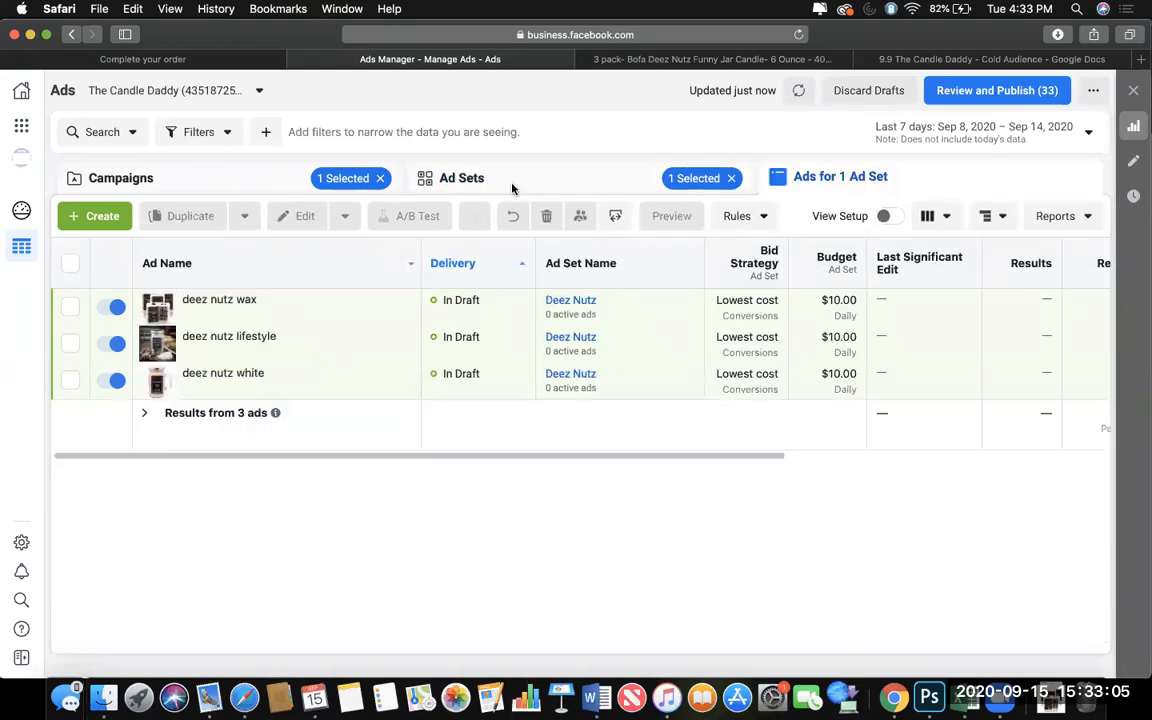
pyautogui.click(562, 187)
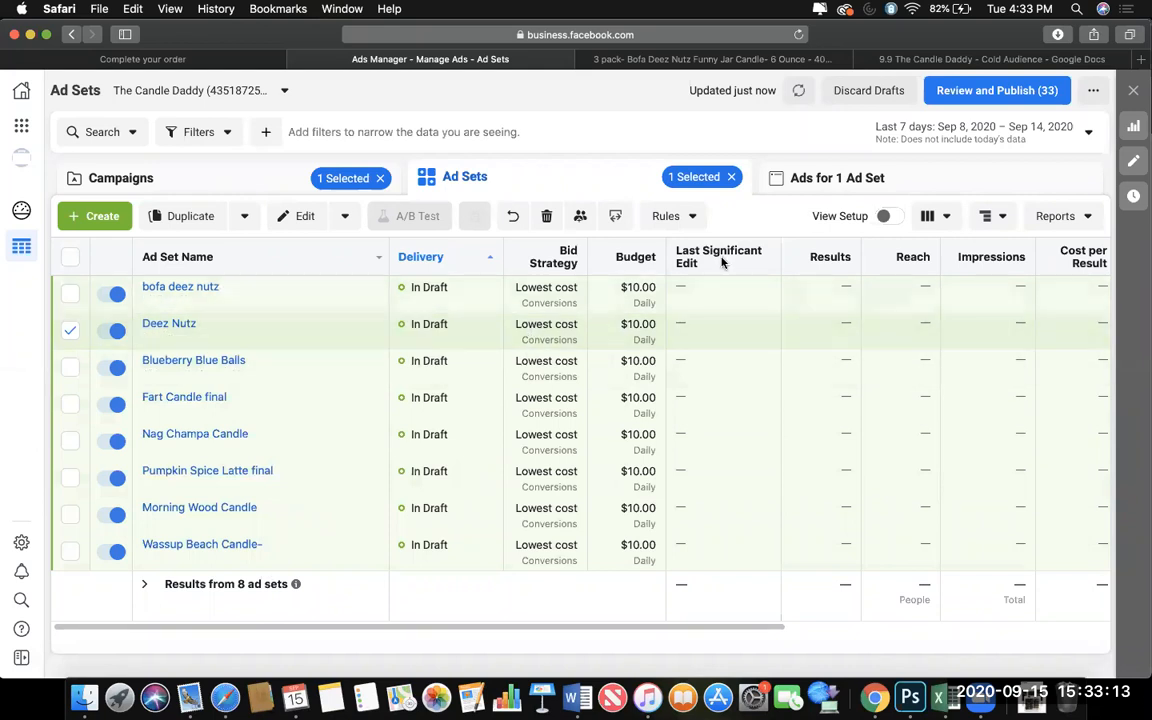
pyautogui.click(830, 177)
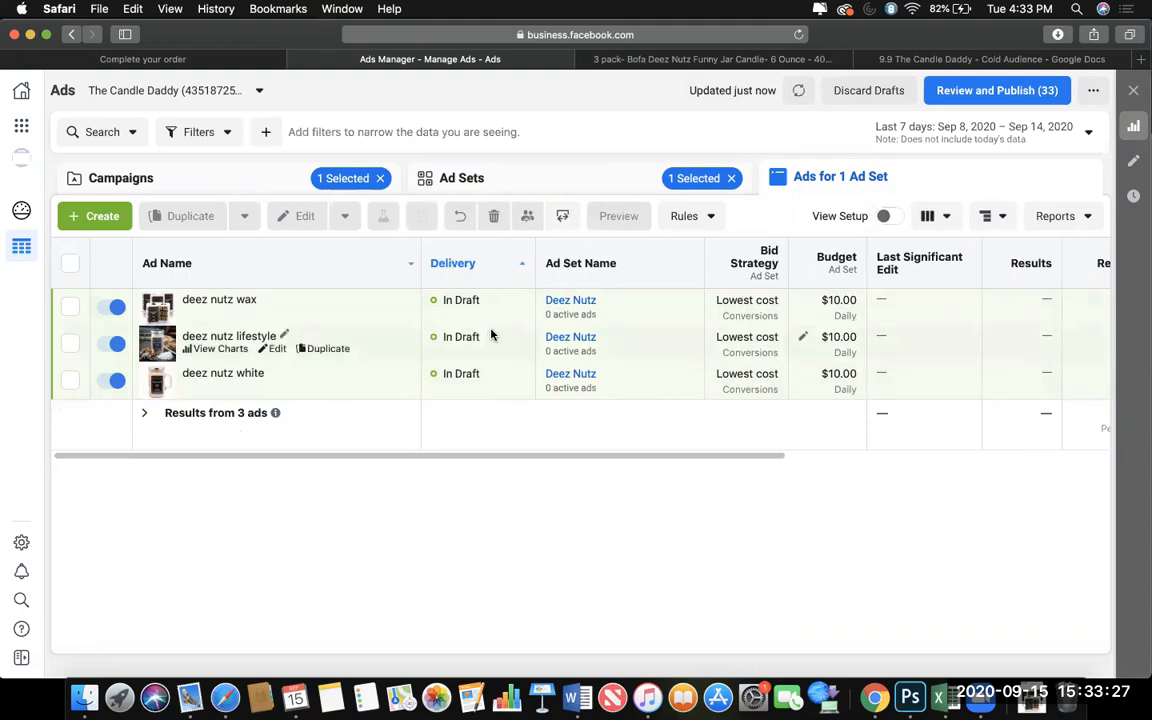
pyautogui.click(525, 183)
pyautogui.press('XF86AudioRaiseVolume')
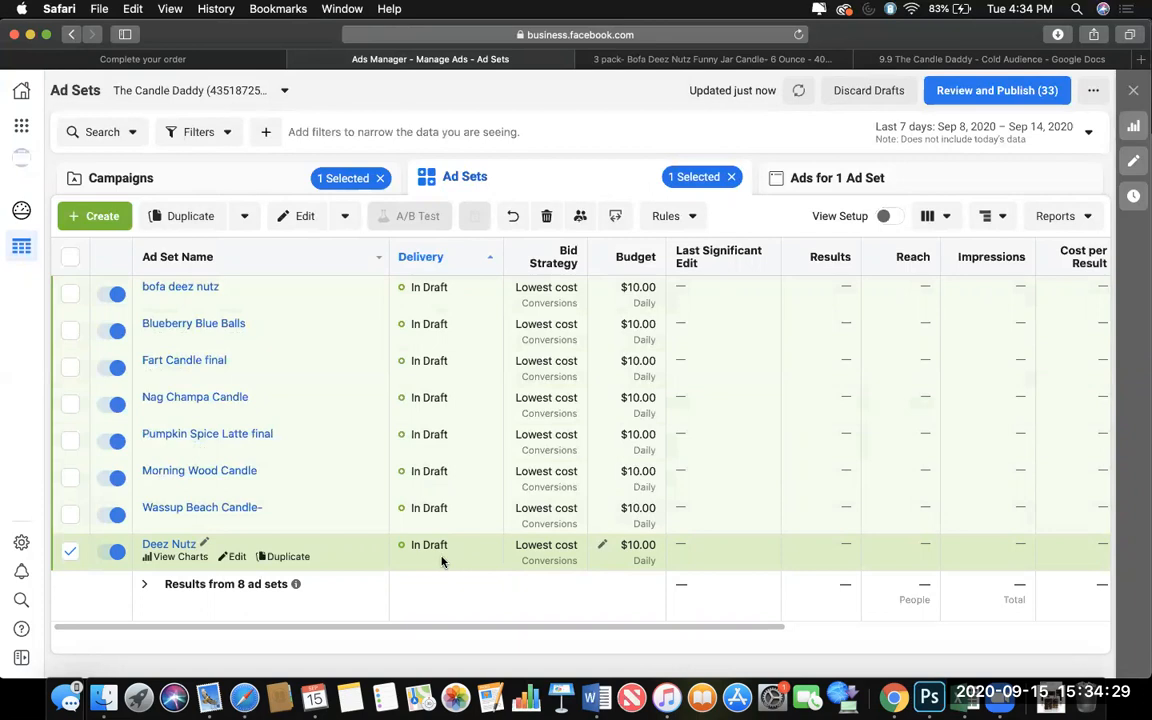
# Turn off the seven ad sets other than Deez Nutz and save the status change to draft.
pyautogui.click(69, 550)
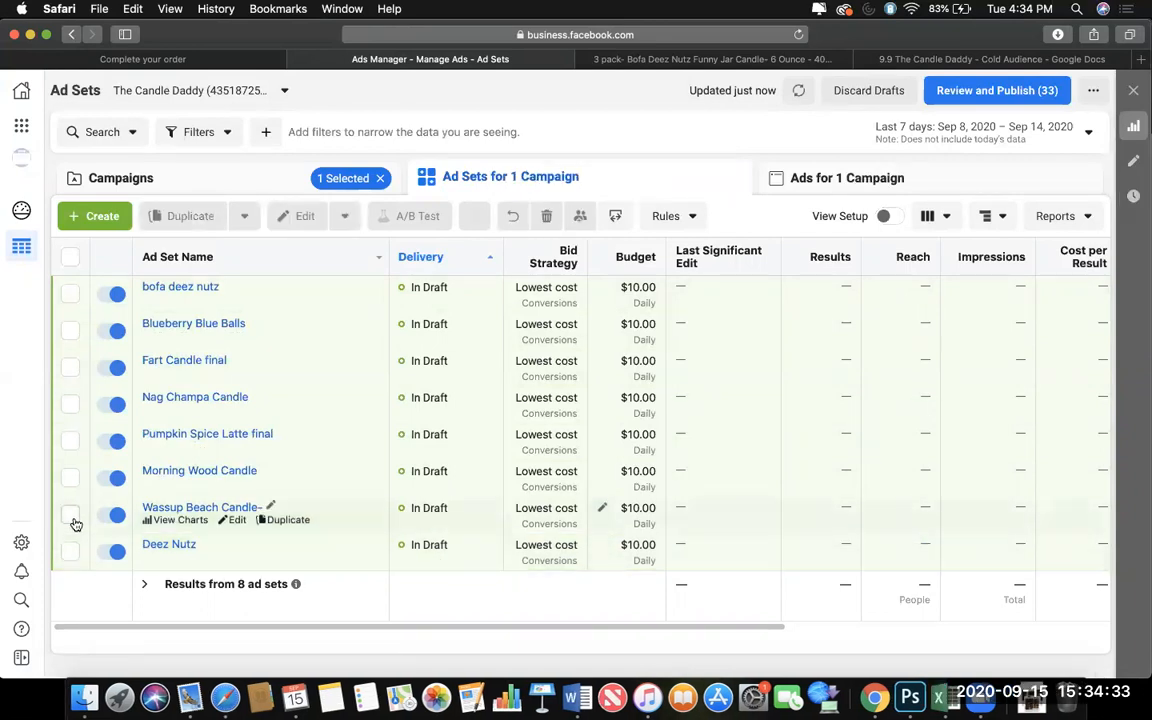
pyautogui.click(70, 514)
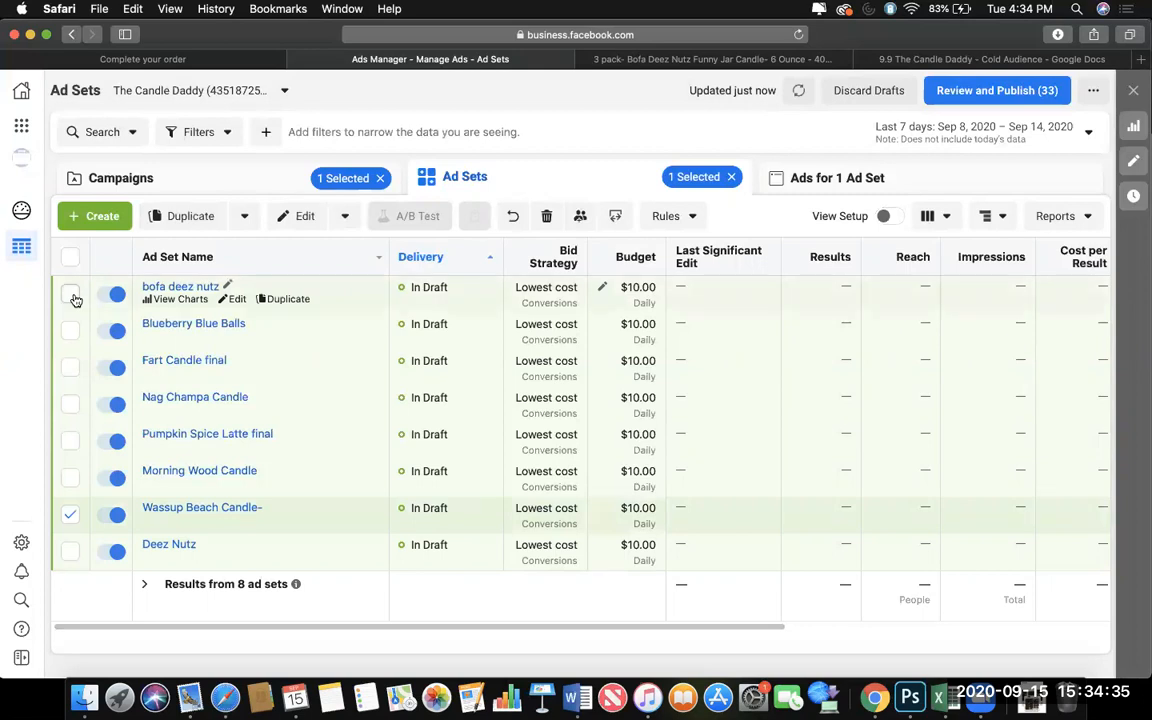
pyautogui.keyDown('shift'); pyautogui.click(72, 295); pyautogui.keyUp('shift')
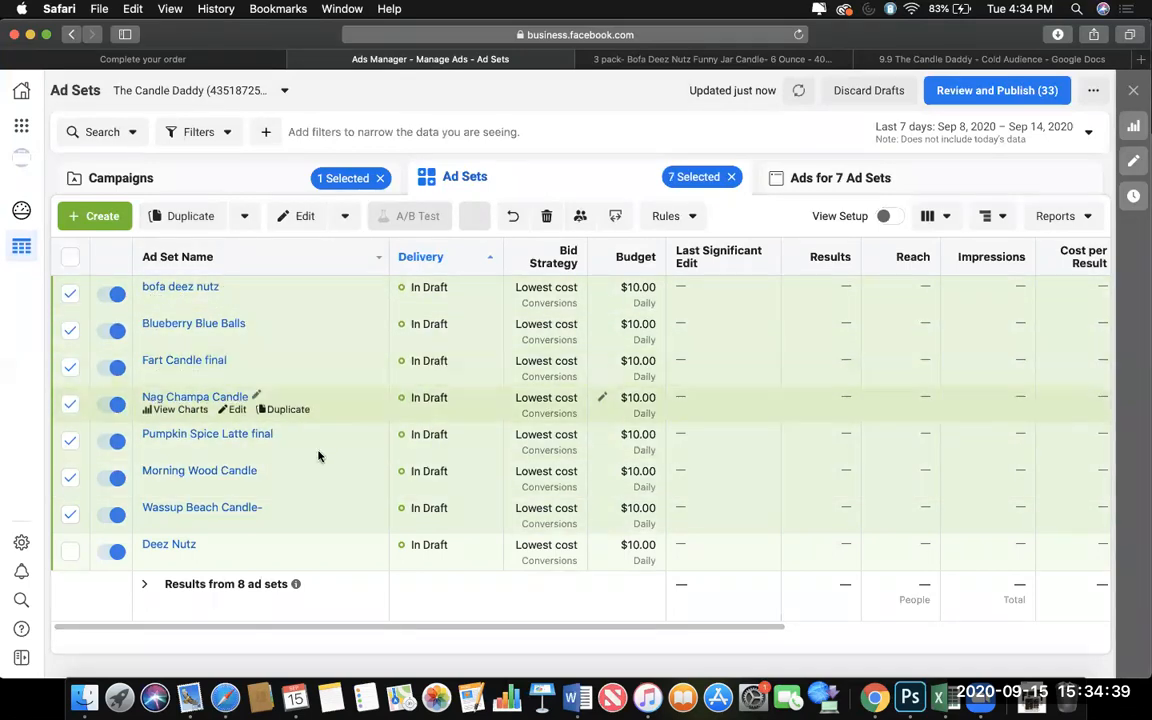
pyautogui.click(345, 216)
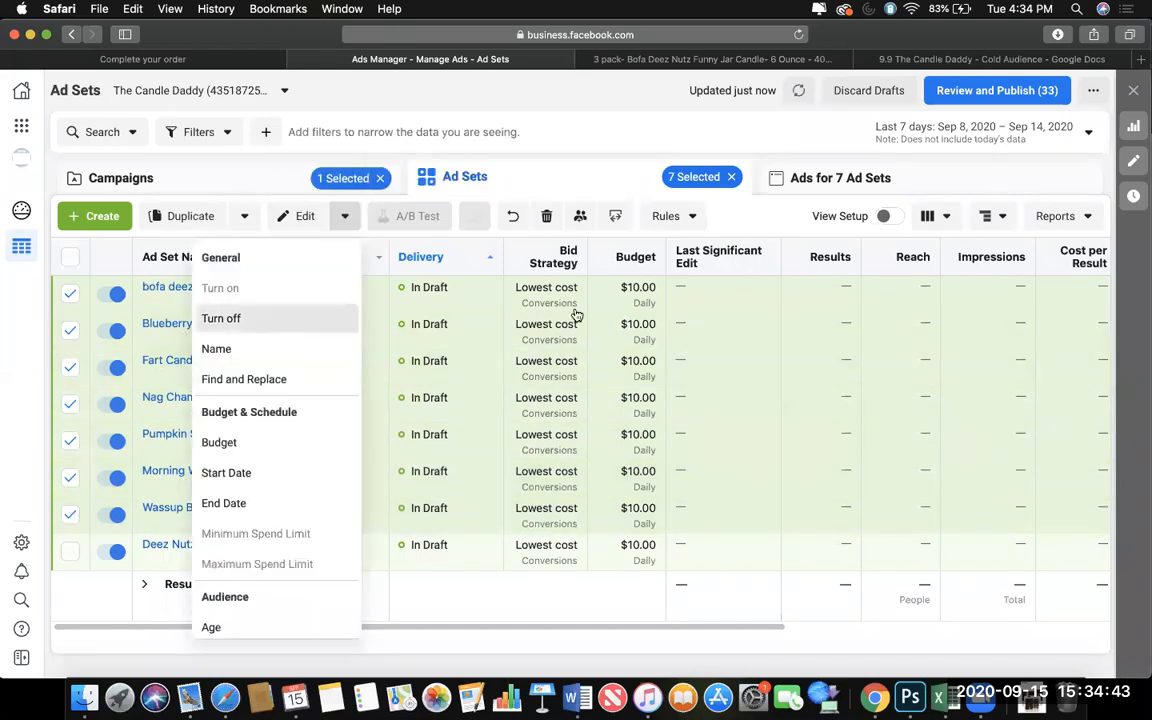
pyautogui.click(279, 320)
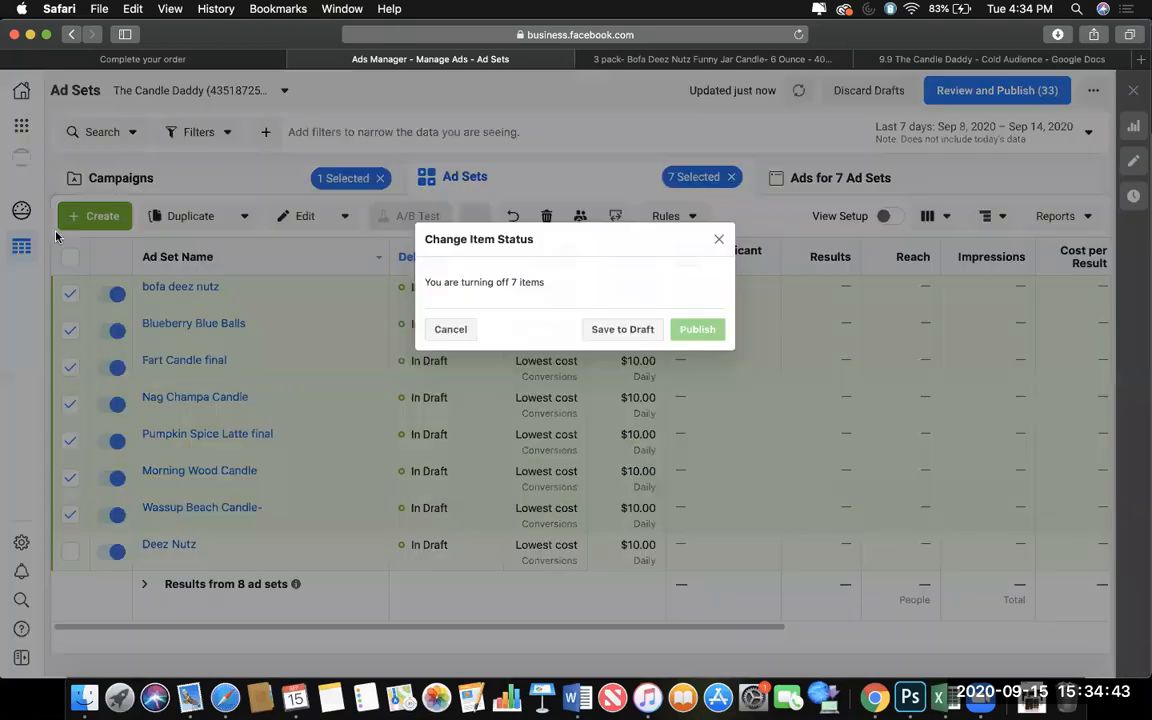
pyautogui.click(633, 329)
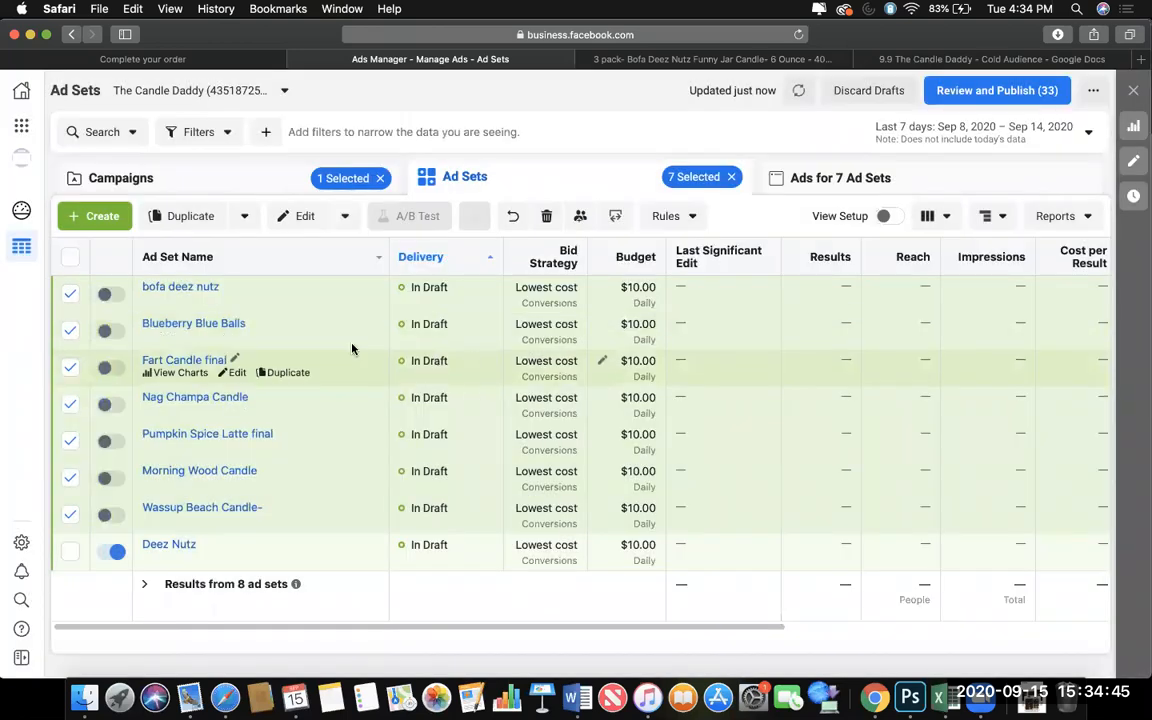
# Select only the Deez Nutz ad set and examine the setup and preview of its deez nutz wax ad.
pyautogui.click(69, 258)
pyautogui.click(70, 550)
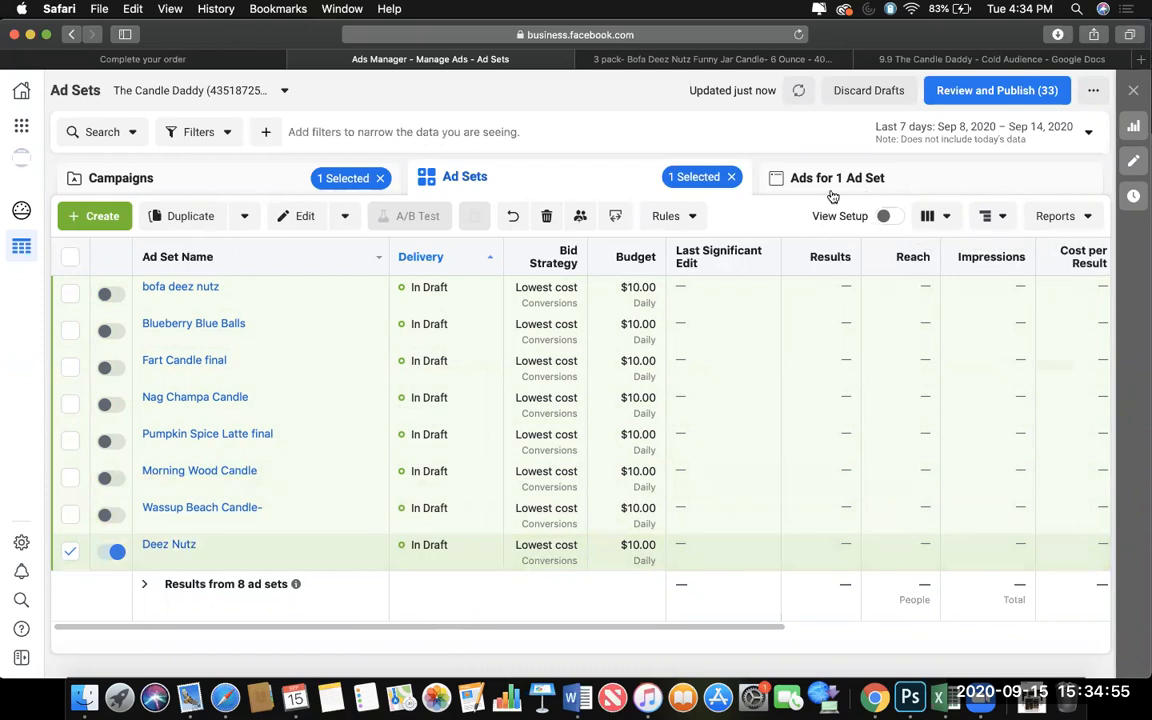
pyautogui.click(785, 177)
pyautogui.click(505, 184)
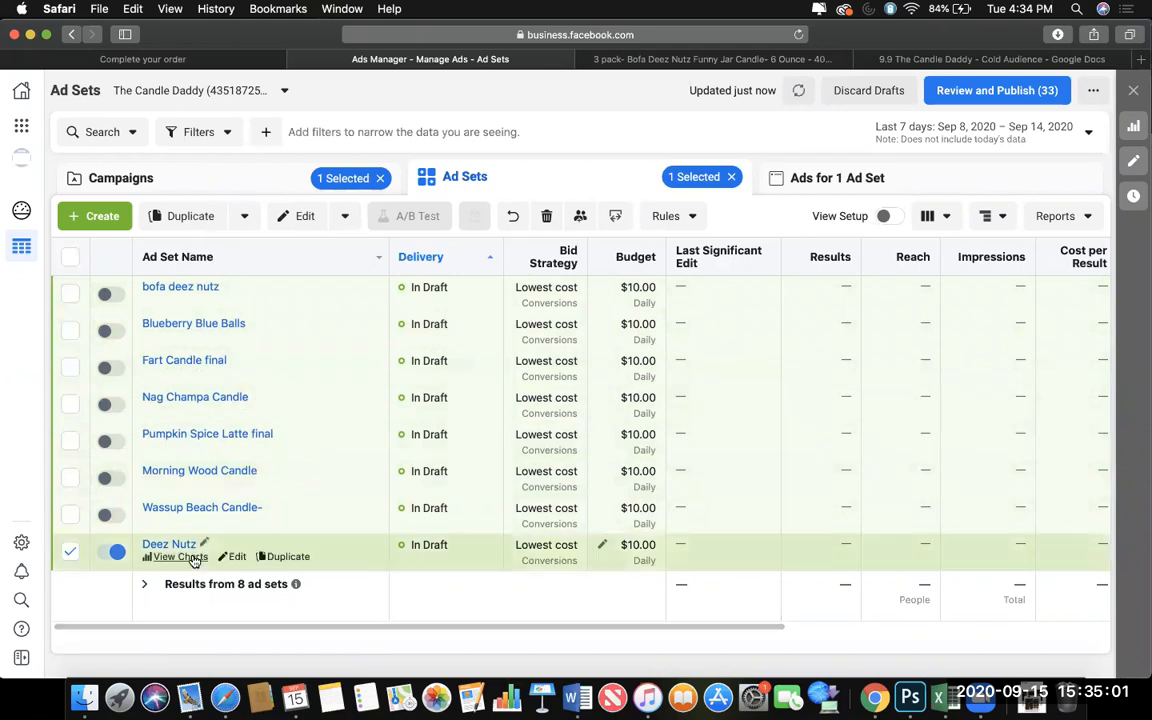
pyautogui.click(800, 182)
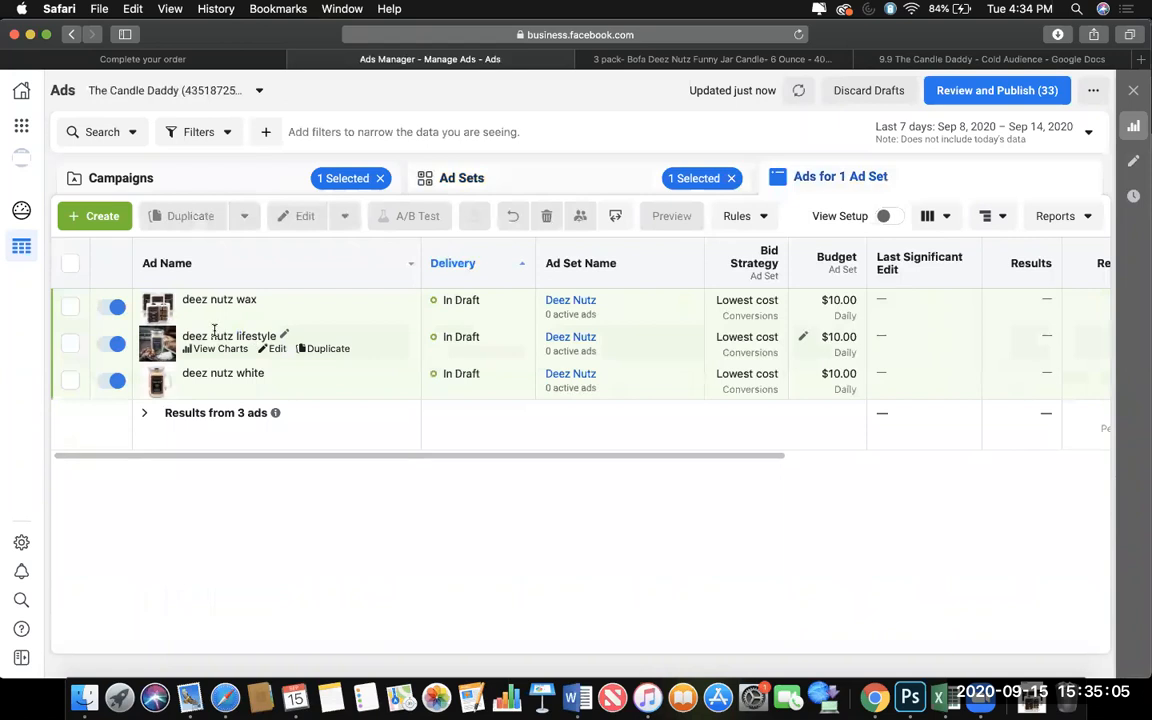
pyautogui.click(270, 312)
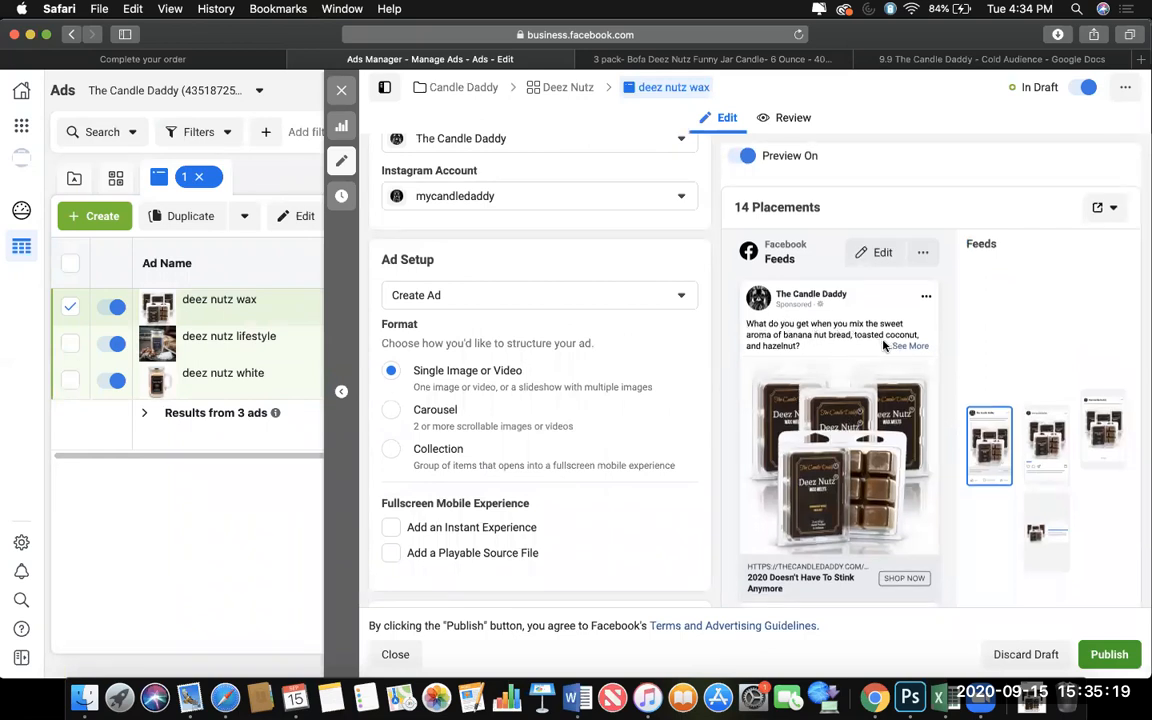
pyautogui.click(341, 90)
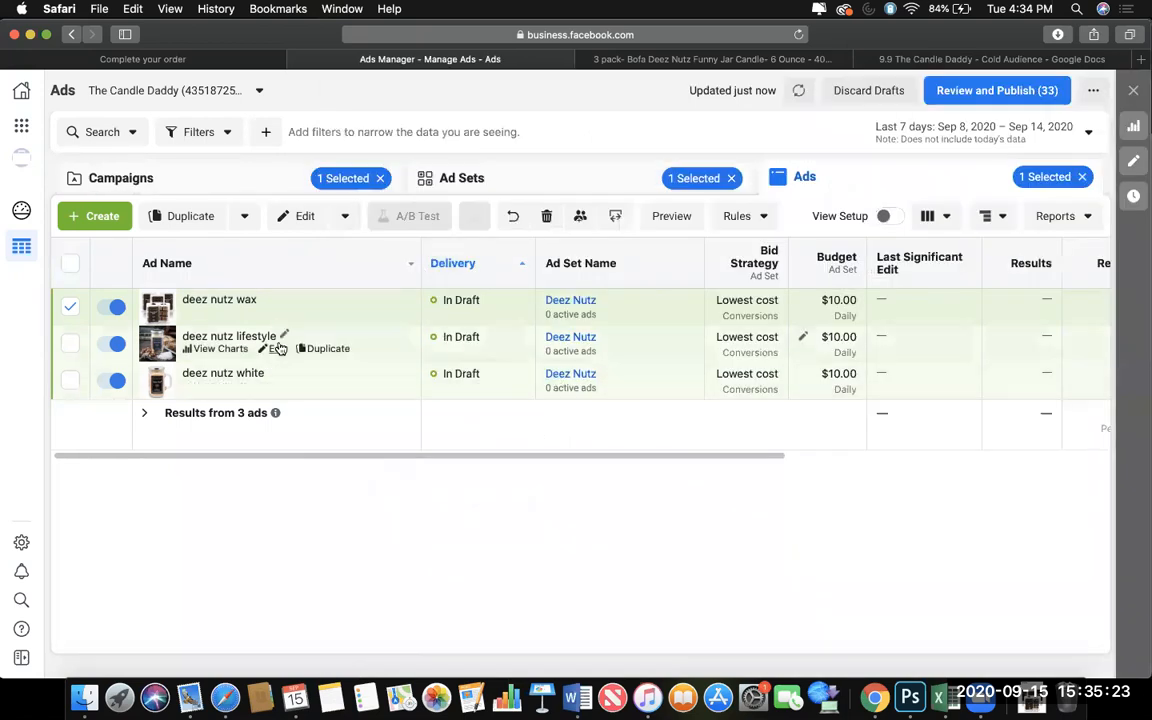
# Rename the Deez Nutz ad set as "Deez Nutz - open".
pyautogui.click(465, 177)
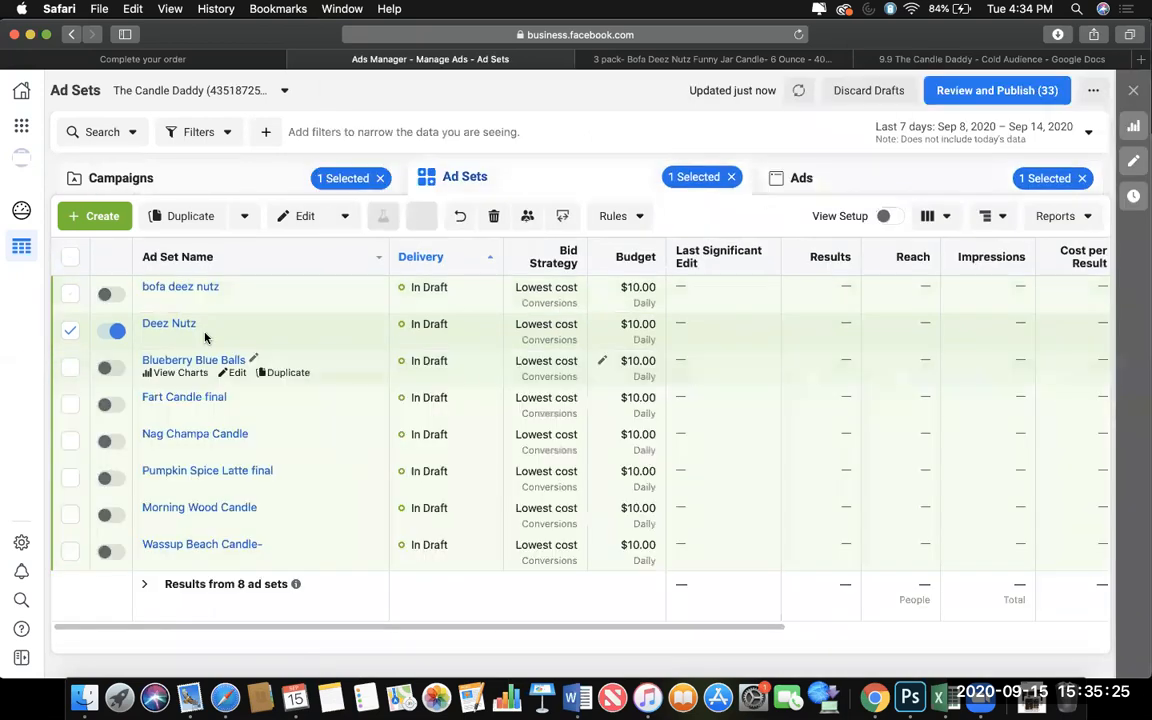
pyautogui.click(235, 335)
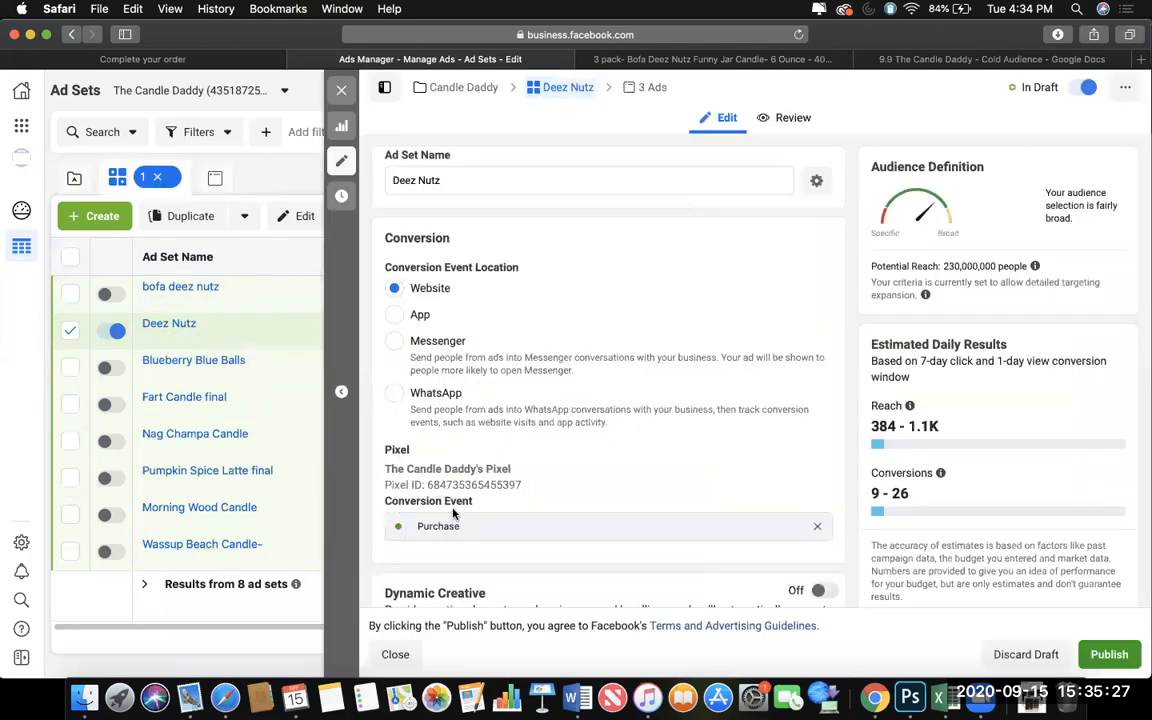
pyautogui.scroll(-10, 645, 533)
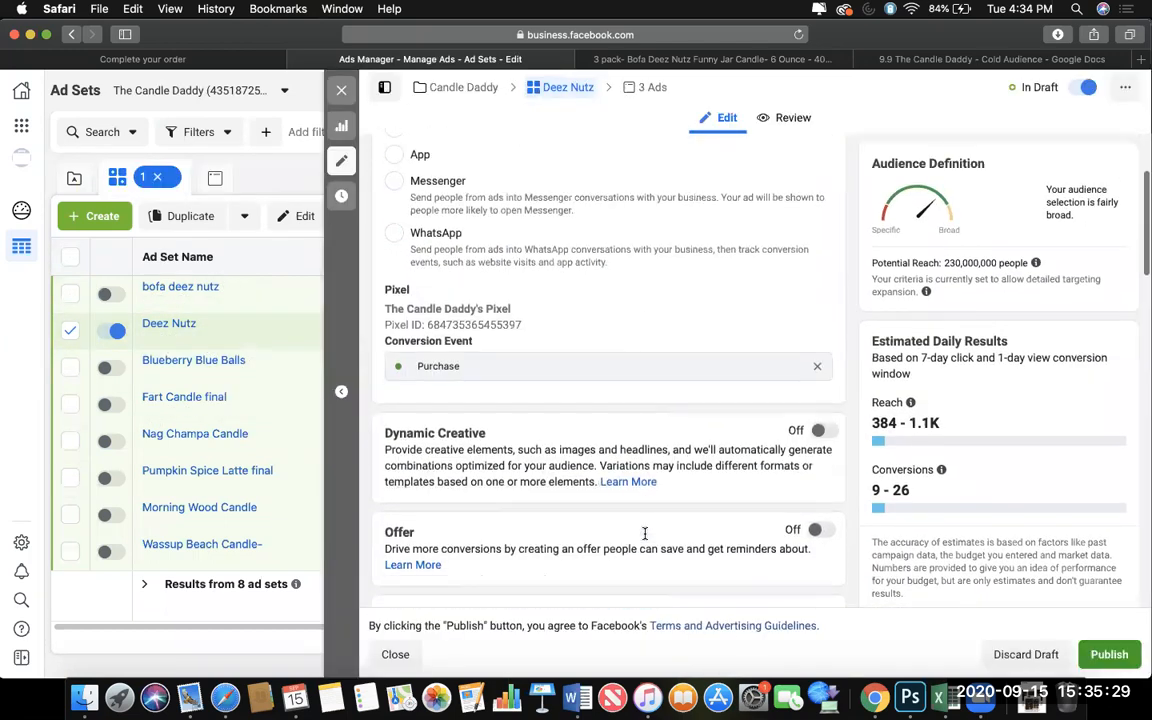
pyautogui.scroll(-8, 645, 533)
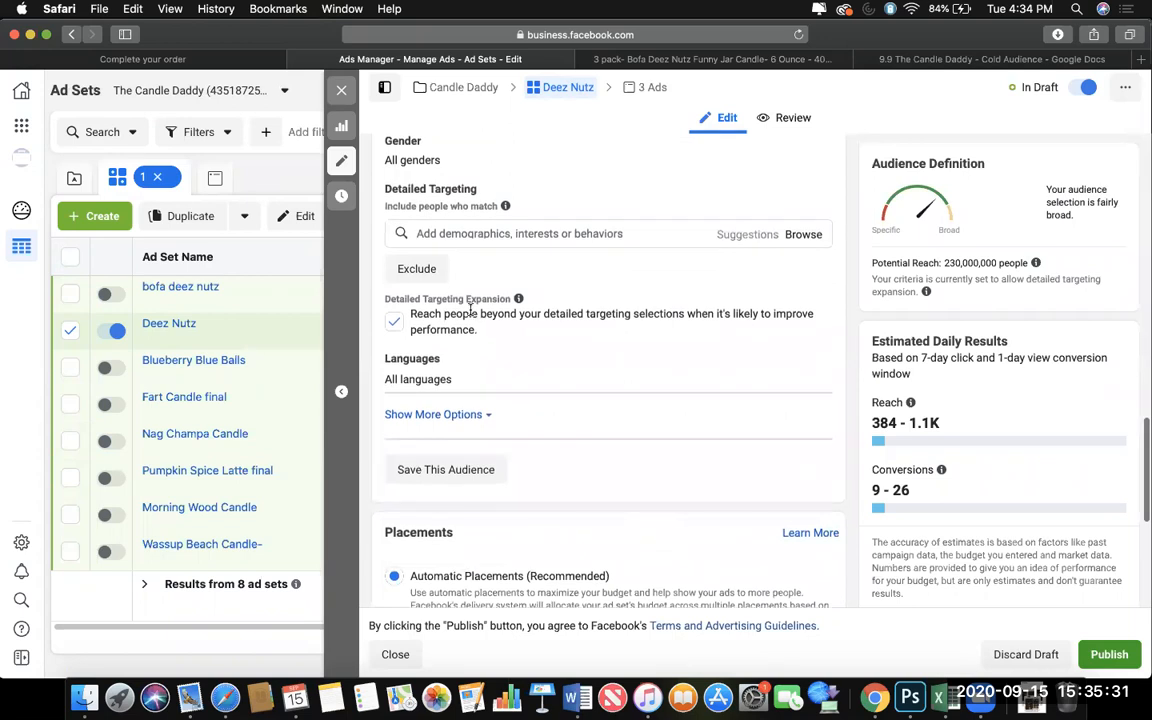
pyautogui.scroll(15, 557, 204)
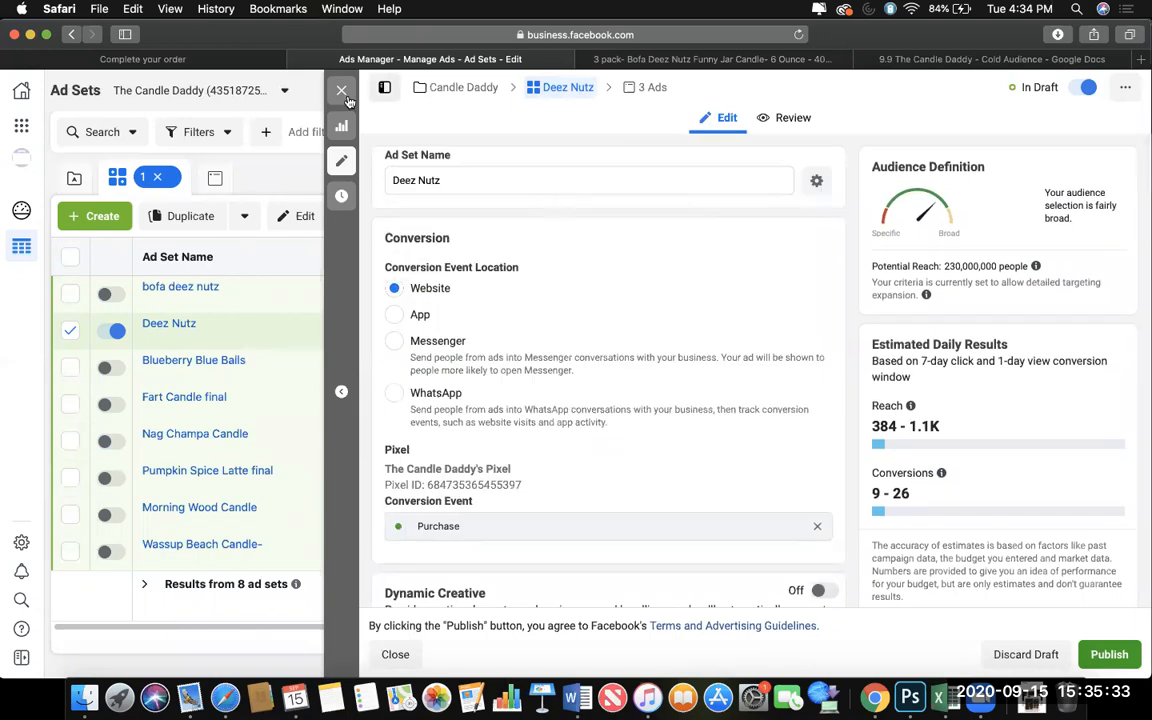
pyautogui.click(505, 183)
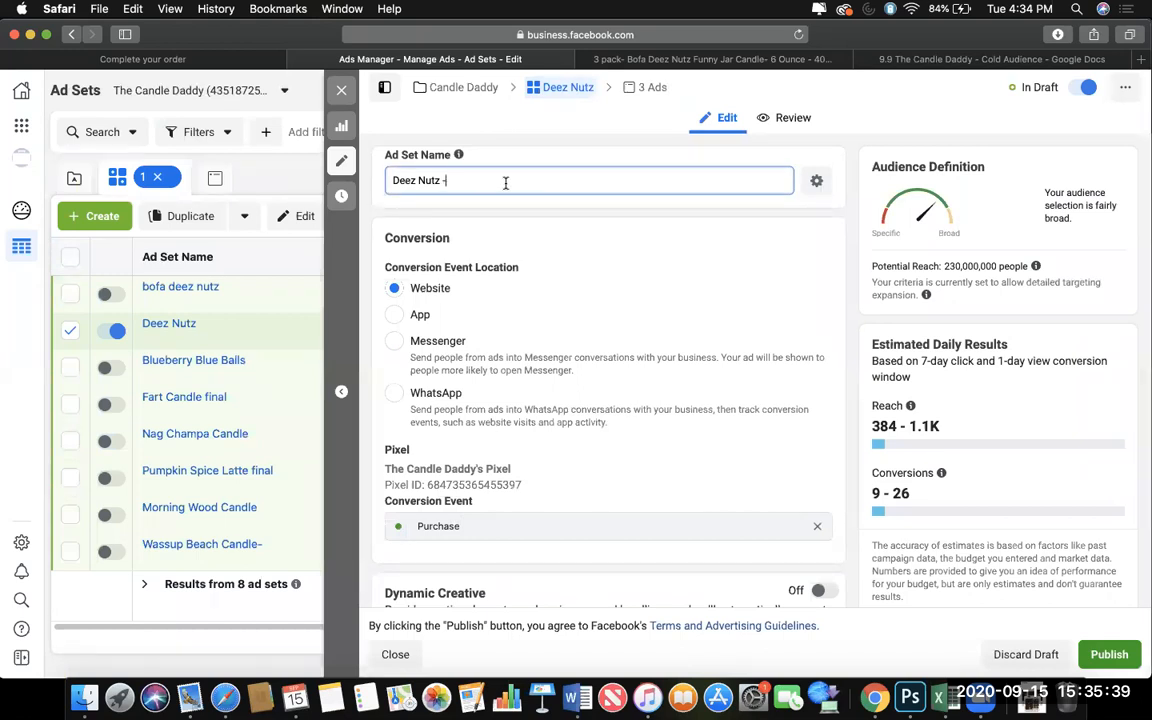
pyautogui.write('- open')
pyautogui.click(341, 90)
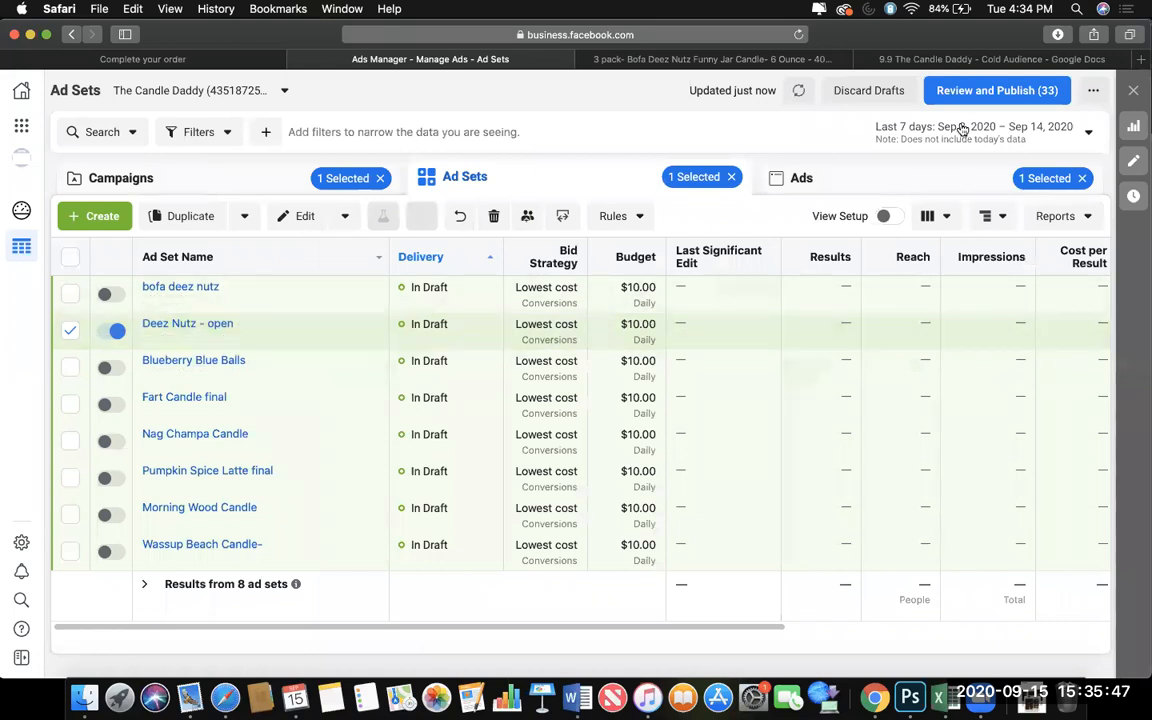
# Publish the "Deez Nutz - open" ad set with its campaign and ads, and check its delivery status.
pyautogui.moveTo(281, 332)
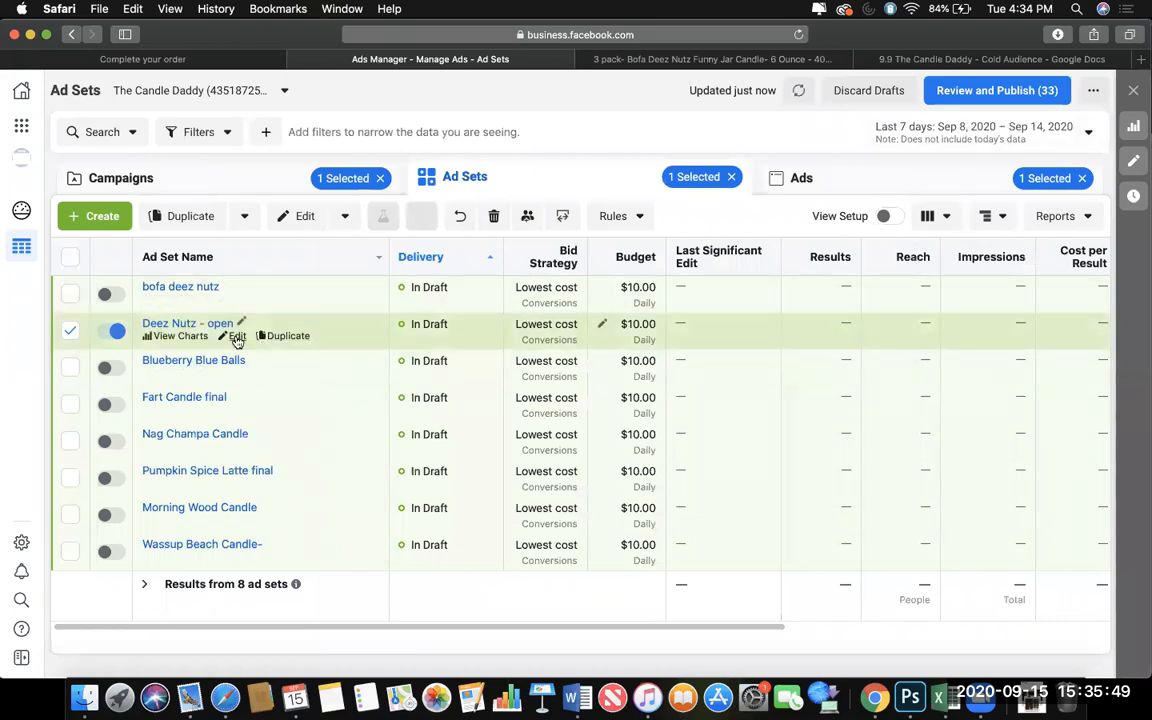
pyautogui.click(237, 337)
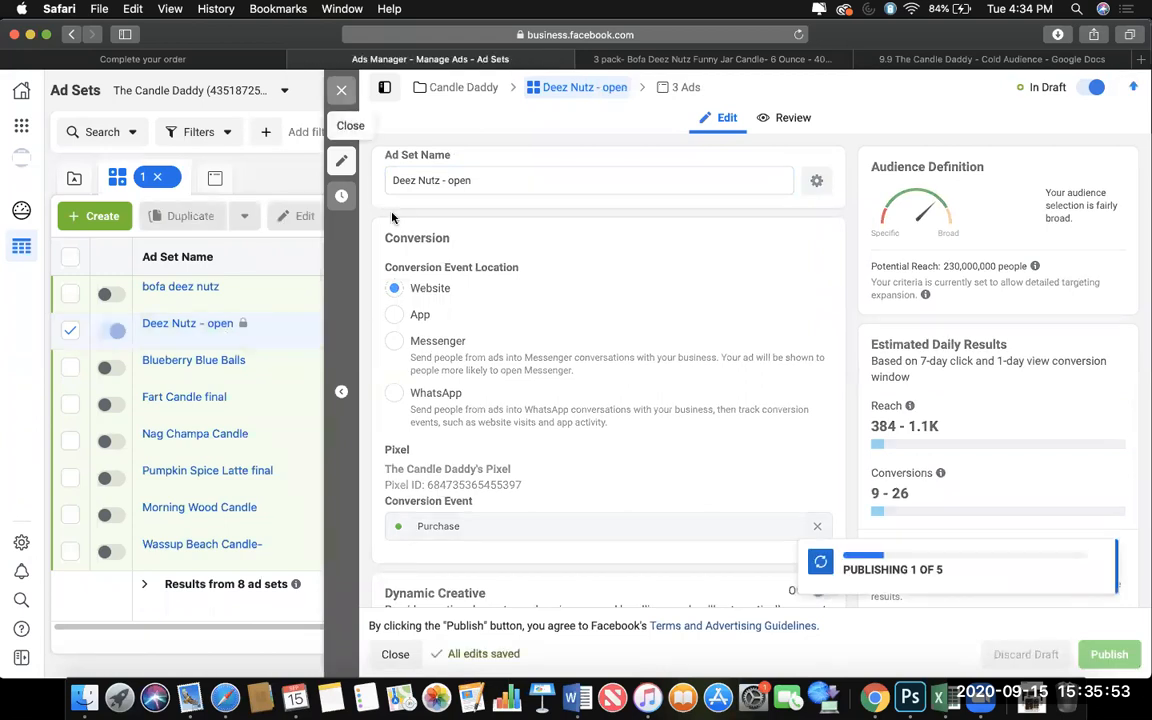
pyautogui.click(248, 179)
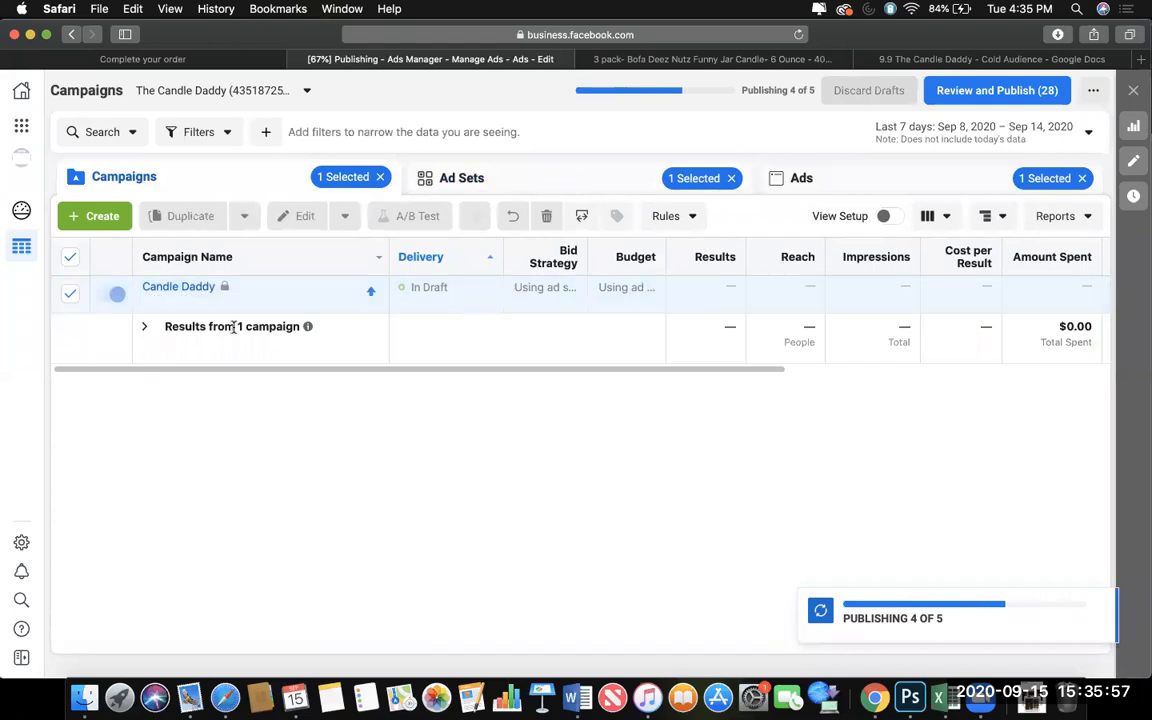
pyautogui.click(525, 180)
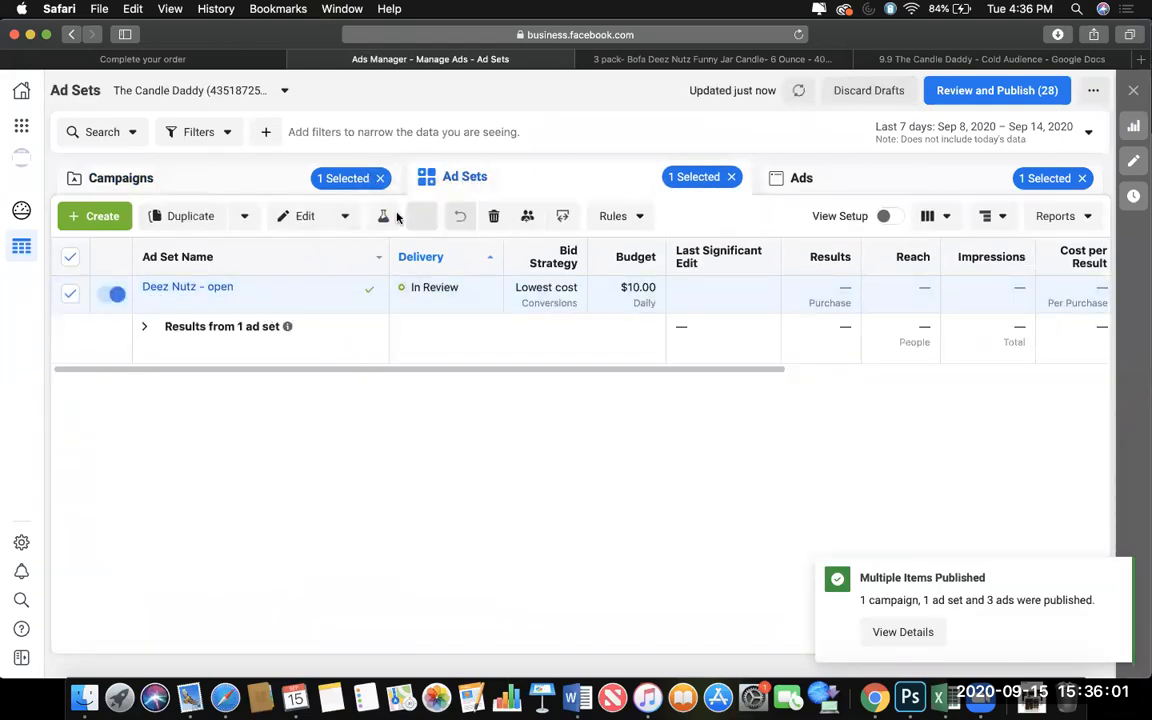
# Duplicate the "Deez Nutz - open" ad set once into a new Conversions campaign named "NON CBO: Interest Testing".
pyautogui.click(280, 299)
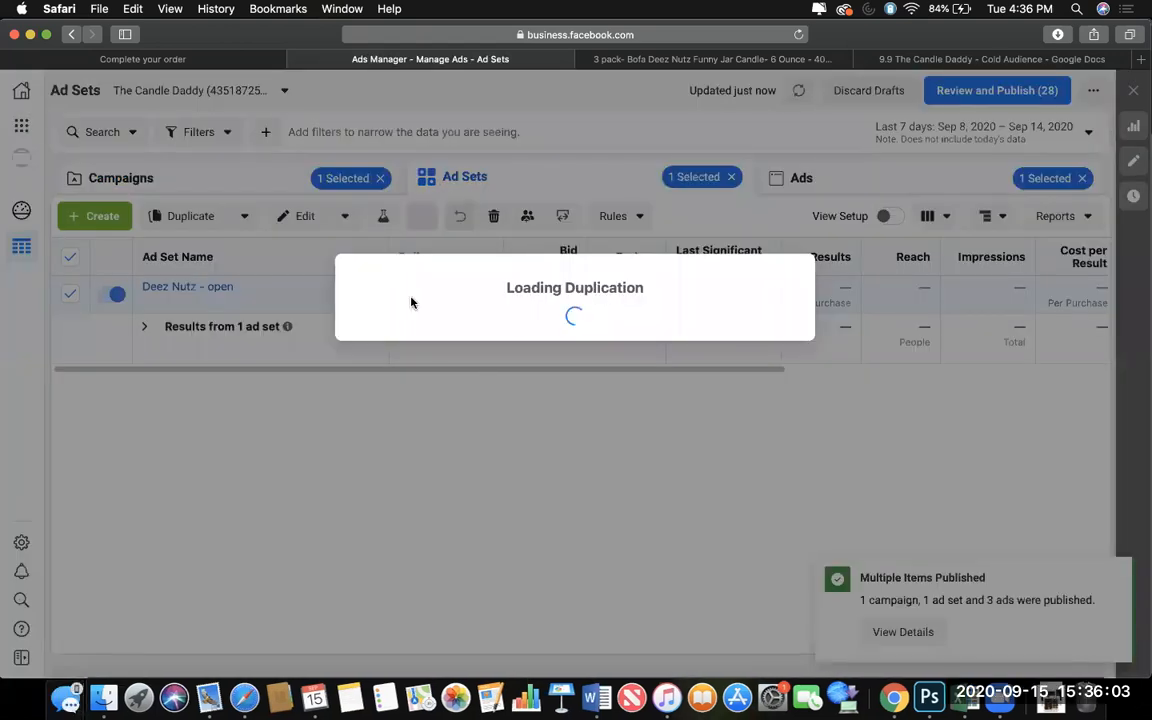
pyautogui.click(410, 295)
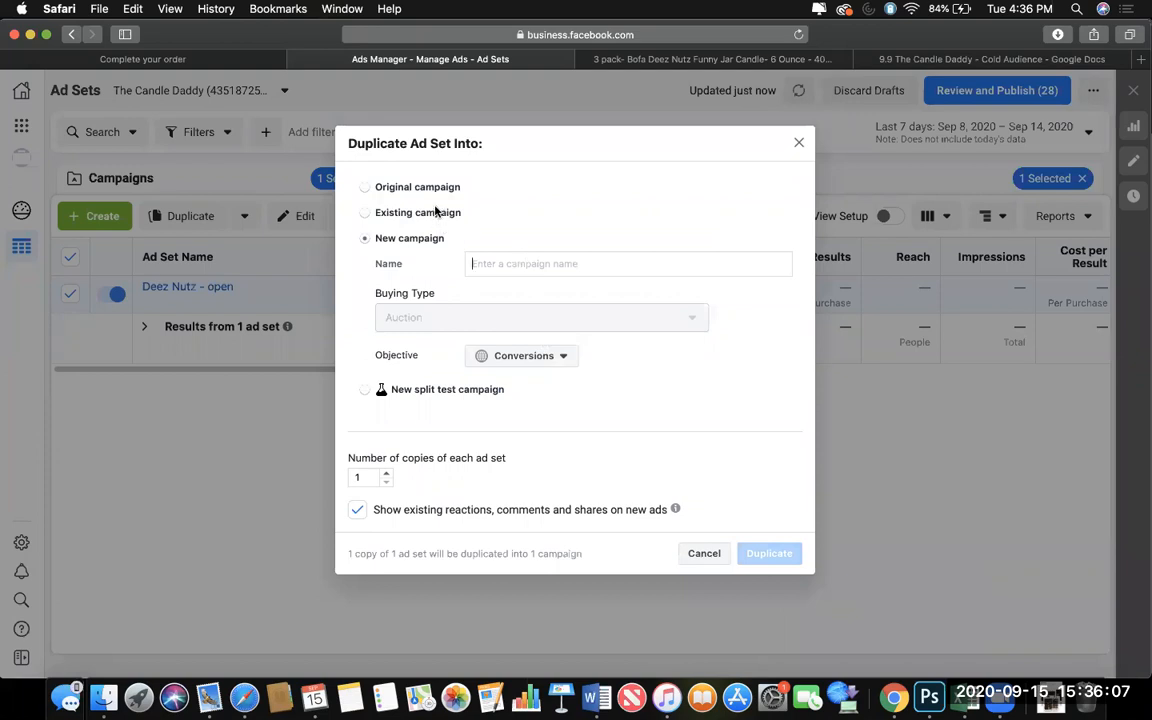
pyautogui.write('CBO')
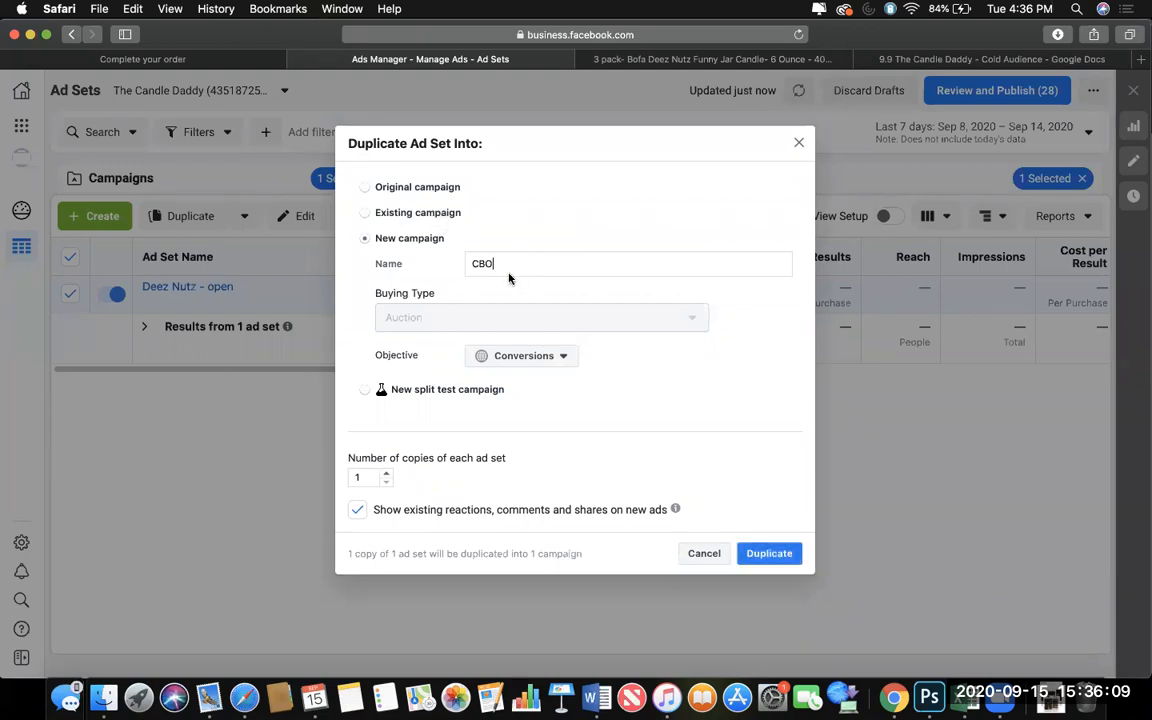
pyautogui.press('BackSpace')
pyautogui.press('BackSpace')
pyautogui.write('N')
pyautogui.click(765, 553)
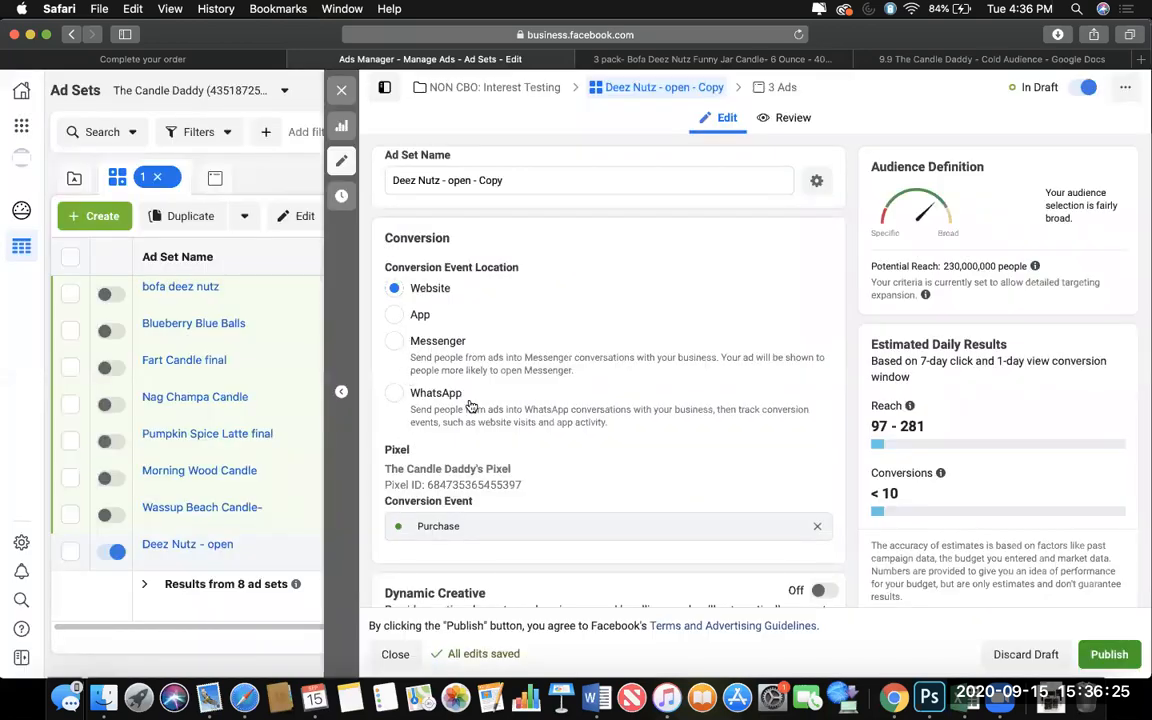
pyautogui.click(341, 90)
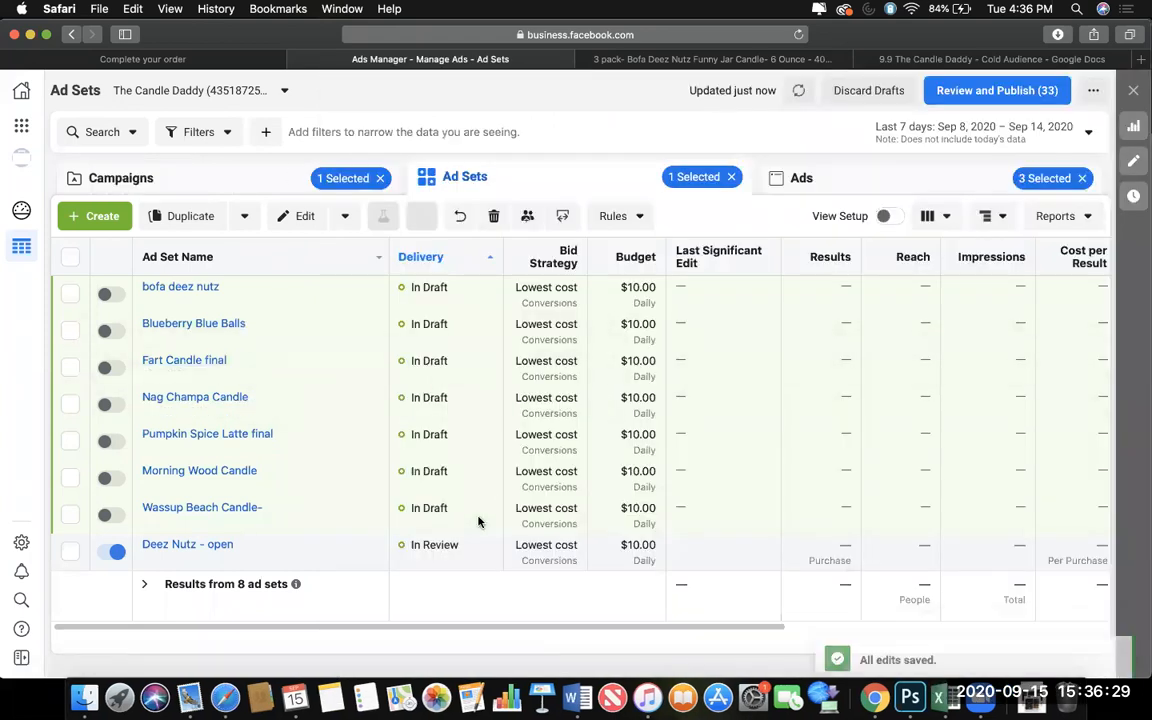
# Examine the duplicated Deez Nutz ad set and its ads in the NON CBO: Interest Testing campaign.
pyautogui.click(278, 165)
pyautogui.click(461, 308)
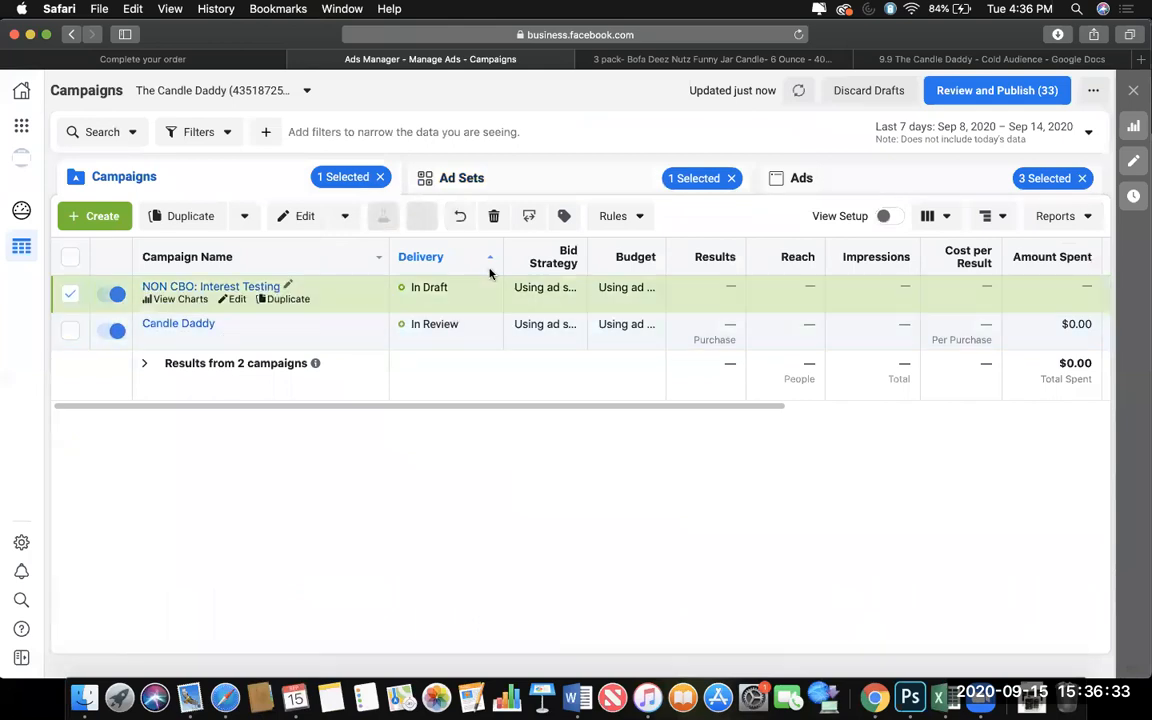
pyautogui.click(571, 190)
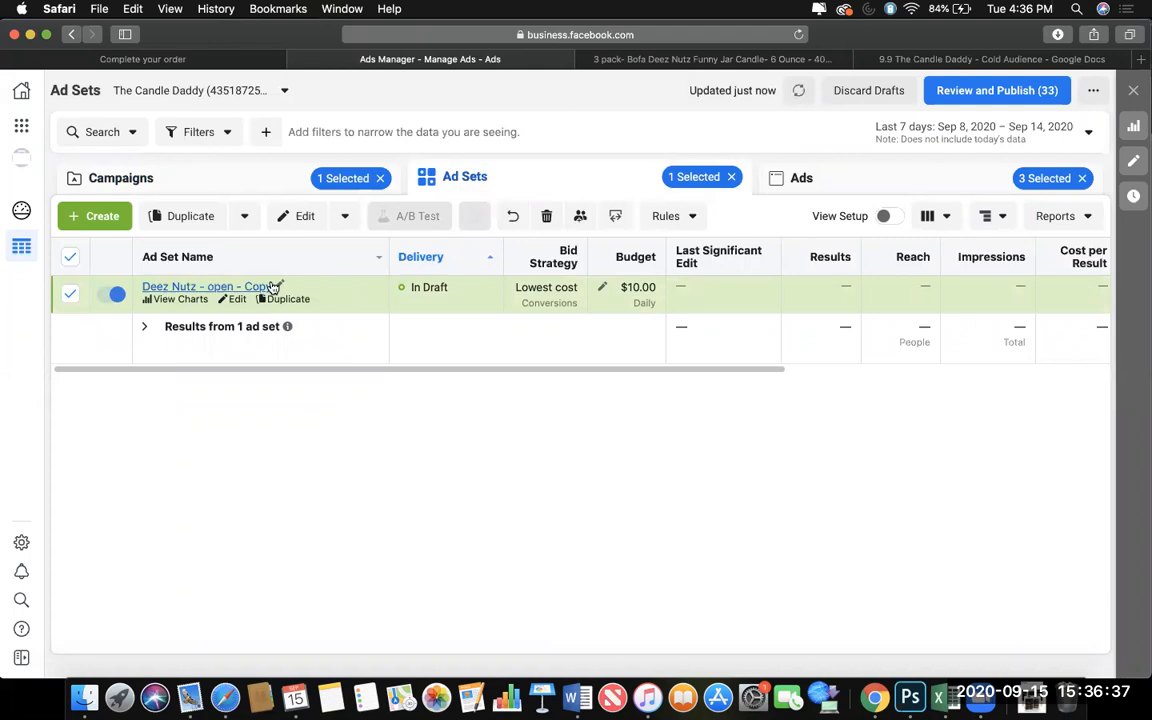
pyautogui.click(256, 288)
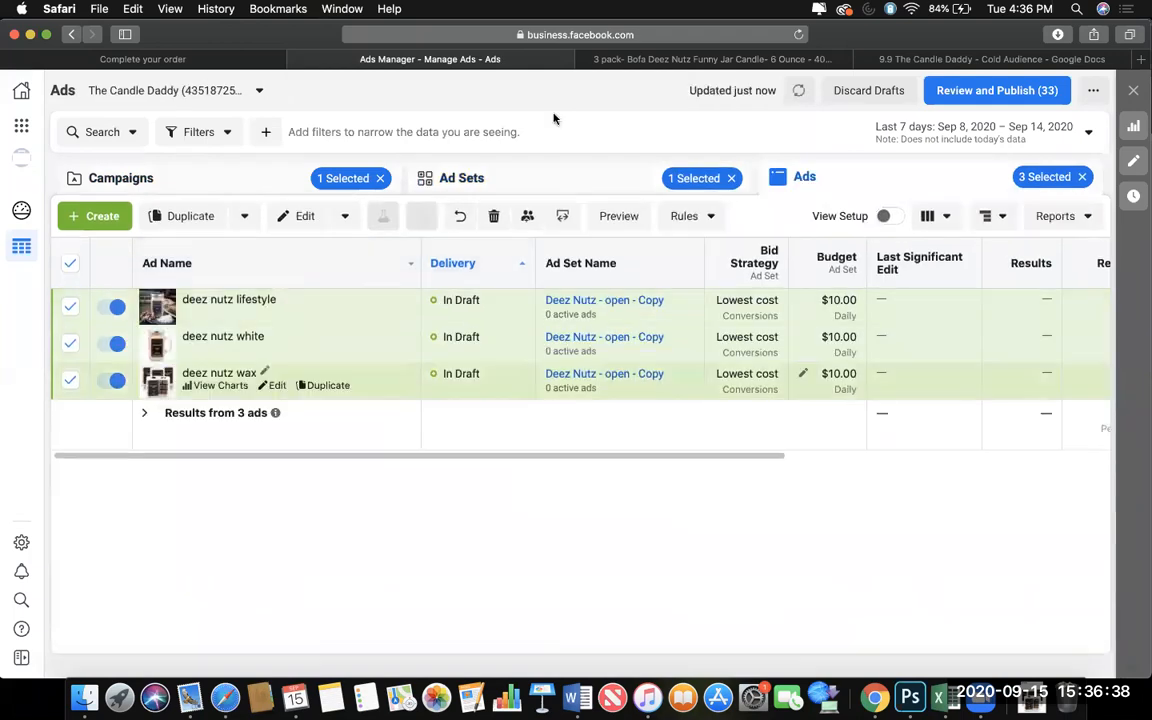
pyautogui.click(524, 180)
# Add the Candle interest to the detailed targeting of the "Deez Nutz - open - Copy" ad set and check the audience.
pyautogui.click(235, 299)
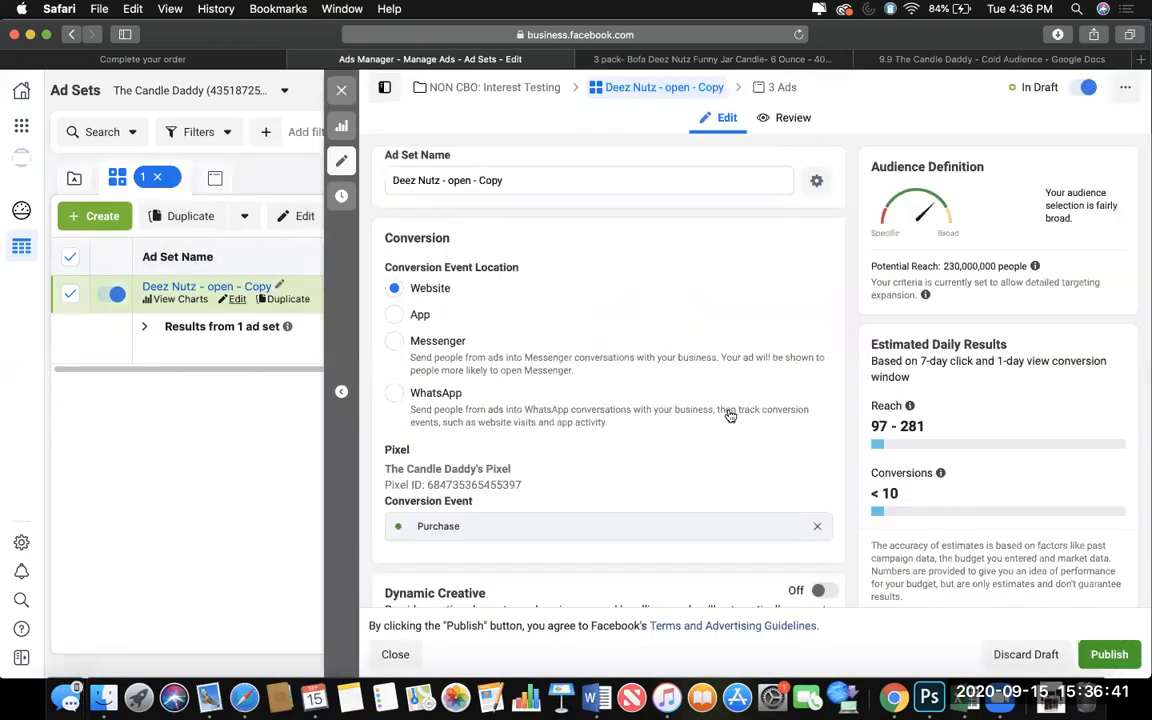
pyautogui.scroll(-10, 701, 503)
pyautogui.scroll(-3, 701, 503)
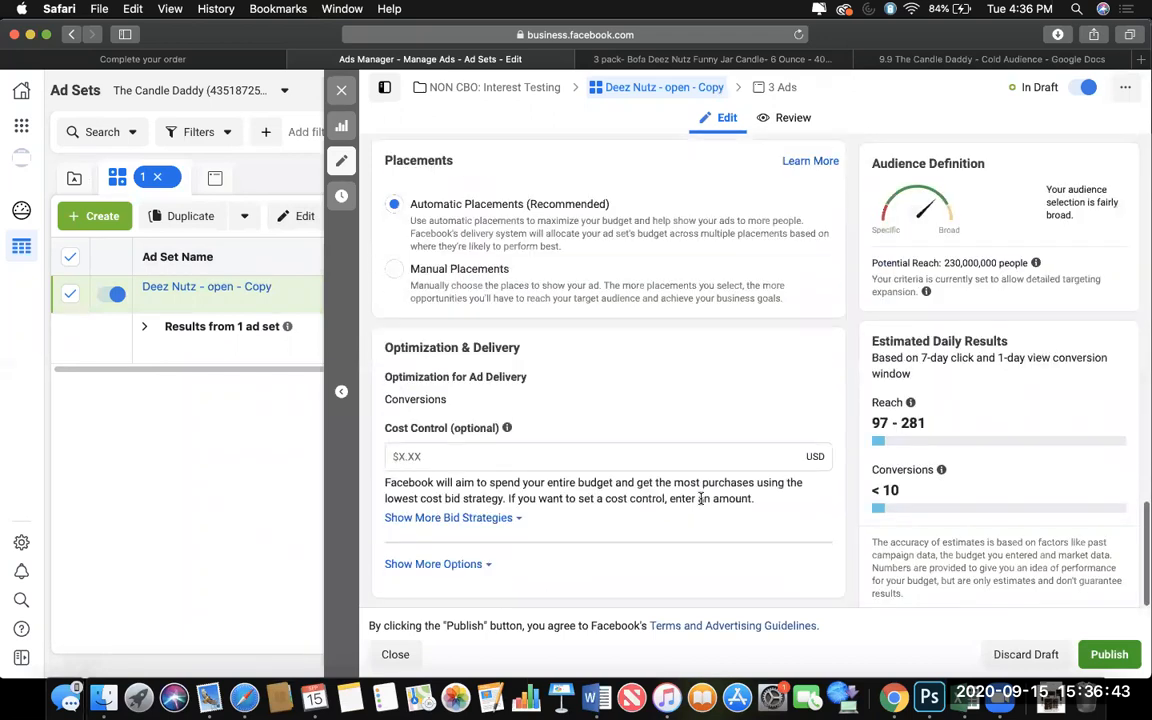
pyautogui.scroll(2, 700, 497)
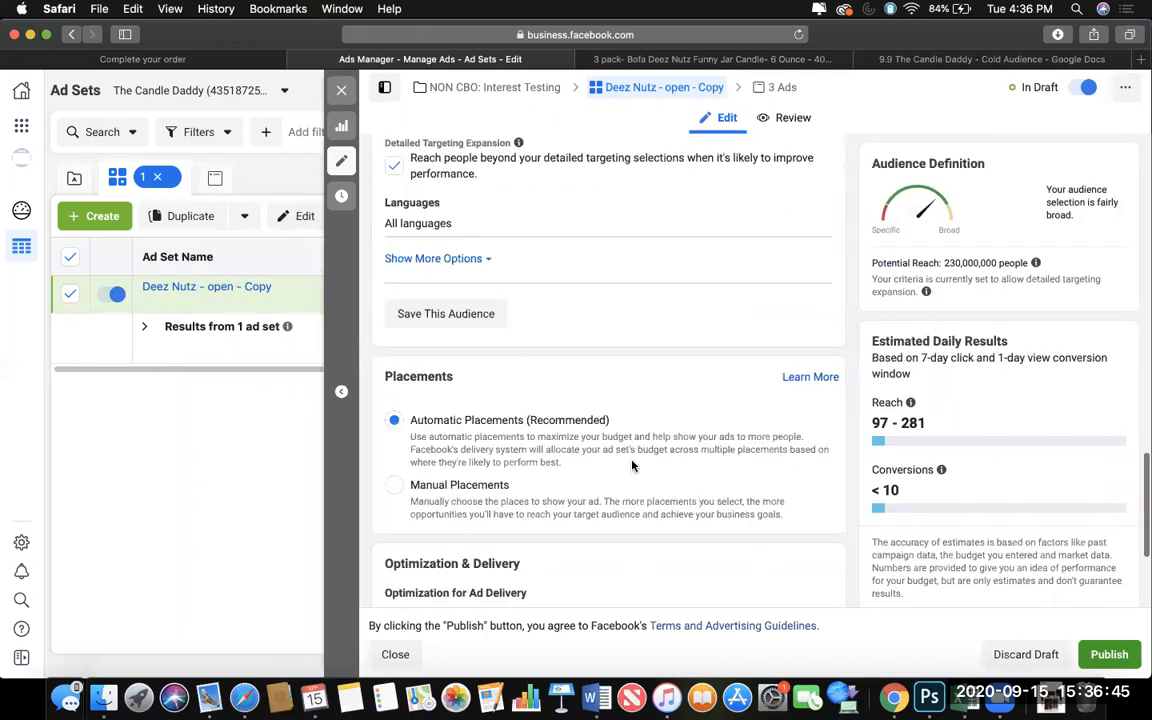
pyautogui.scroll(3, 632, 465)
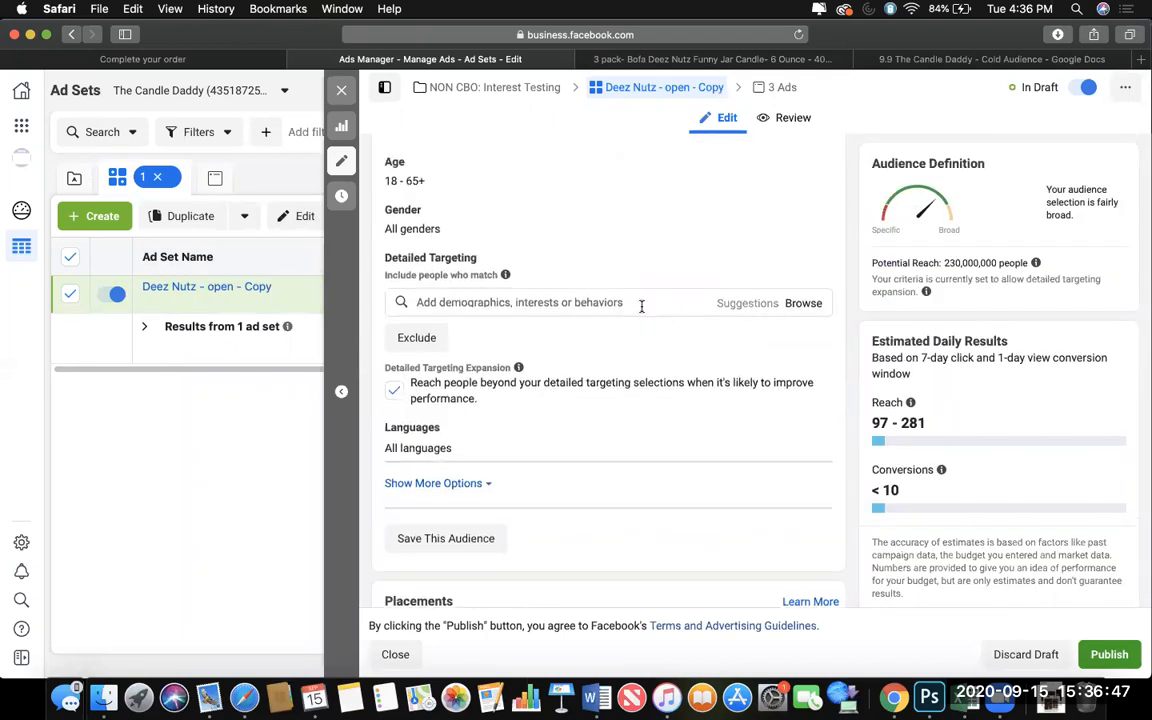
pyautogui.click(641, 304)
pyautogui.write('candle')
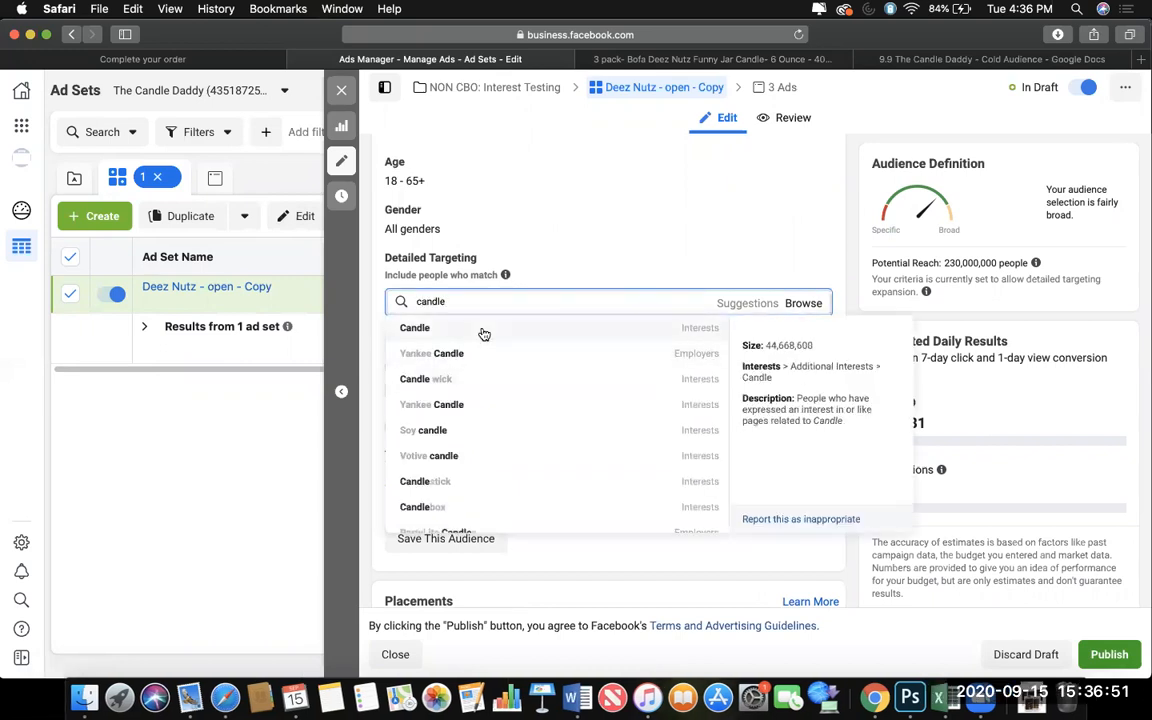
pyautogui.click(483, 333)
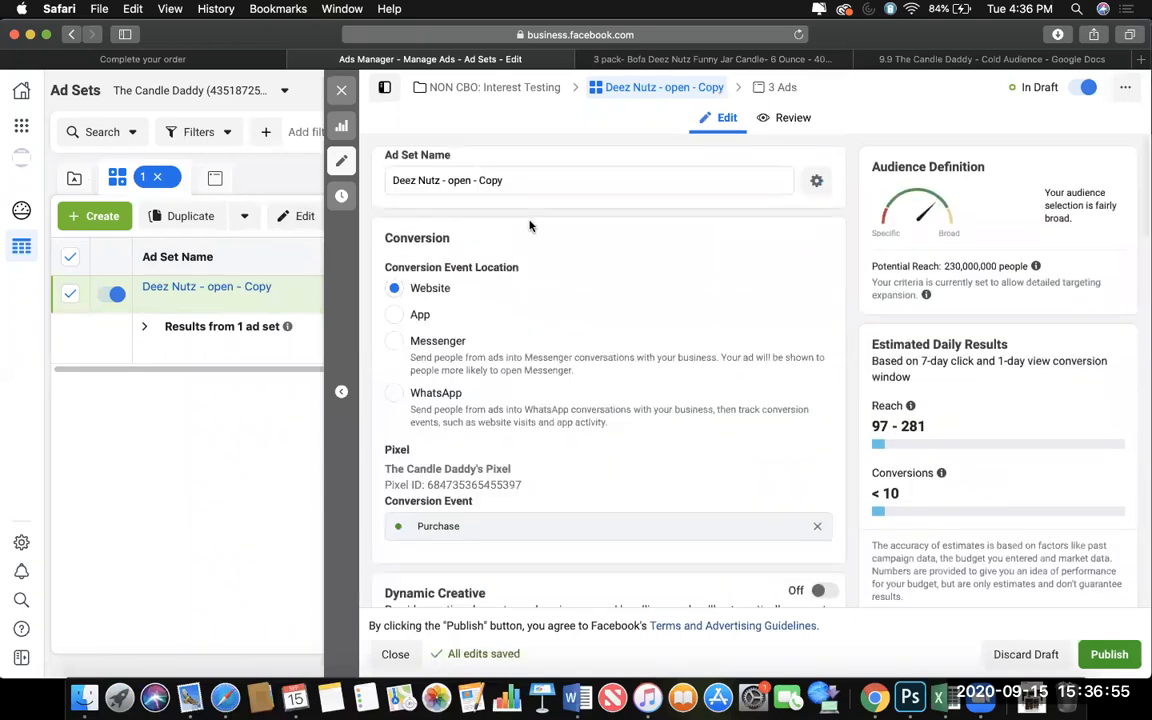
pyautogui.scroll(-10, 530, 226)
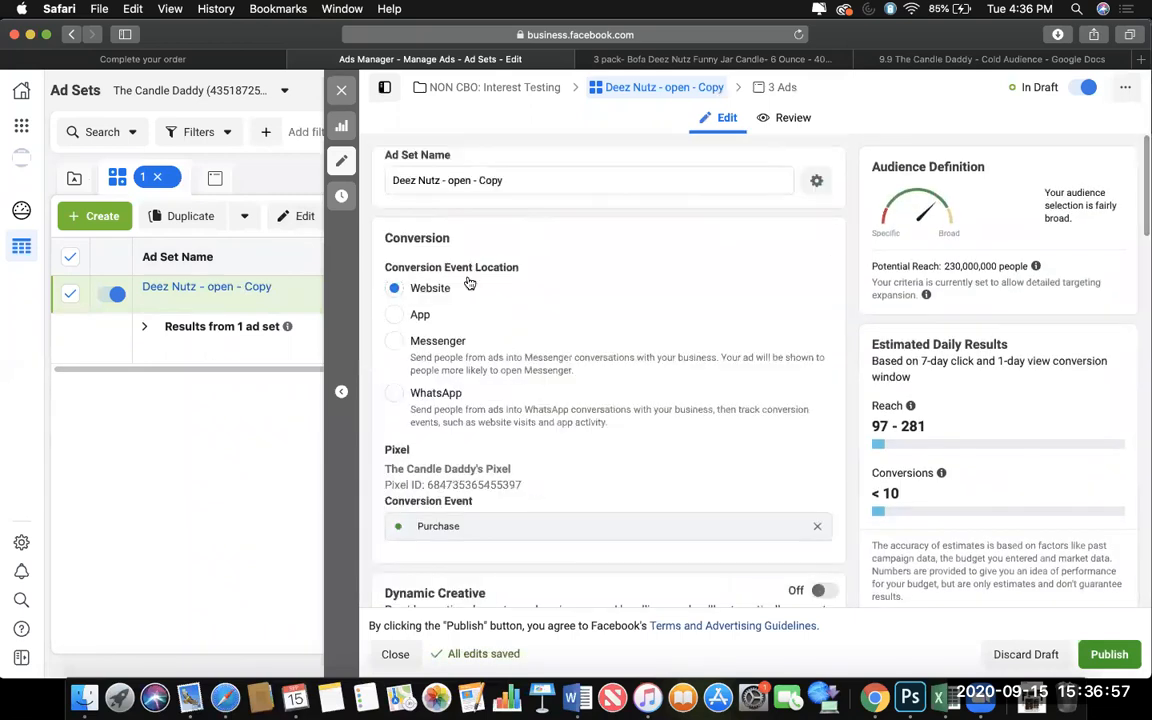
pyautogui.scroll(-3, 472, 350)
pyautogui.scroll(-8, 477, 497)
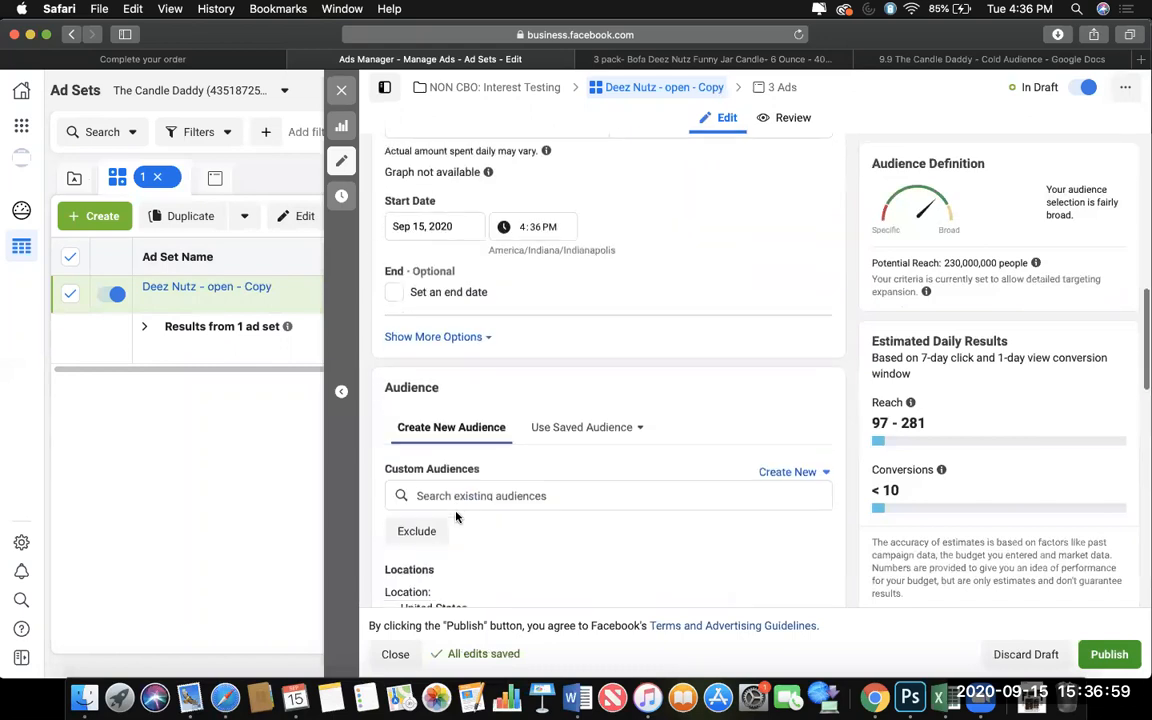
pyautogui.moveTo(444, 584)
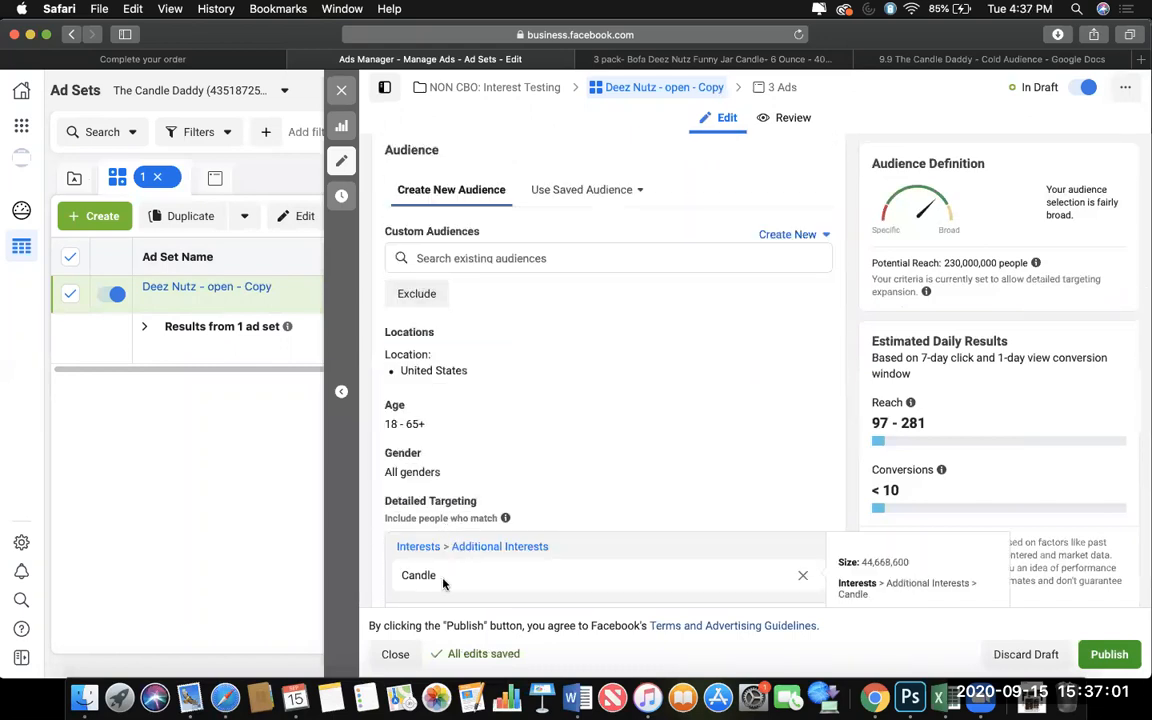
# Rename the duplicated ad set as "Candle" and close its editor.
pyautogui.scroll(10, 397, 584)
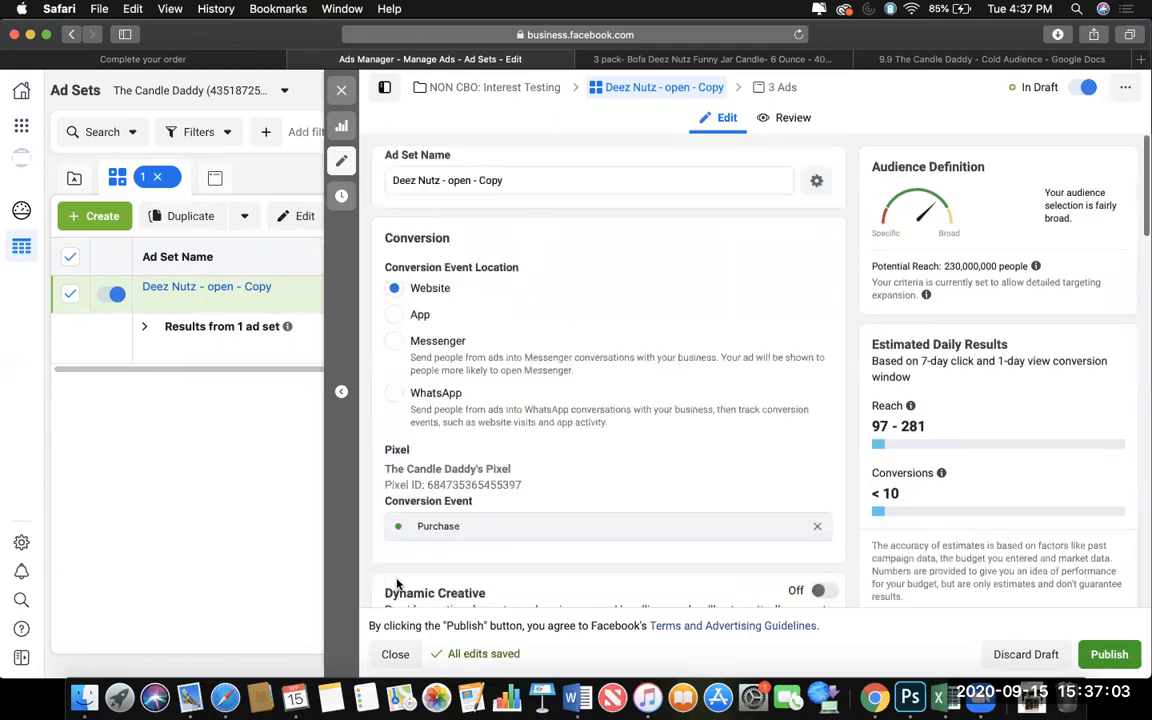
pyautogui.click(540, 180)
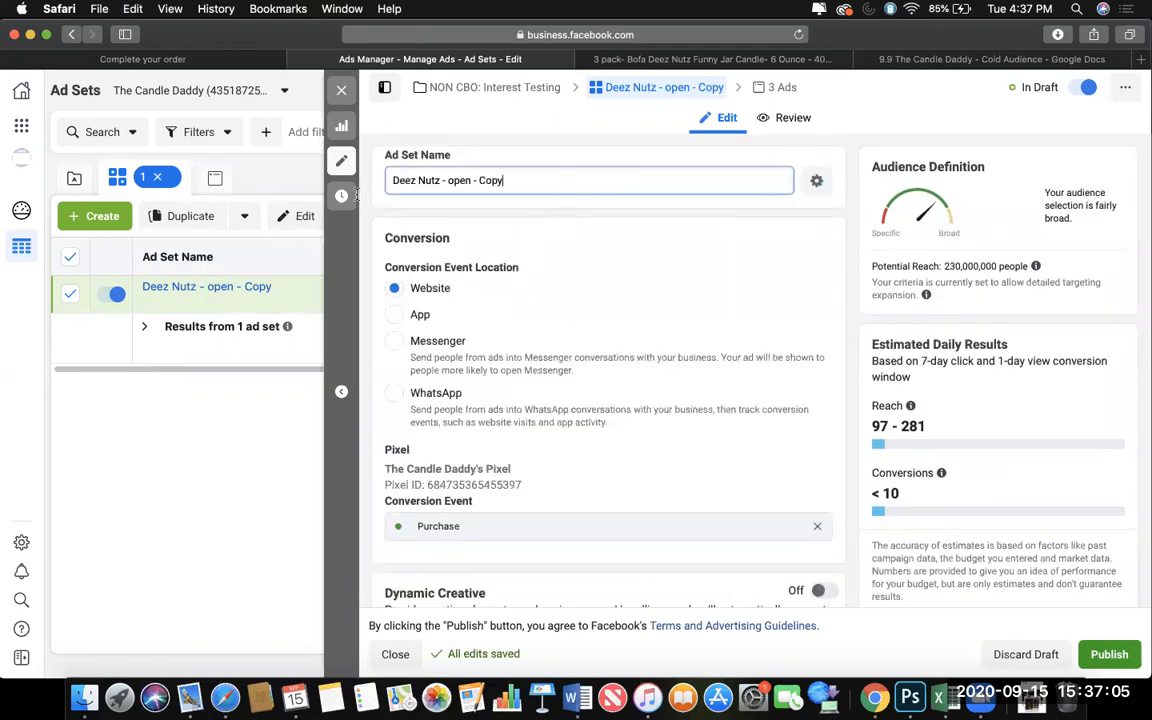
pyautogui.moveTo(392, 181); pyautogui.dragTo(573, 193)
pyautogui.write('Candle')
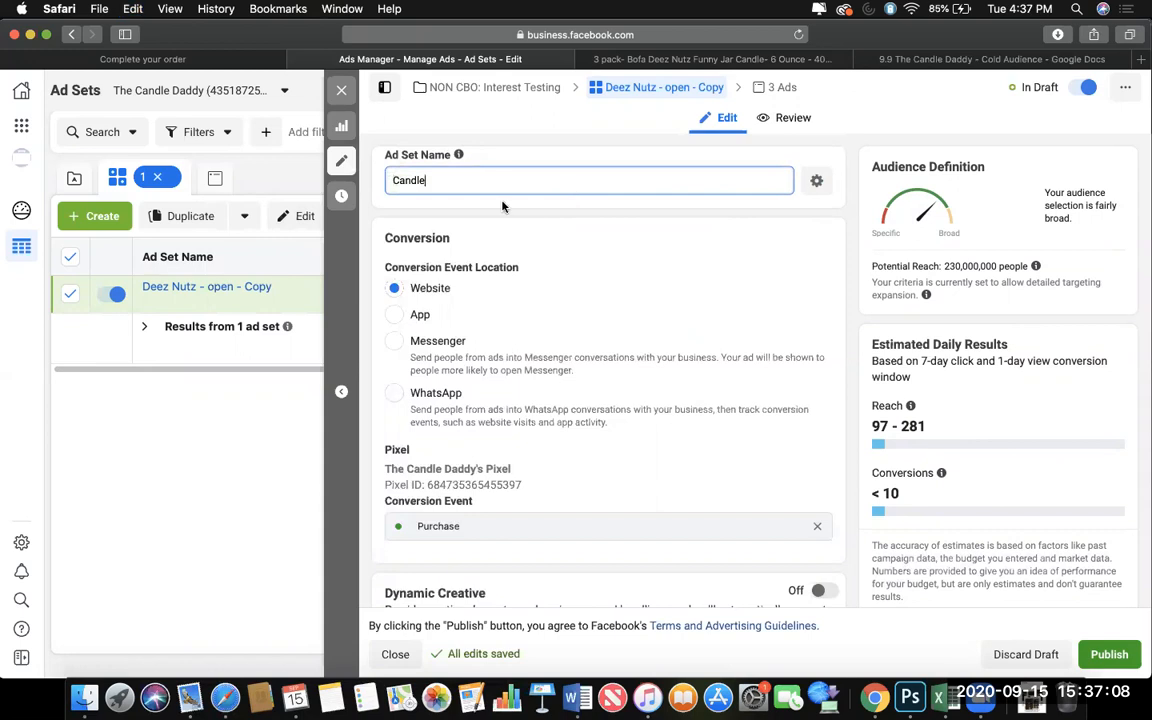
pyautogui.click(341, 87)
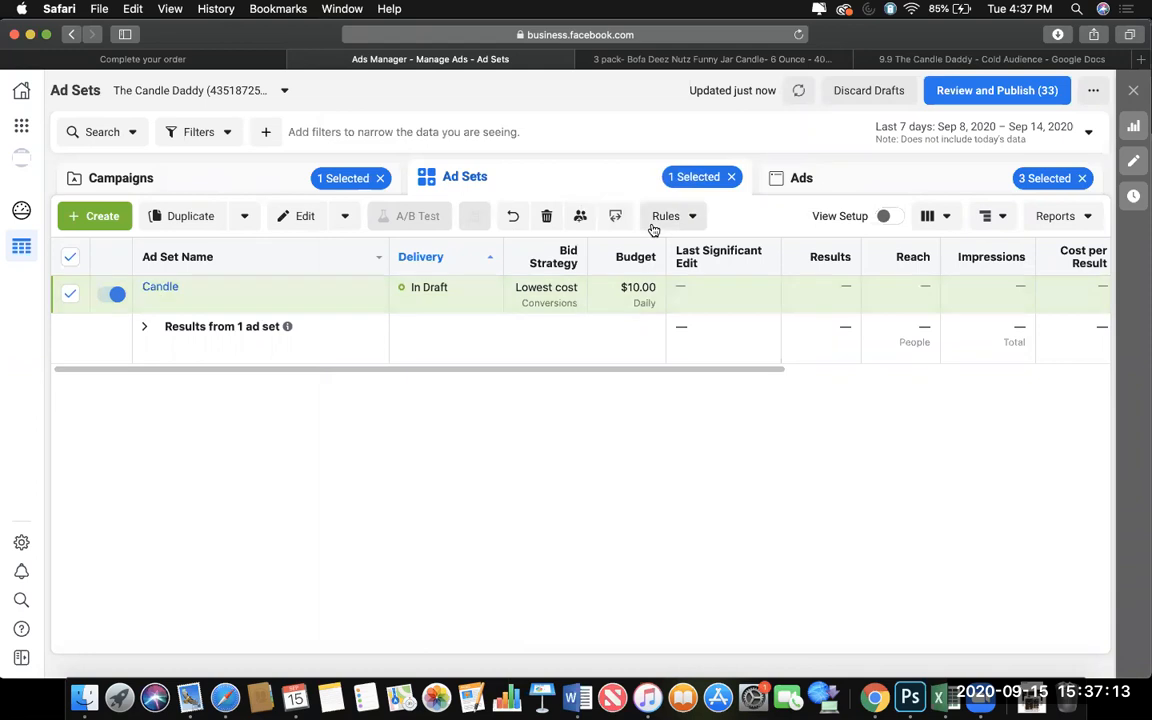
pyautogui.click(801, 178)
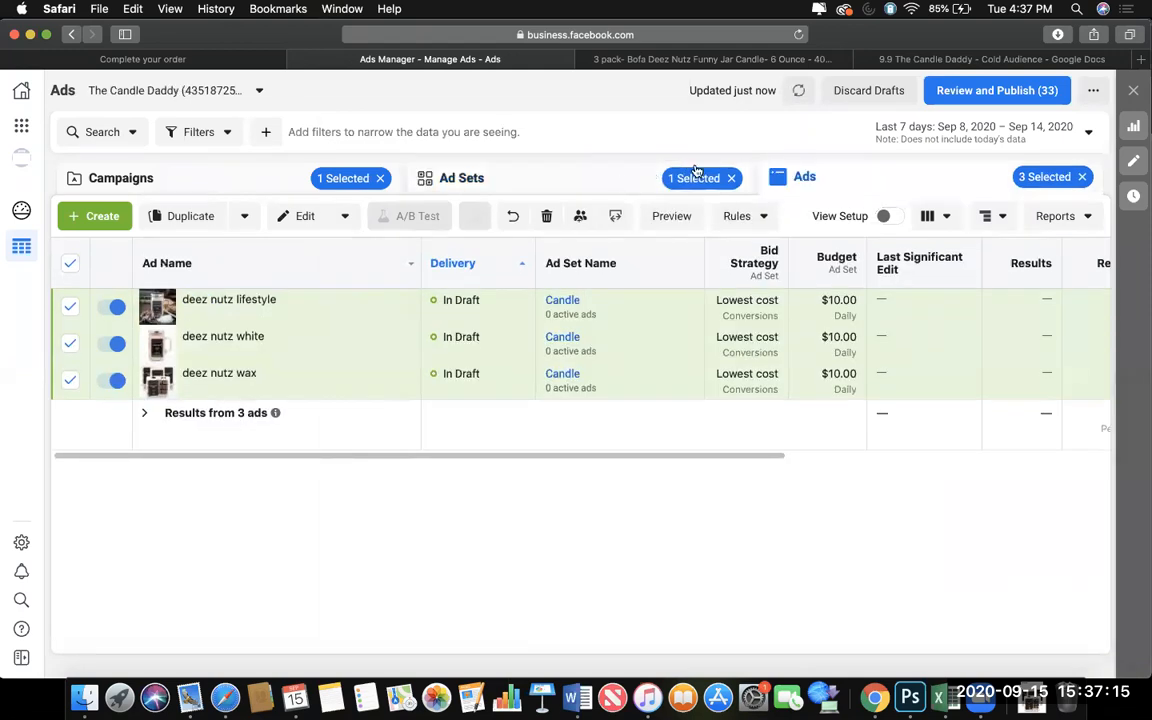
pyautogui.click(962, 91)
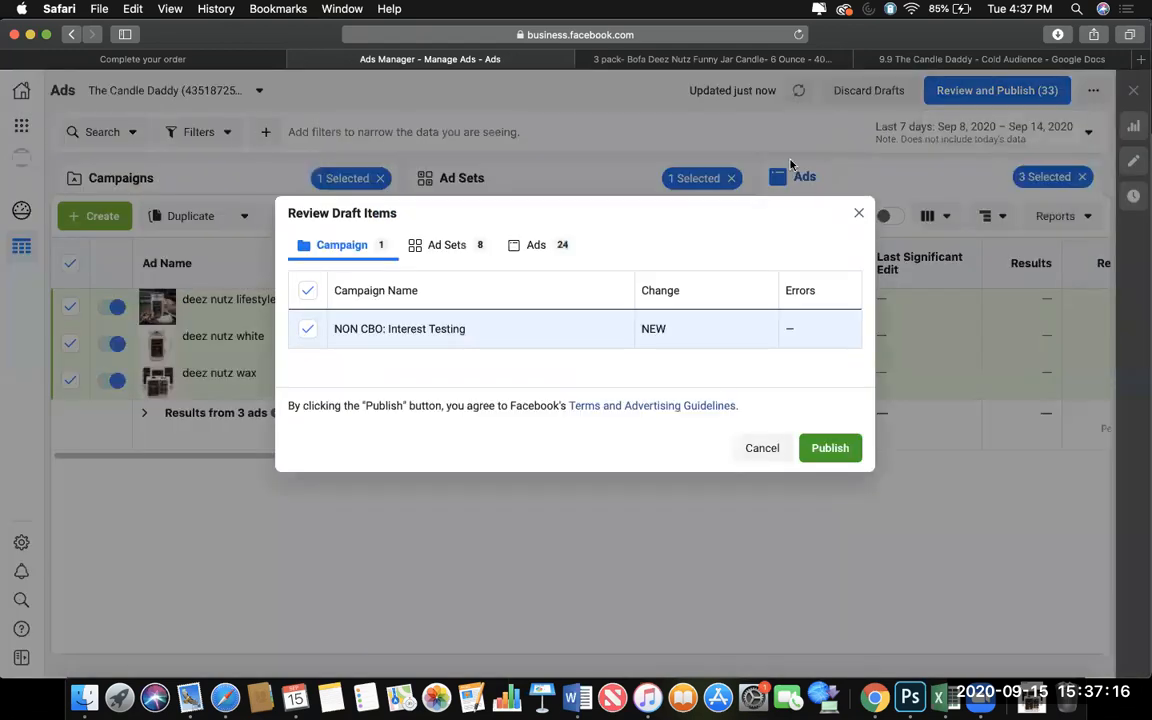
pyautogui.click(858, 213)
pyautogui.click(530, 177)
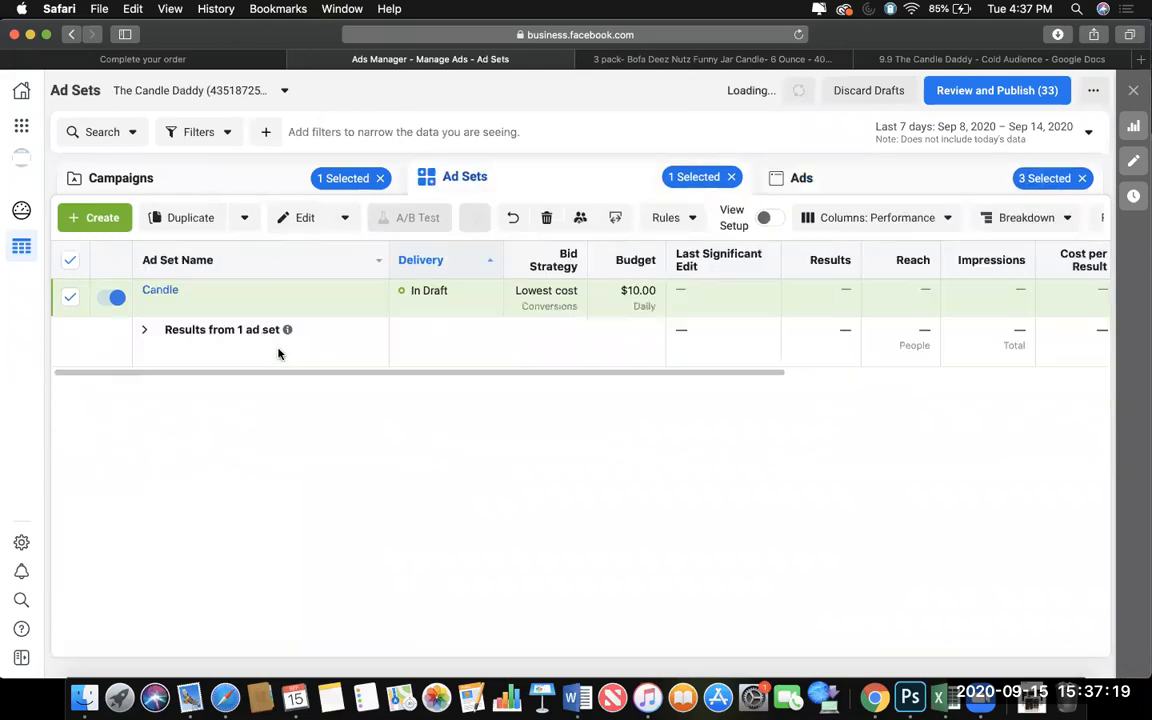
# Publish the Candle ad set with its new campaign and three ads.
pyautogui.click(236, 300)
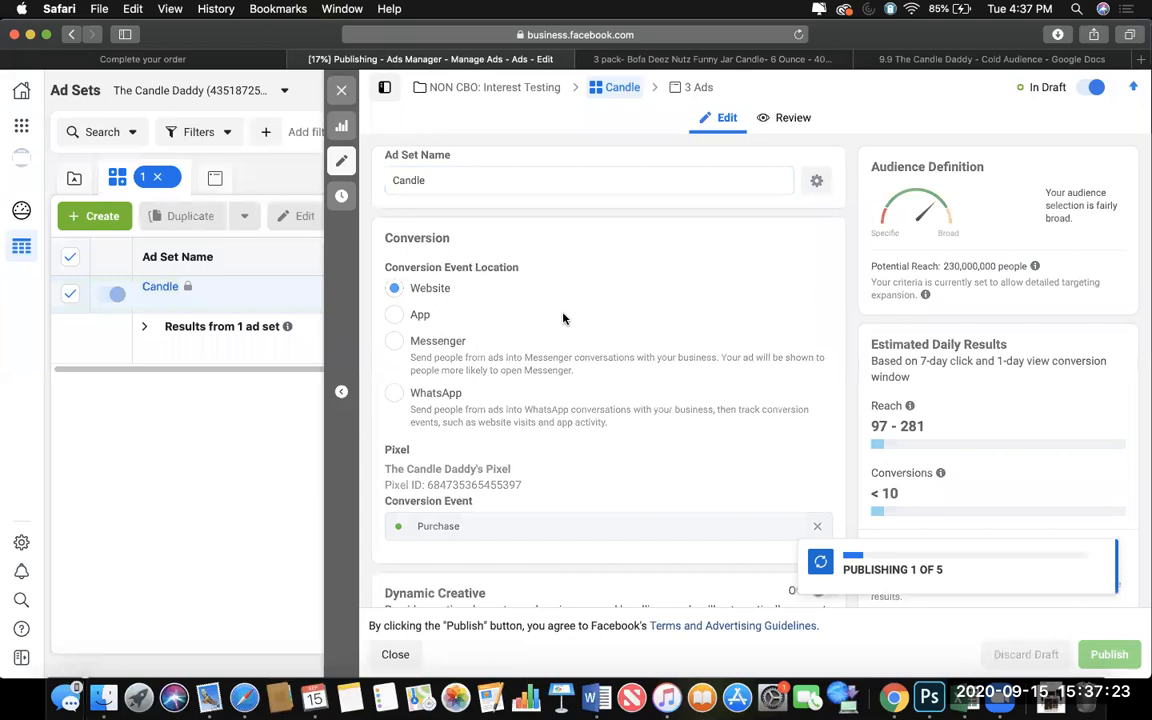
pyautogui.click(339, 91)
# Turn on the preview for the Candle ad set's three ads and change their ad setup to Use Existing Post.
pyautogui.click(770, 180)
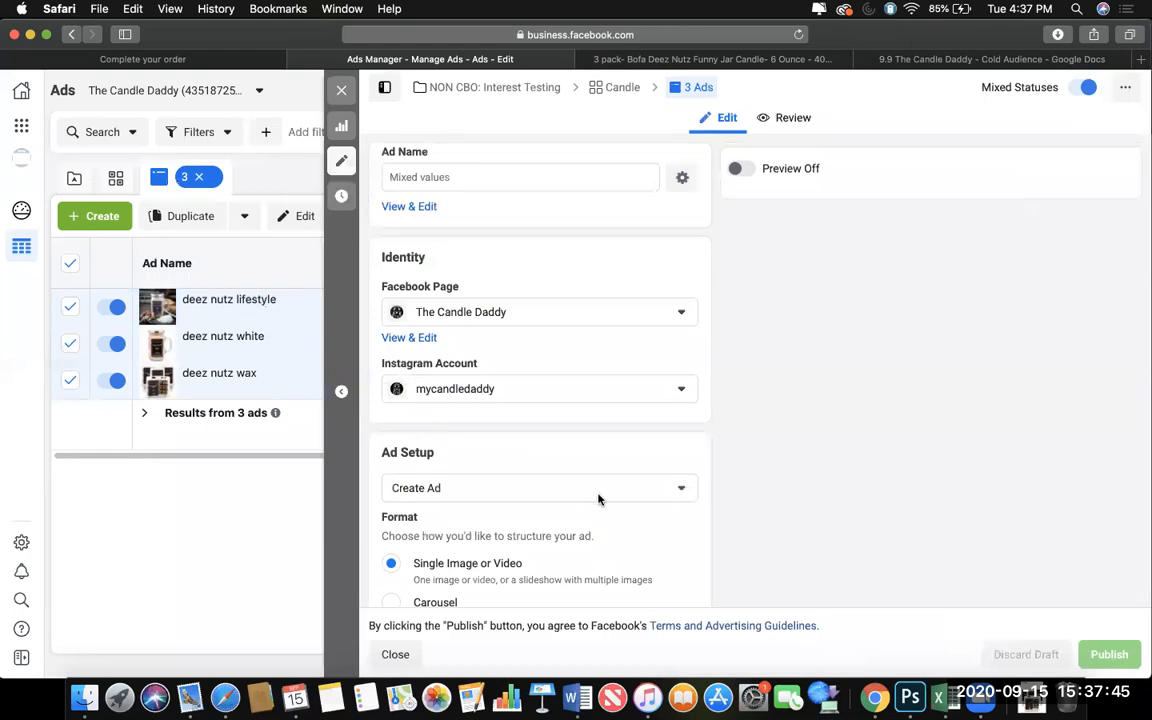
pyautogui.scroll(-10, 598, 499)
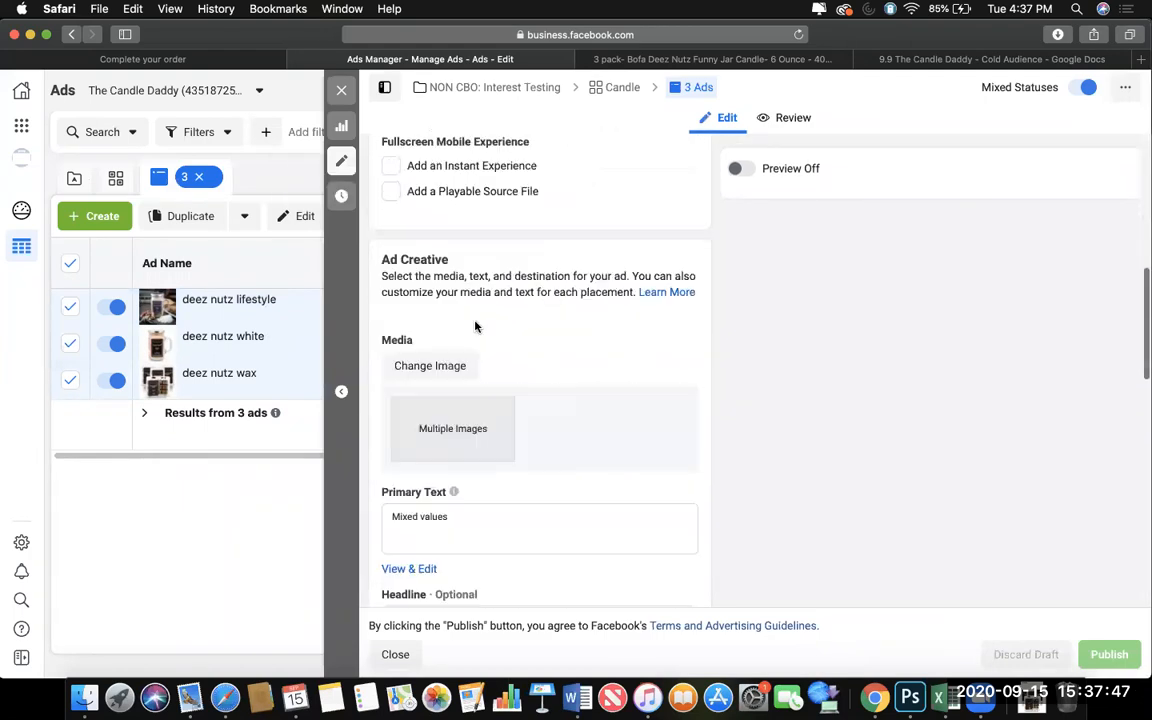
pyautogui.scroll(10, 470, 420)
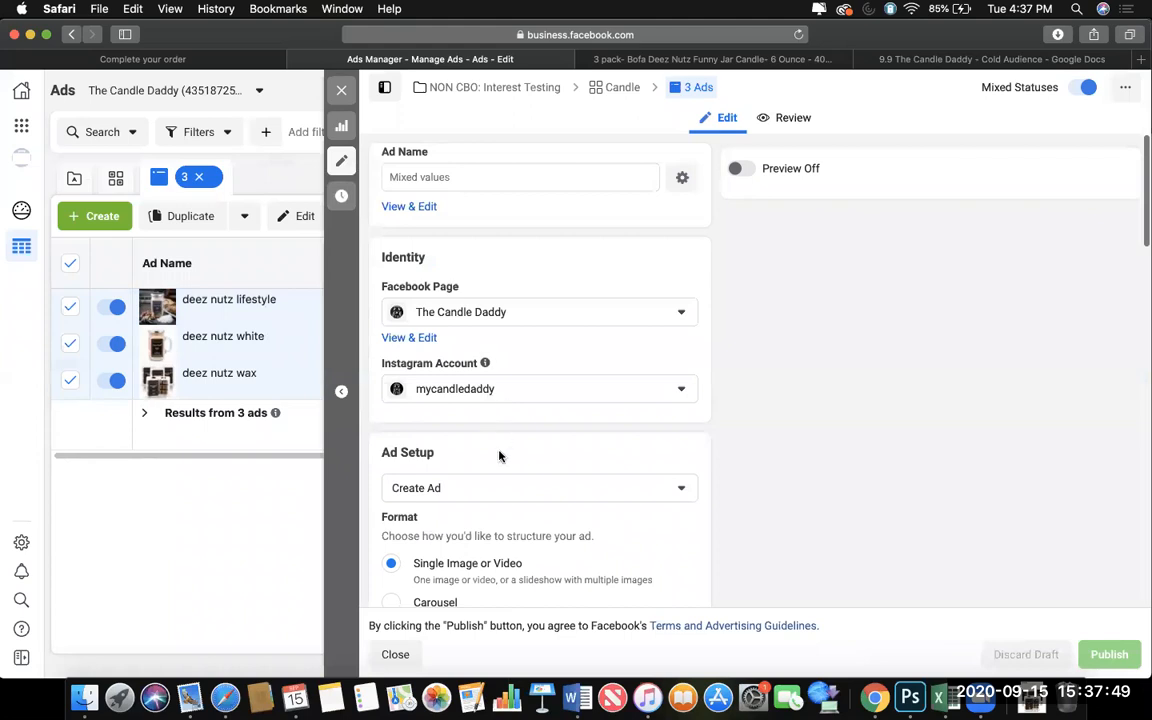
pyautogui.click(491, 490)
pyautogui.click(745, 173)
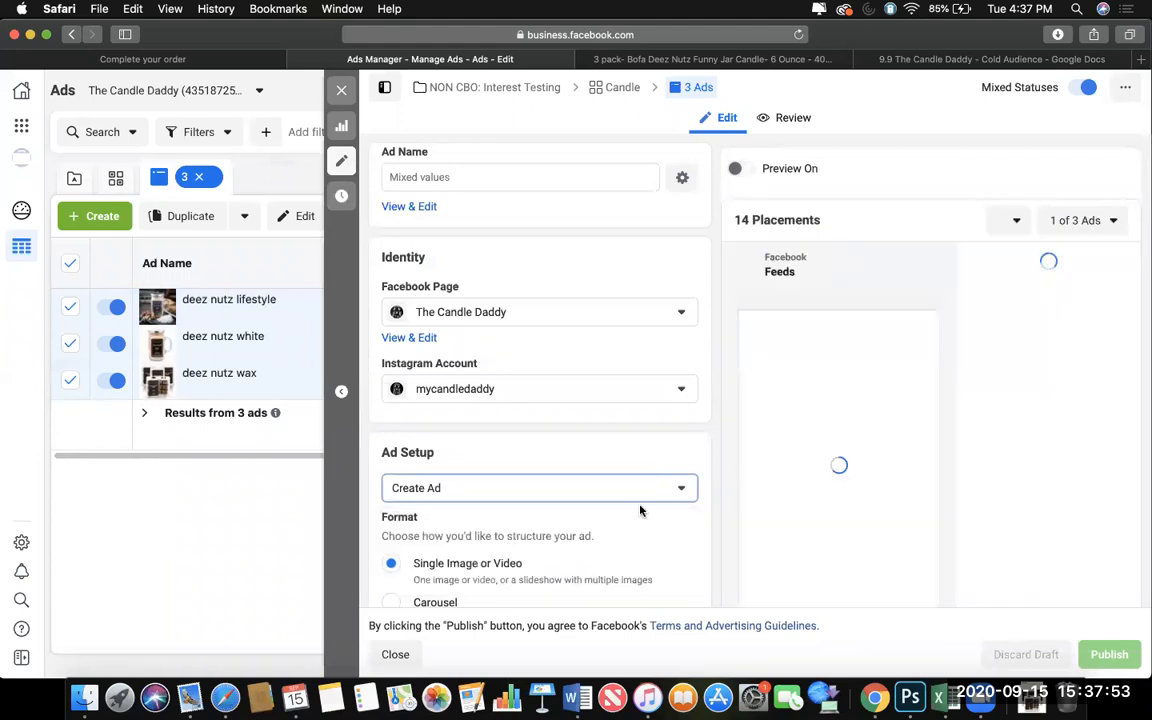
pyautogui.click(650, 490)
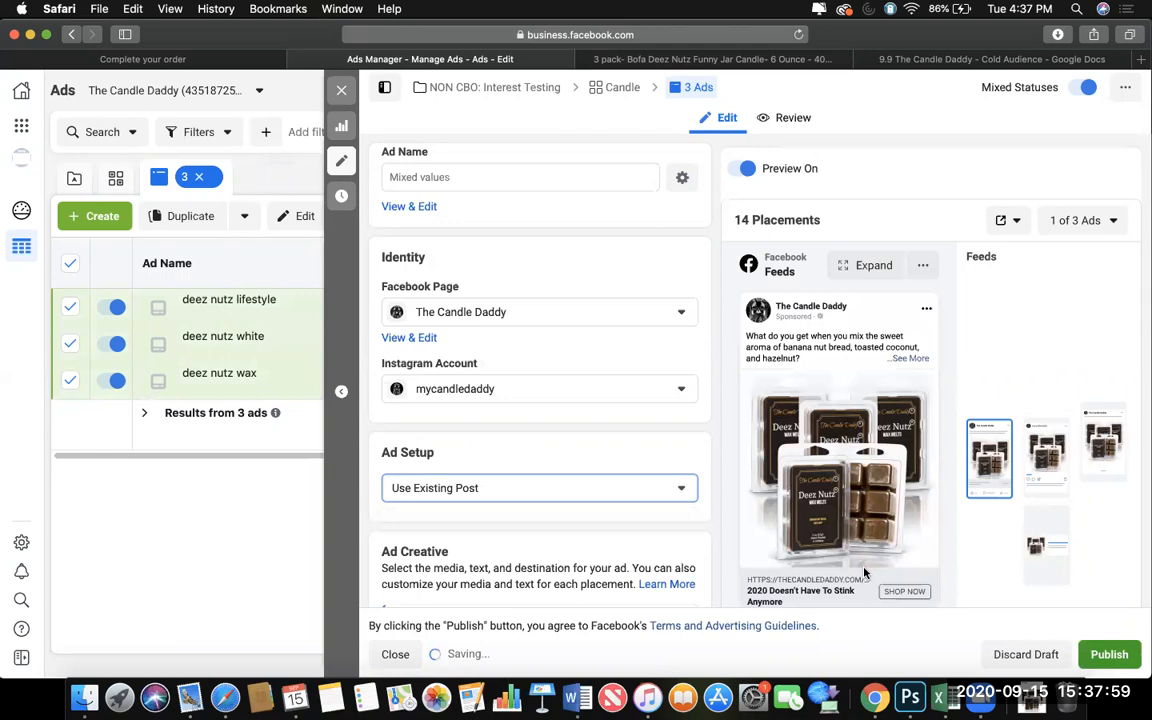
# Review the existing-post creative of the three Deez Nutz ads and publish their changes.
pyautogui.scroll(-2, 865, 573)
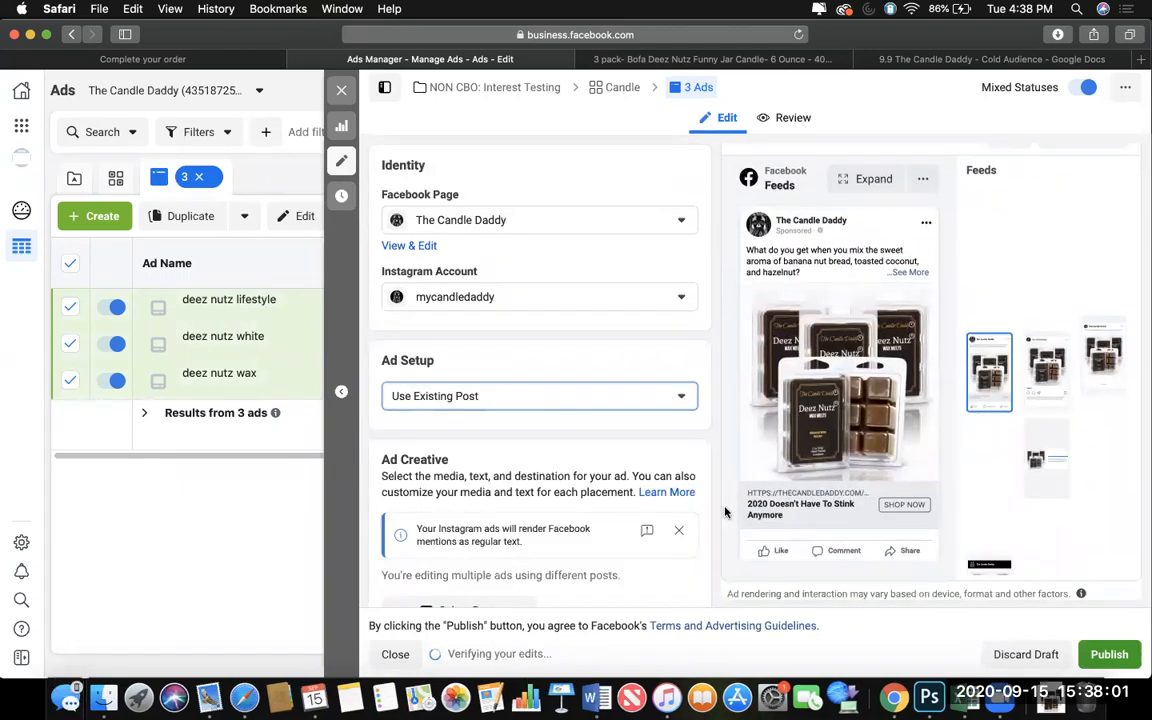
pyautogui.scroll(-2, 652, 454)
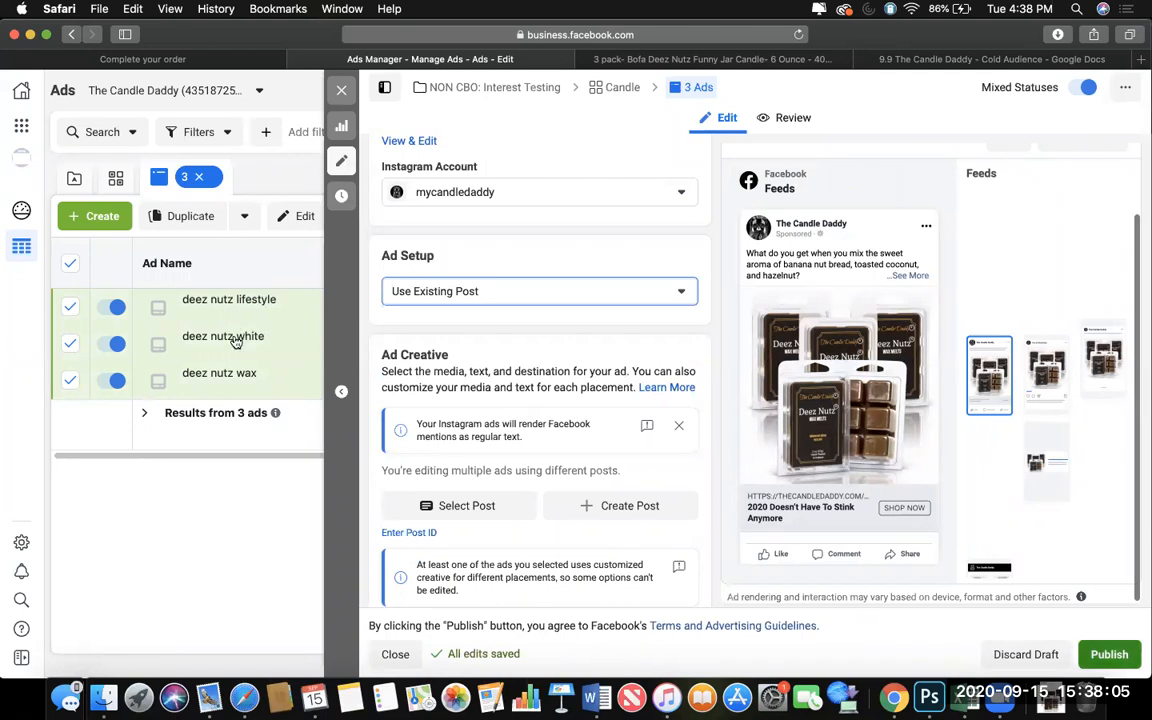
pyautogui.click(1109, 656)
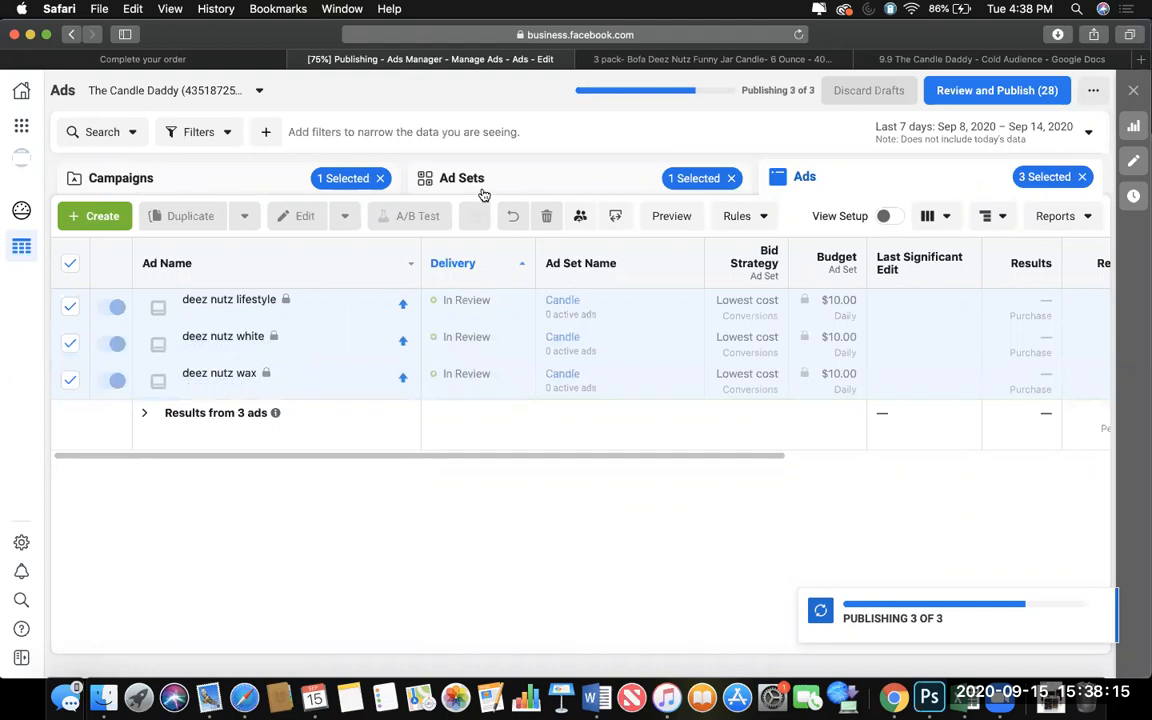
# Duplicate the Candle ad set within the NON CBO: Interest Testing campaign.
pyautogui.click(484, 194)
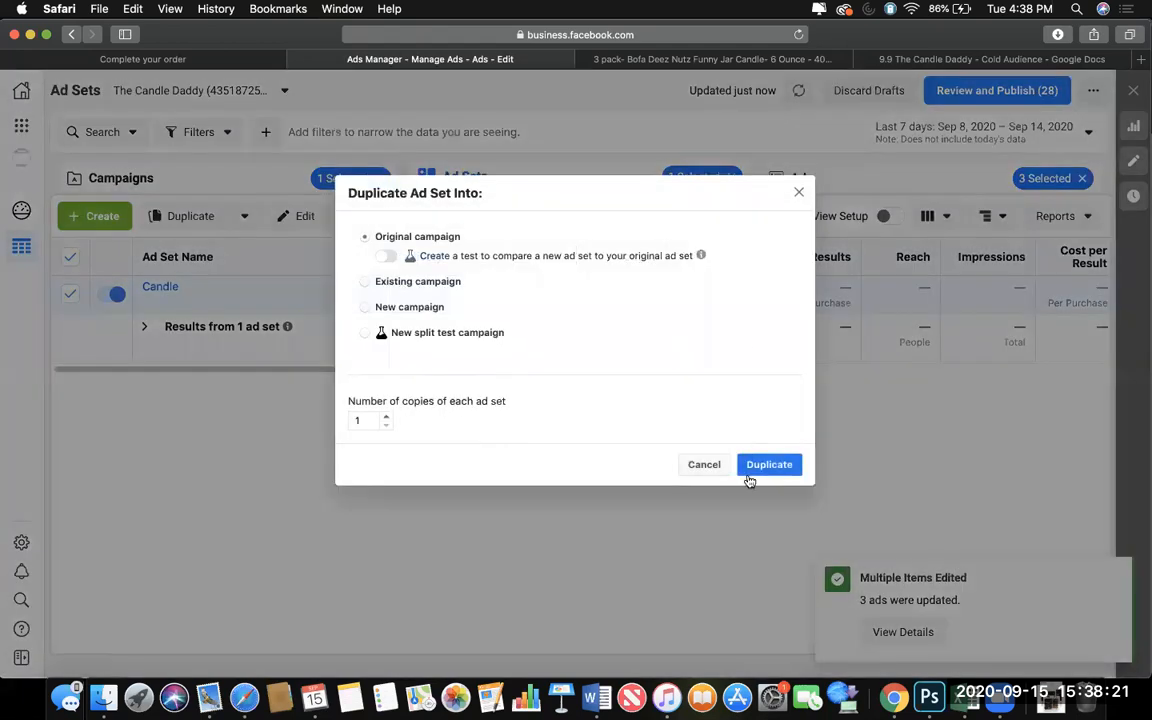
pyautogui.click(755, 468)
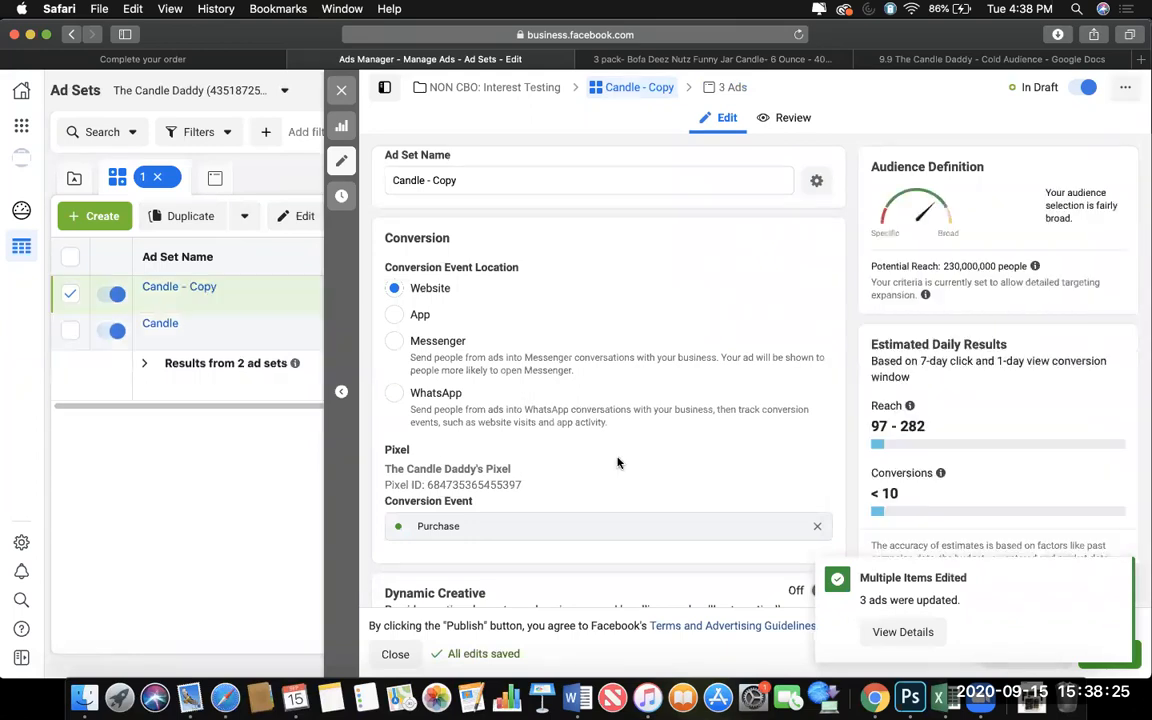
# Replace the Candle interest with Gift in the detailed targeting of the Candle ad set copy.
pyautogui.scroll(-10, 617, 462)
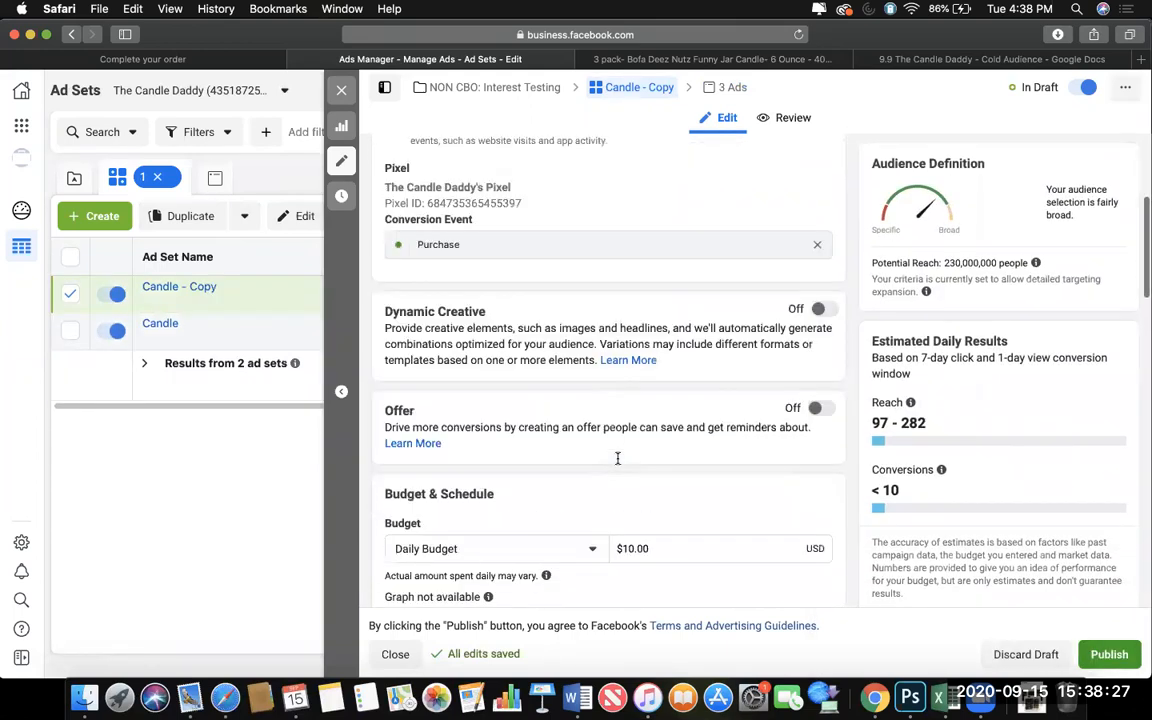
pyautogui.scroll(-8, 612, 435)
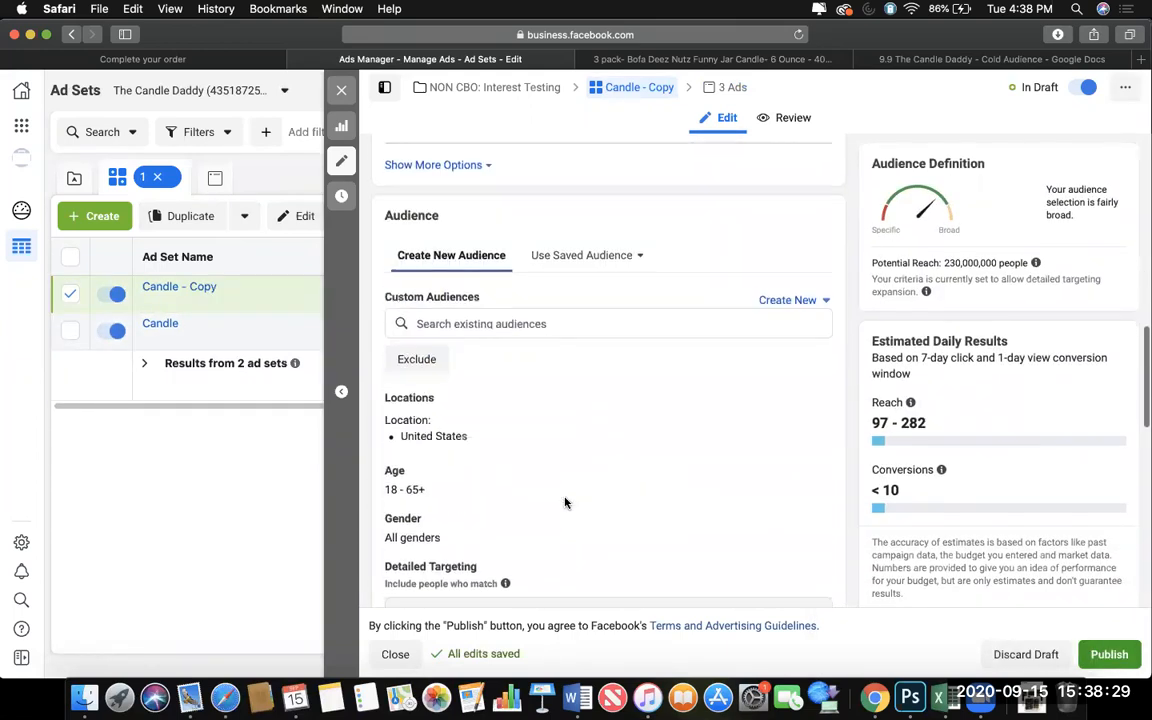
pyautogui.scroll(-3, 586, 329)
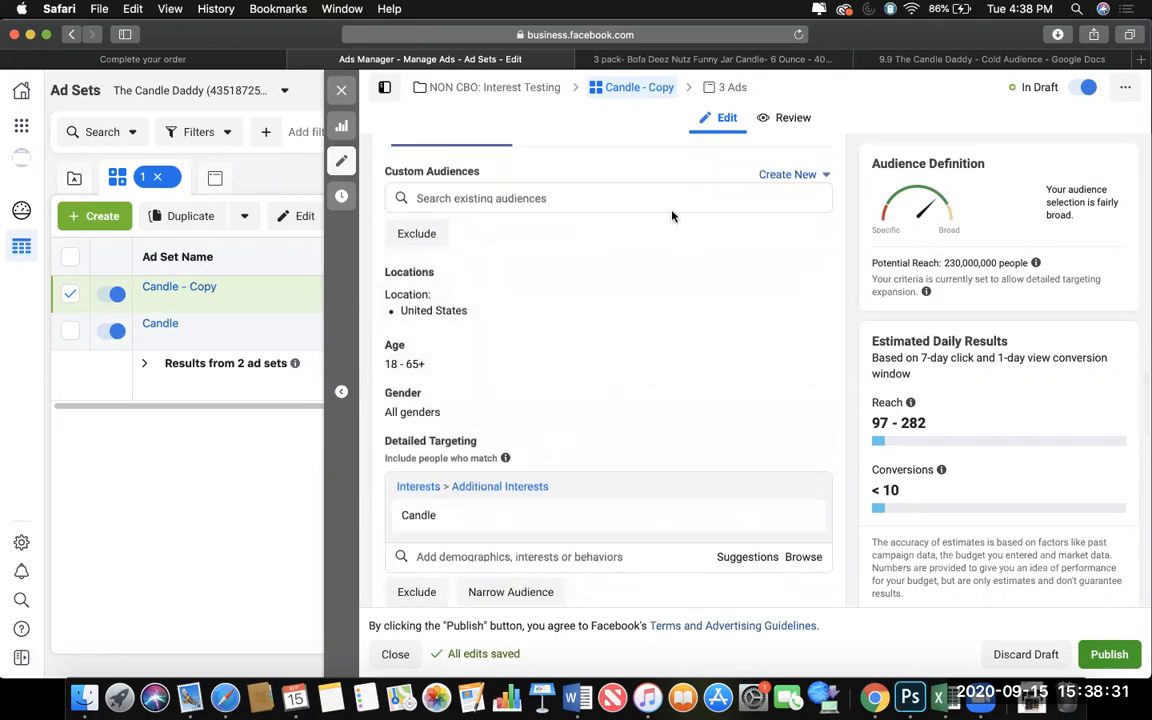
pyautogui.click(722, 559)
pyautogui.scroll(-1, 675, 567)
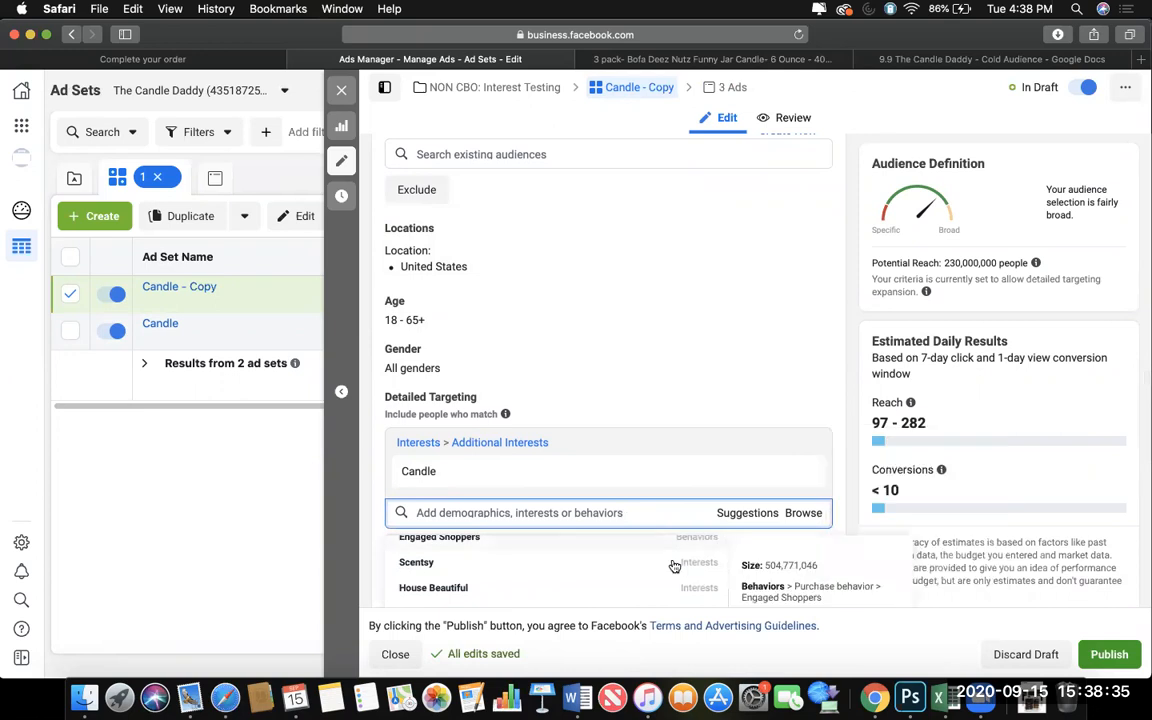
pyautogui.scroll(2, 675, 567)
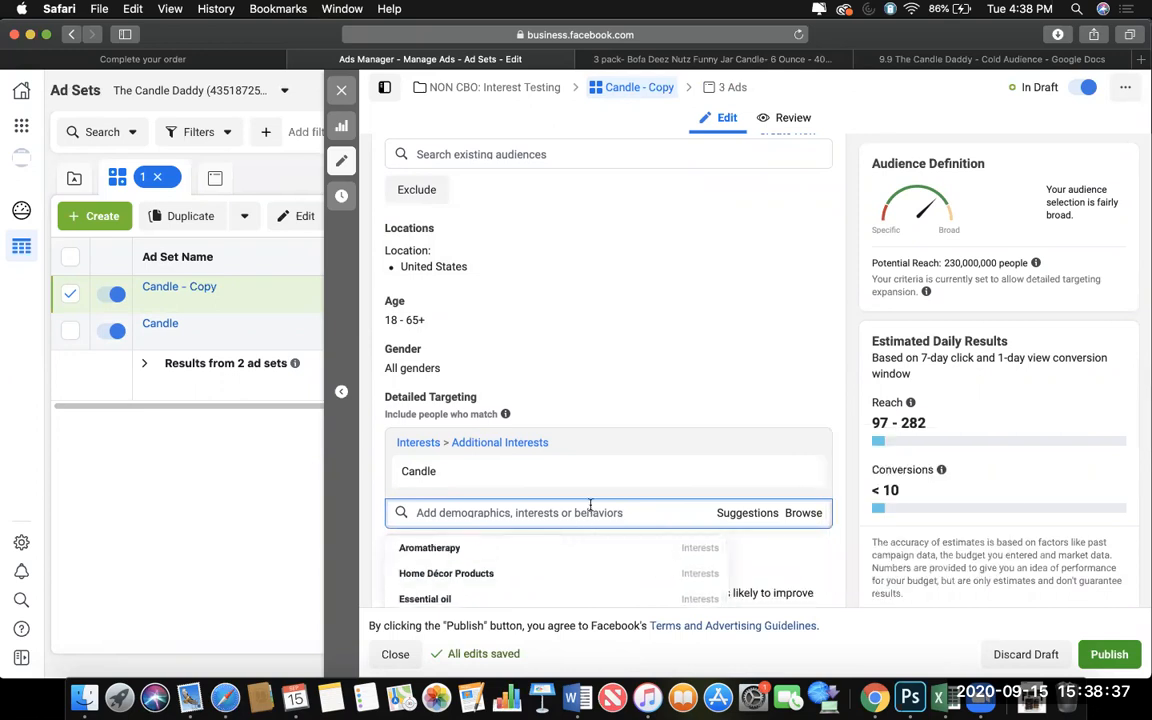
pyautogui.scroll(-3, 628, 412)
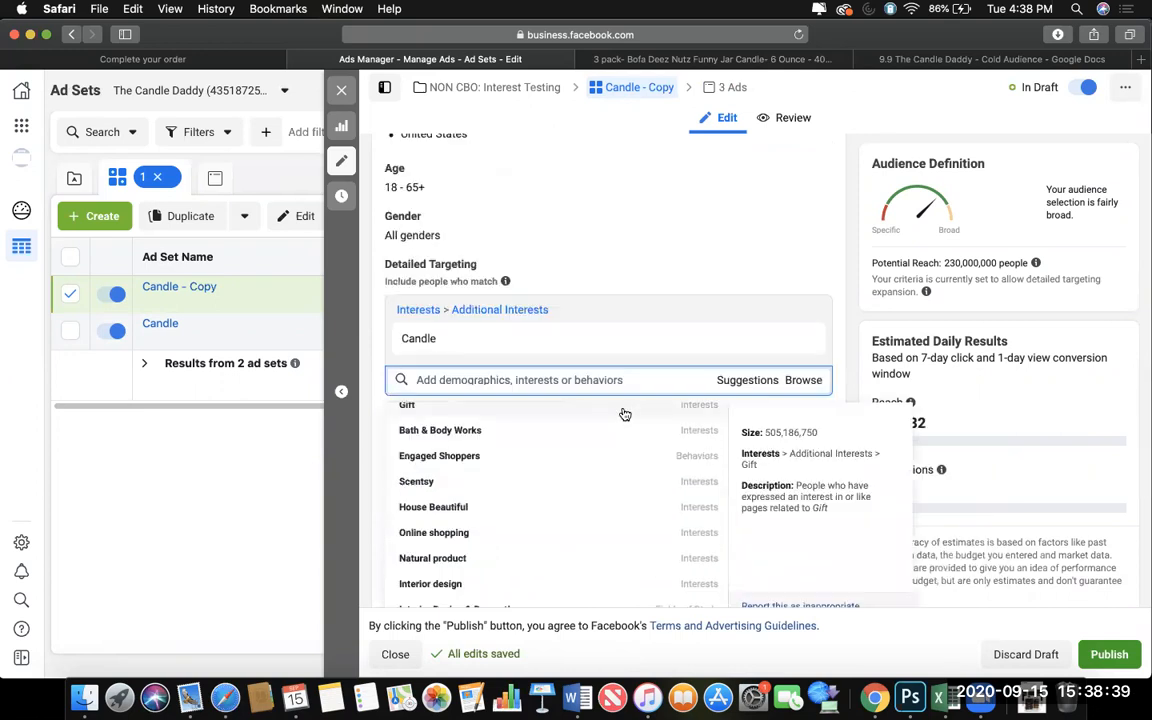
pyautogui.scroll(3, 624, 414)
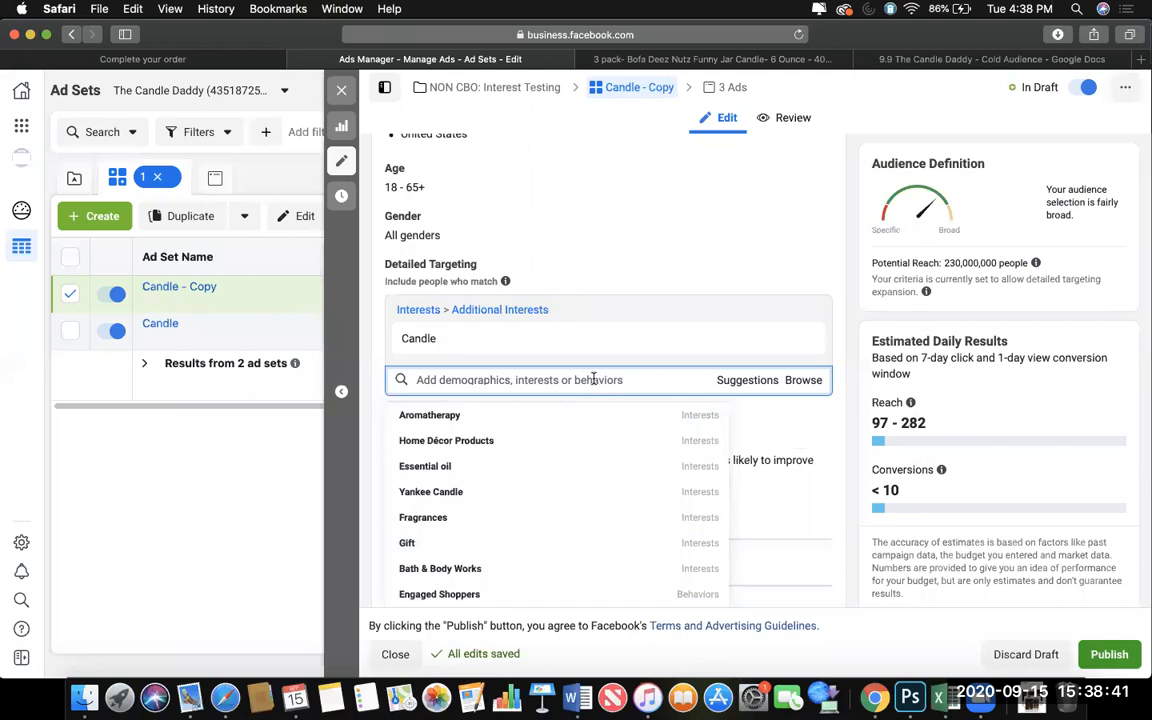
pyautogui.click(593, 379)
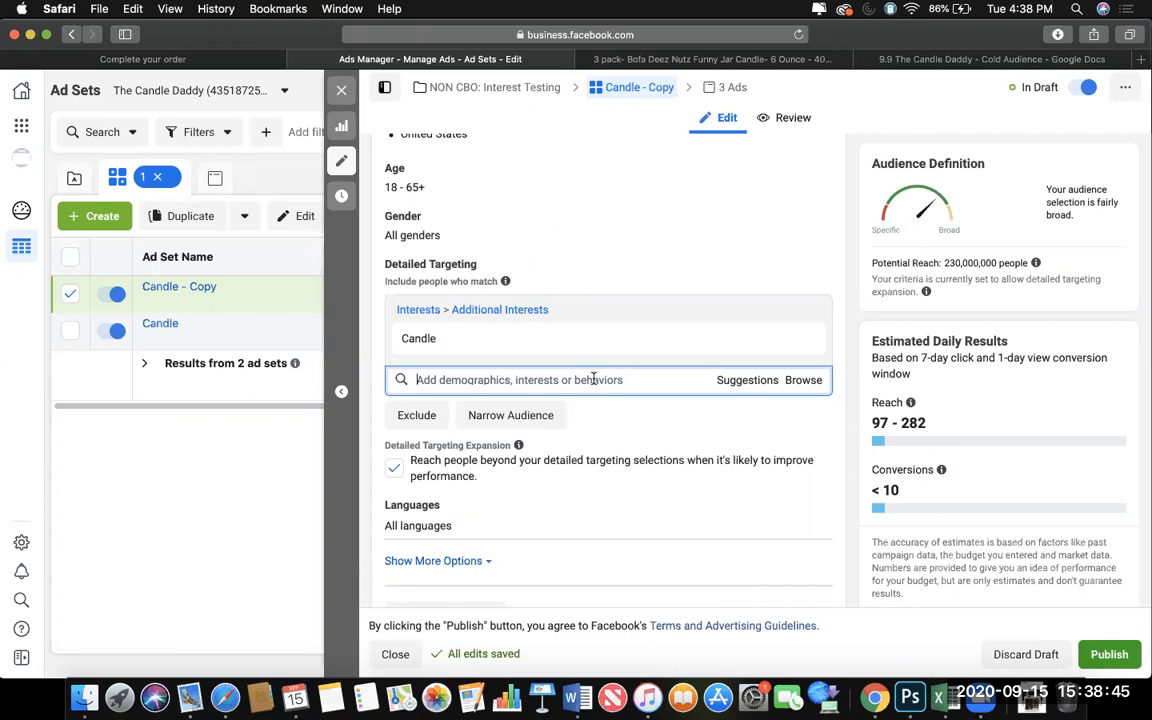
pyautogui.write('gift')
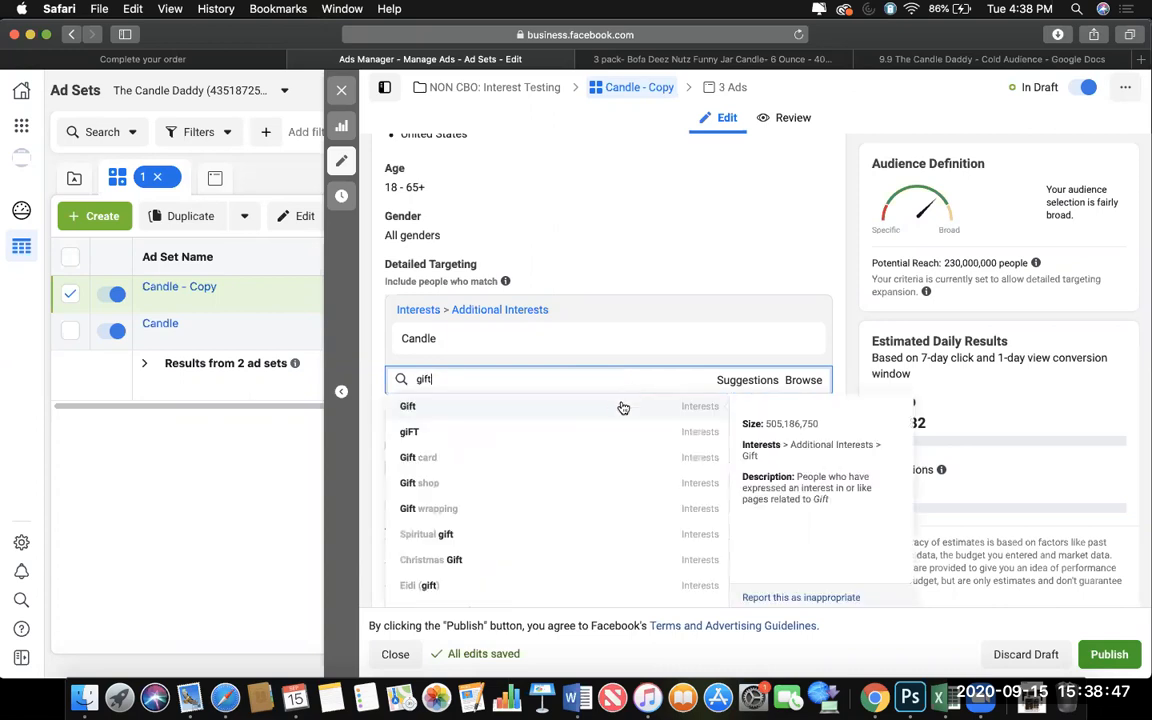
pyautogui.click(622, 408)
pyautogui.click(803, 340)
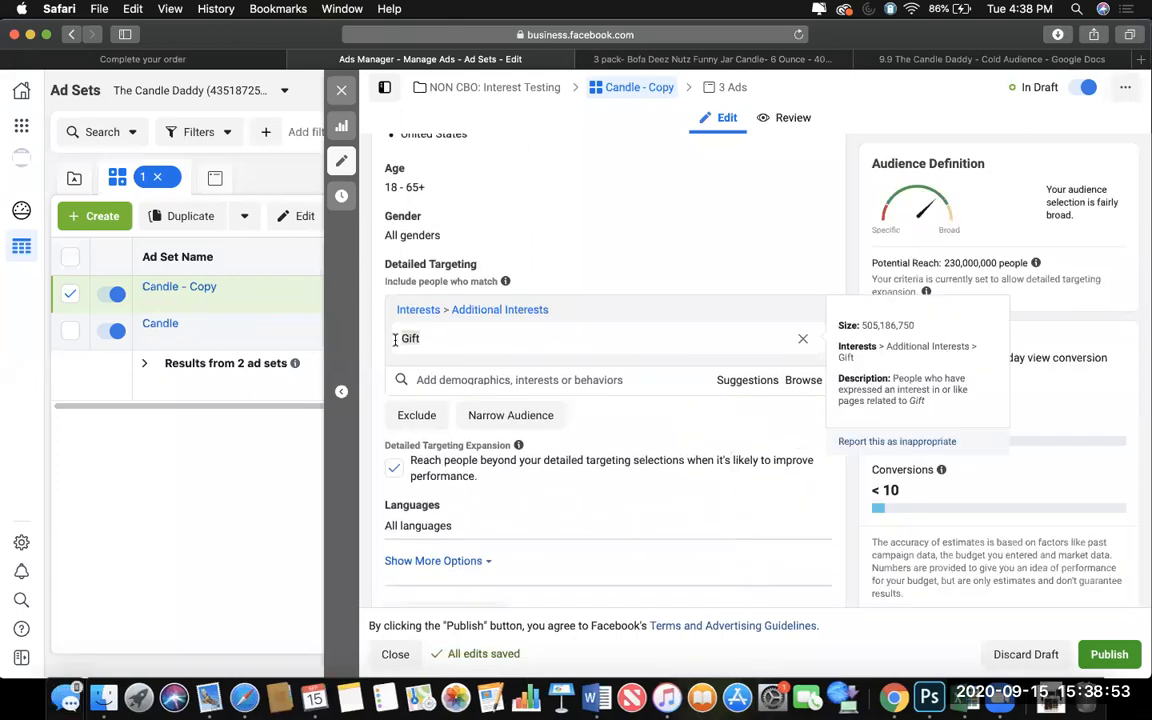
# Rename the copied ad set to Gift and duplicate it once into its original campaign.
pyautogui.scroll(5, 489, 310)
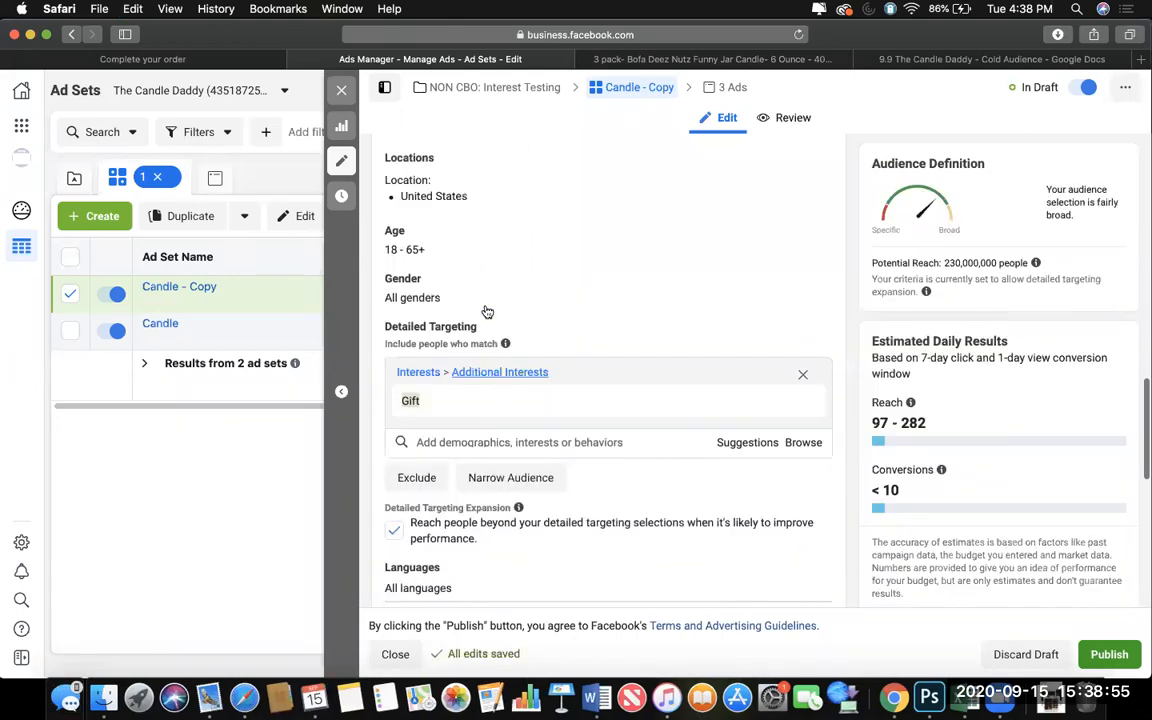
pyautogui.scroll(8, 488, 260)
pyautogui.moveTo(502, 180); pyautogui.dragTo(374, 173)
pyautogui.write('Gift')
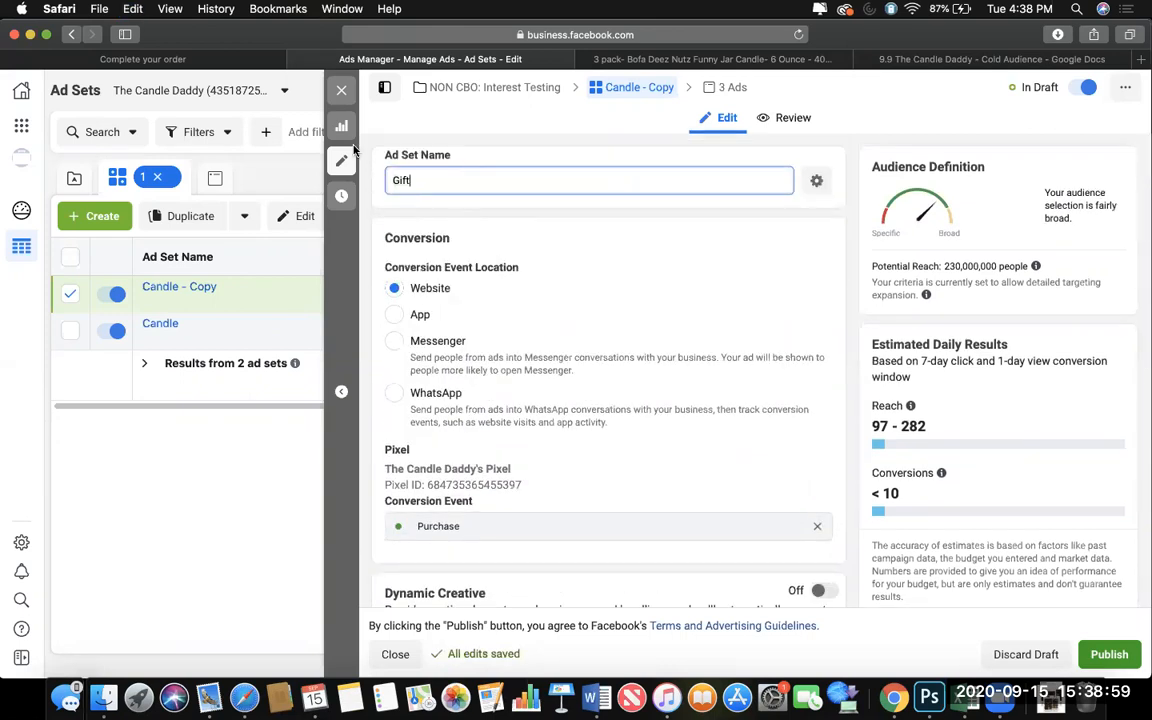
pyautogui.click(341, 90)
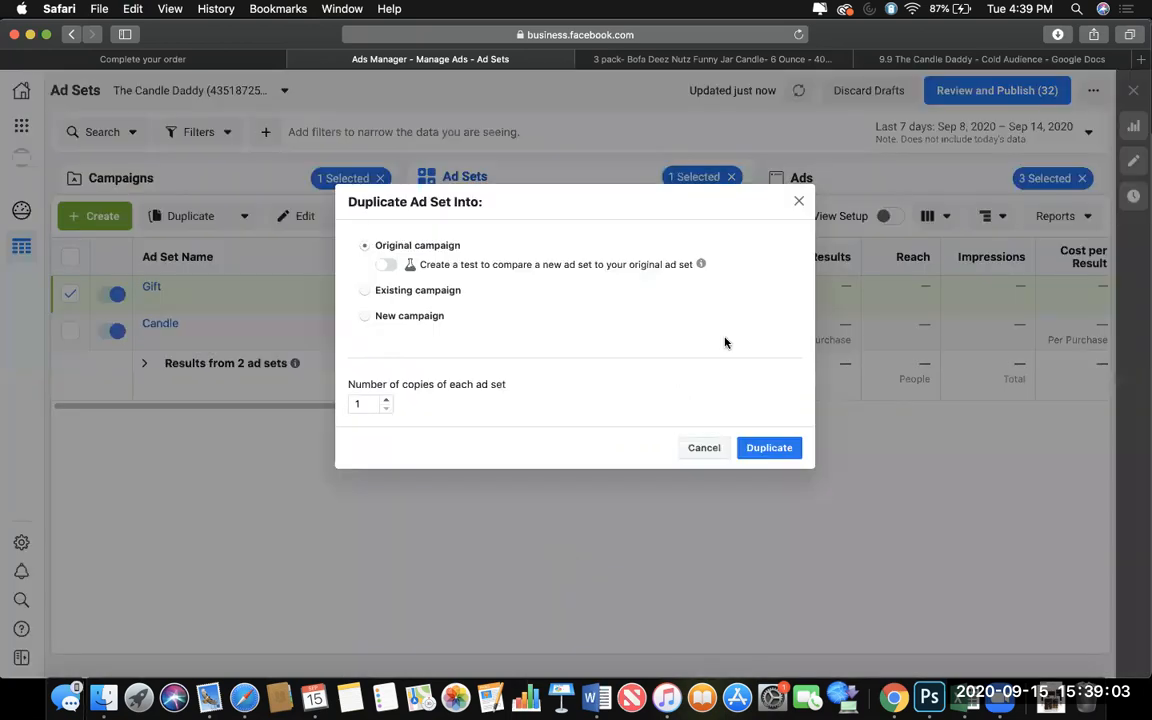
pyautogui.click(768, 447)
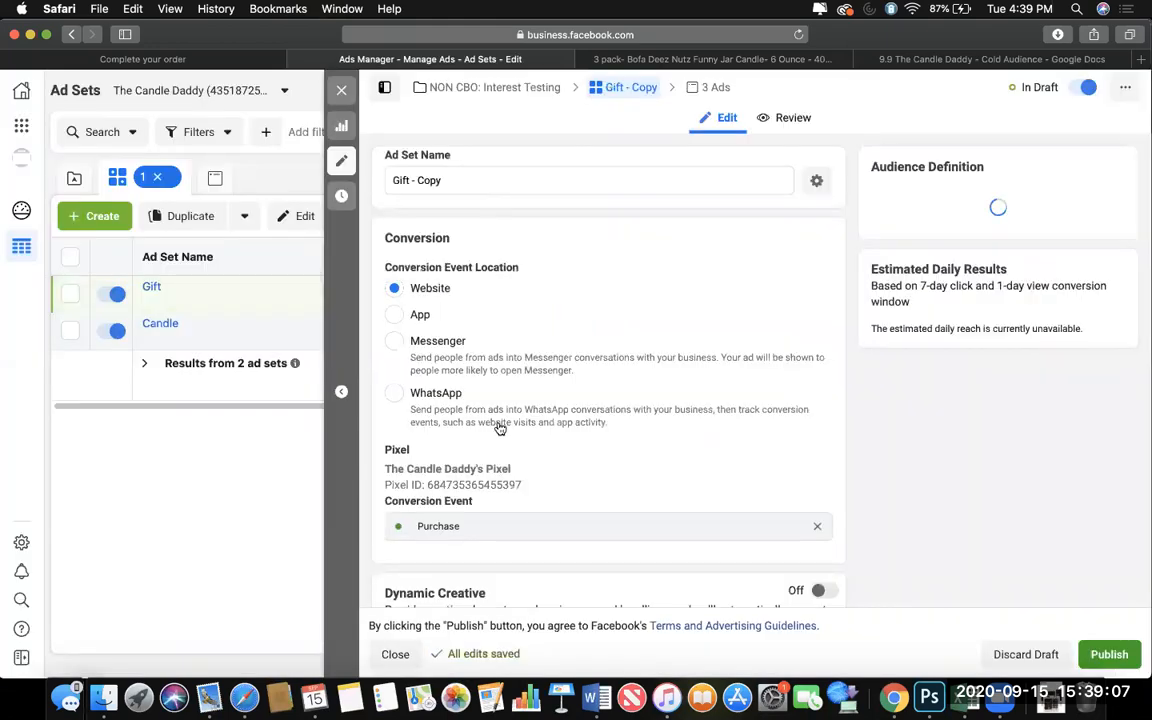
# Replace the Gift interest with Candle wick in the detailed targeting of the Gift ad set copy.
pyautogui.scroll(-15, 534, 456)
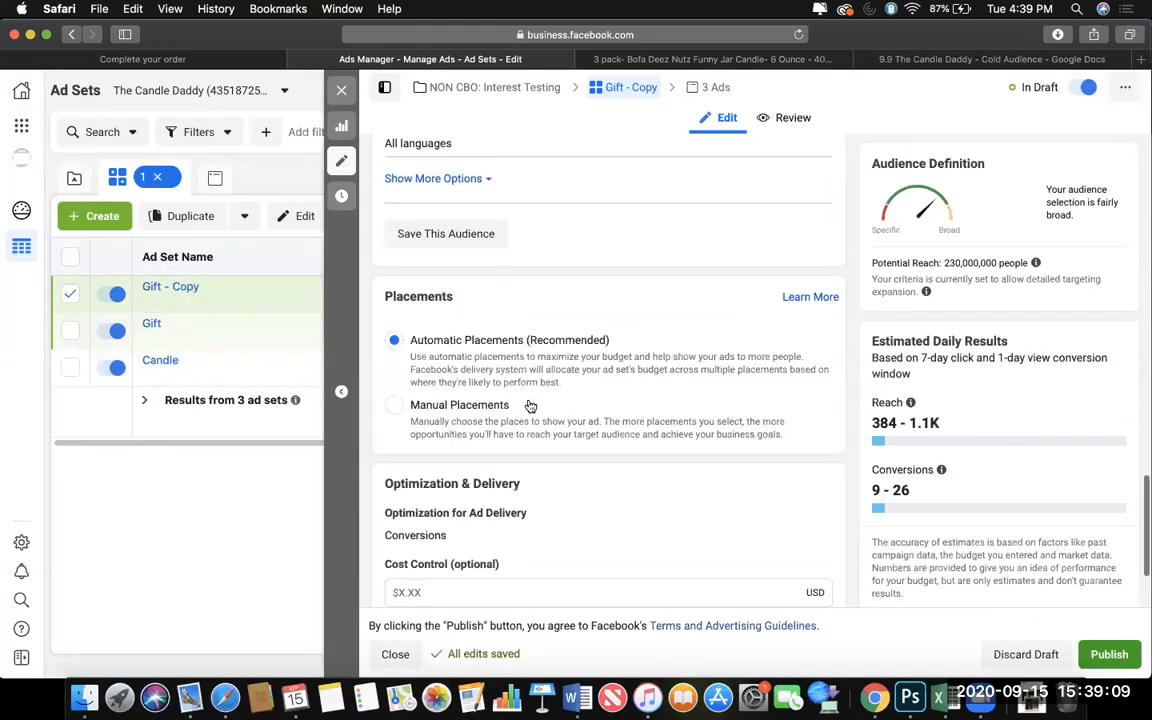
pyautogui.scroll(5, 758, 321)
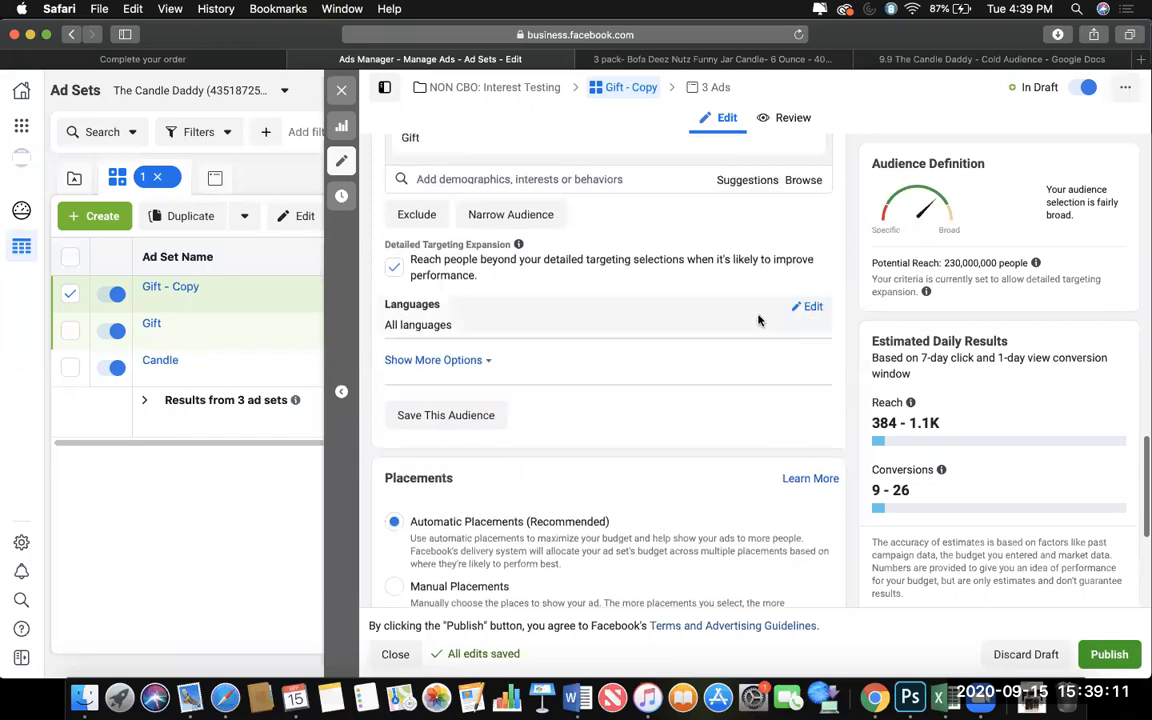
pyautogui.click(752, 226)
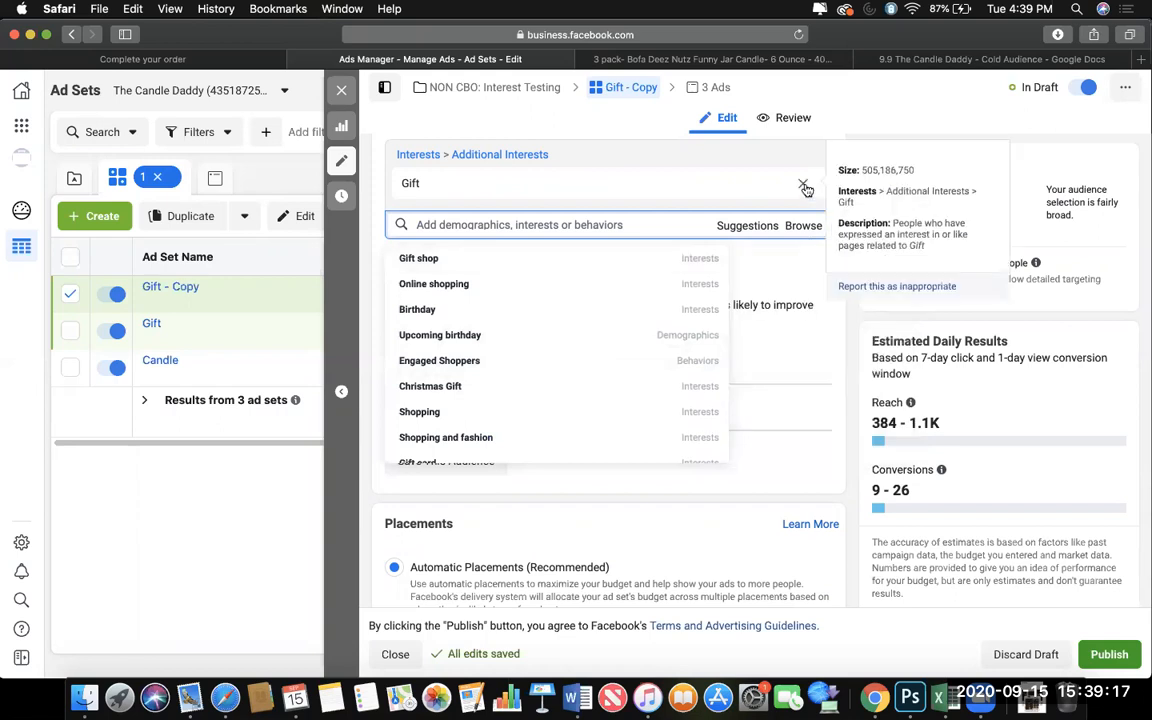
pyautogui.click(612, 206)
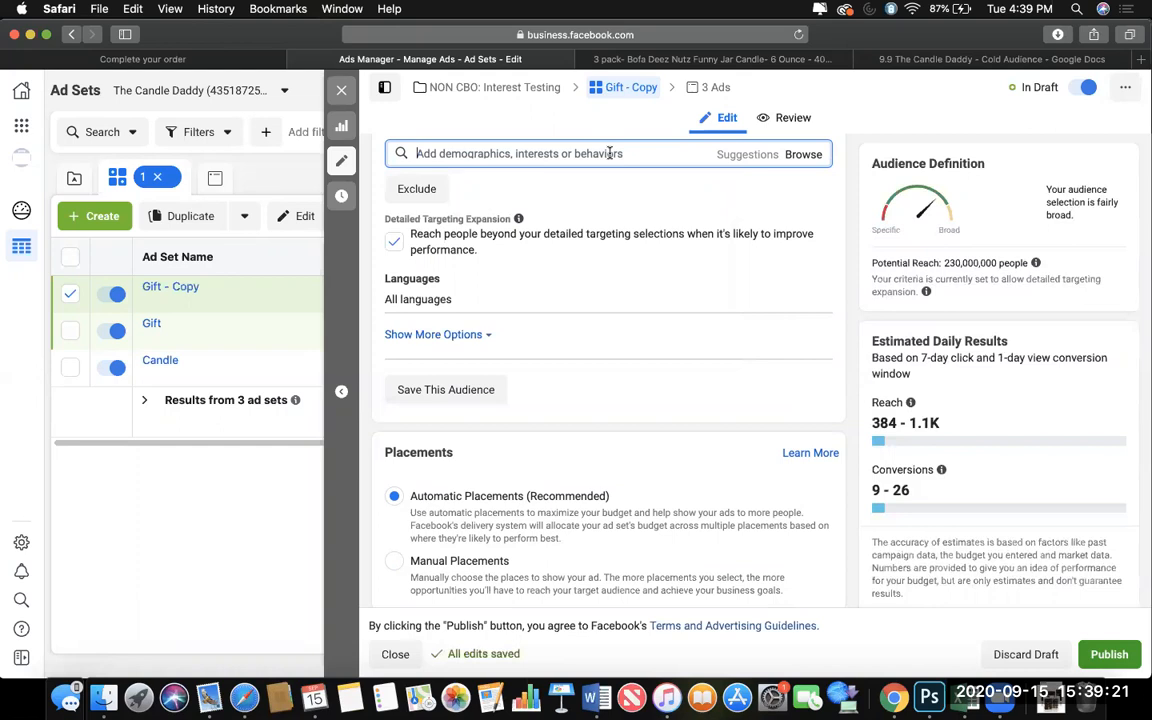
pyautogui.write('can')
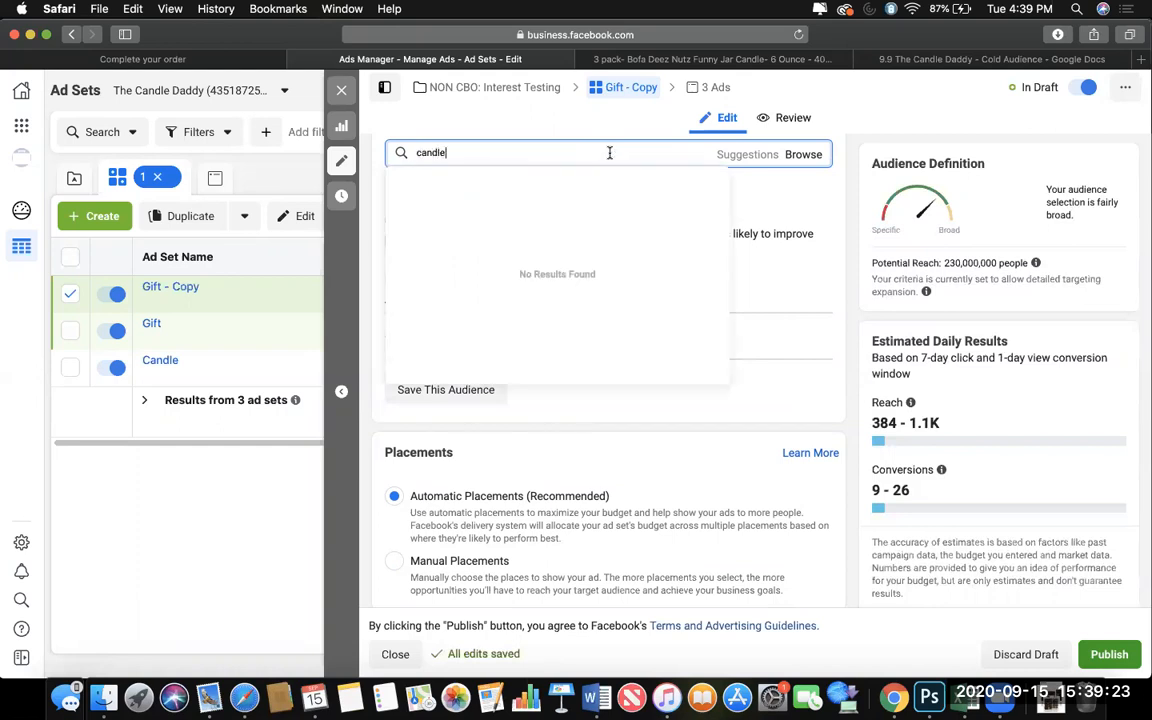
pyautogui.write('dle')
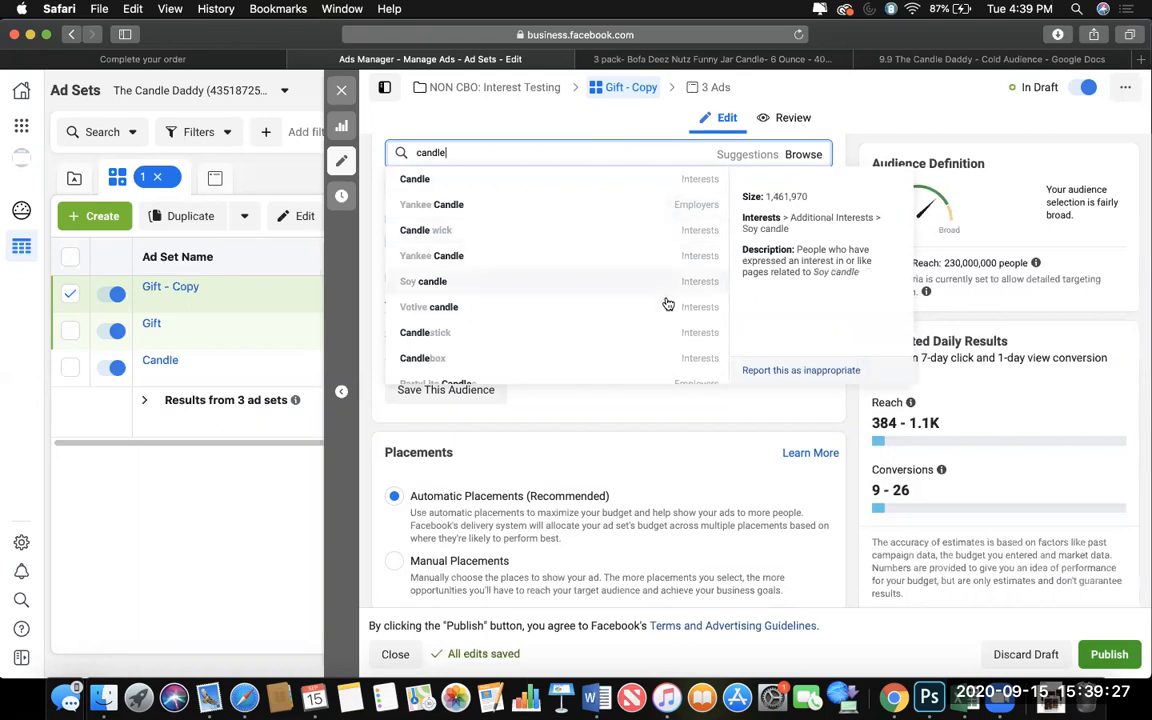
pyautogui.click(674, 232)
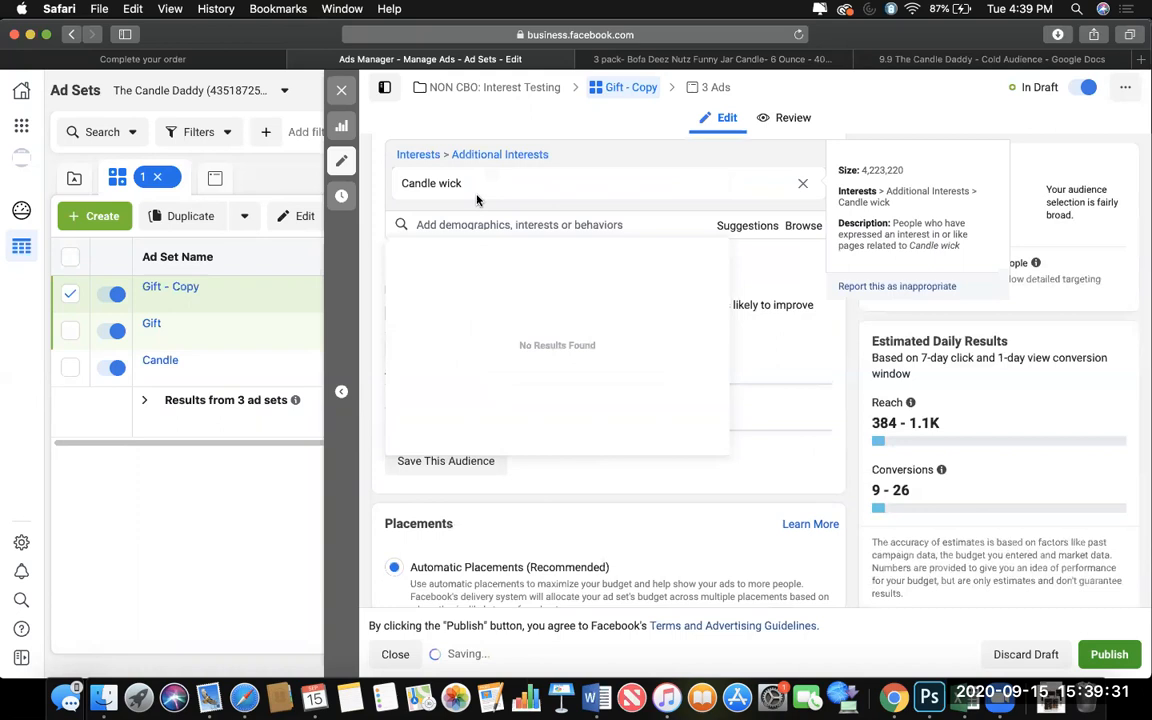
# Rename the Gift copy to Candle wick and duplicate it once into its original campaign.
pyautogui.scroll(15, 531, 158)
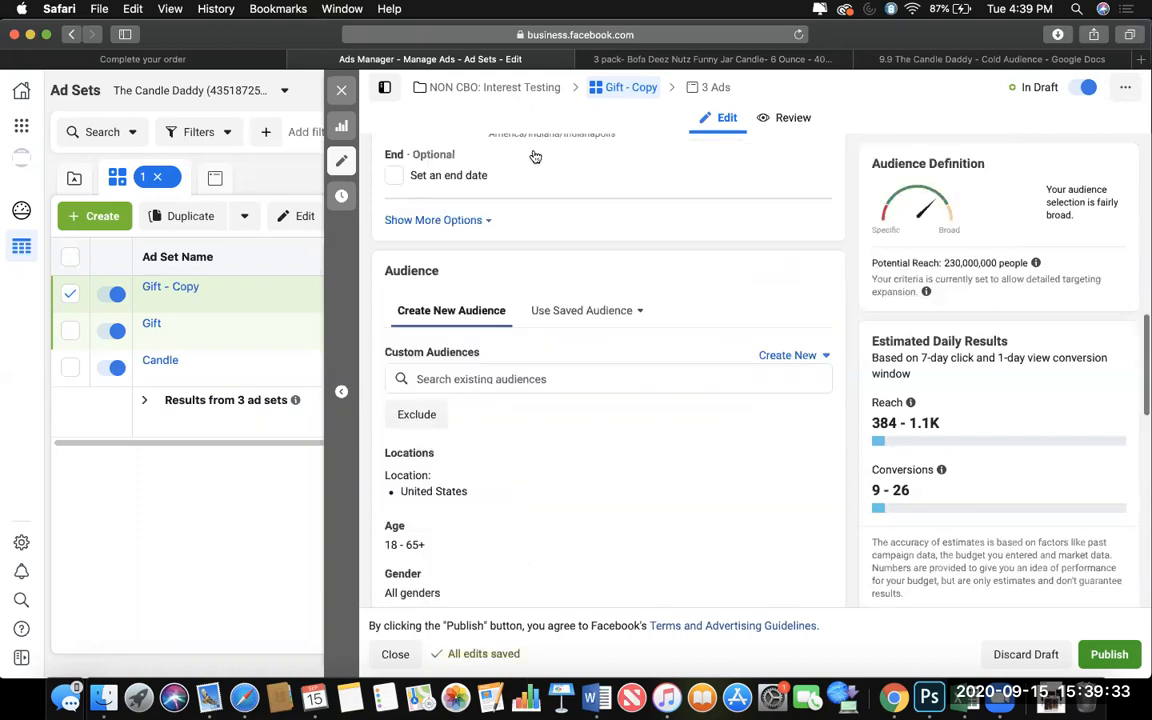
pyautogui.moveTo(509, 180); pyautogui.dragTo(386, 180)
pyautogui.write('Candle wick')
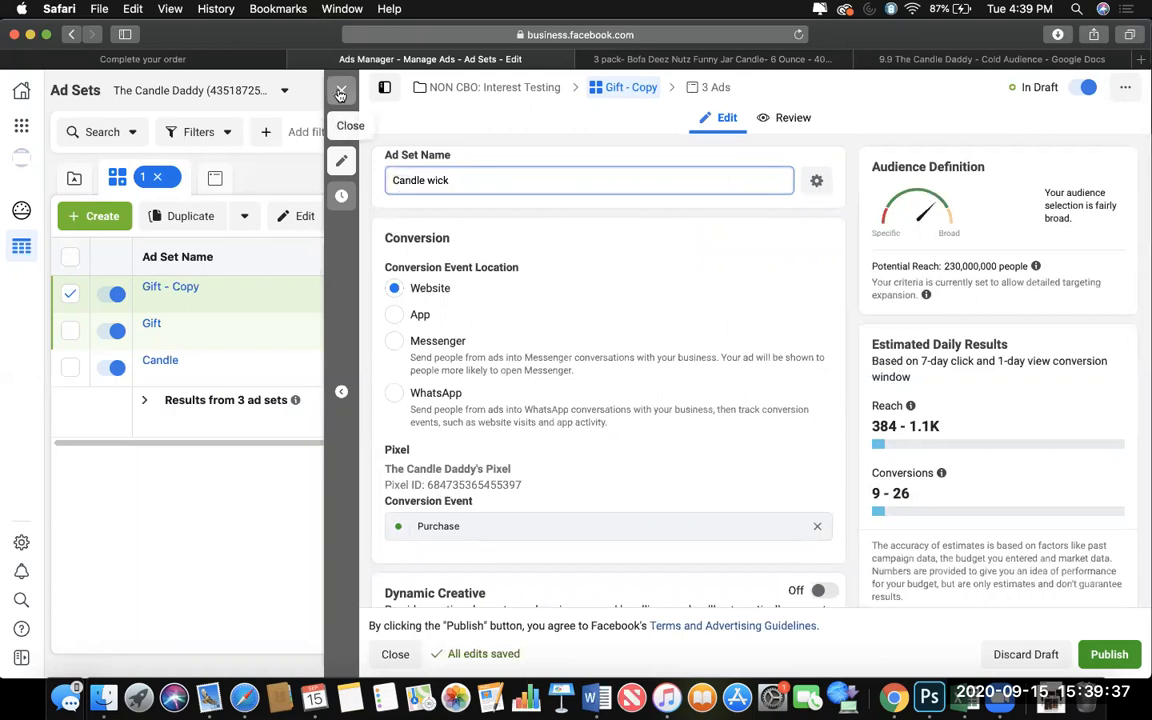
pyautogui.click(341, 92)
pyautogui.click(268, 299)
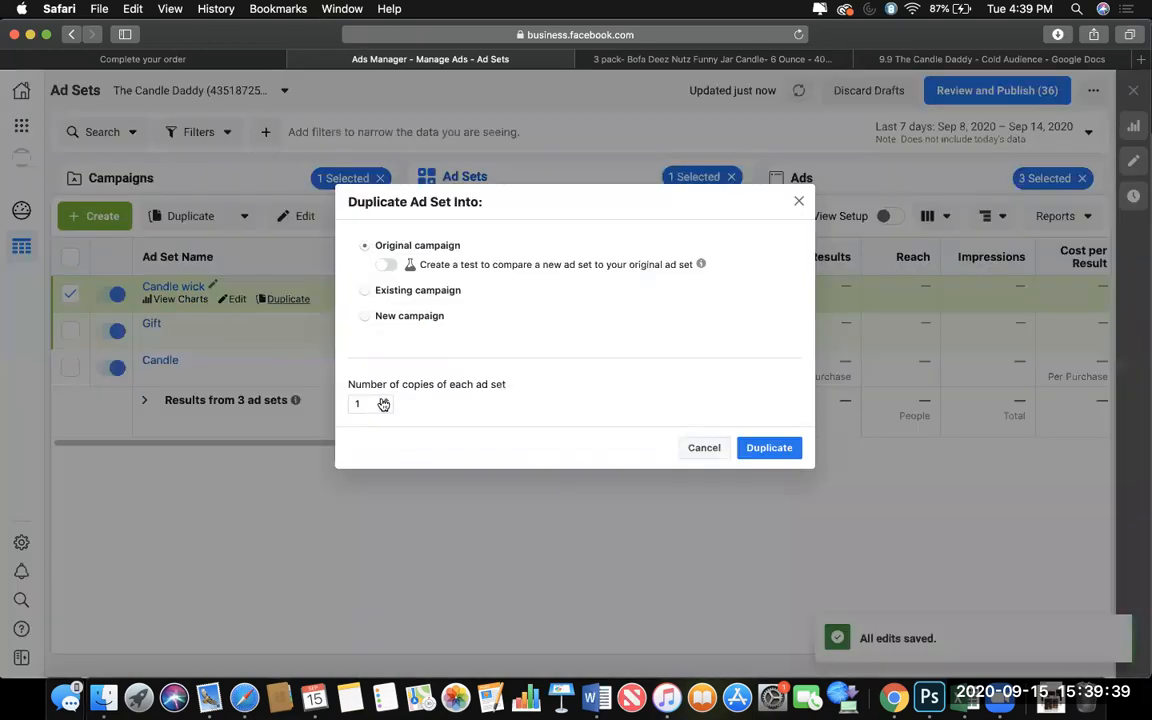
pyautogui.click(768, 447)
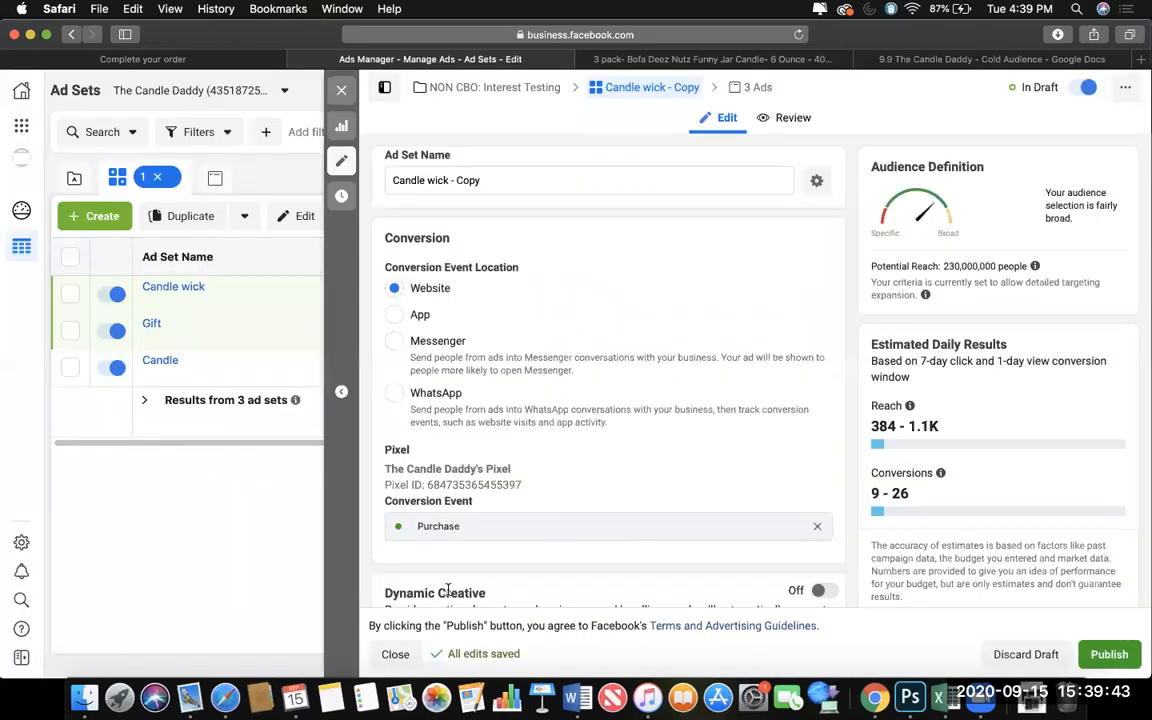
# Open the suggested interests for the detailed targeting of the Candle wick ad set copy.
pyautogui.scroll(-10, 447, 590)
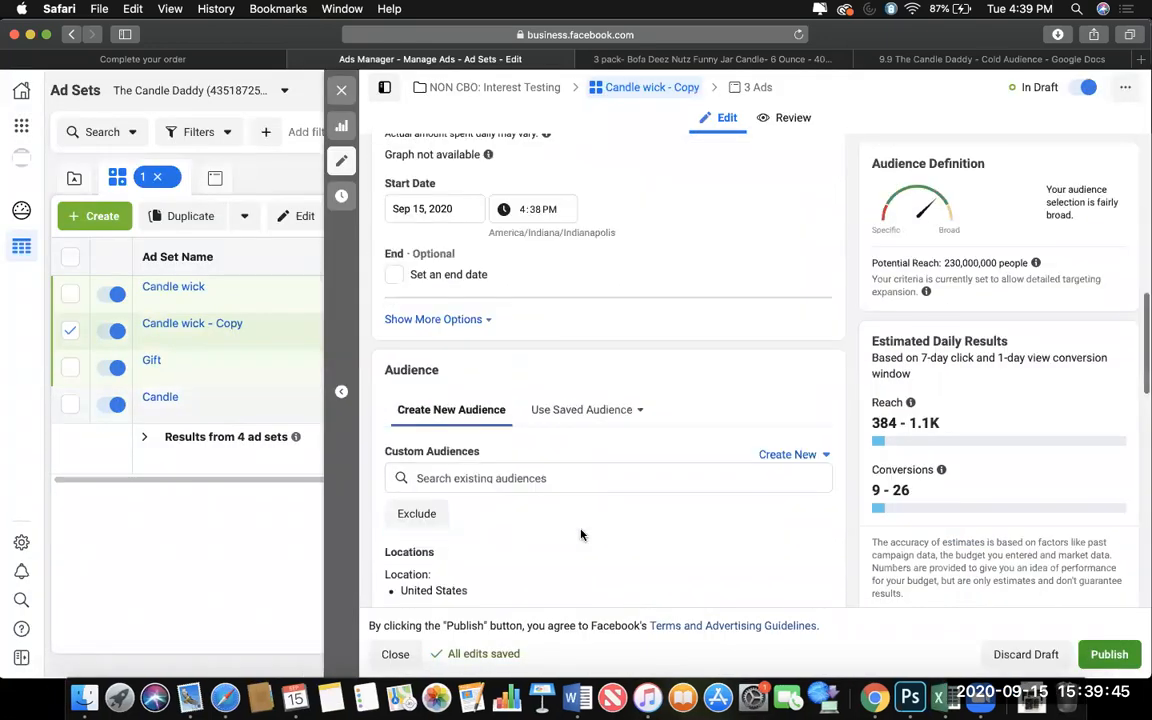
pyautogui.scroll(-3, 580, 535)
pyautogui.click(740, 598)
pyautogui.scroll(3, 571, 473)
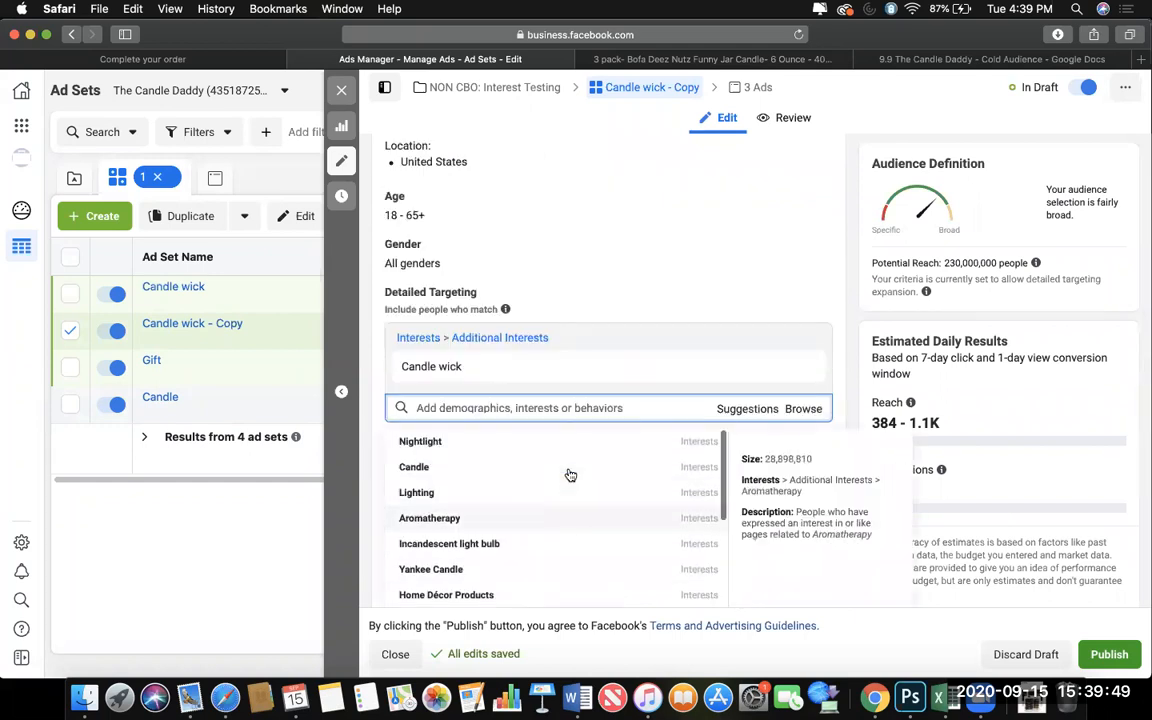
pyautogui.click(563, 406)
pyautogui.click(723, 408)
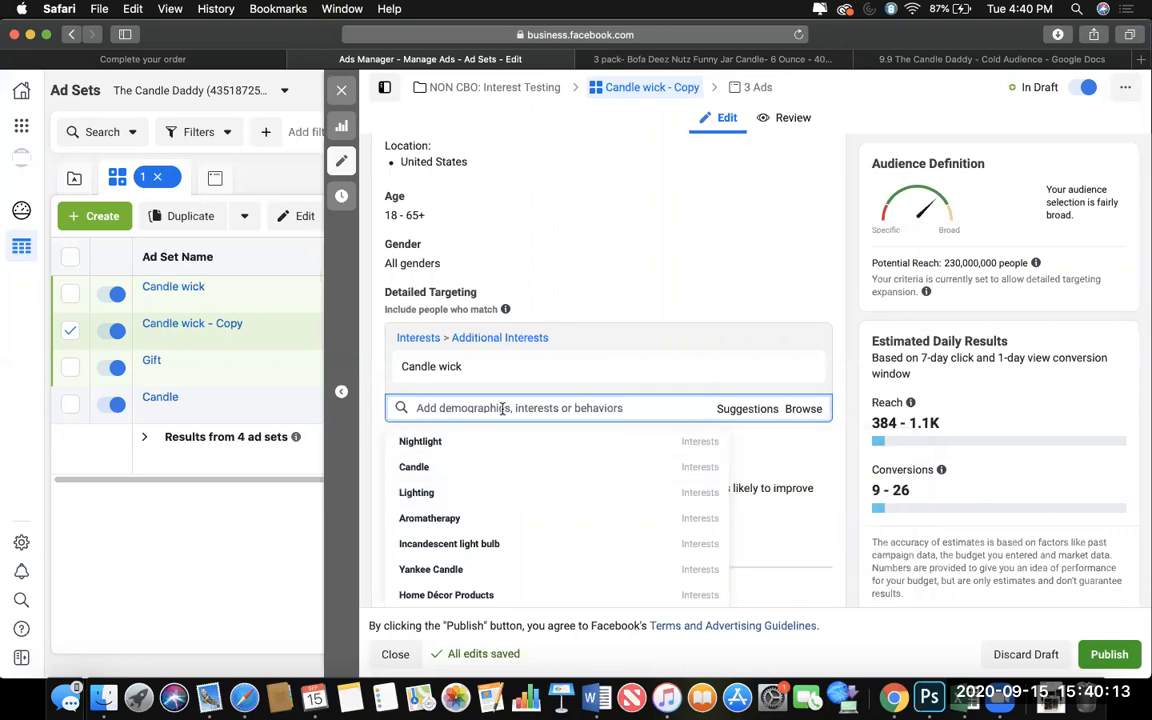
pyautogui.write('sc')
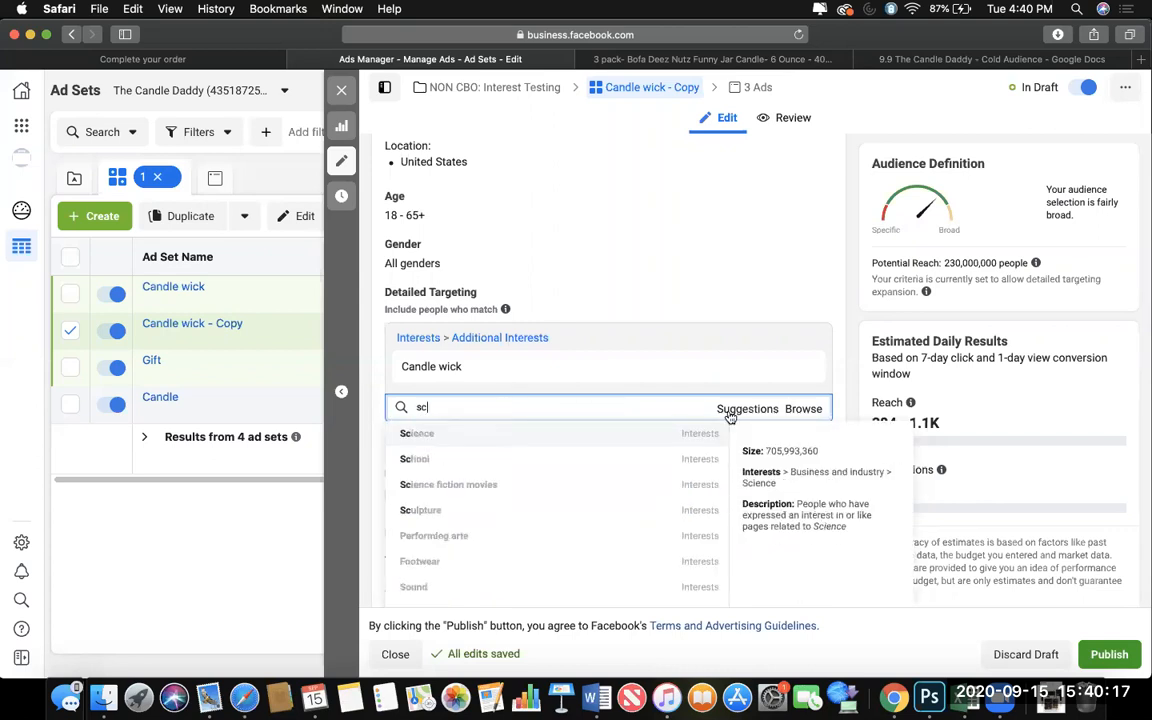
pyautogui.press('BackSpace')
pyautogui.press('BackSpace')
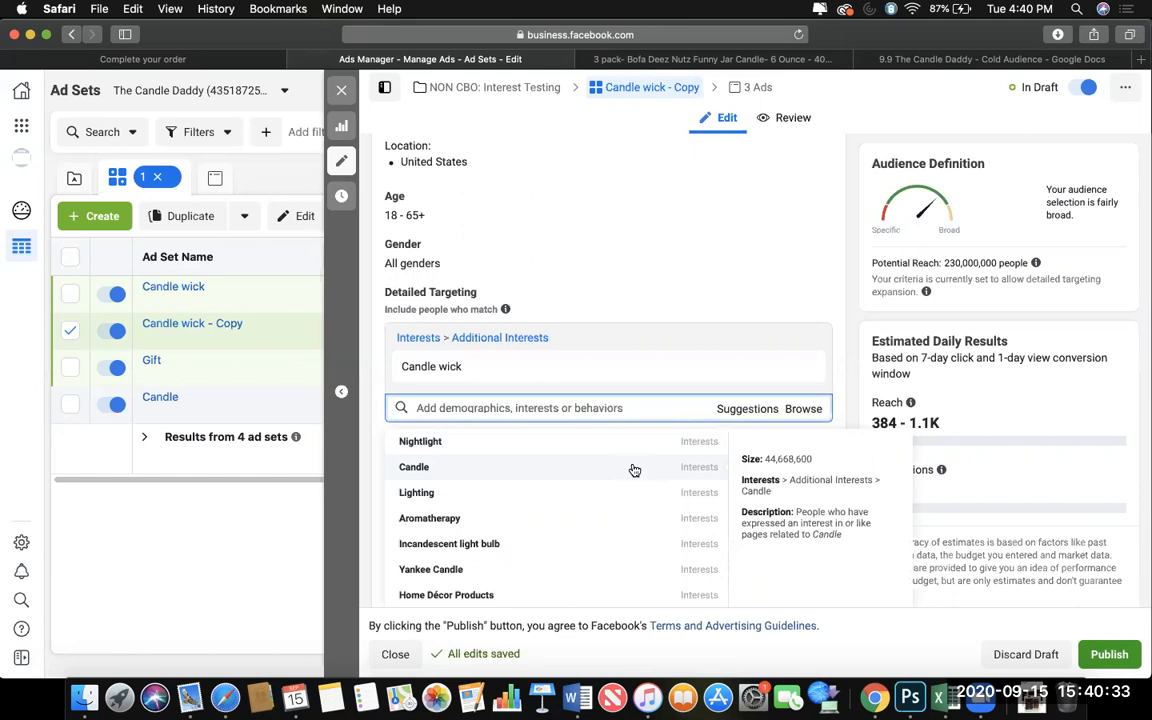
# Add the suggested Scentsy interest to the Candle wick copy's detailed targeting and remove the Candle wick interest.
pyautogui.scroll(-3, 620, 478)
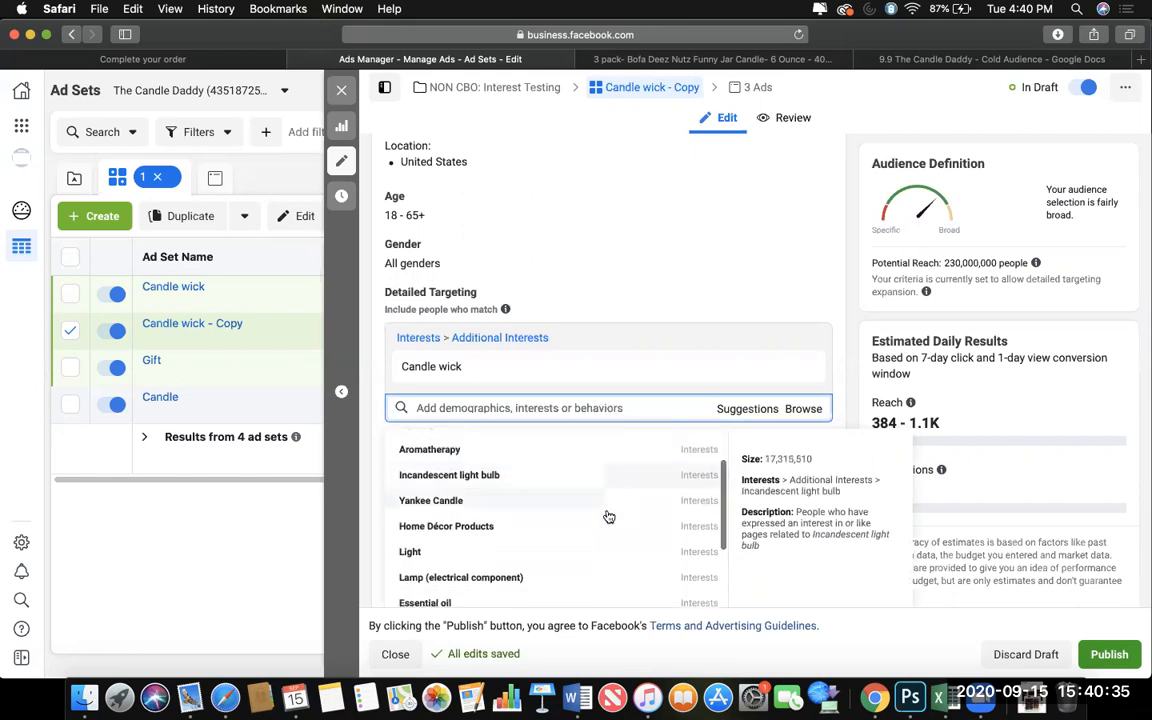
pyautogui.scroll(-2, 608, 520)
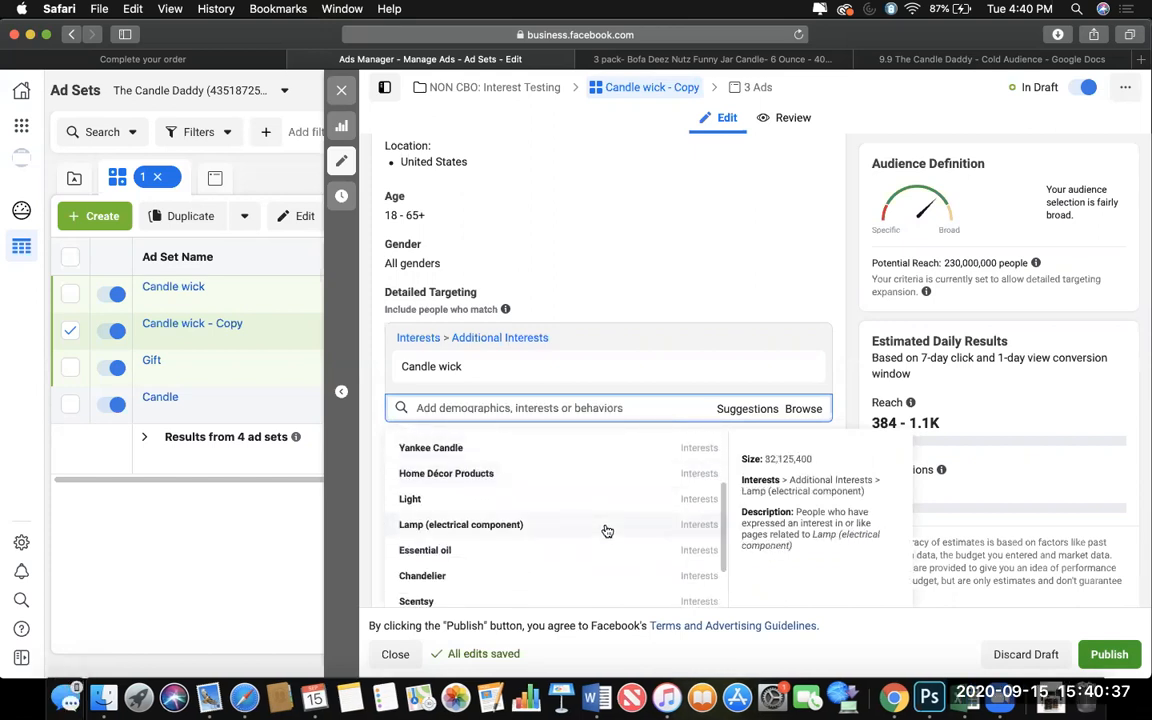
pyautogui.click(587, 604)
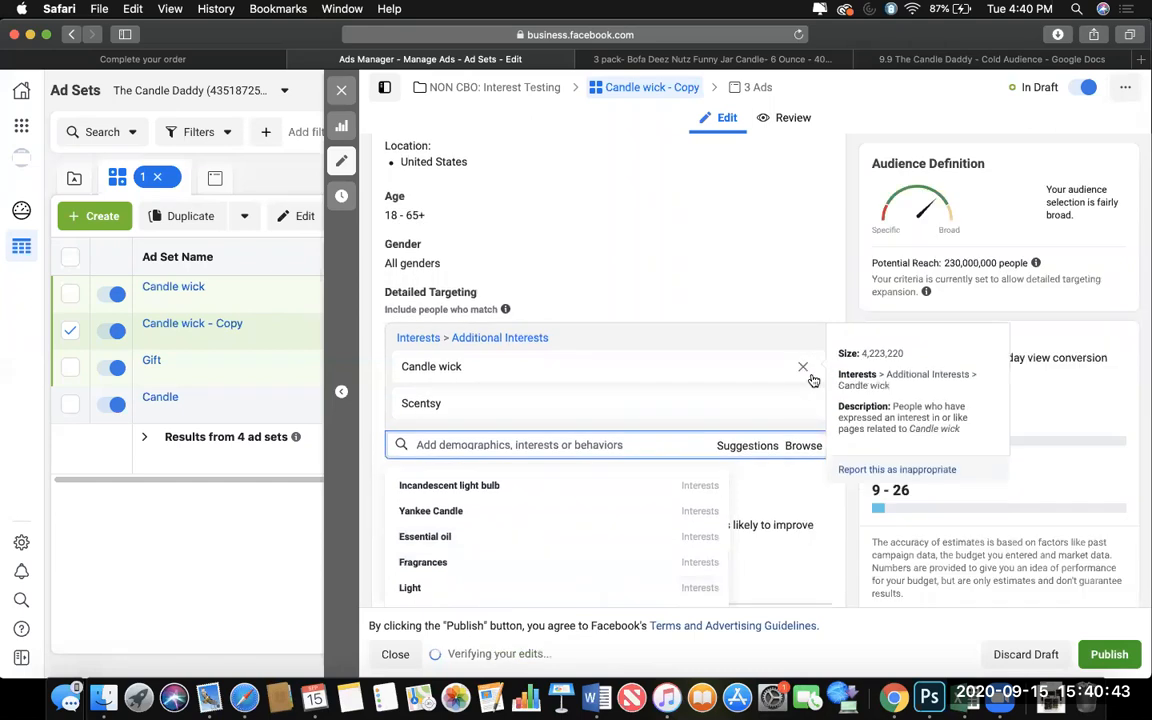
pyautogui.click(803, 368)
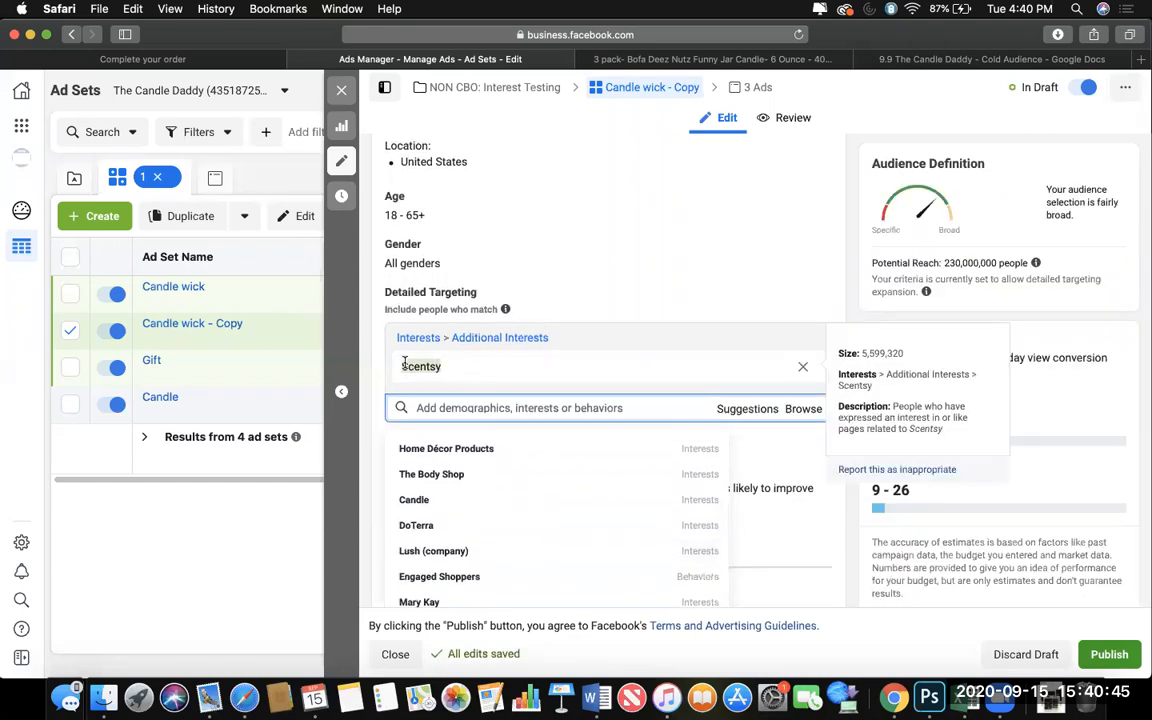
pyautogui.scroll(15, 503, 184)
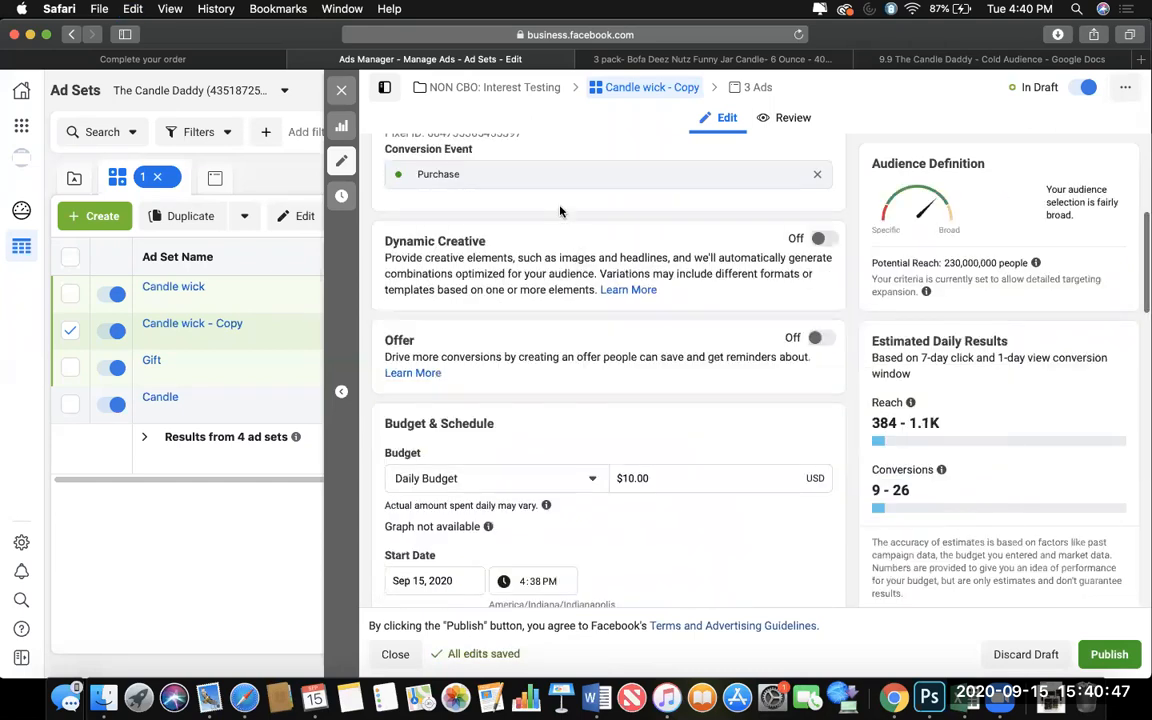
# Rename the Candle wick copy to Scentsy and duplicate it once into its original campaign.
pyautogui.moveTo(528, 184); pyautogui.dragTo(390, 179)
pyautogui.write('Scentsy')
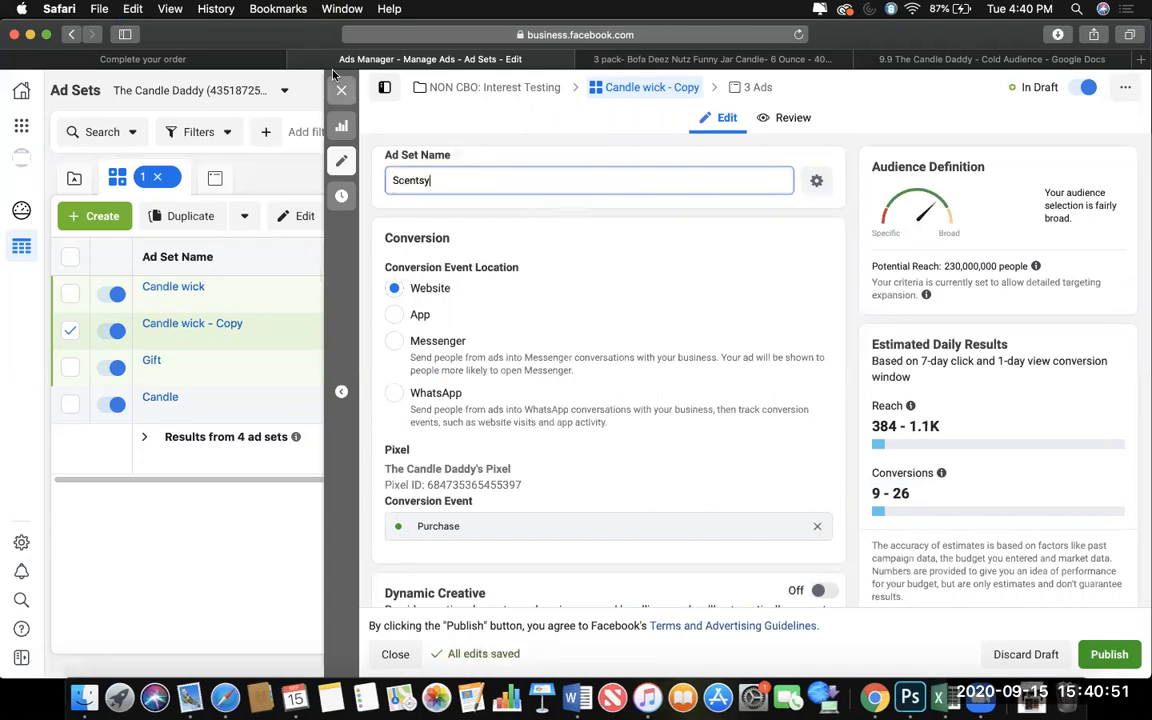
pyautogui.moveTo(273, 349)
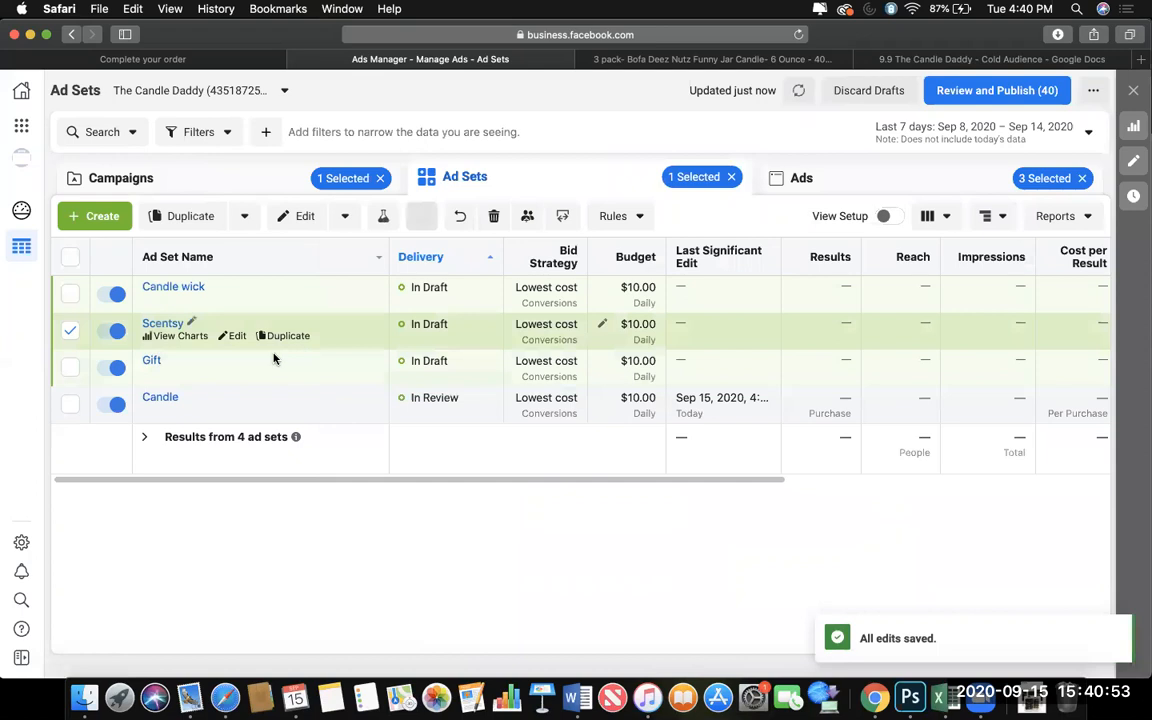
pyautogui.click(288, 336)
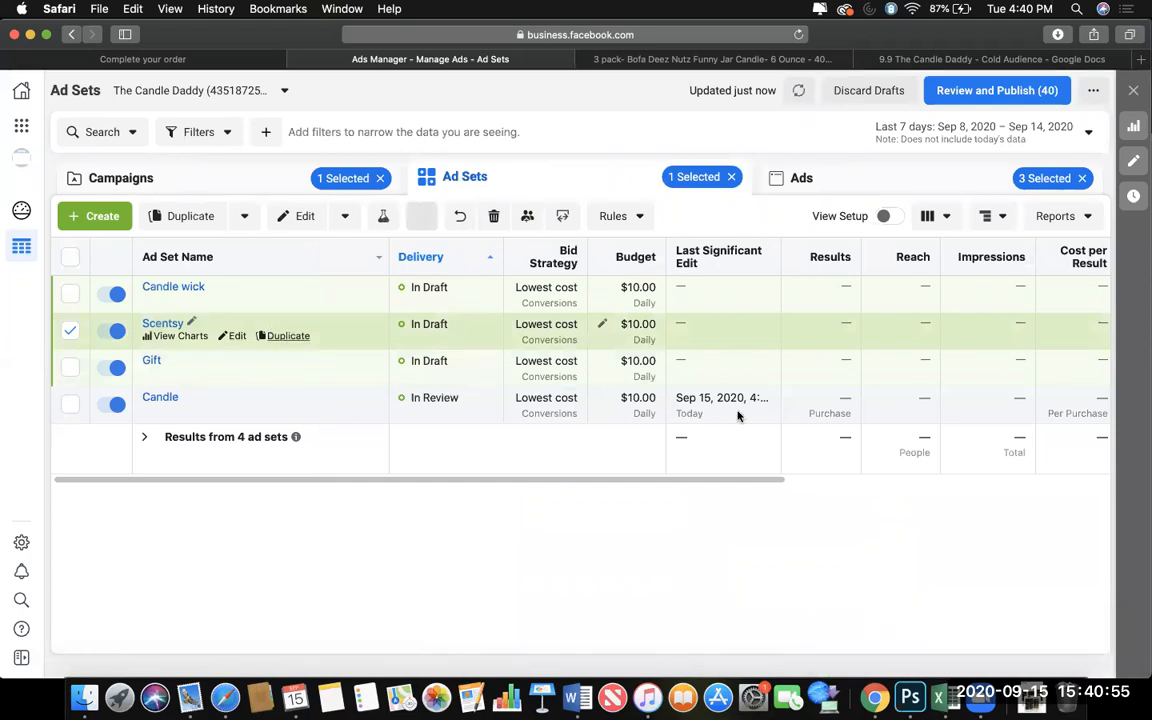
pyautogui.click(767, 447)
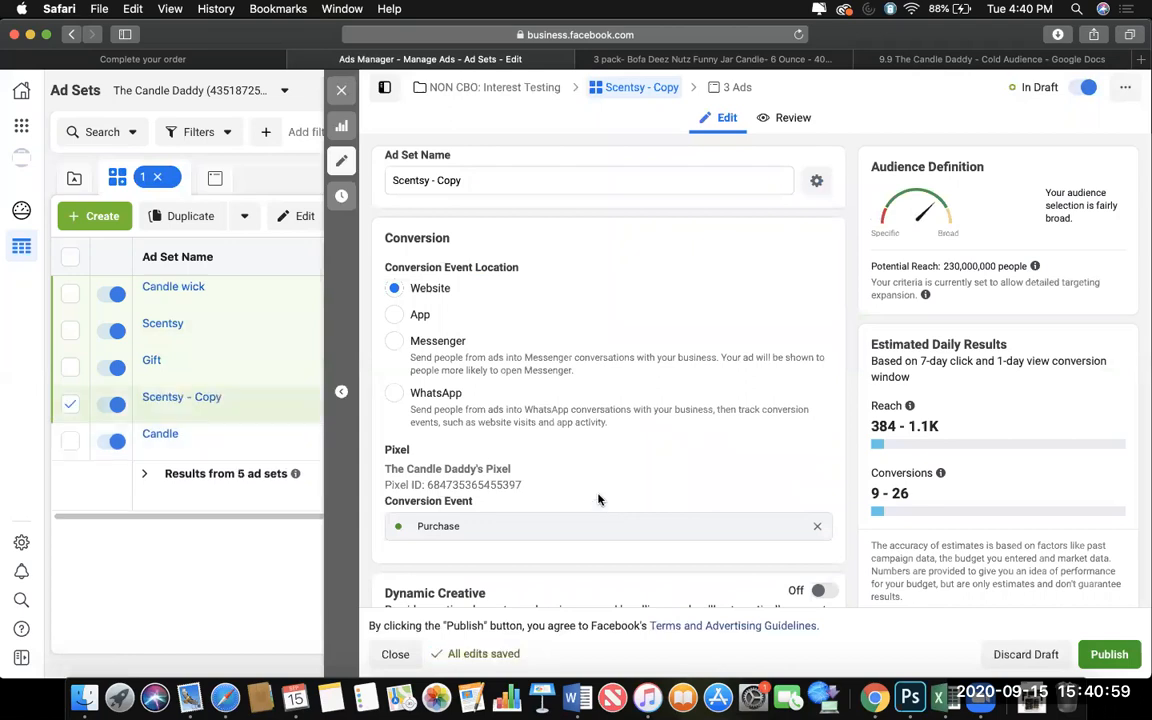
# Look through the suggested interests for the detailed targeting of the Scentsy ad set copy.
pyautogui.scroll(-10, 604, 505)
pyautogui.scroll(-10, 598, 499)
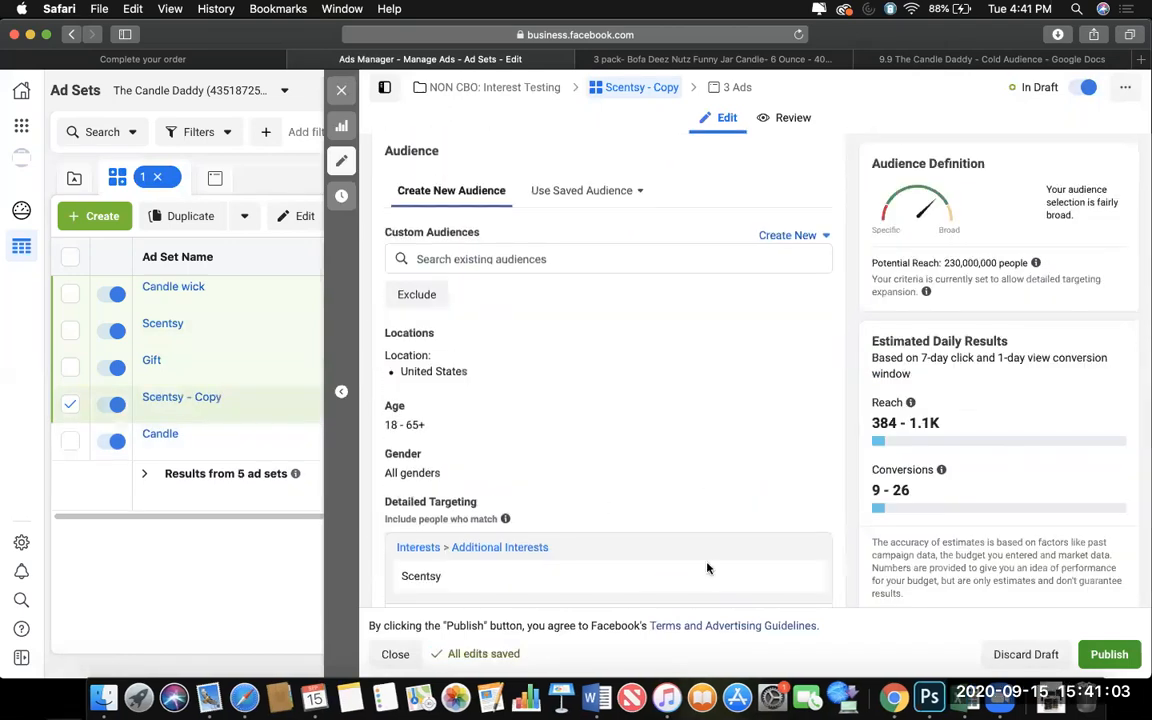
pyautogui.scroll(-3, 707, 570)
pyautogui.click(741, 523)
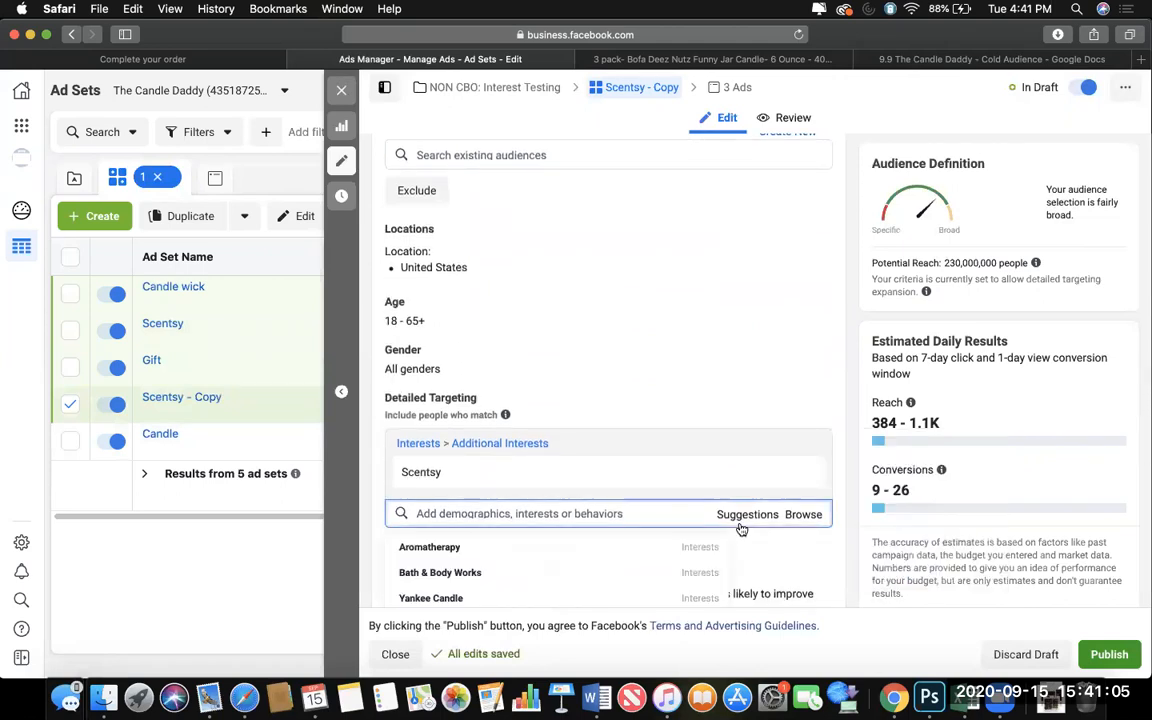
pyautogui.moveTo(653, 470)
pyautogui.scroll(-3, 653, 472)
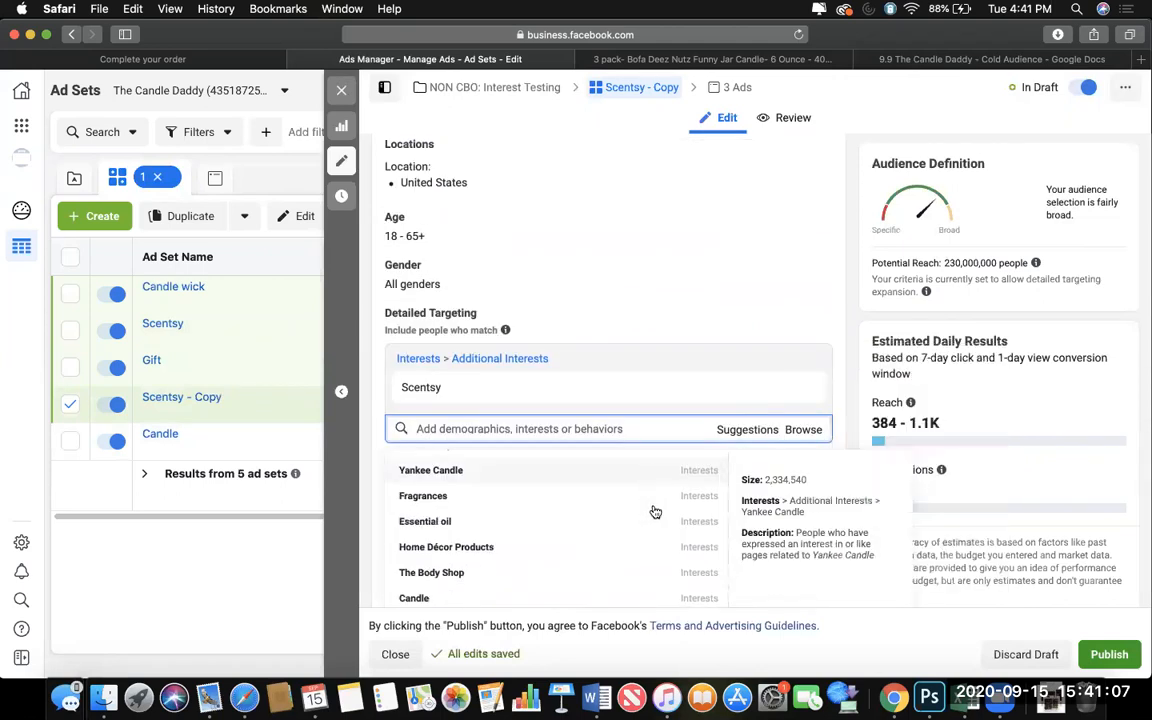
pyautogui.scroll(2, 663, 522)
pyautogui.scroll(-3, 697, 414)
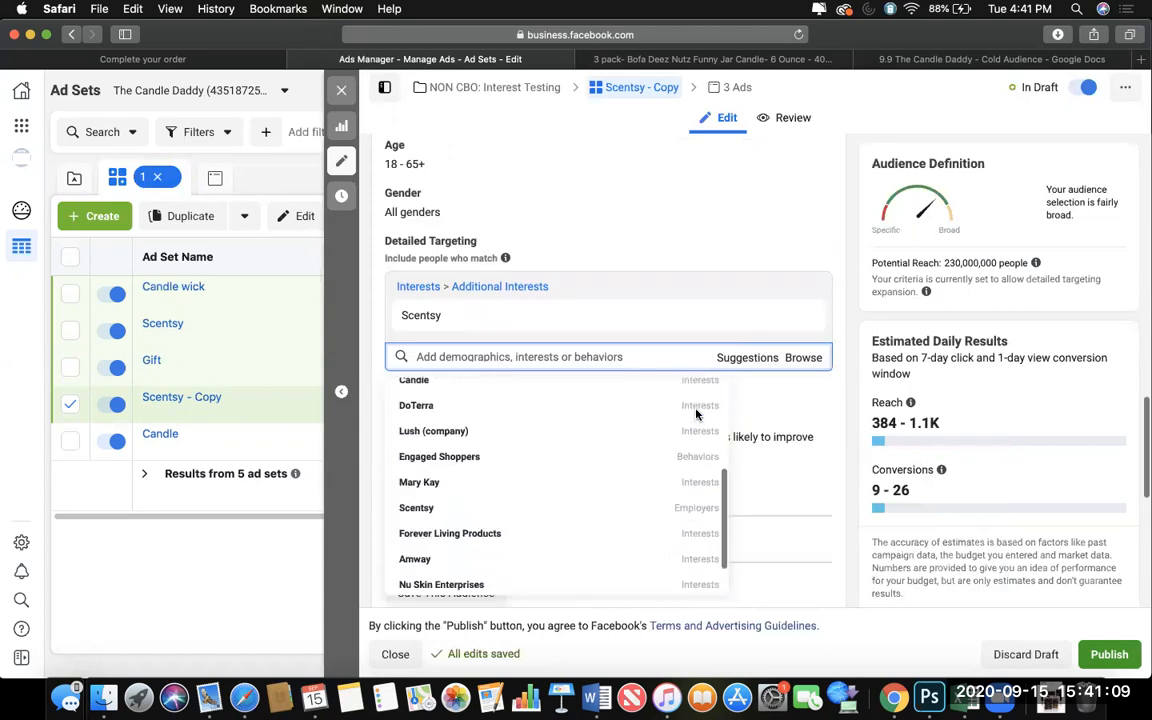
pyautogui.scroll(-3, 705, 410)
pyautogui.moveTo(622, 316)
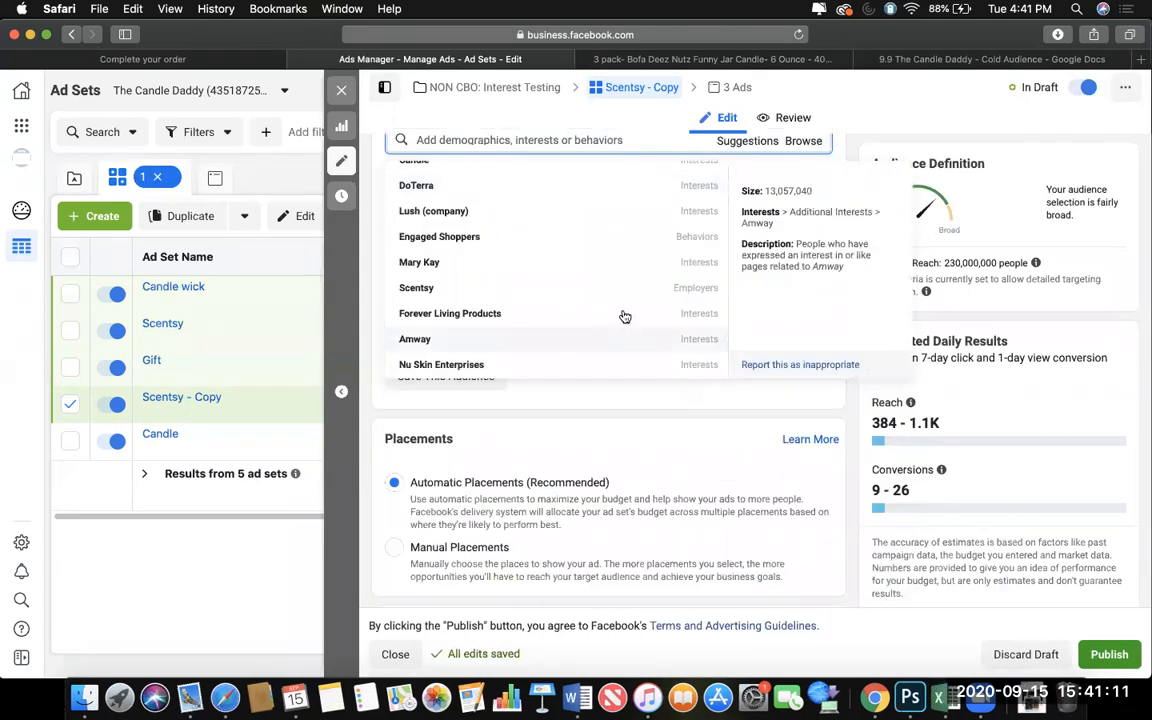
pyautogui.scroll(-2, 622, 316)
pyautogui.scroll(3, 622, 316)
pyautogui.scroll(3, 624, 316)
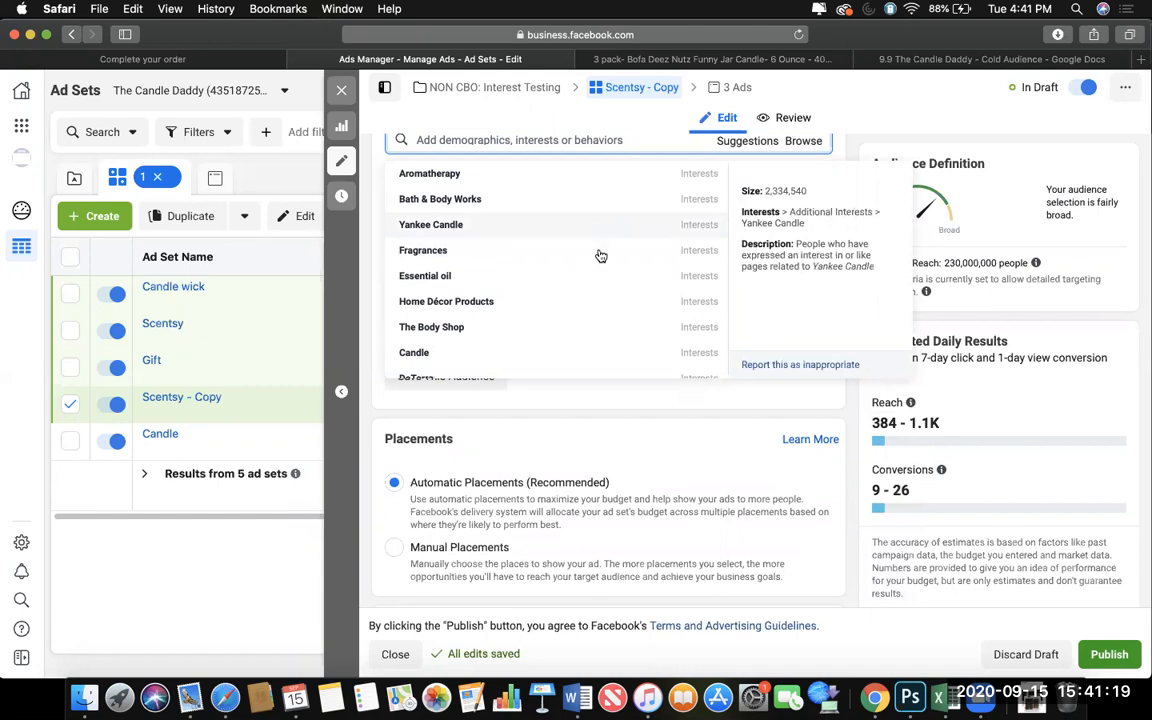
# Search the detailed targeting options of the Scentsy copy for "funny gift" and clear the search text.
pyautogui.click(523, 145)
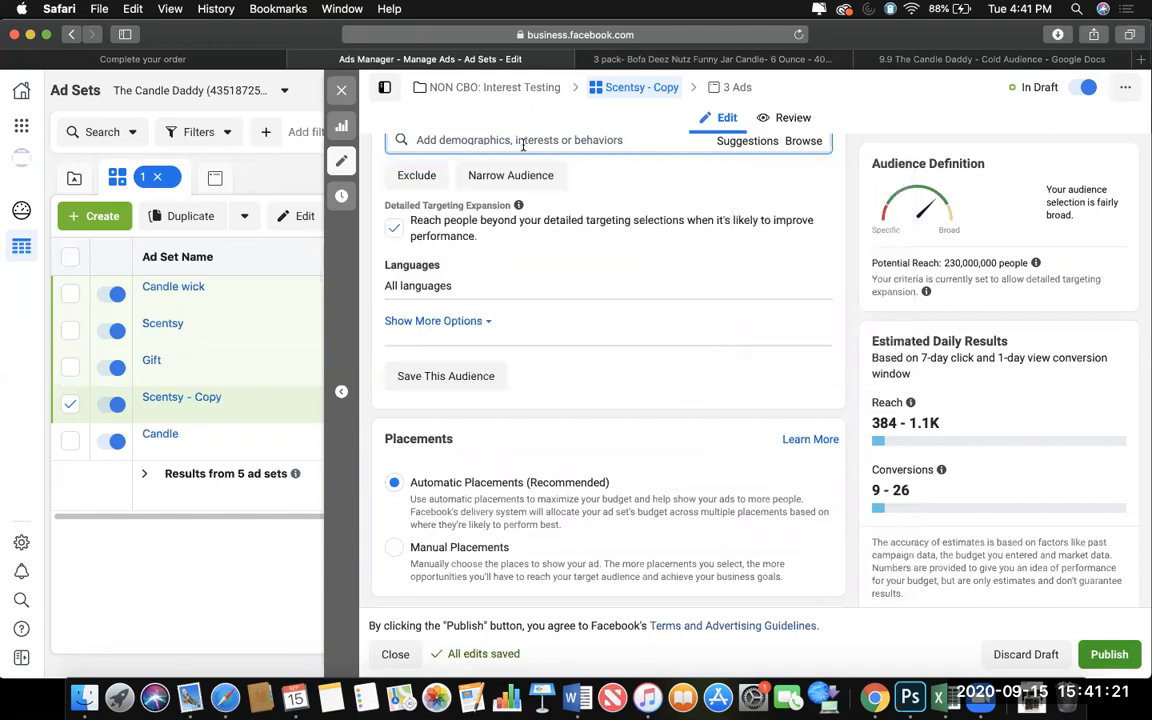
pyautogui.write('funny gift')
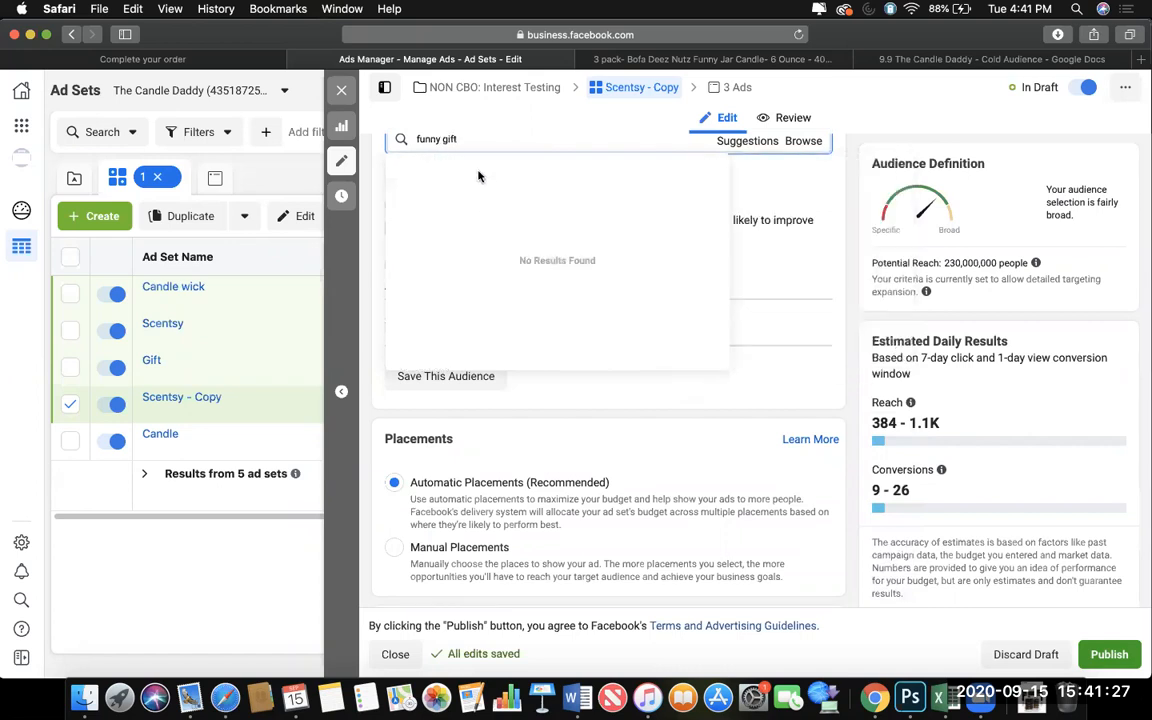
pyautogui.press('BackSpace')
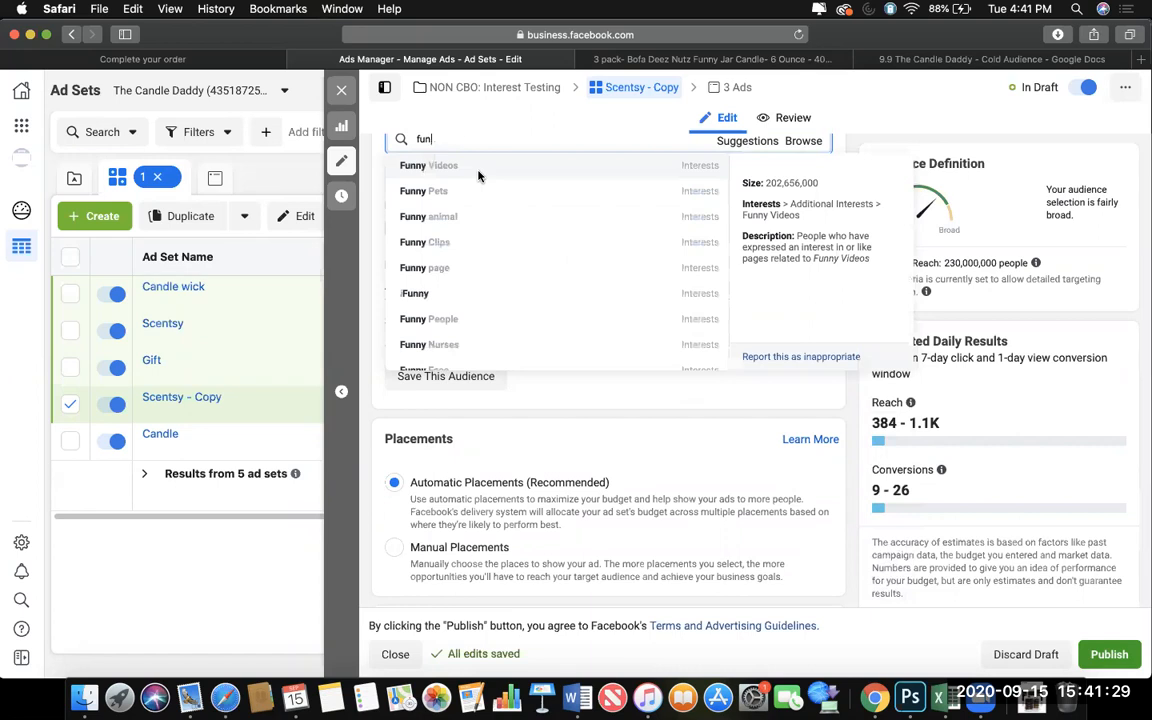
pyautogui.press('BackSpace')
pyautogui.press('BackSpace')
pyautogui.press('BackSpace')
# Search the Scentsy copy's detailed targeting options for "gag gi" and clear the search text.
pyautogui.write('gag')
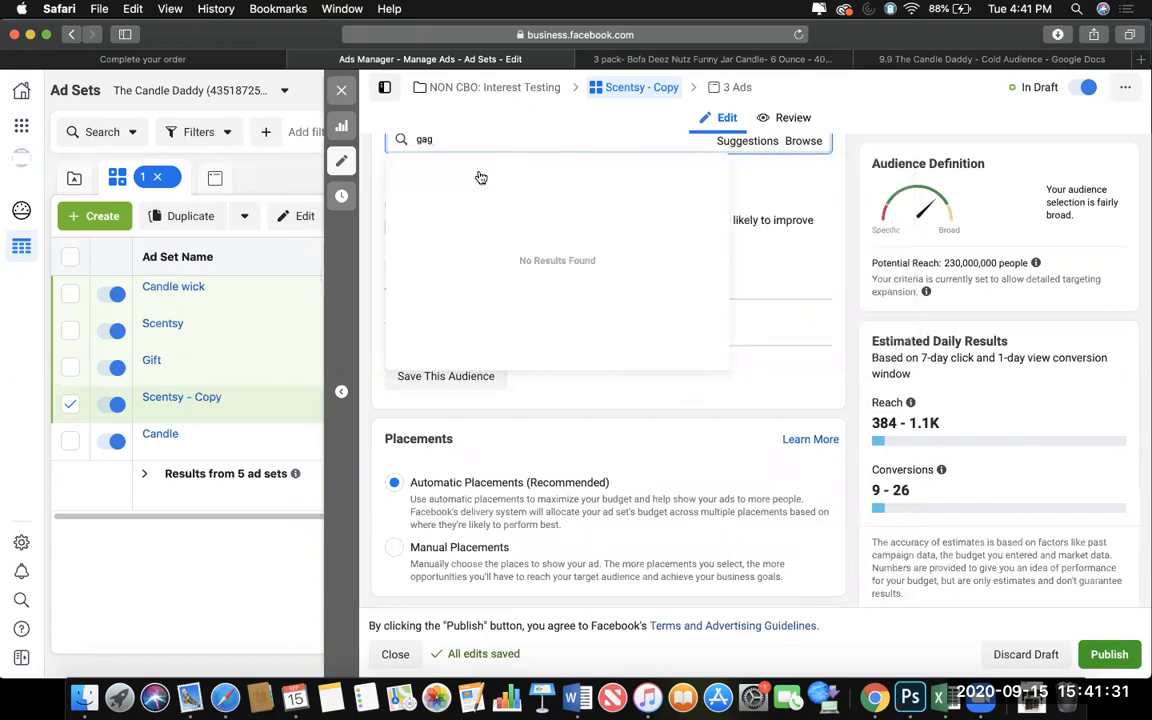
pyautogui.write(' gi')
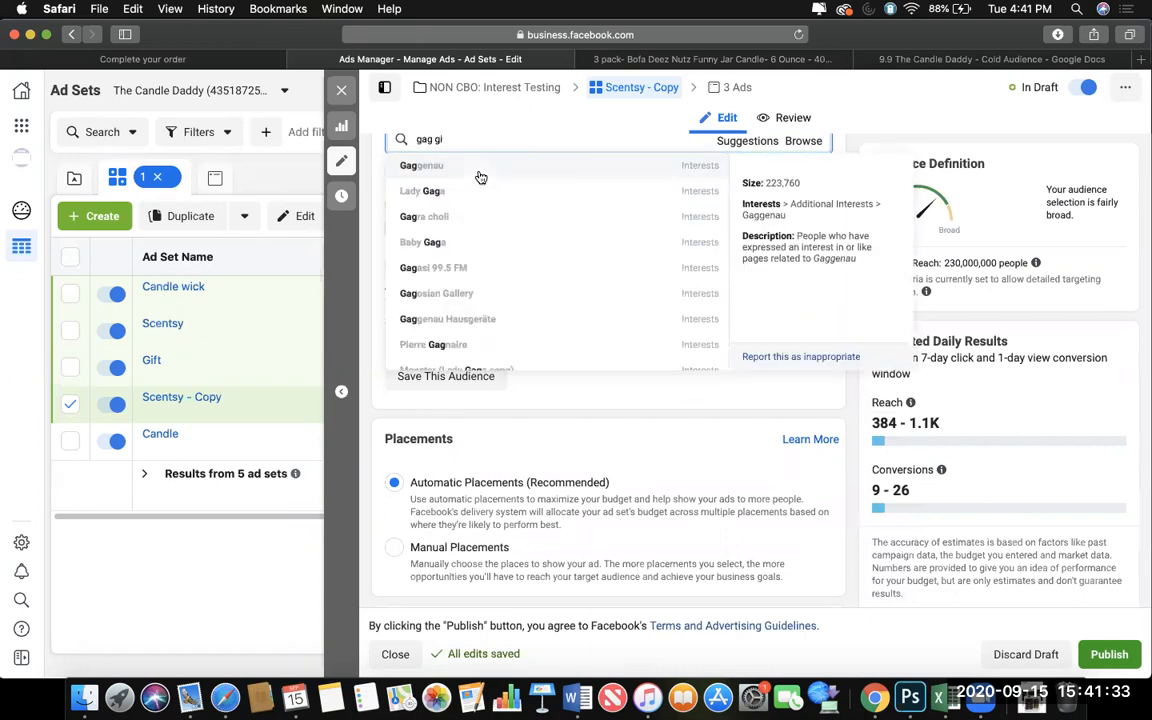
pyautogui.press('BackSpace')
pyautogui.press('BackSpace')
pyautogui.press('BackSpace')
pyautogui.write('l')
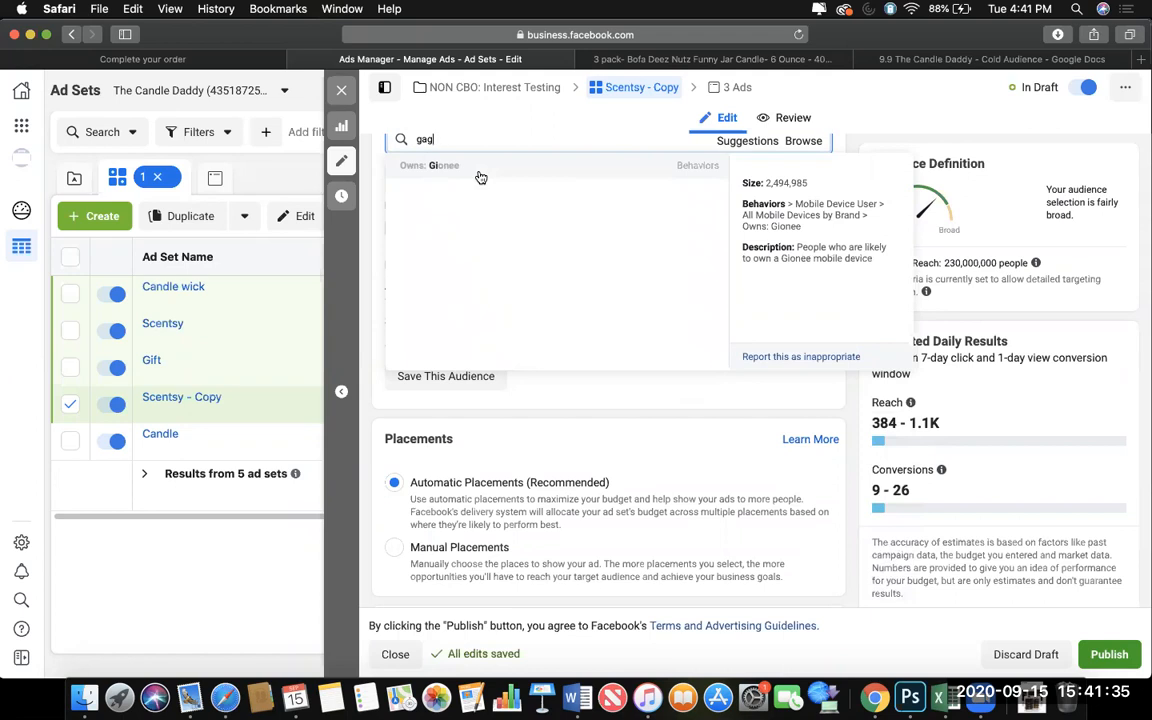
pyautogui.press('BackSpace')
pyautogui.press('BackSpace')
pyautogui.press('BackSpace')
# Add the Humour interest to the Scentsy copy's detailed targeting and remove the Scentsy interest.
pyautogui.write('humour')
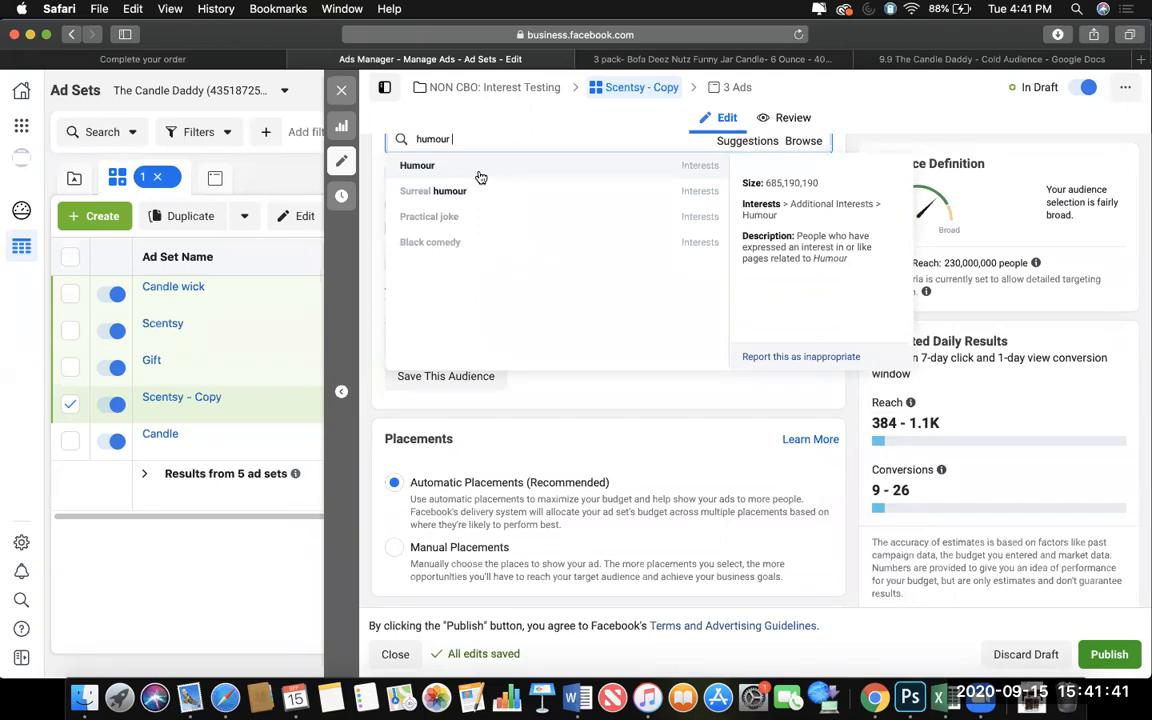
pyautogui.click(481, 176)
pyautogui.scroll(2, 532, 368)
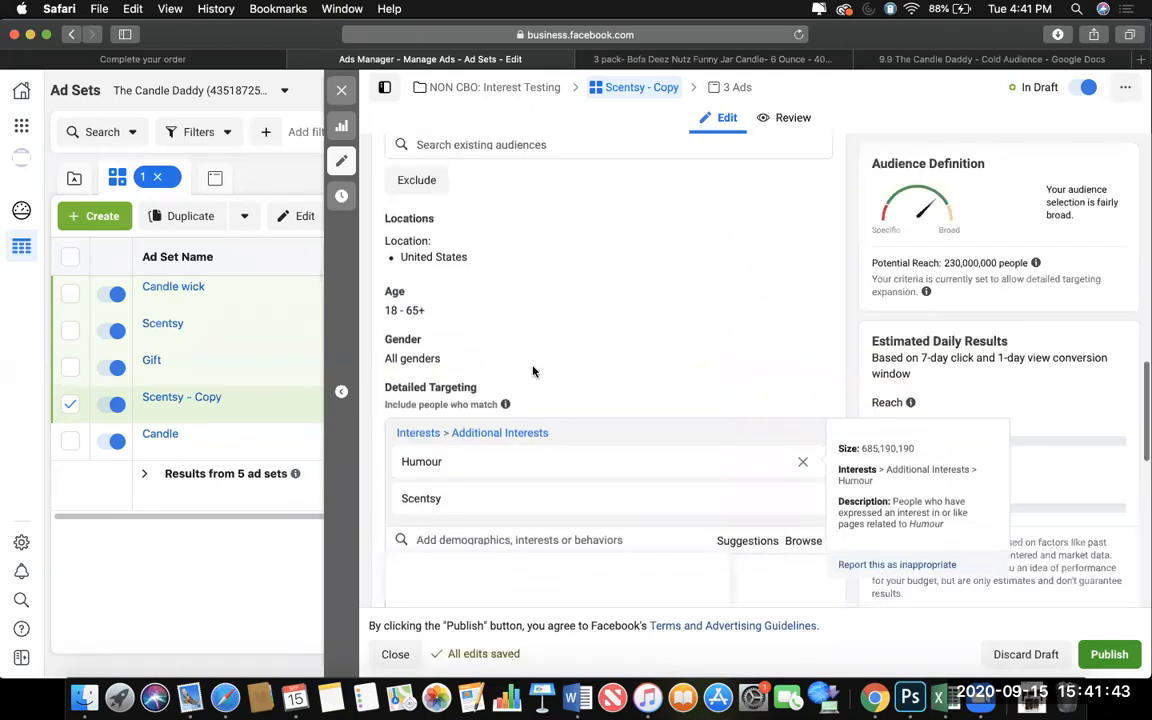
pyautogui.click(805, 499)
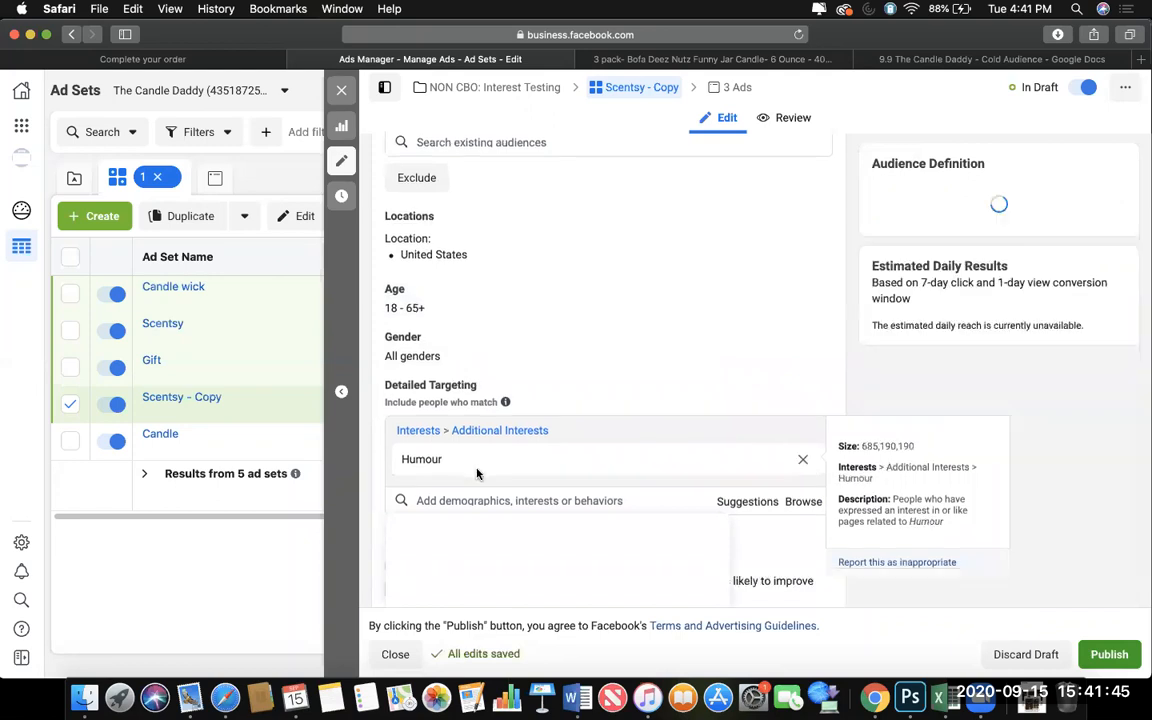
# Rename the Scentsy copy to Humour and duplicate it once into its original campaign.
pyautogui.moveTo(403, 463); pyautogui.dragTo(437, 462)
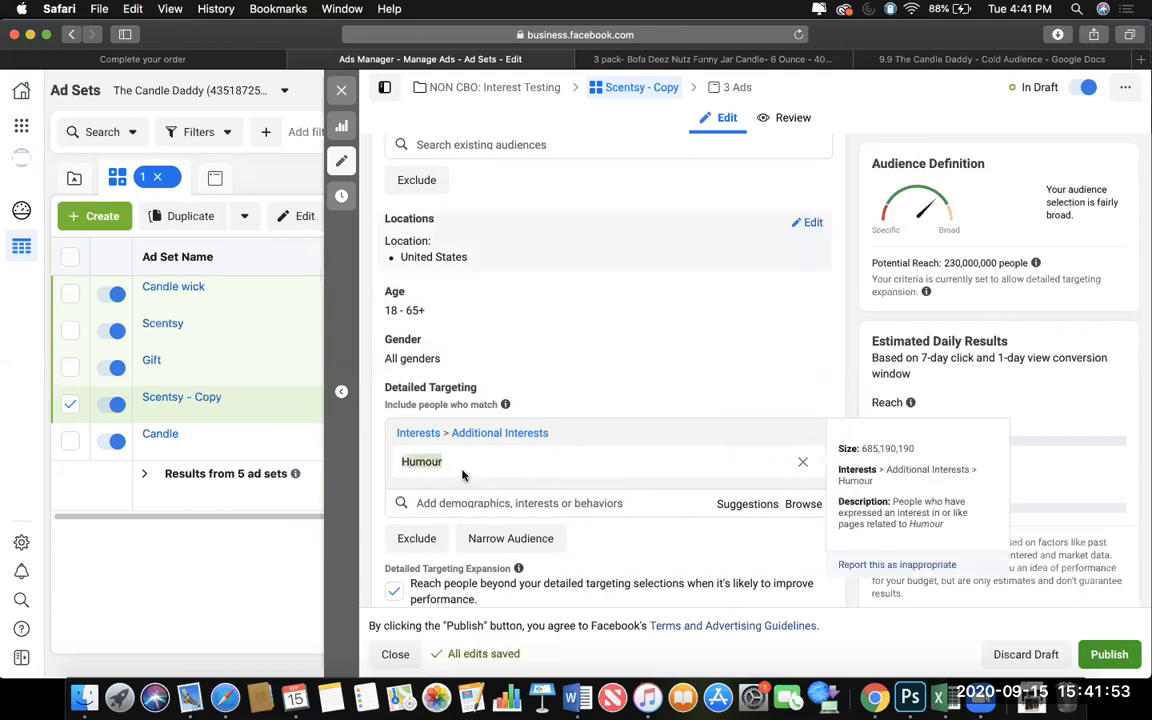
pyautogui.scroll(10, 473, 479)
pyautogui.moveTo(466, 181); pyautogui.dragTo(394, 177)
pyautogui.write('Humour')
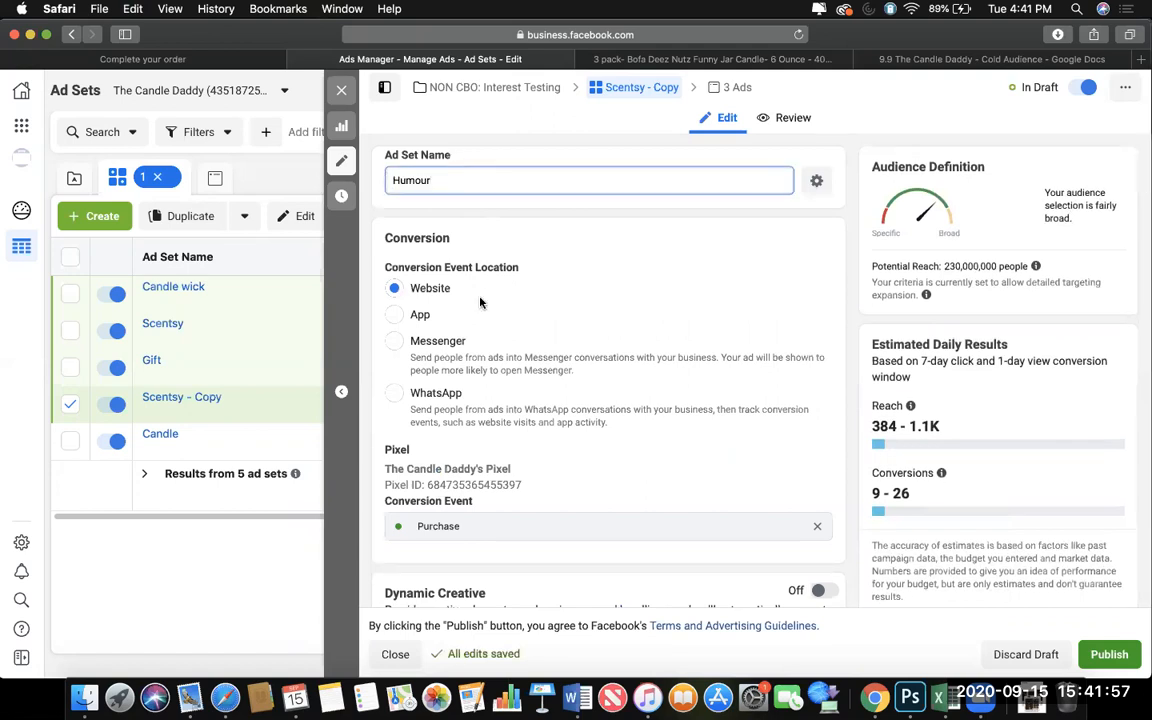
pyautogui.click(345, 91)
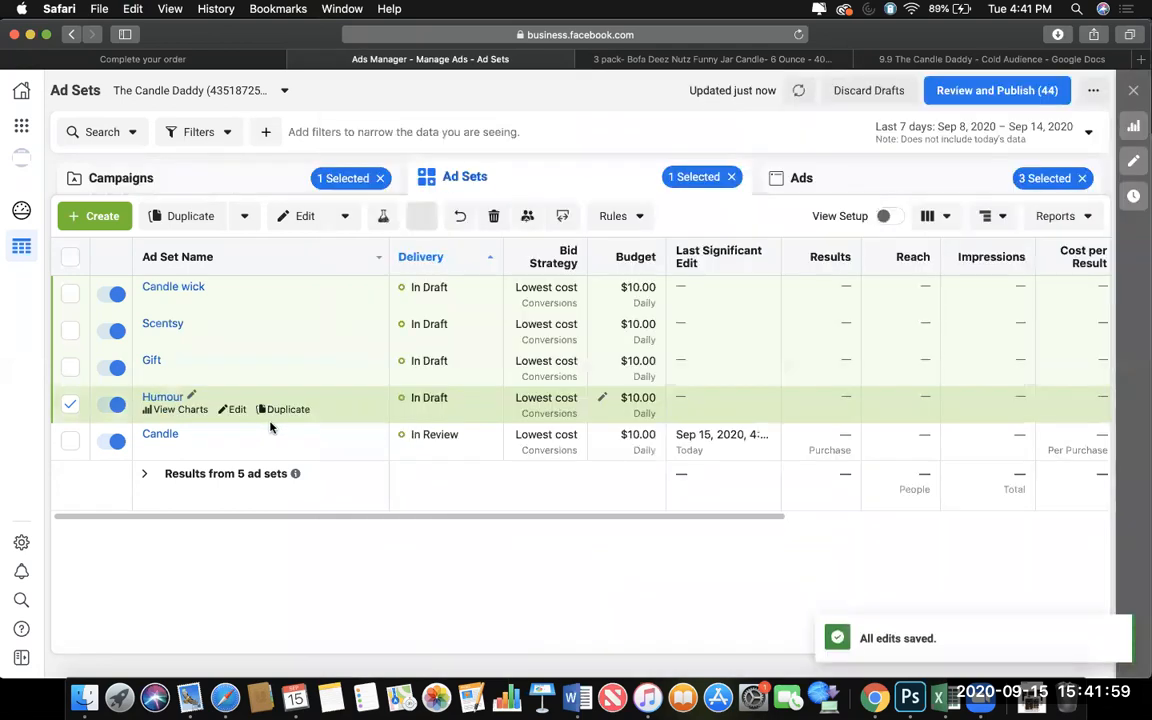
pyautogui.click(287, 409)
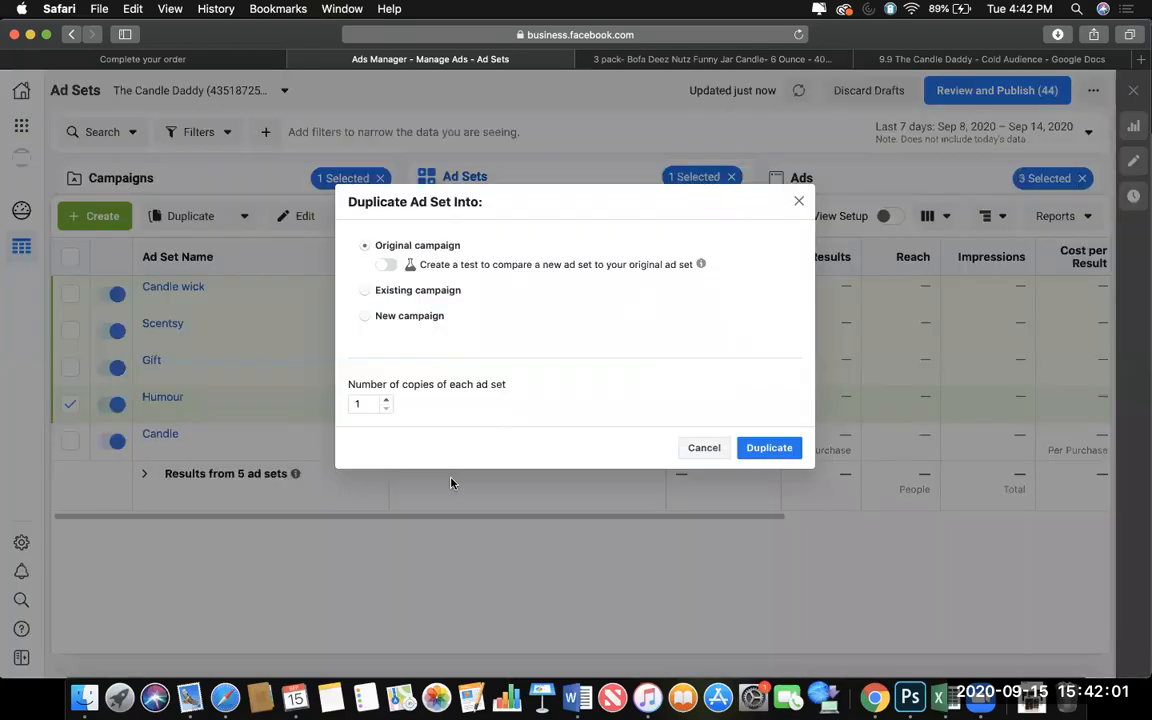
pyautogui.click(763, 446)
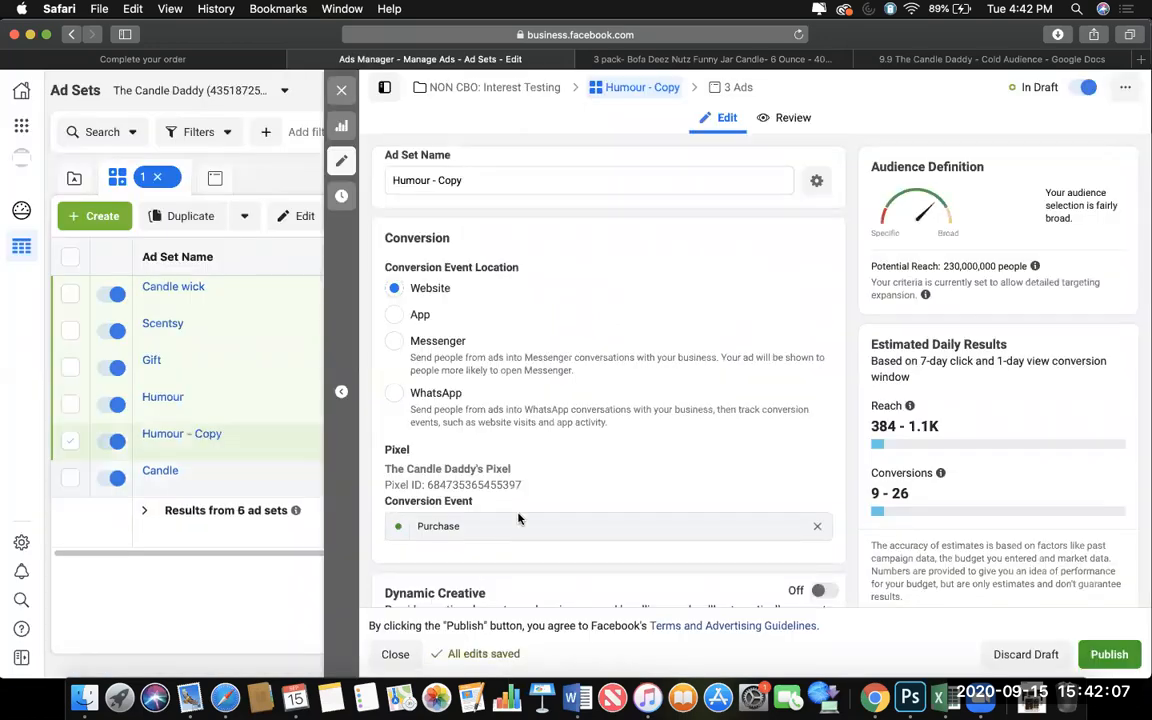
# Look through the suggested interests for the detailed targeting of the Humour ad set copy.
pyautogui.scroll(-10, 518, 508)
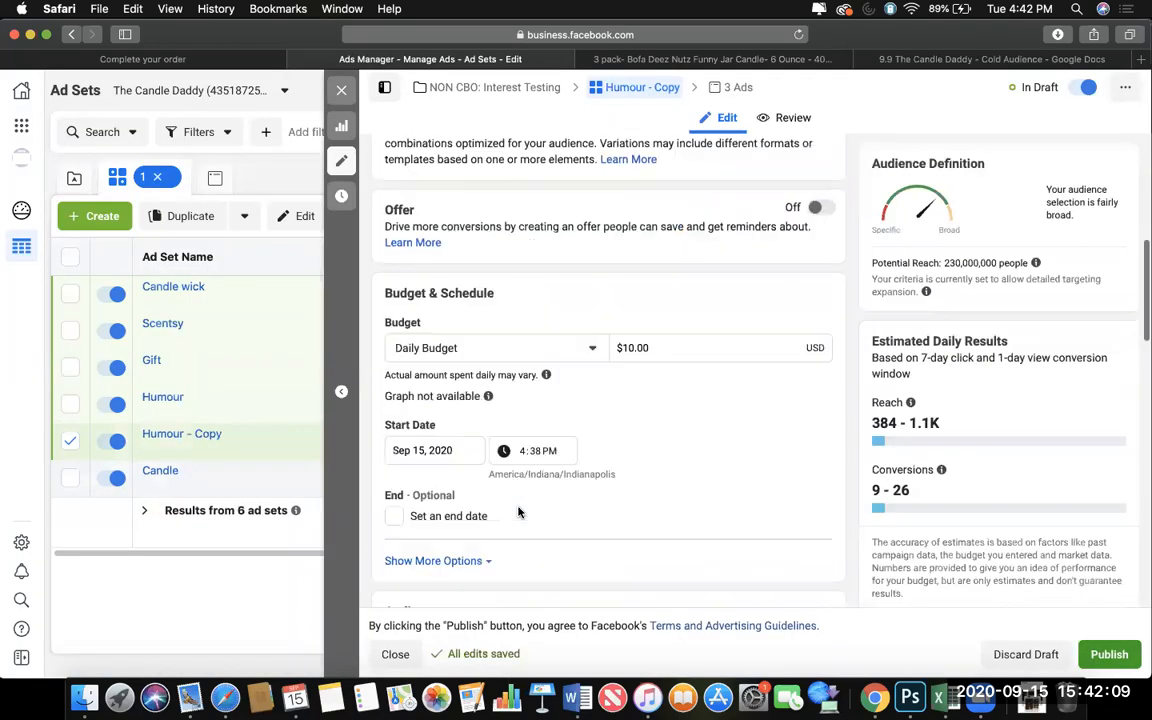
pyautogui.scroll(-5, 518, 512)
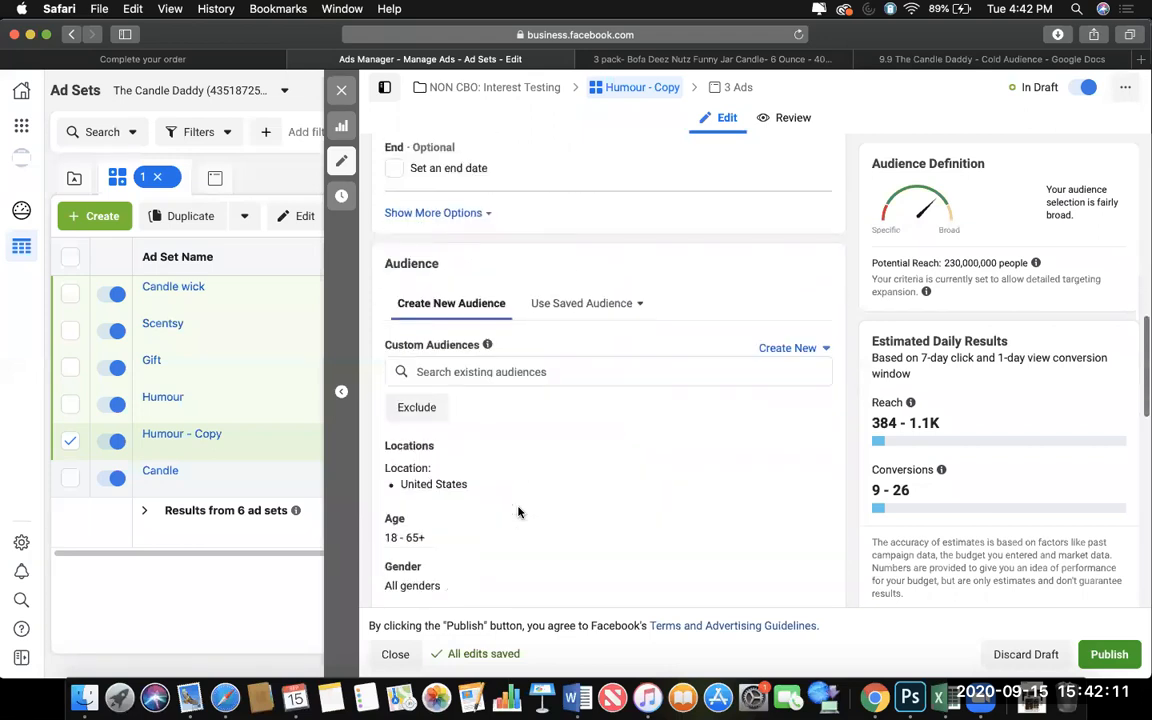
pyautogui.scroll(-5, 586, 570)
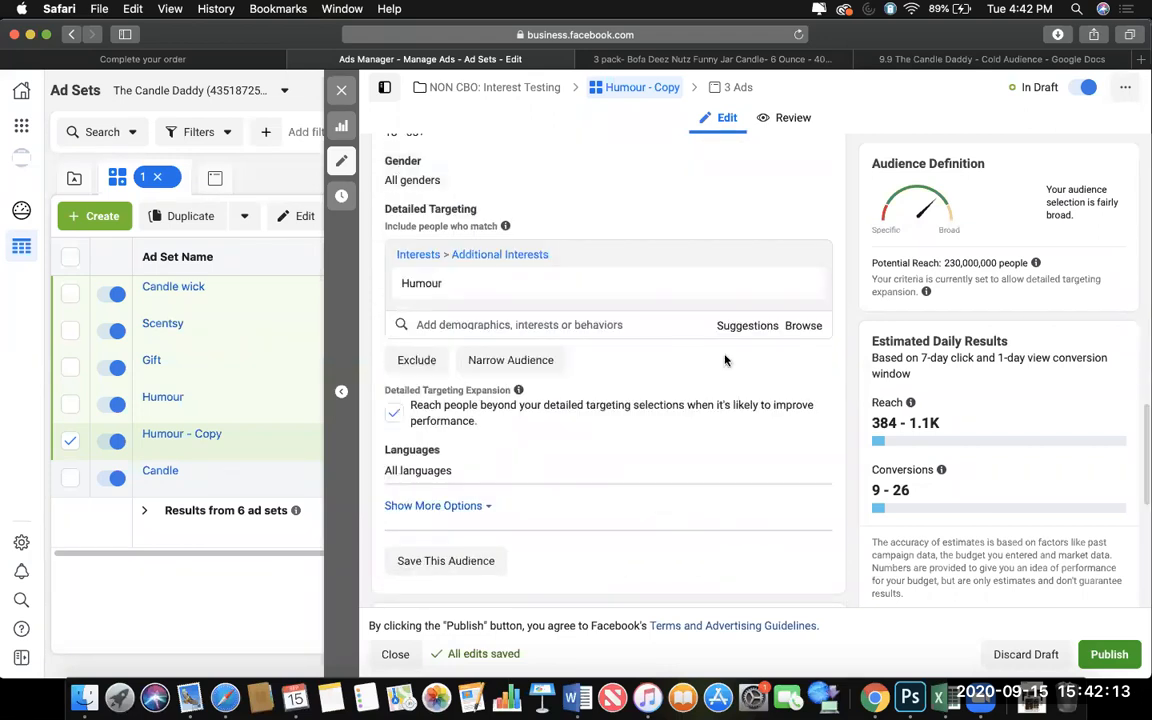
pyautogui.click(740, 325)
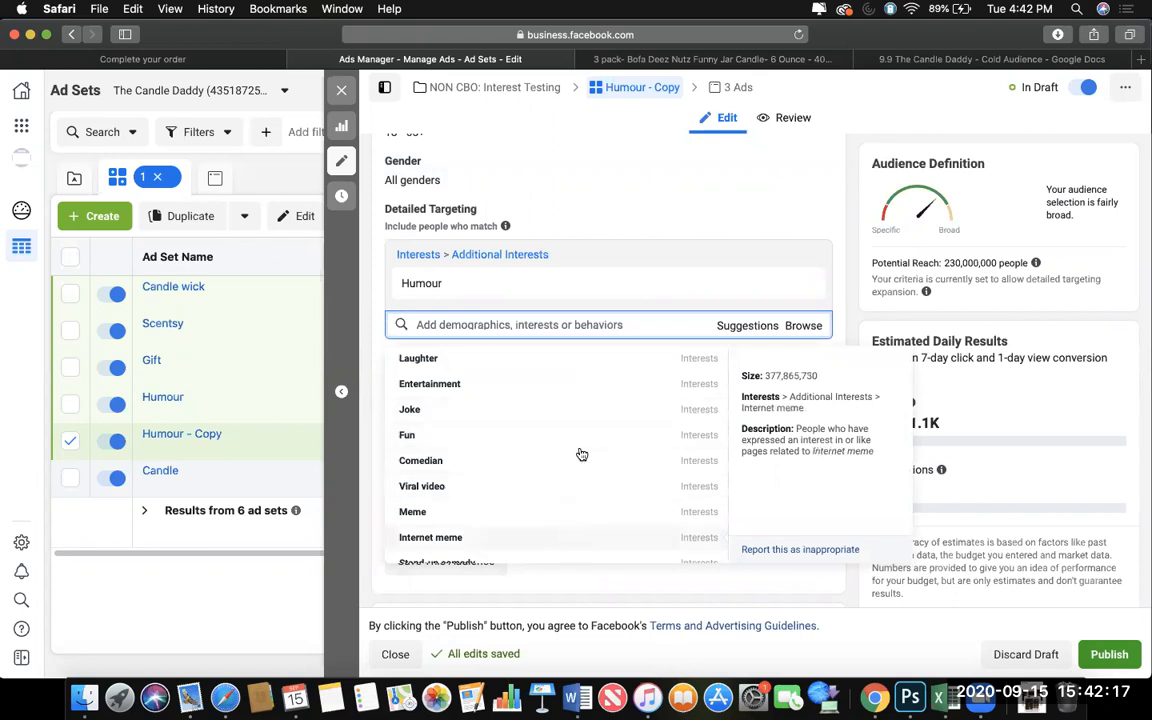
pyautogui.scroll(-4, 585, 471)
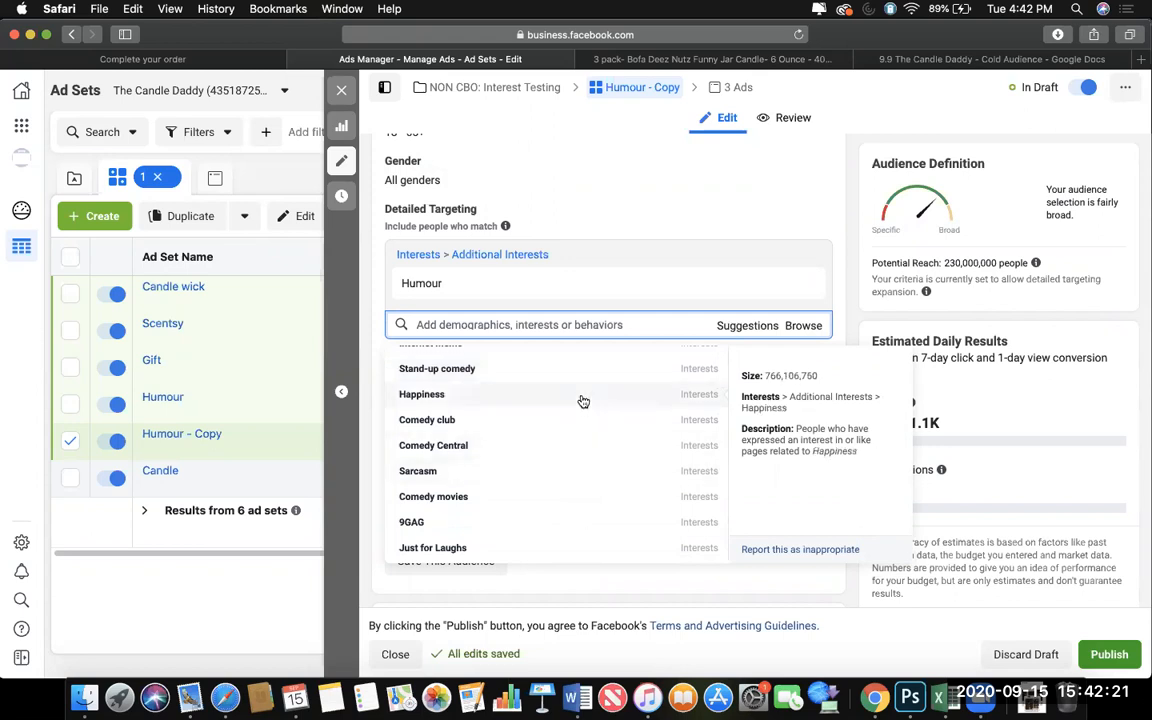
# Search for "gift" in the Humour copy's detailed targeting and replace the Humour interest with Spencer Gifts.
pyautogui.write('gift')
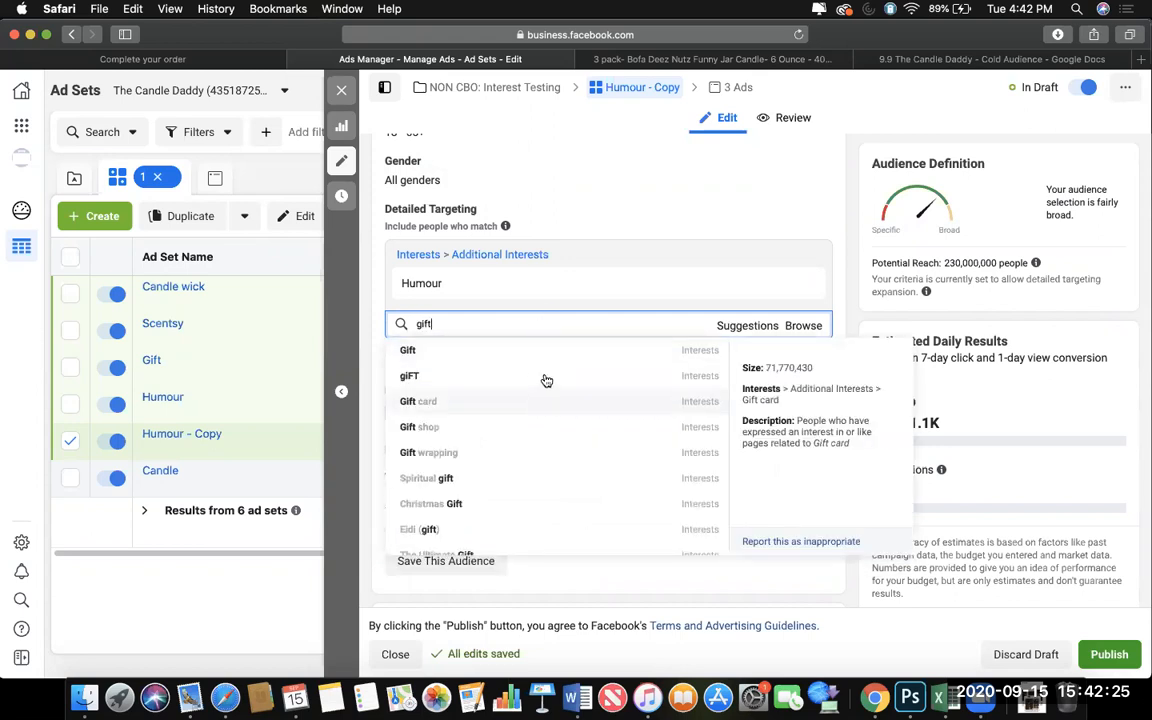
pyautogui.scroll(-2, 541, 460)
pyautogui.scroll(-3, 541, 500)
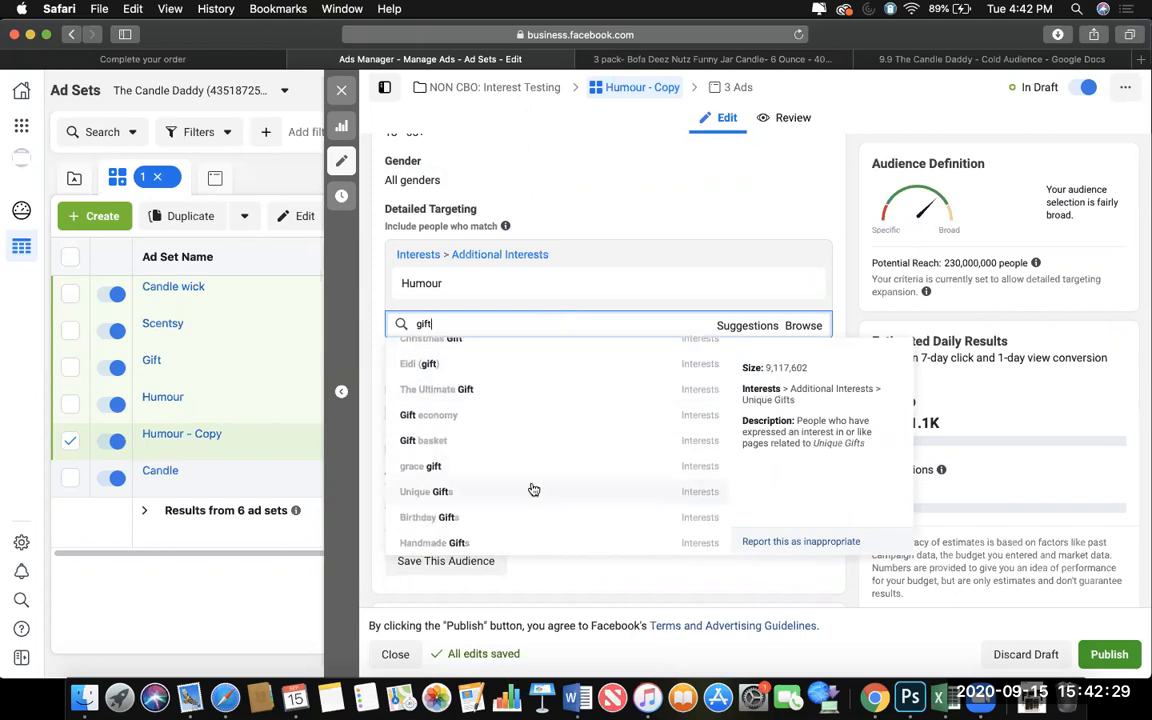
pyautogui.scroll(-2, 530, 520)
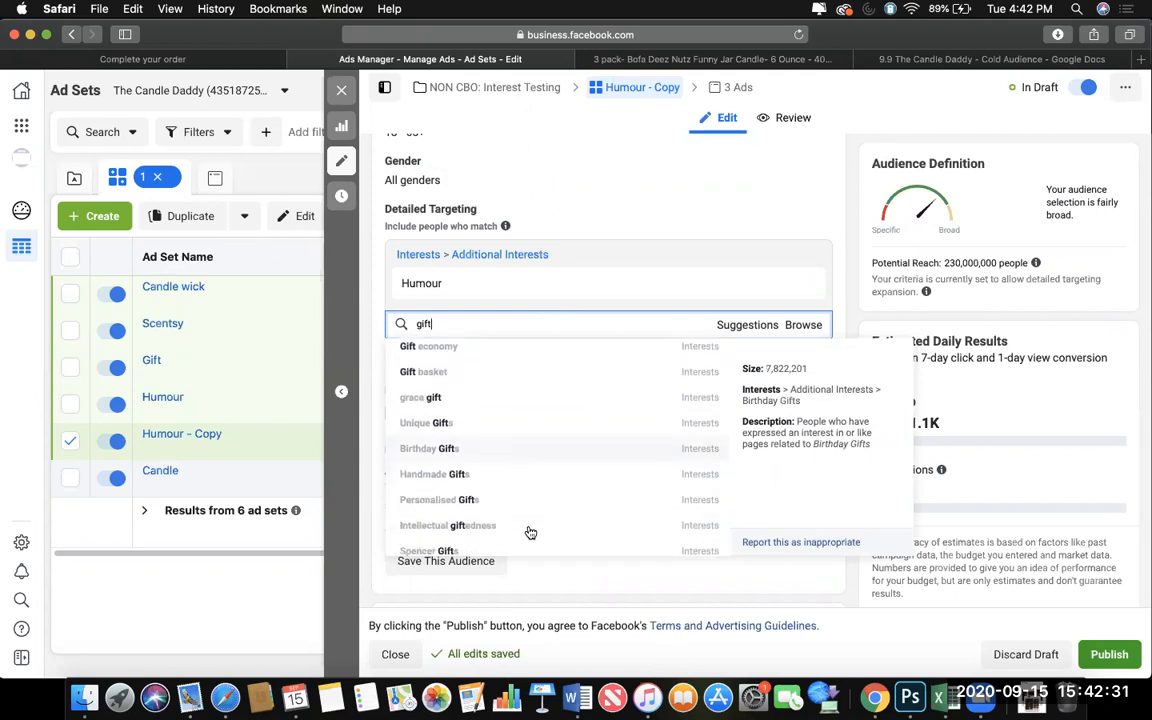
pyautogui.scroll(-4, 537, 517)
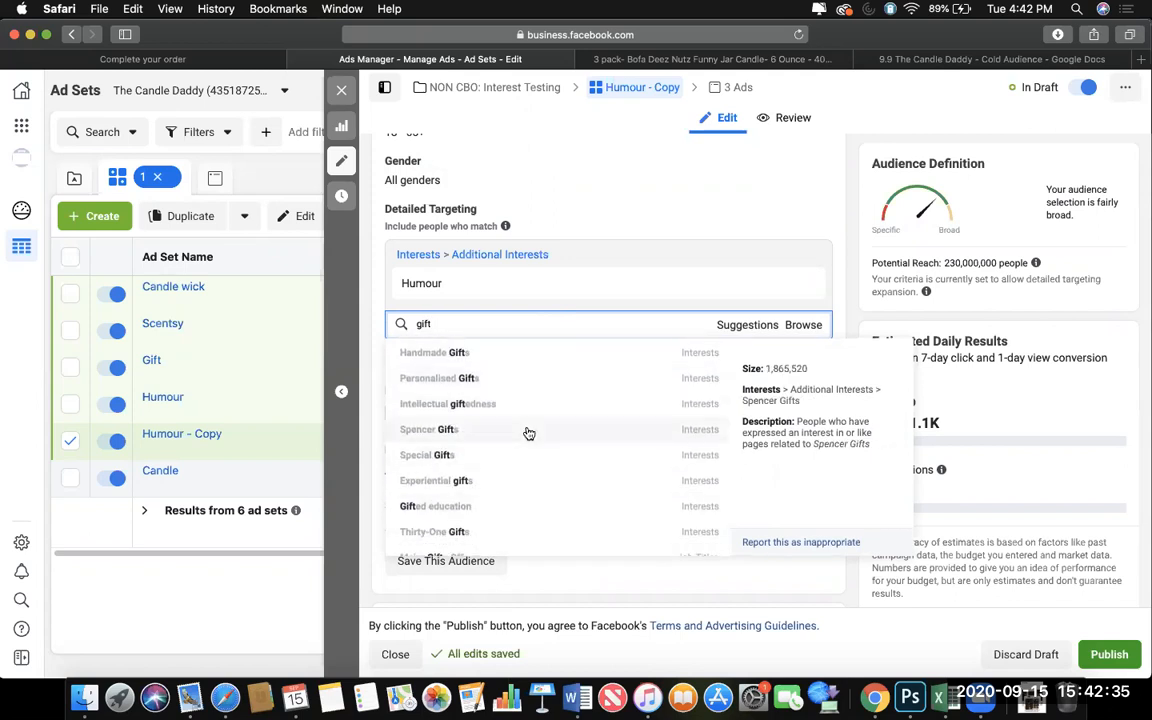
pyautogui.click(602, 440)
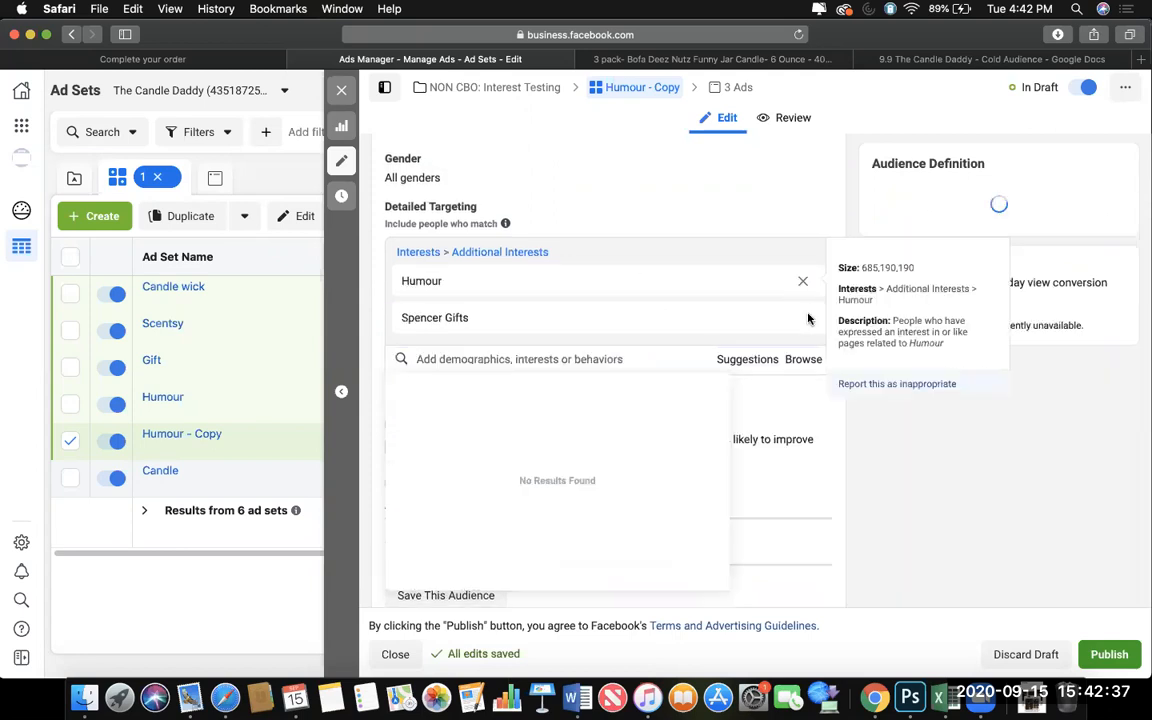
pyautogui.click(803, 283)
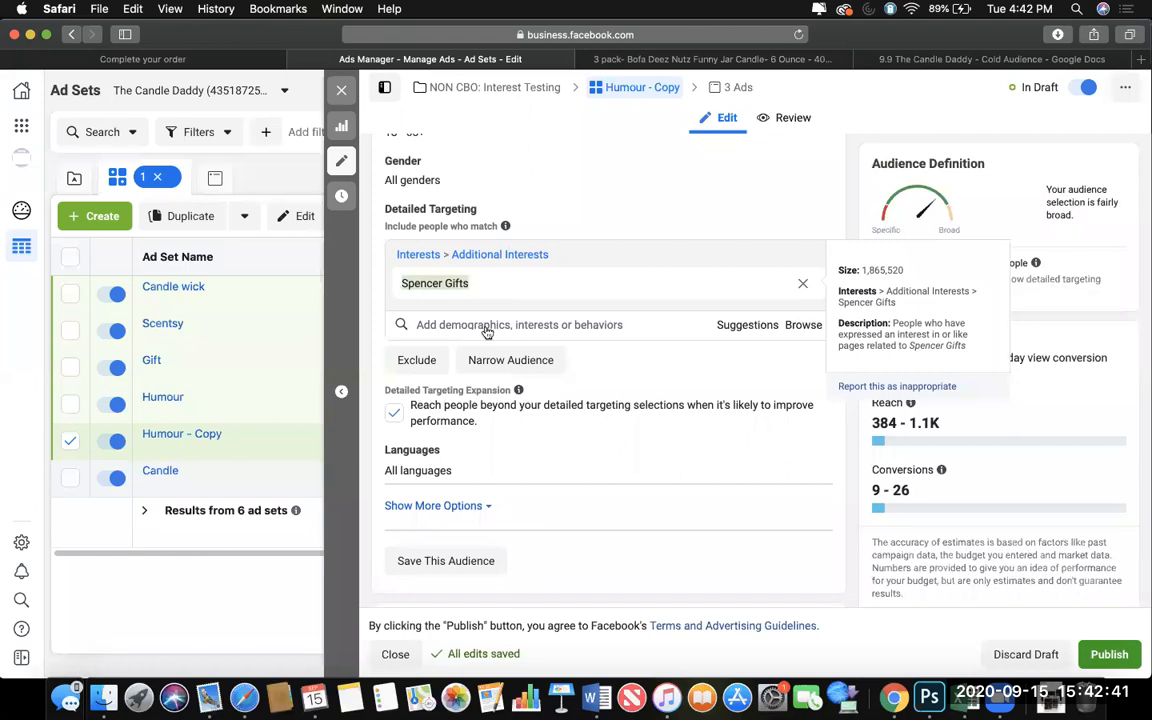
# Rename the Humour copy to Spencer Gifts and duplicate it once into its original campaign.
pyautogui.scroll(15, 483, 329)
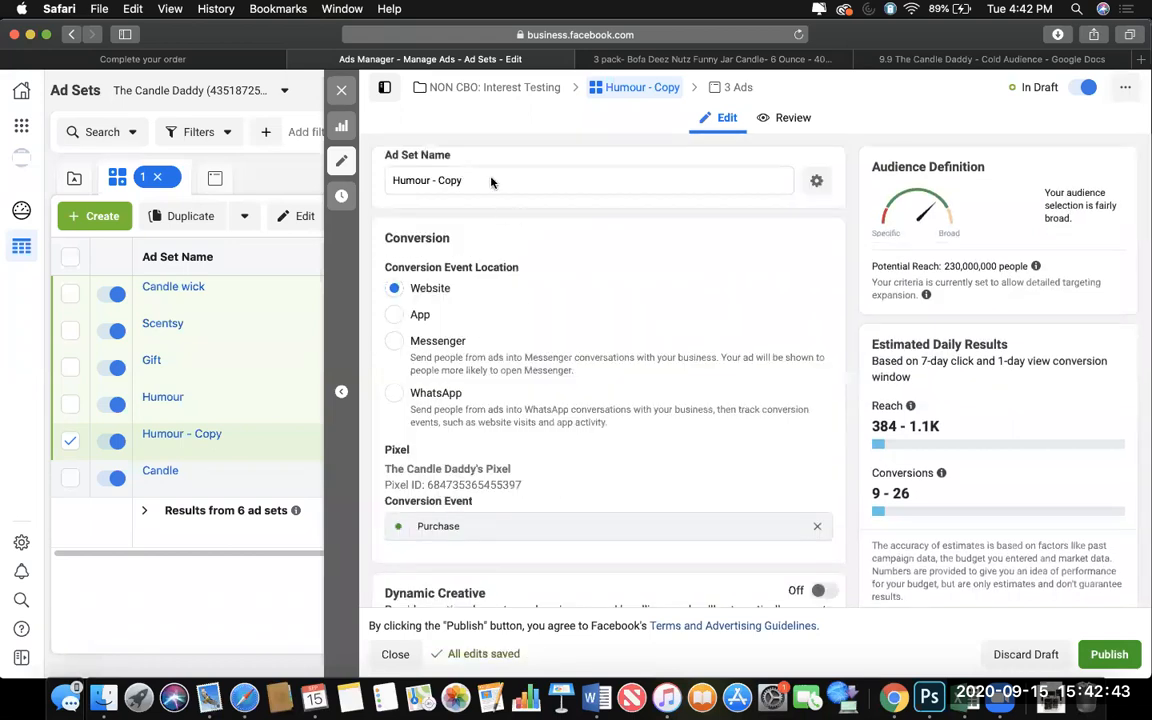
pyautogui.tripleClick(468, 181)
pyautogui.write('Spencer Gifts')
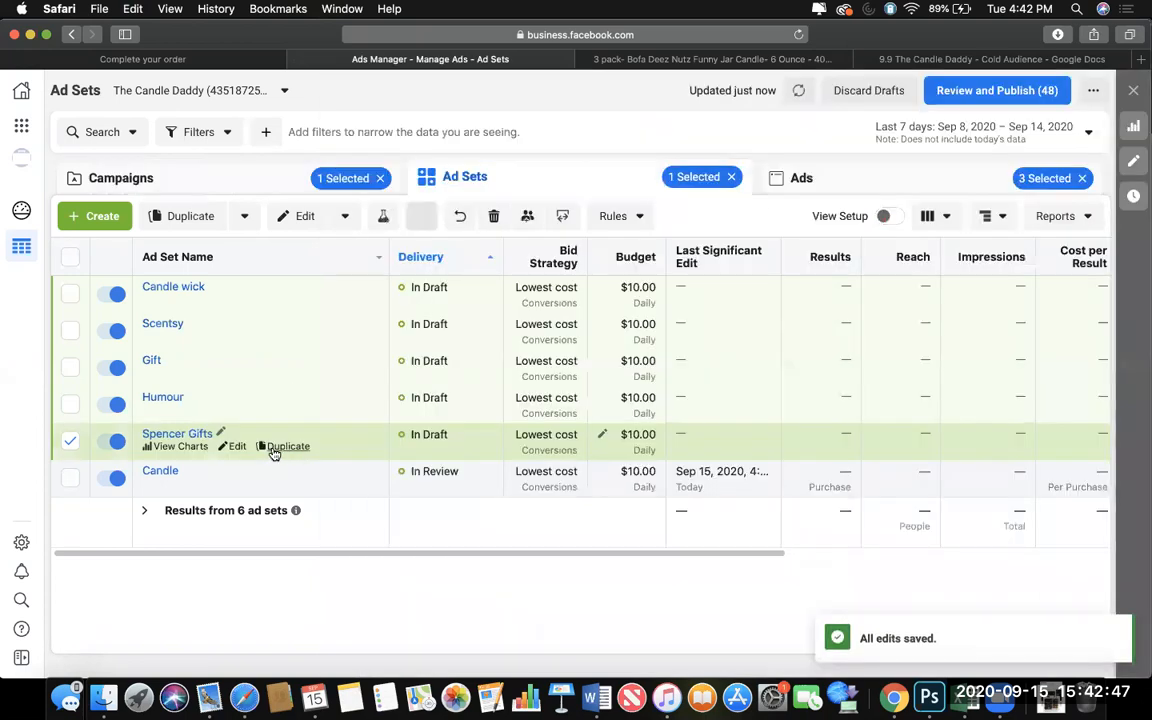
pyautogui.click(288, 447)
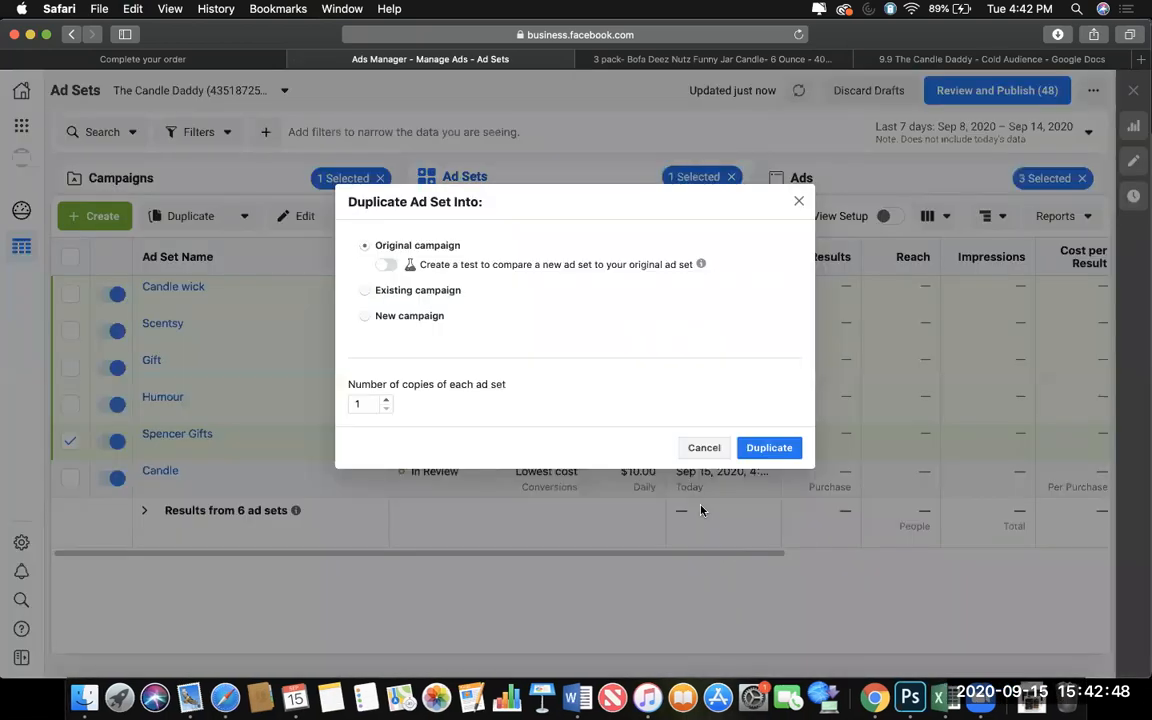
pyautogui.click(755, 447)
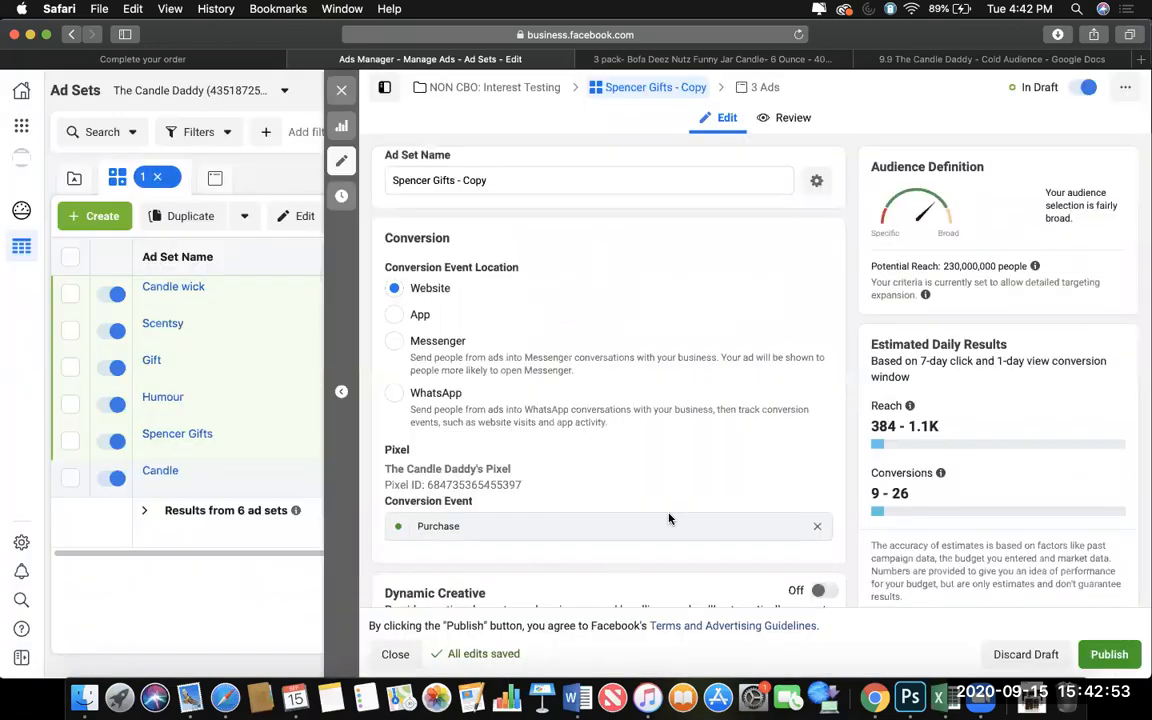
# Add the suggested Hot Topic interest to the Spencer Gifts copy's detailed targeting and remove the Spencer Gifts interest.
pyautogui.scroll(-10, 668, 518)
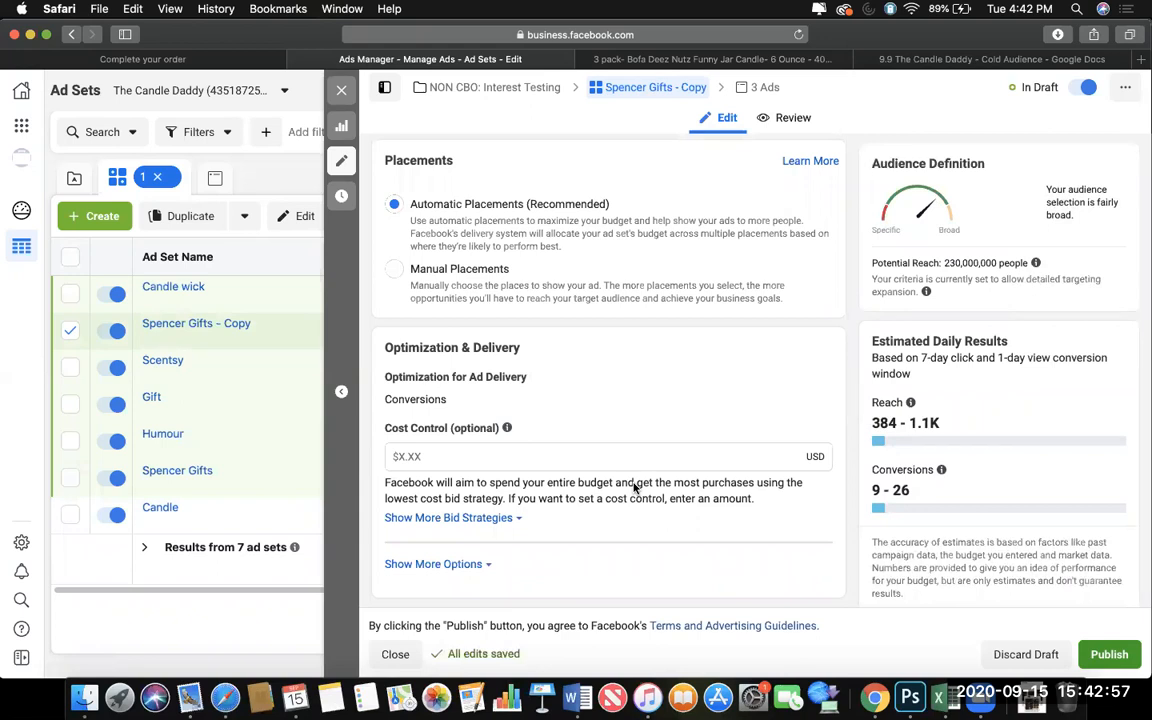
pyautogui.scroll(1, 668, 547)
pyautogui.scroll(-1, 909, 457)
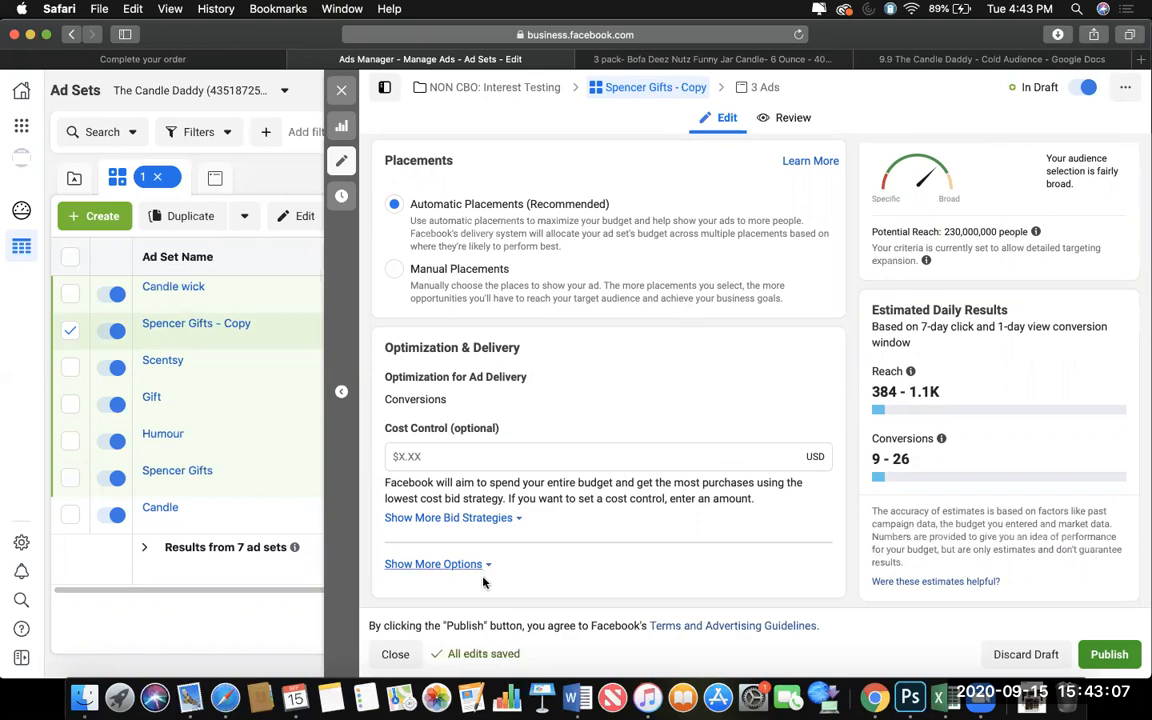
pyautogui.scroll(5, 613, 265)
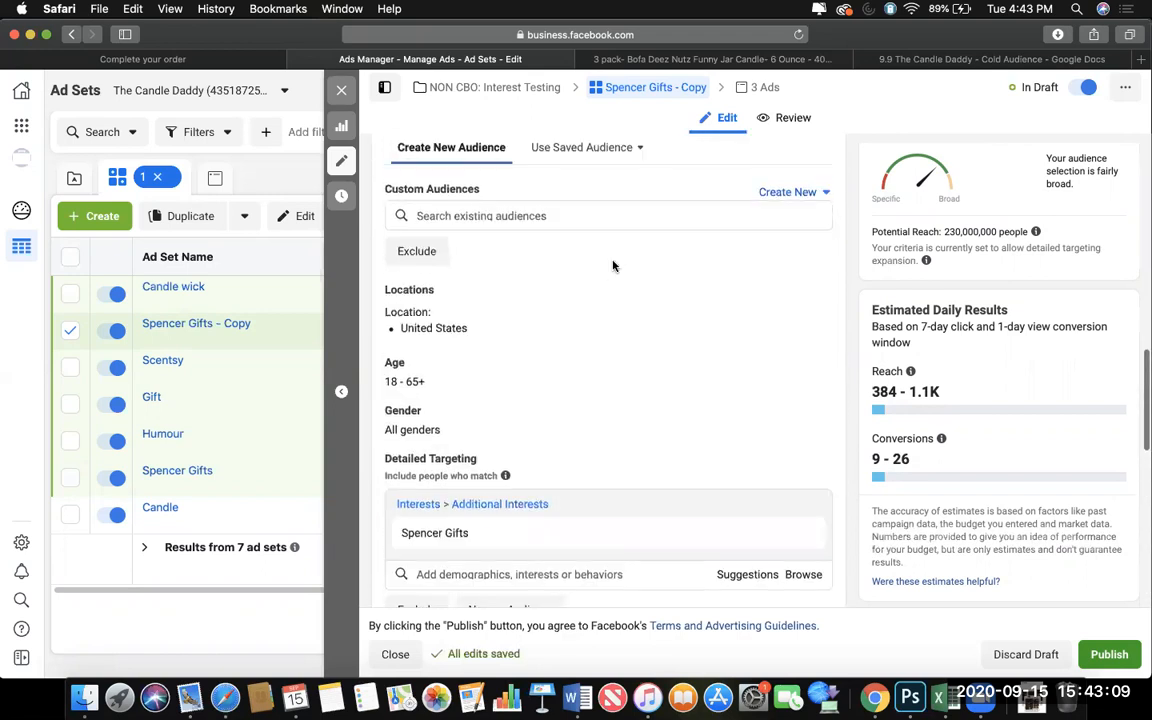
pyautogui.click(746, 571)
pyautogui.scroll(-3, 704, 427)
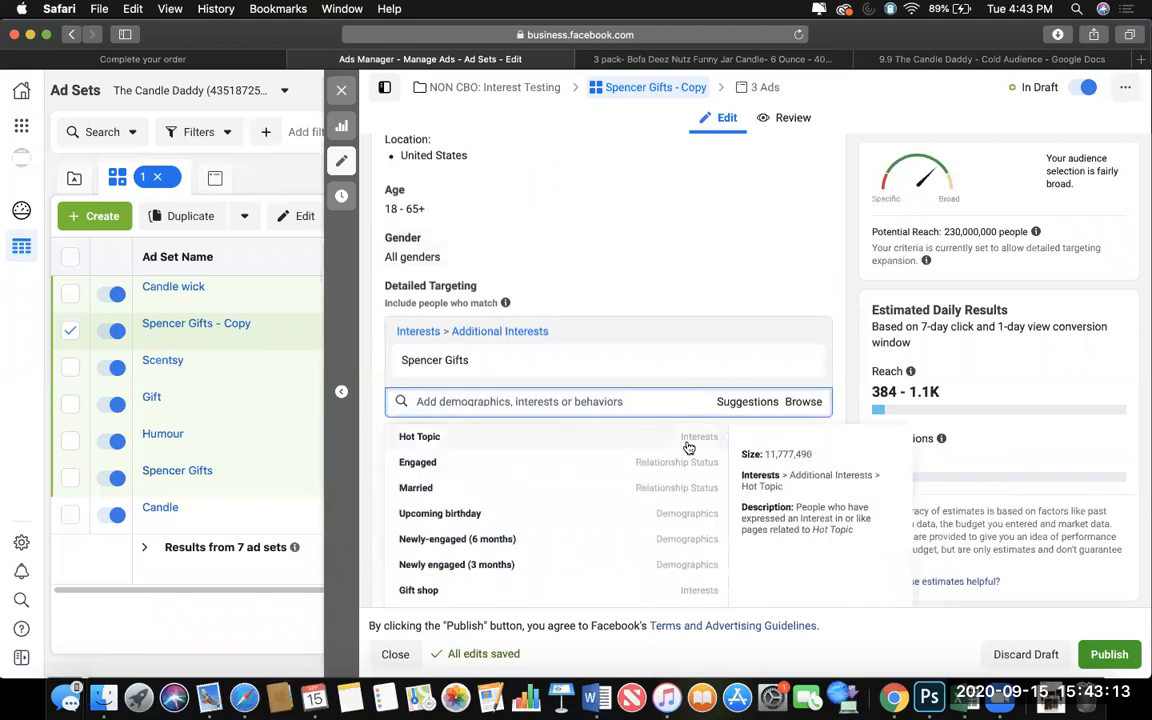
pyautogui.click(688, 445)
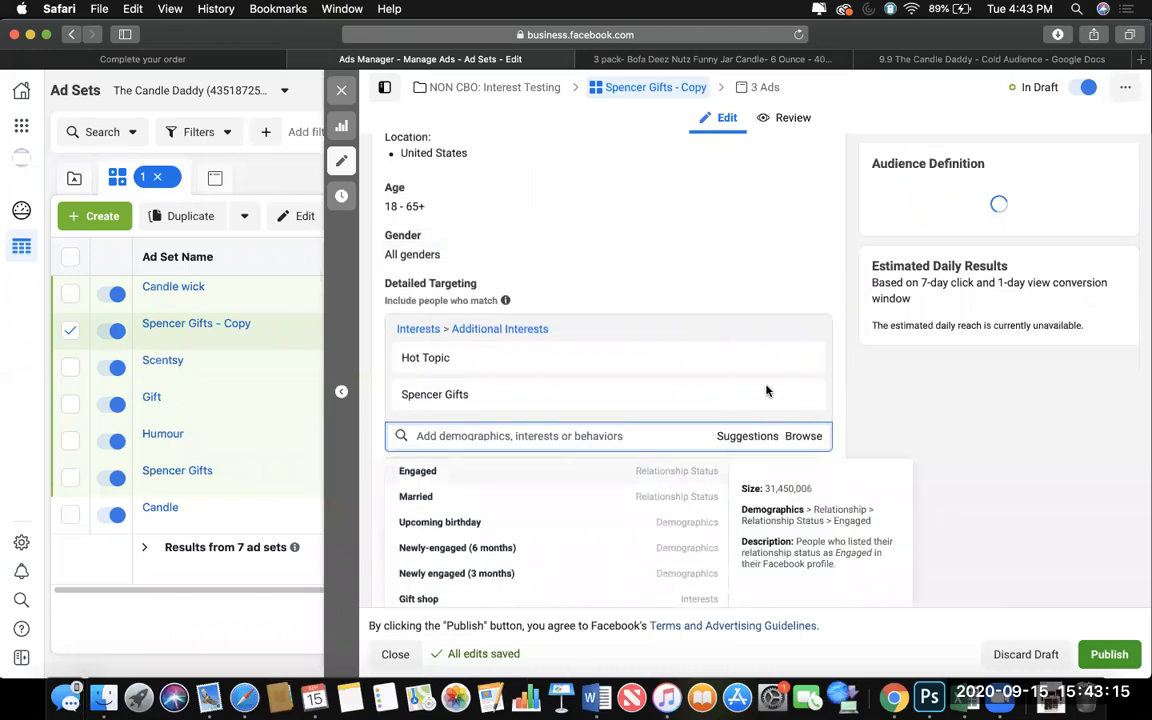
pyautogui.click(804, 398)
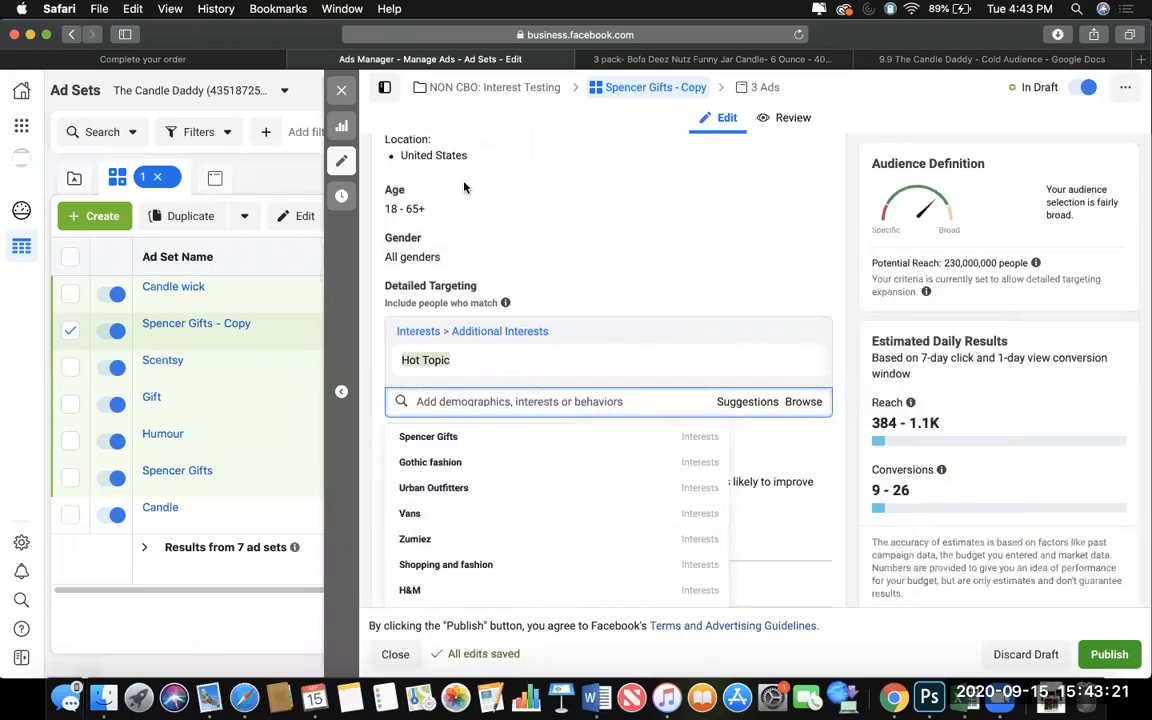
# Rename the Spencer Gifts copy to Hot Topic and duplicate it once into its original campaign.
pyautogui.scroll(10, 440, 200)
pyautogui.moveTo(500, 180); pyautogui.dragTo(386, 177)
pyautogui.write('Hot Topic')
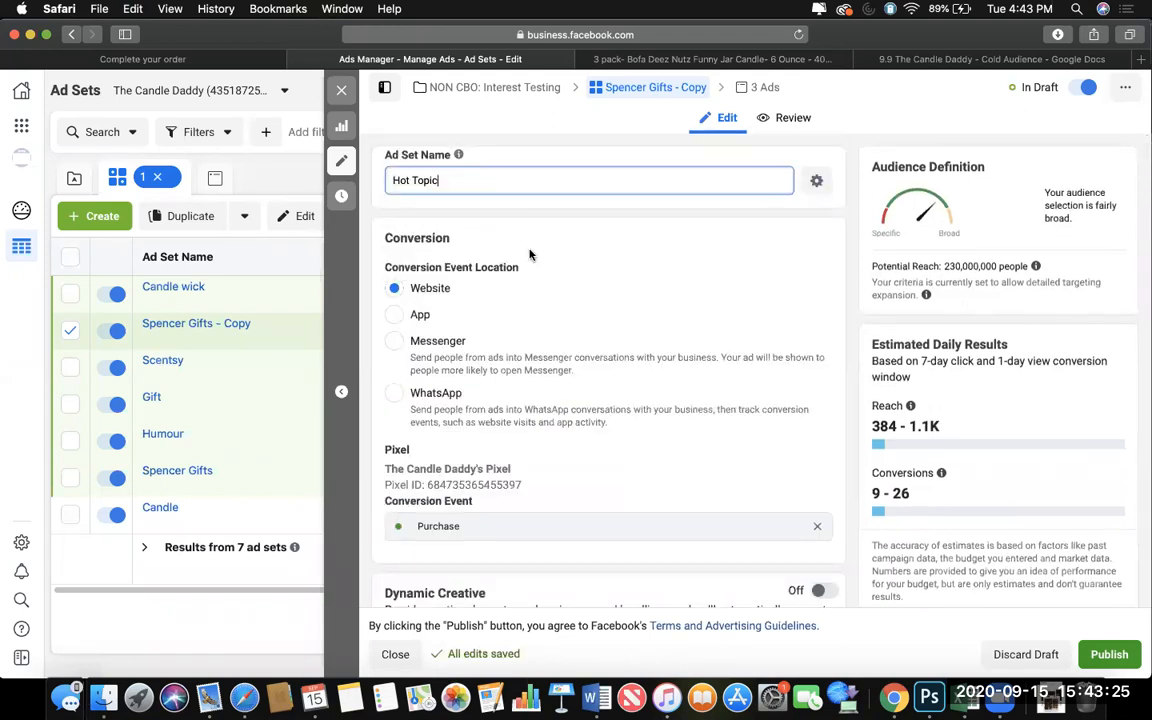
pyautogui.click(244, 337)
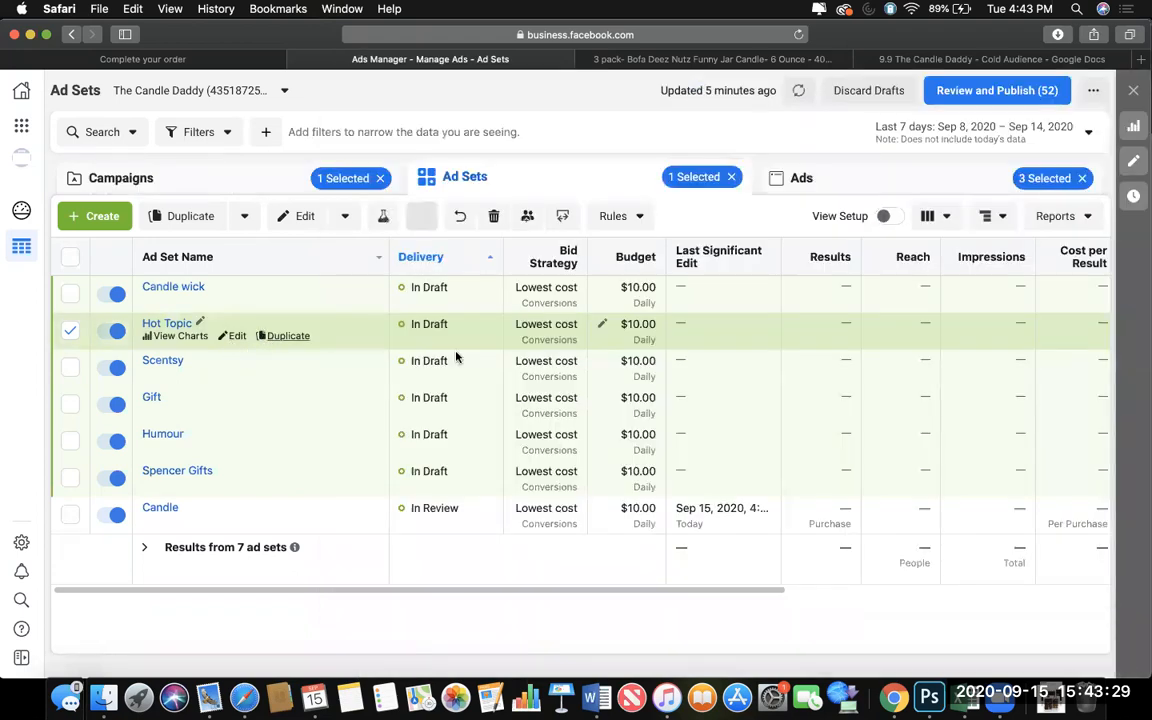
pyautogui.click(265, 336)
pyautogui.click(769, 448)
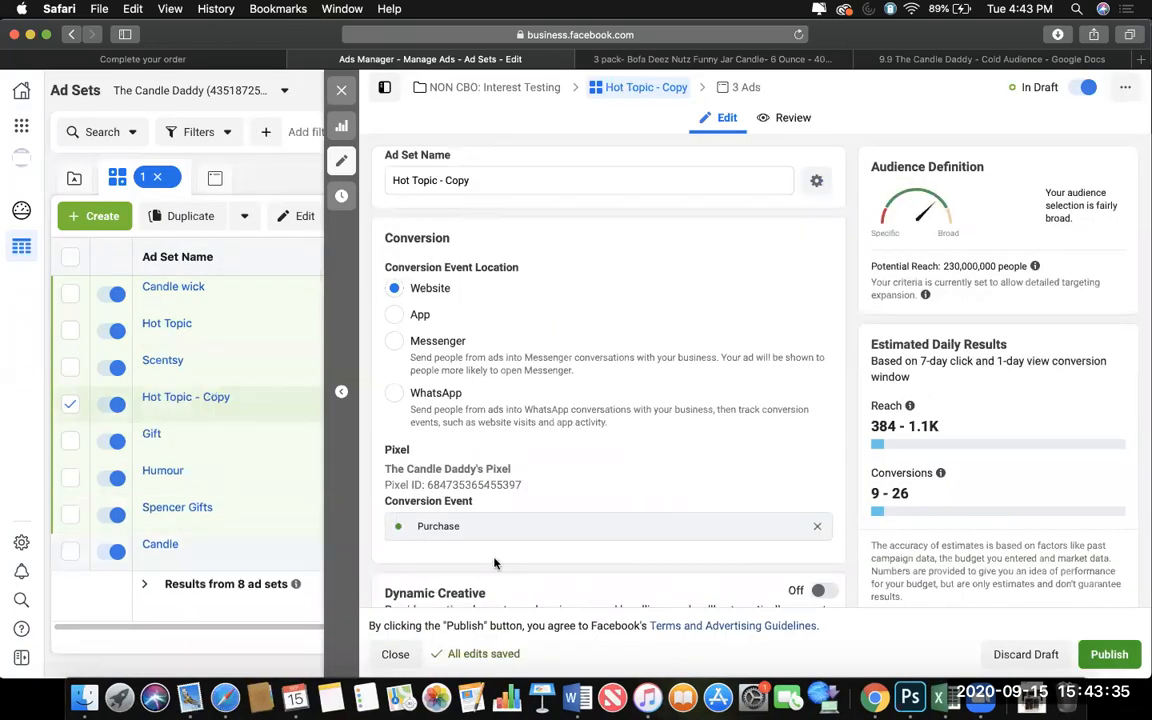
# Look through the suggested interests for the detailed targeting of the Hot Topic ad set copy.
pyautogui.scroll(-10, 494, 563)
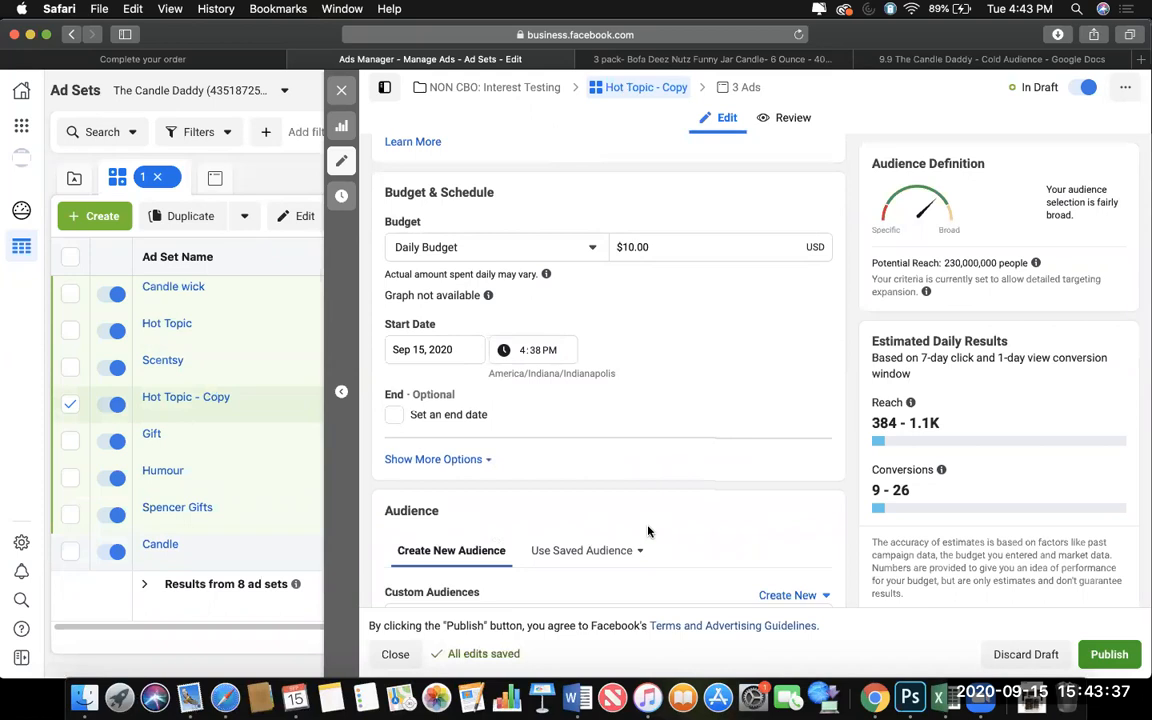
pyautogui.scroll(-8, 648, 531)
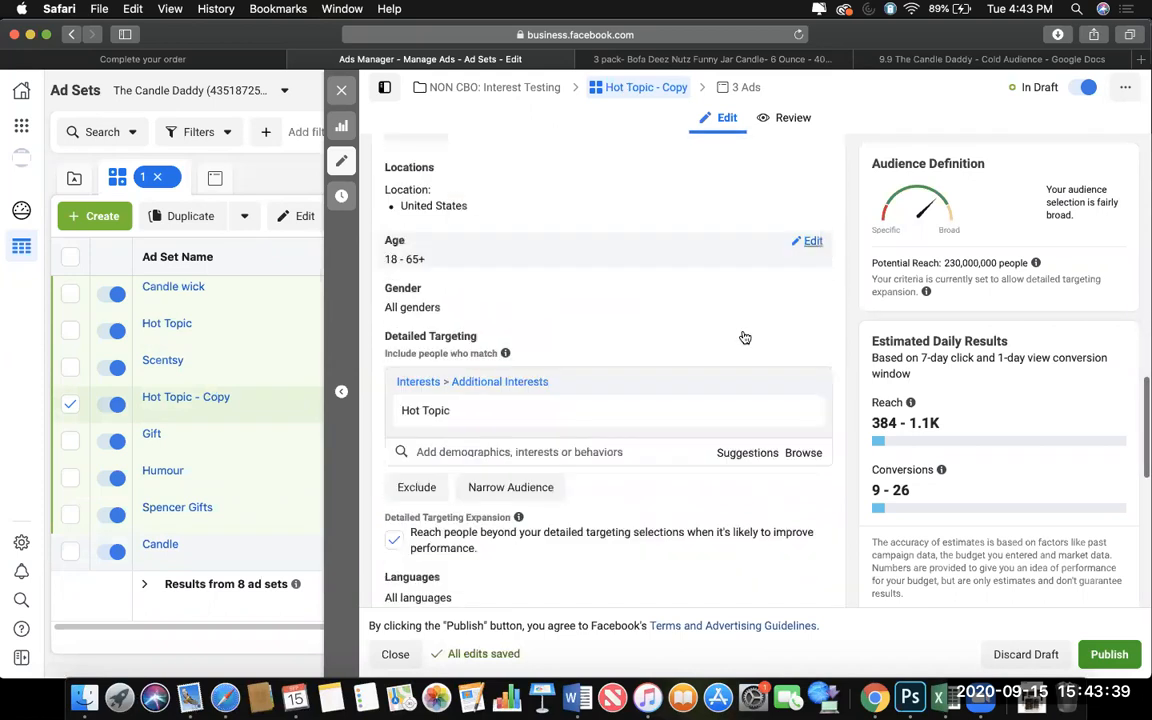
pyautogui.click(620, 431)
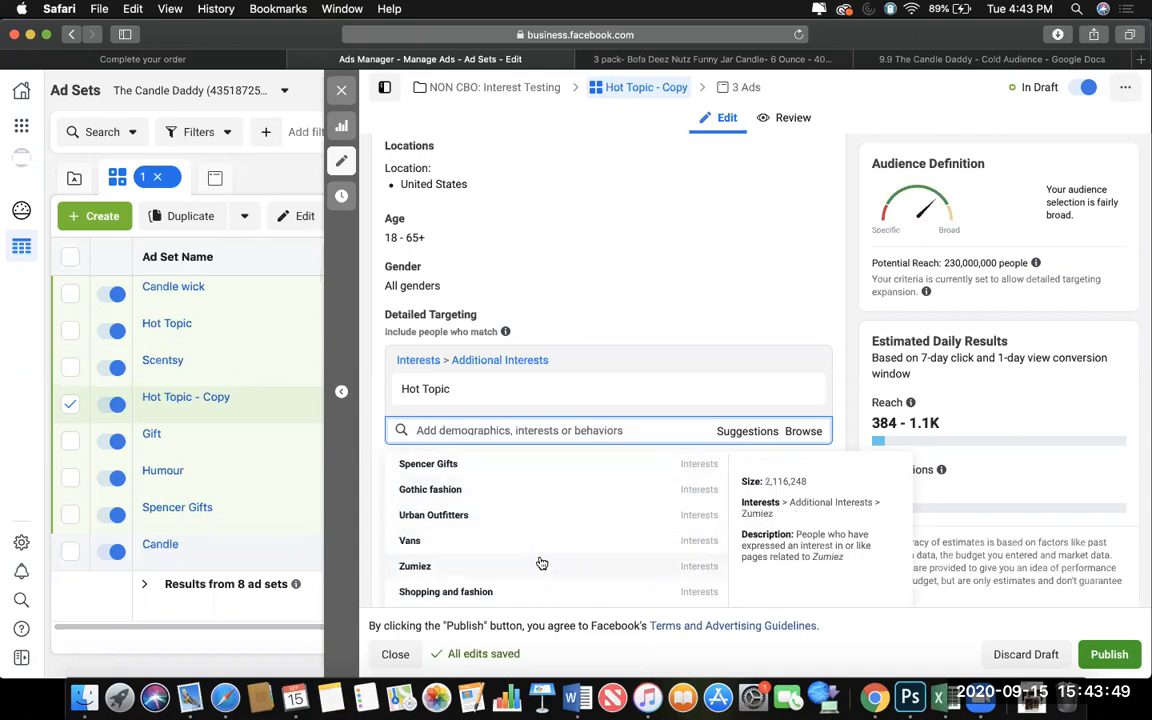
pyautogui.scroll(-5, 540, 562)
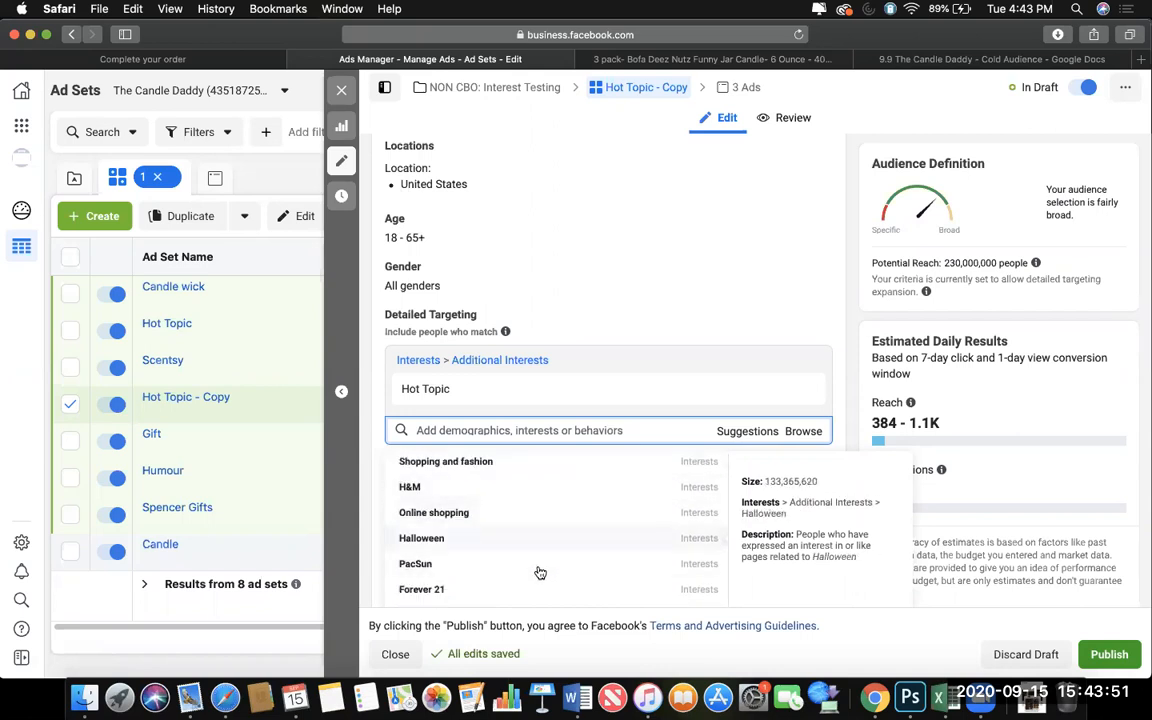
pyautogui.scroll(-3, 540, 572)
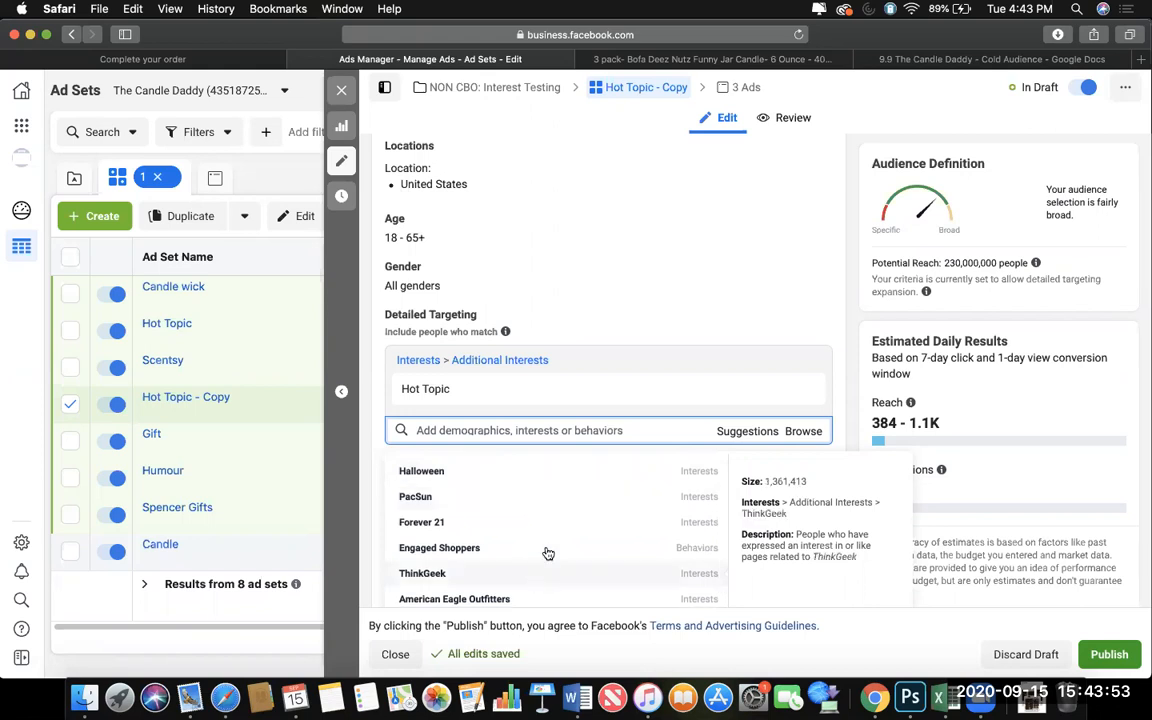
pyautogui.scroll(-4, 548, 572)
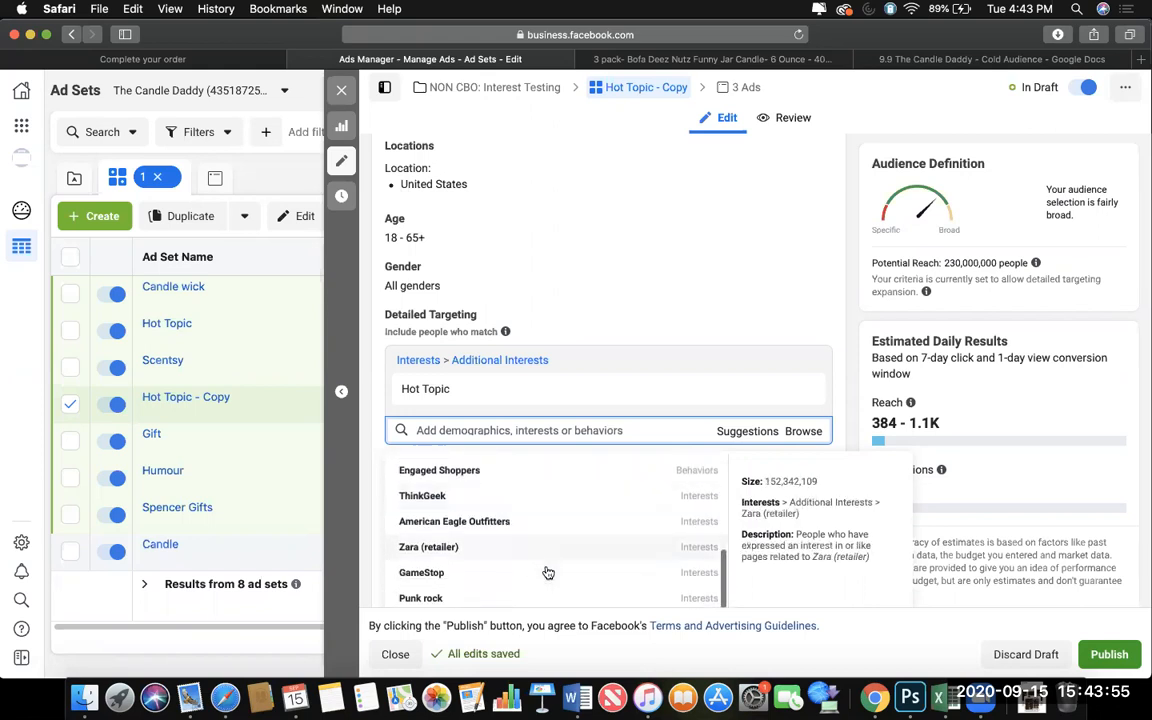
pyautogui.scroll(8, 548, 572)
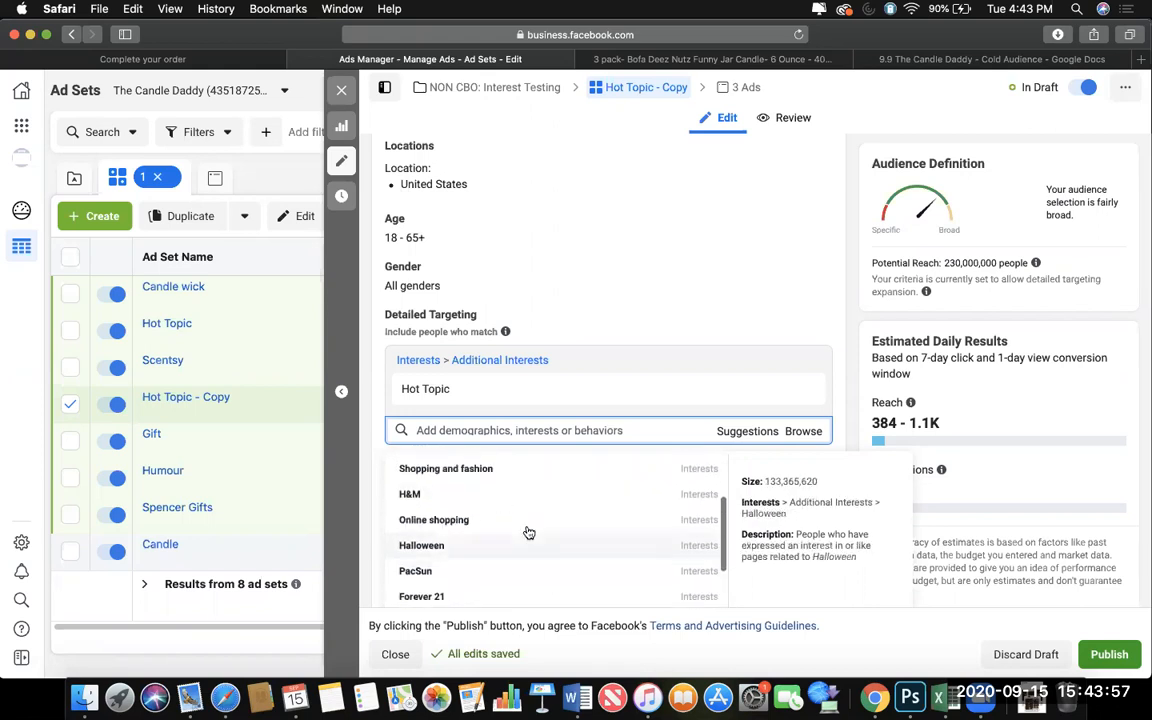
pyautogui.scroll(5, 527, 500)
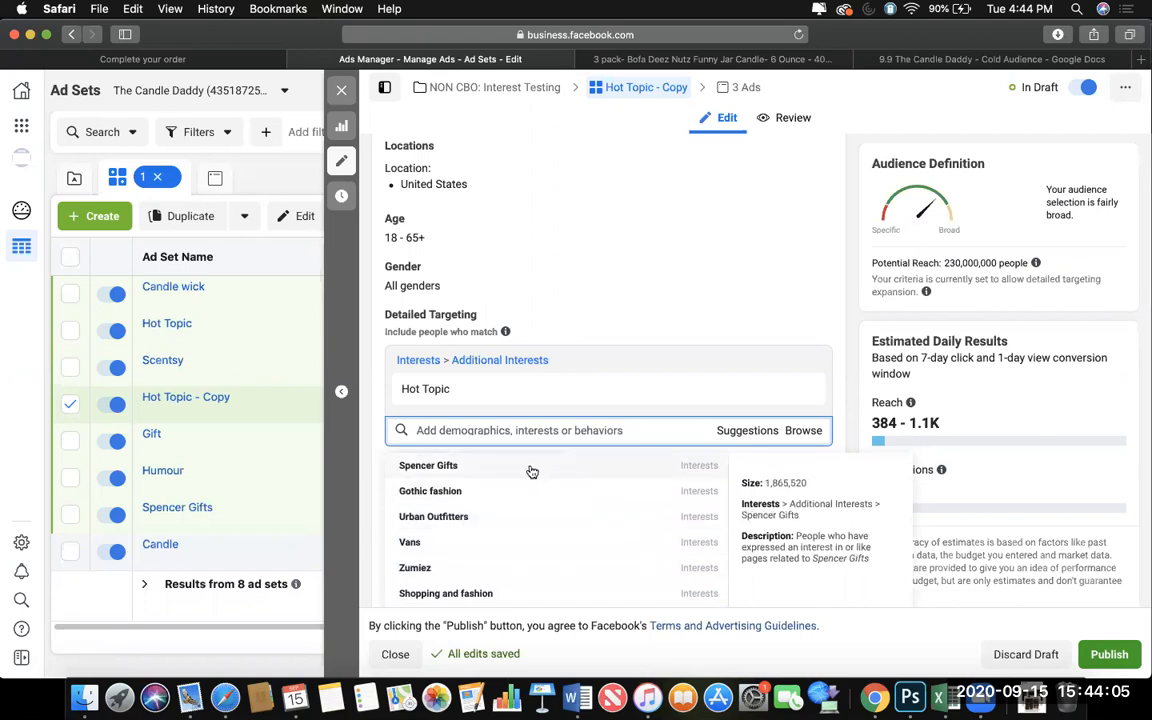
# Add Spencer Gifts and Gift shop to the Hot Topic copy's interests, and remove Hot Topic and Spencer Gifts to keep only Gift shop.
pyautogui.click(737, 447)
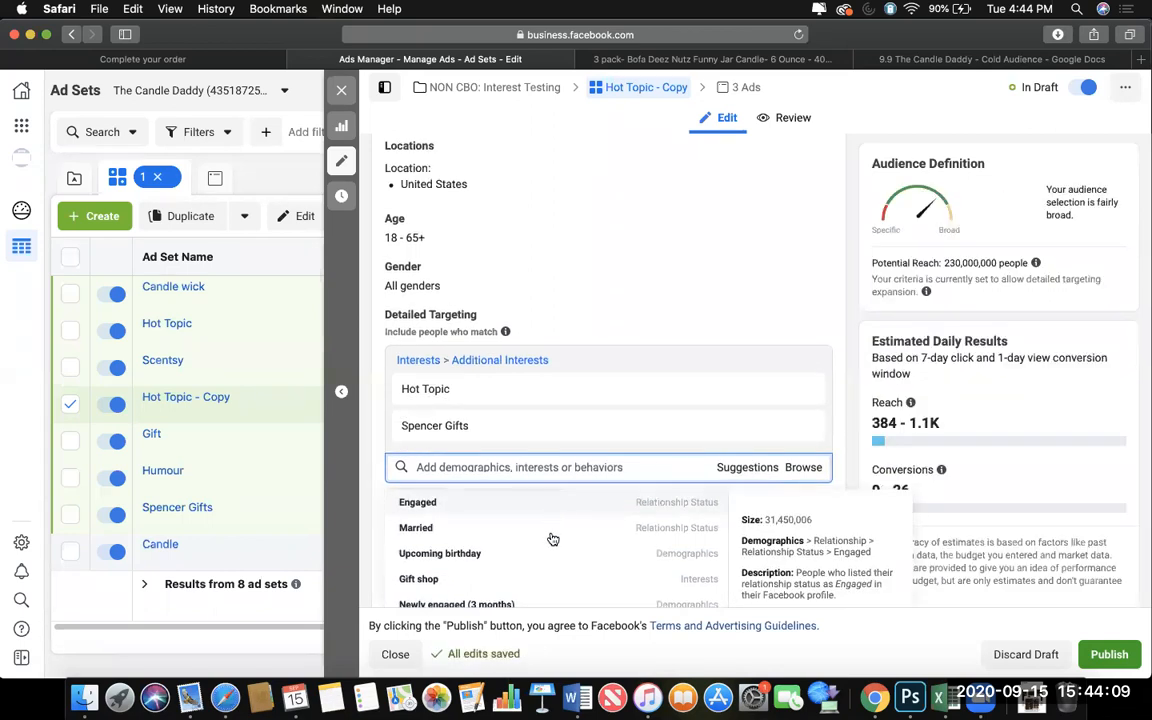
pyautogui.scroll(-3, 556, 525)
pyautogui.scroll(1, 553, 539)
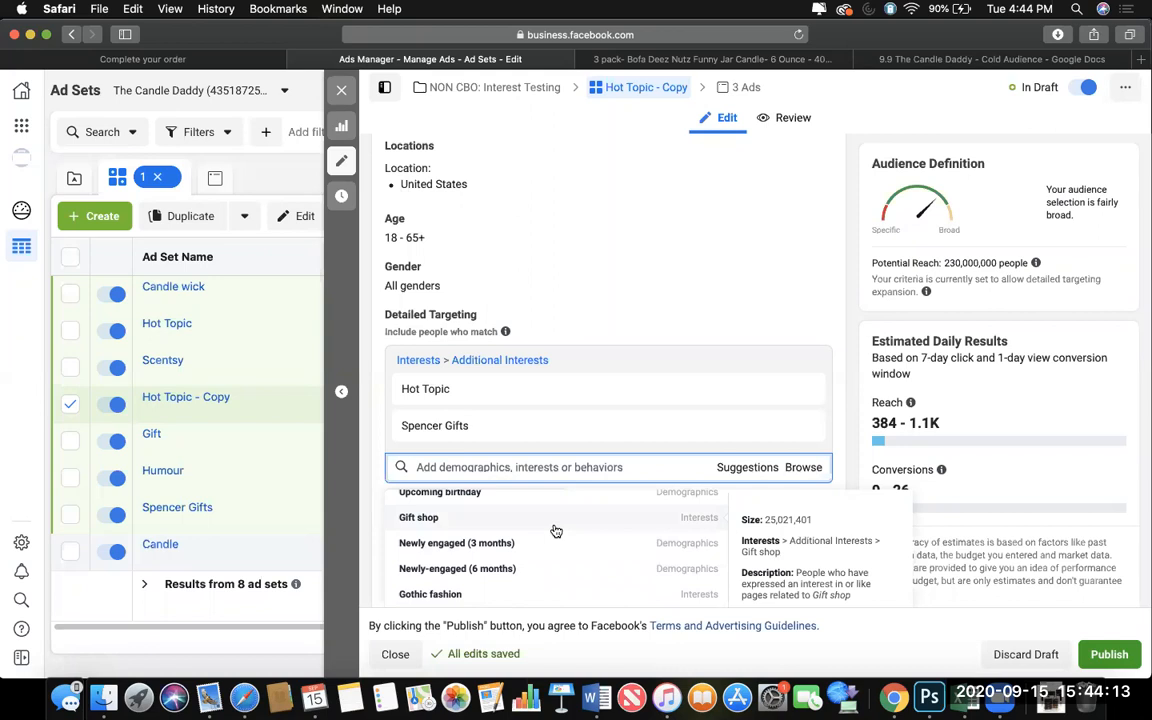
pyautogui.click(556, 517)
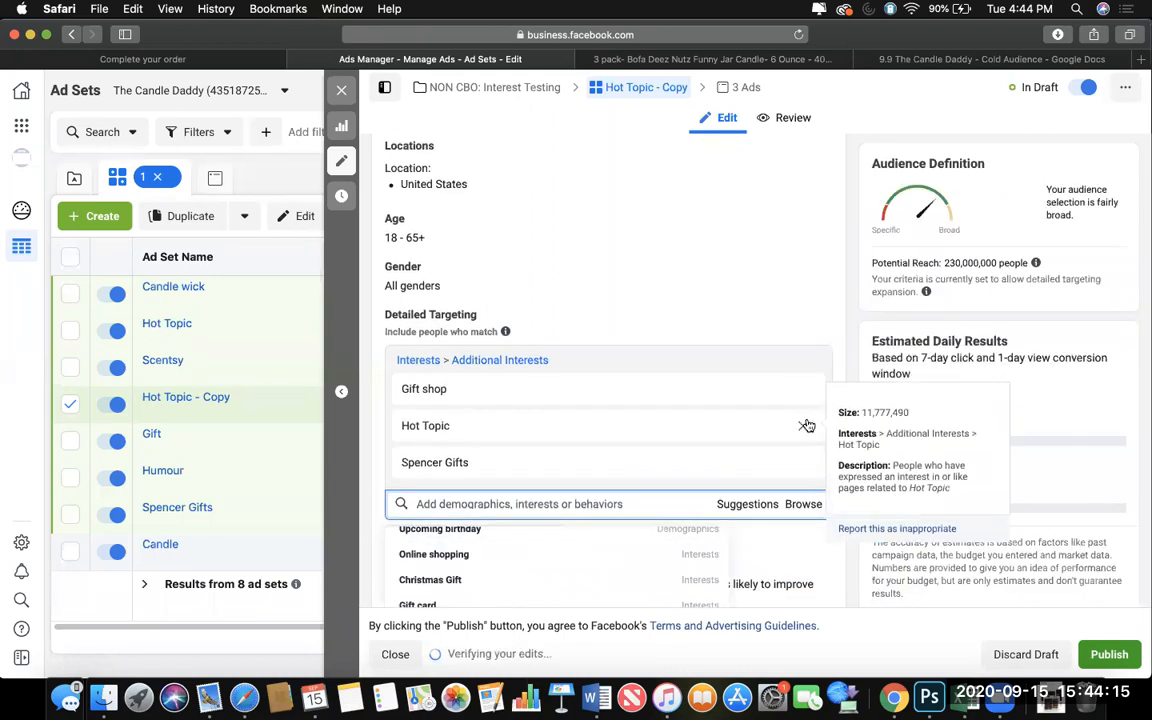
pyautogui.click(804, 428)
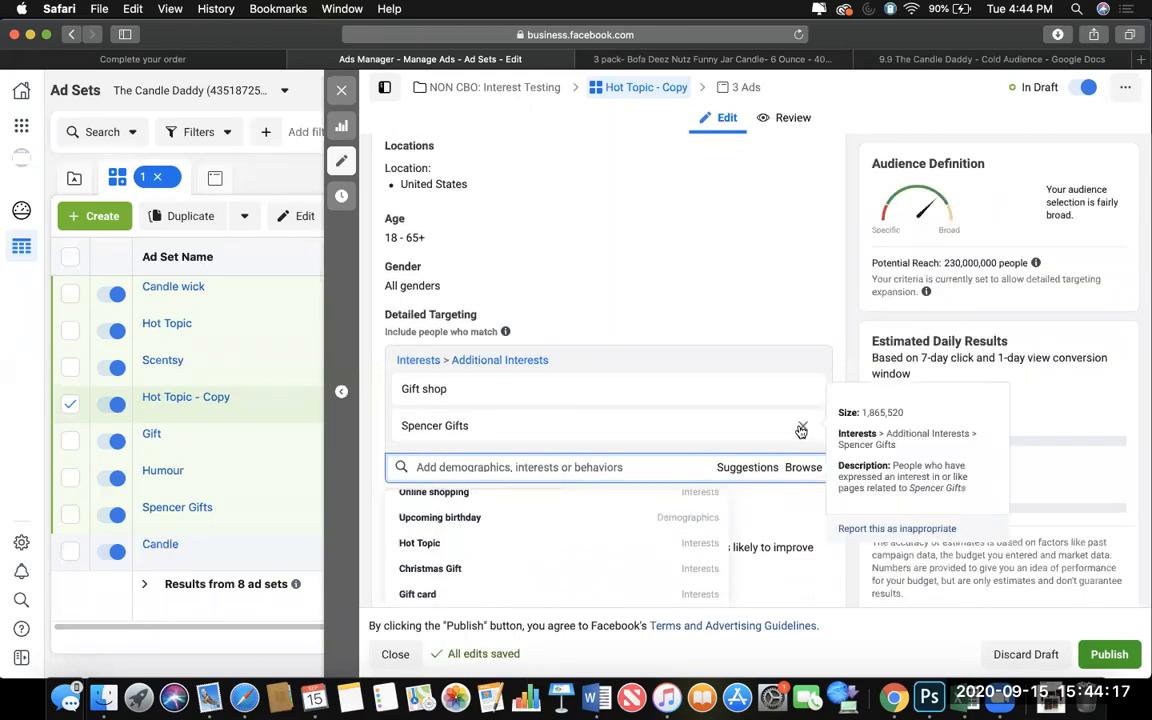
pyautogui.click(801, 428)
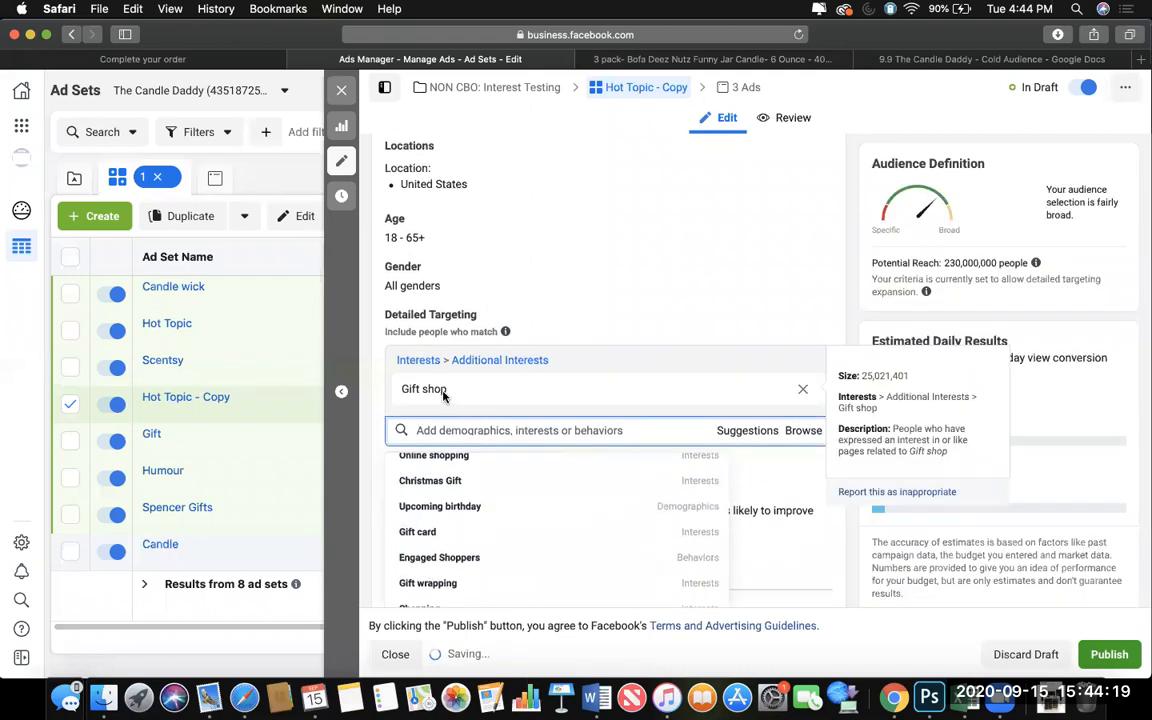
# Rename the Hot Topic copy to Gift shop using its copied interest name, and close the ad set editor.
pyautogui.scroll(2, 477, 517)
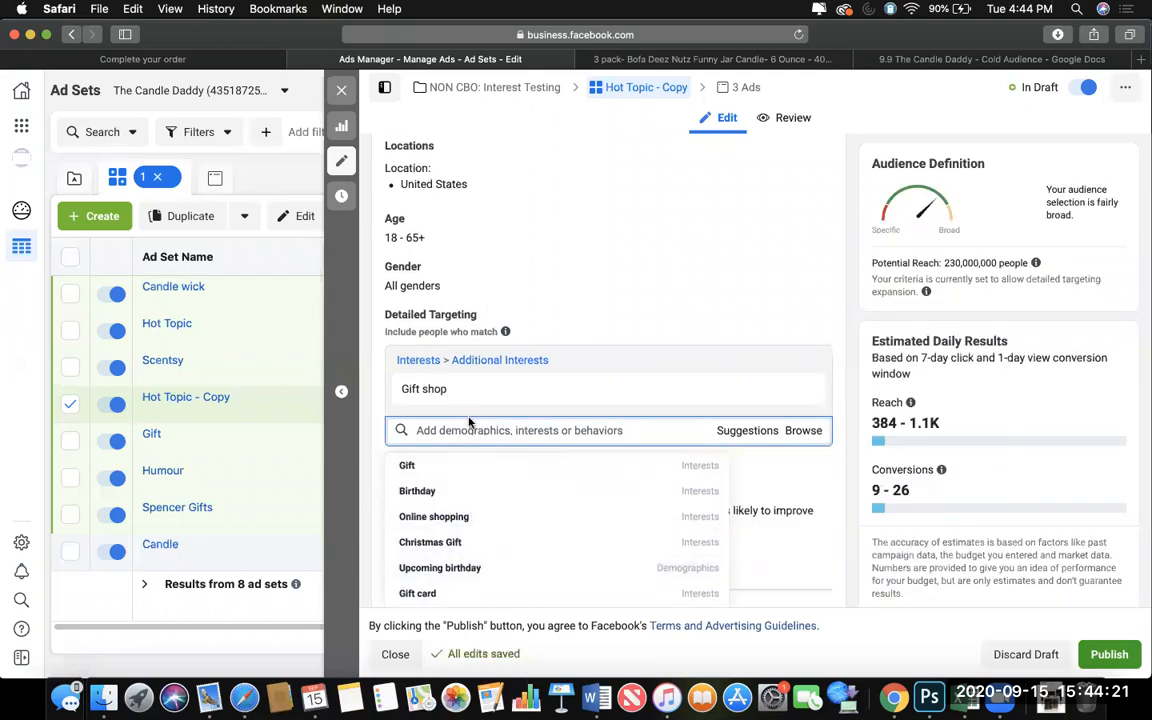
pyautogui.moveTo(456, 392); pyautogui.dragTo(395, 391)
pyautogui.press('super+c')
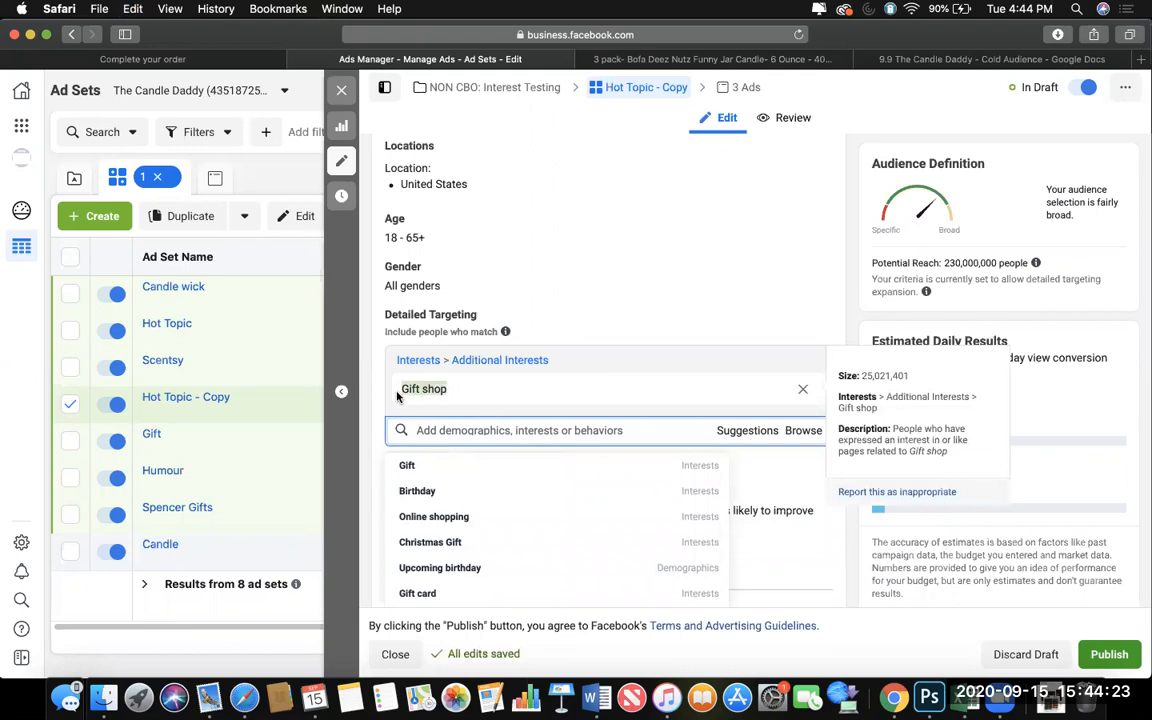
pyautogui.scroll(15, 402, 410)
pyautogui.moveTo(504, 180); pyautogui.dragTo(386, 161)
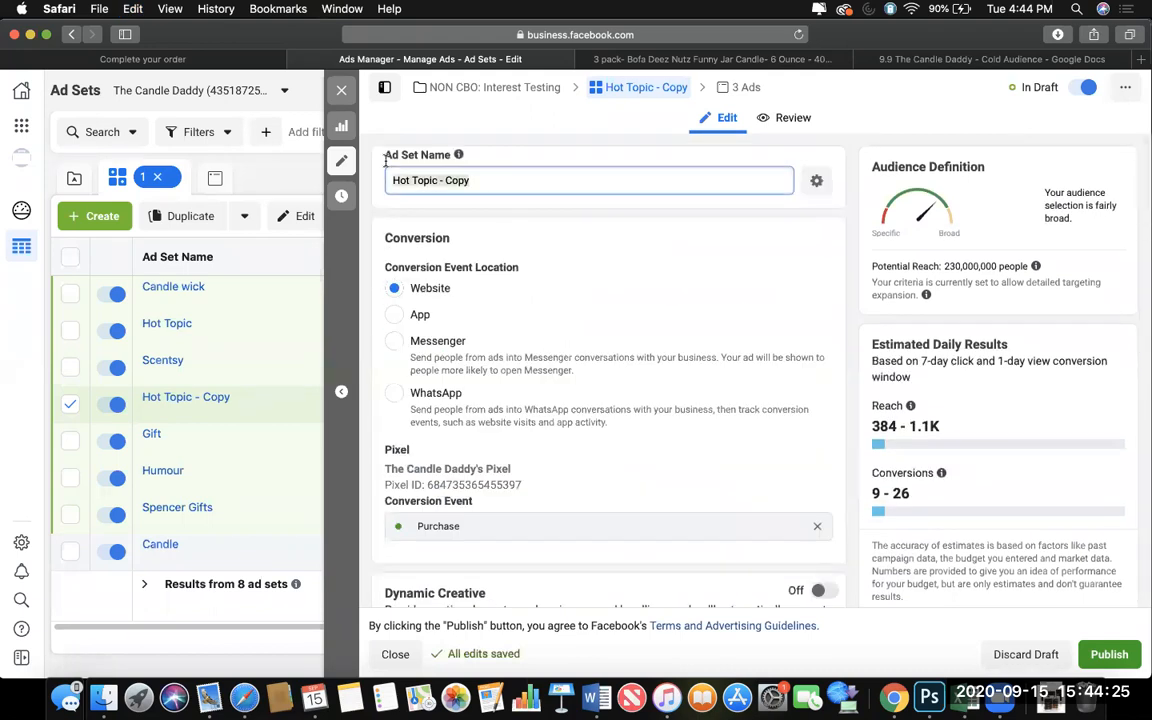
pyautogui.press('super+v')
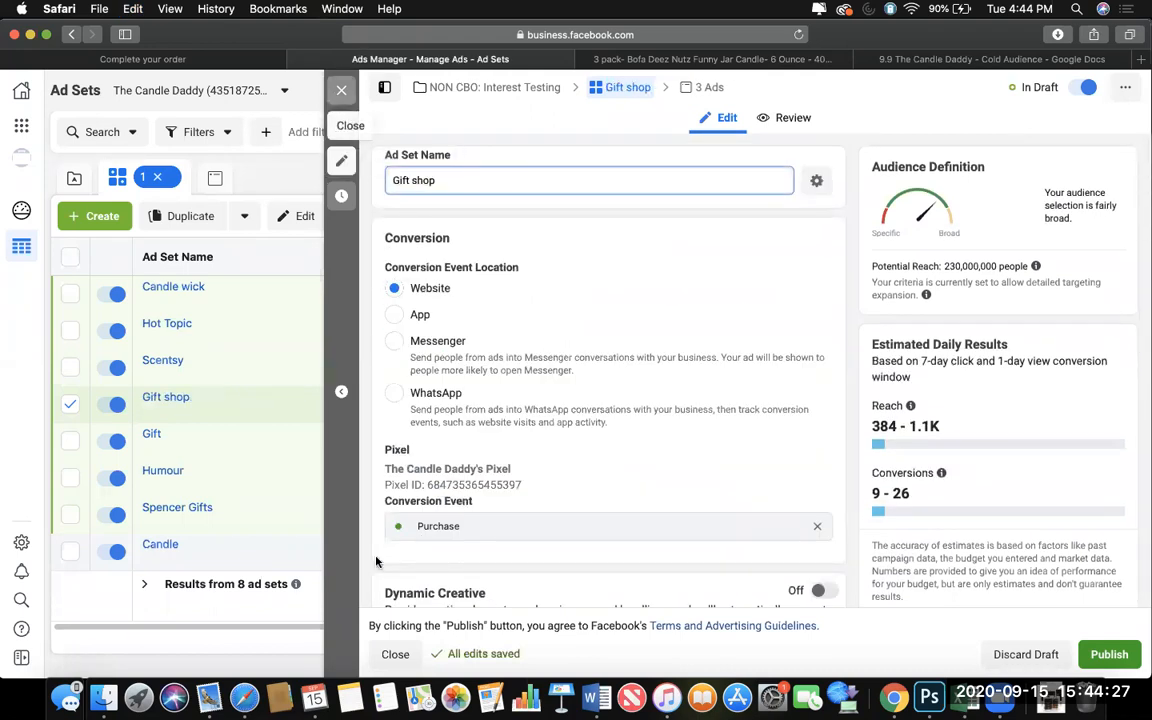
pyautogui.click(341, 90)
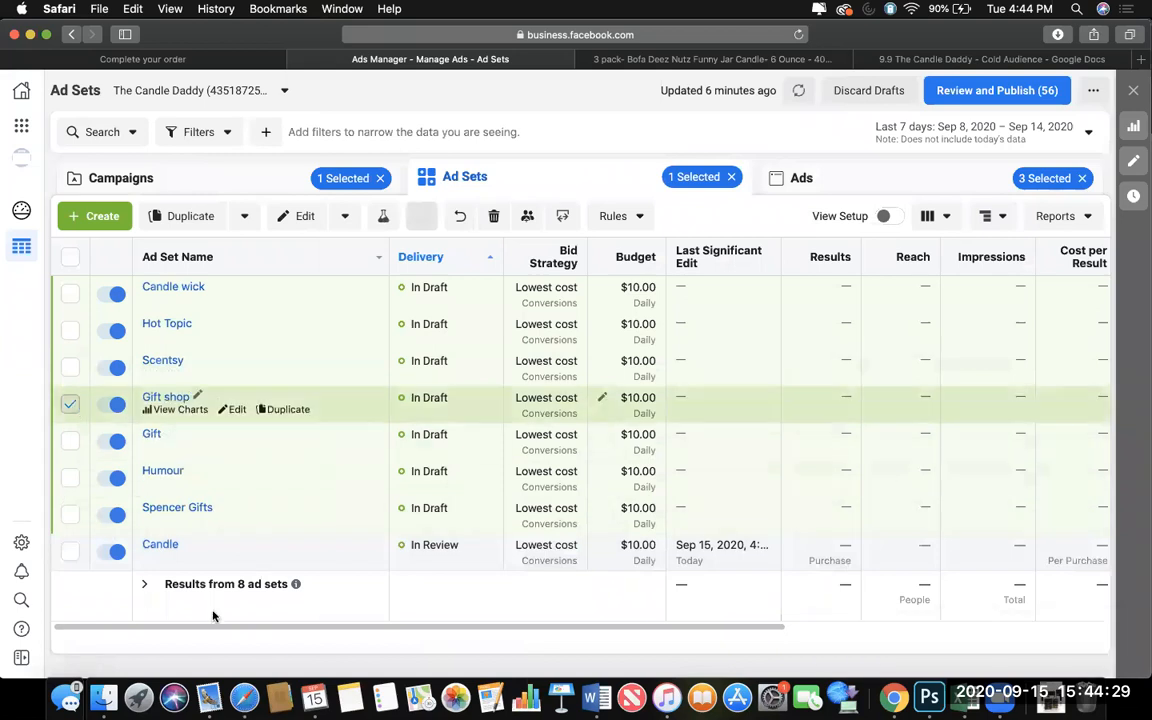
# Deselect the Gift shop ad set and review the campaign's list of ads across all its ad sets.
pyautogui.click(70, 404)
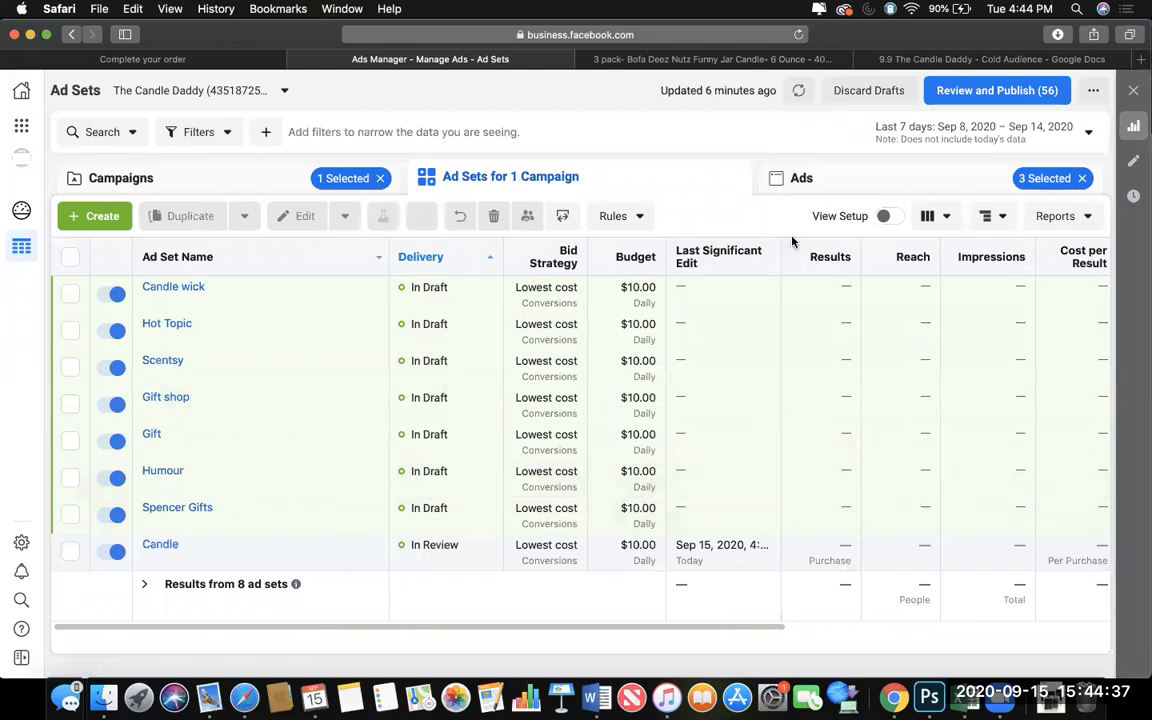
pyautogui.click(800, 184)
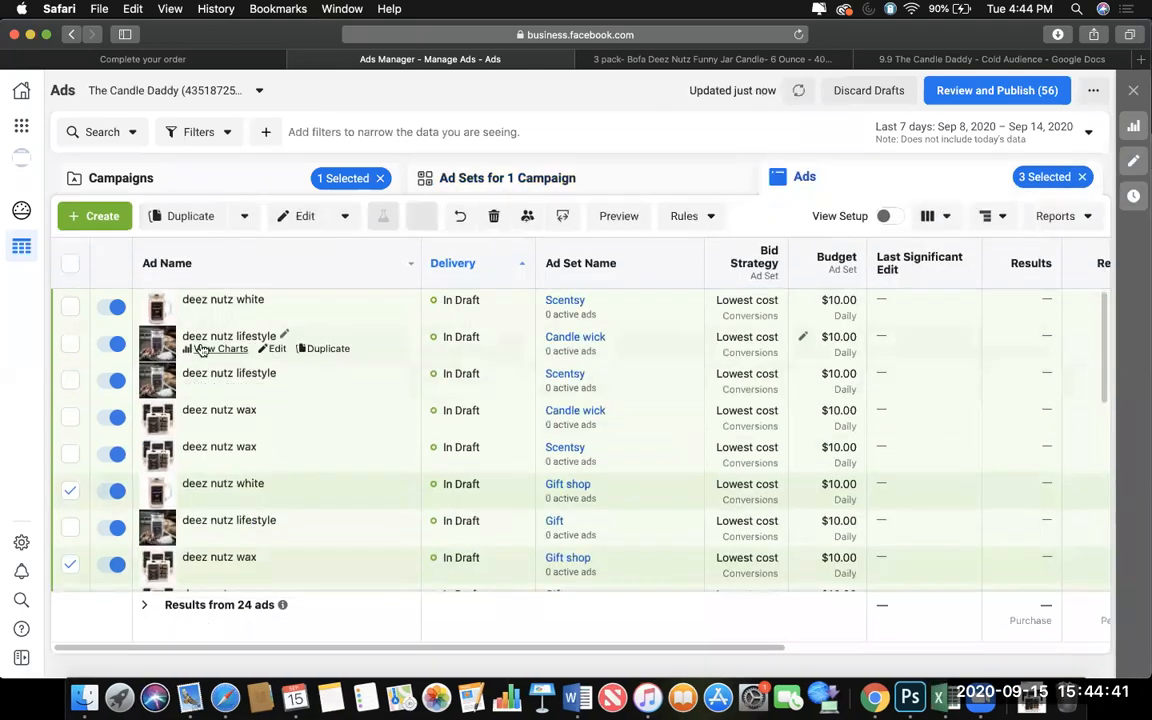
pyautogui.scroll(-1, 215, 520)
pyautogui.scroll(-3, 215, 520)
pyautogui.scroll(-3, 215, 520)
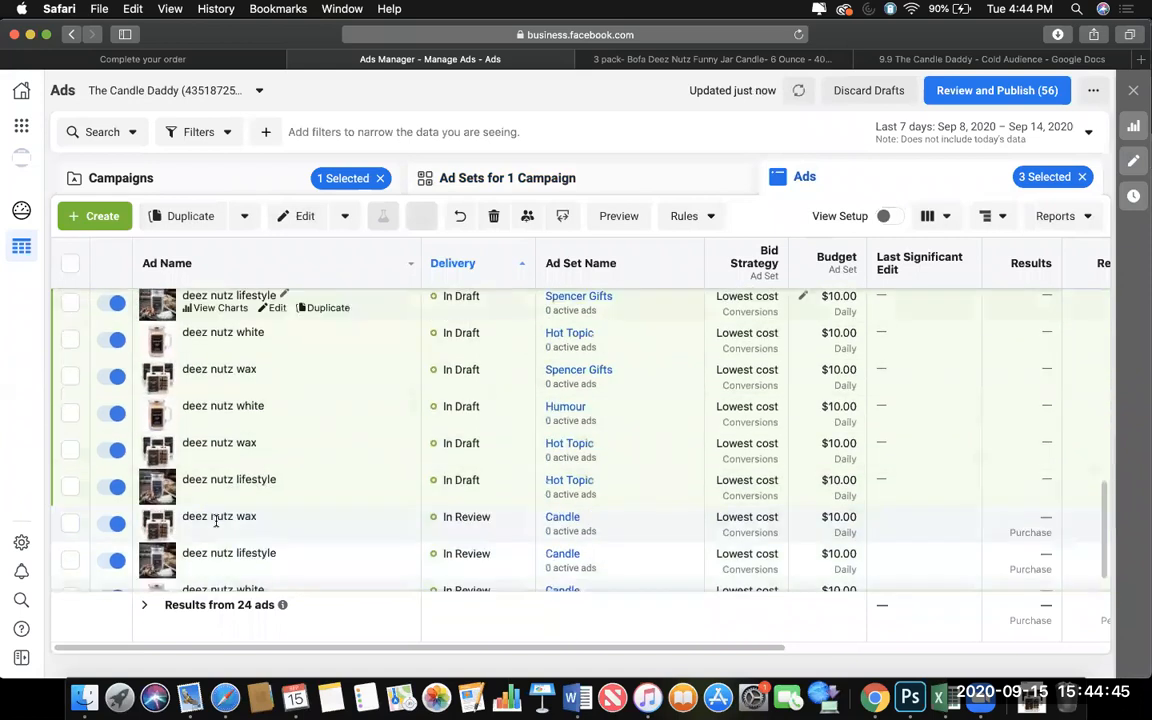
pyautogui.scroll(10, 215, 470)
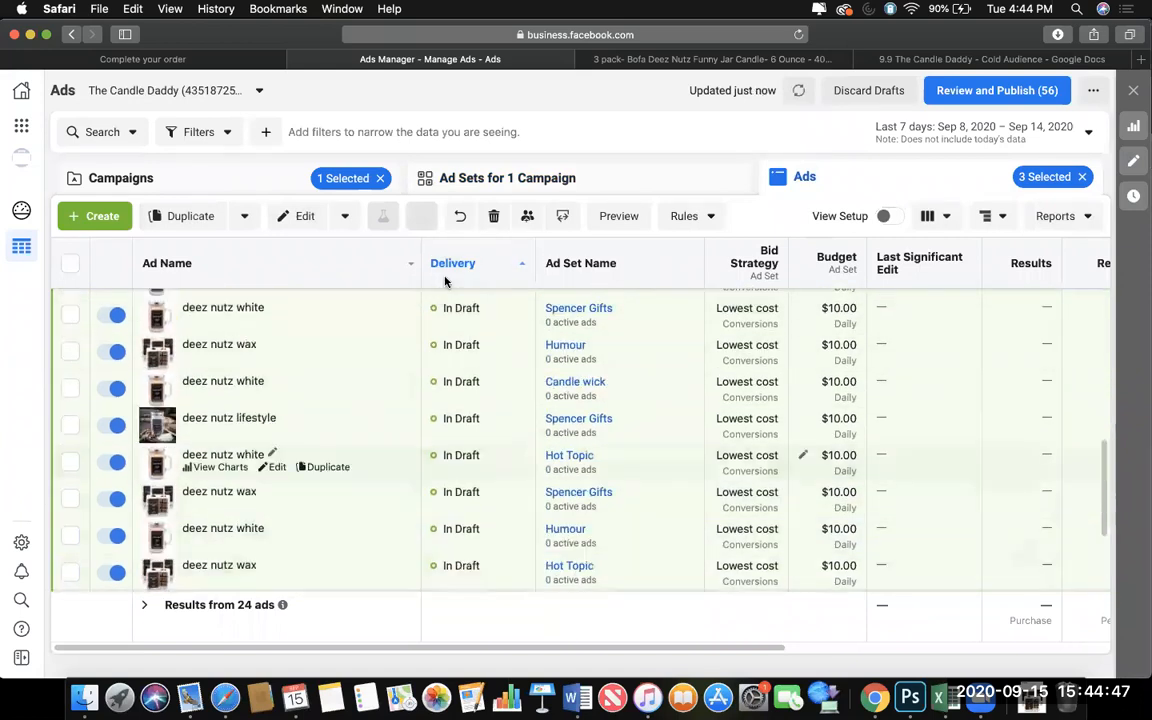
# Review the draft items for publishing and exclude the Nag Champa Candle and Pumpkin Spice Latte final ad sets.
pyautogui.click(512, 179)
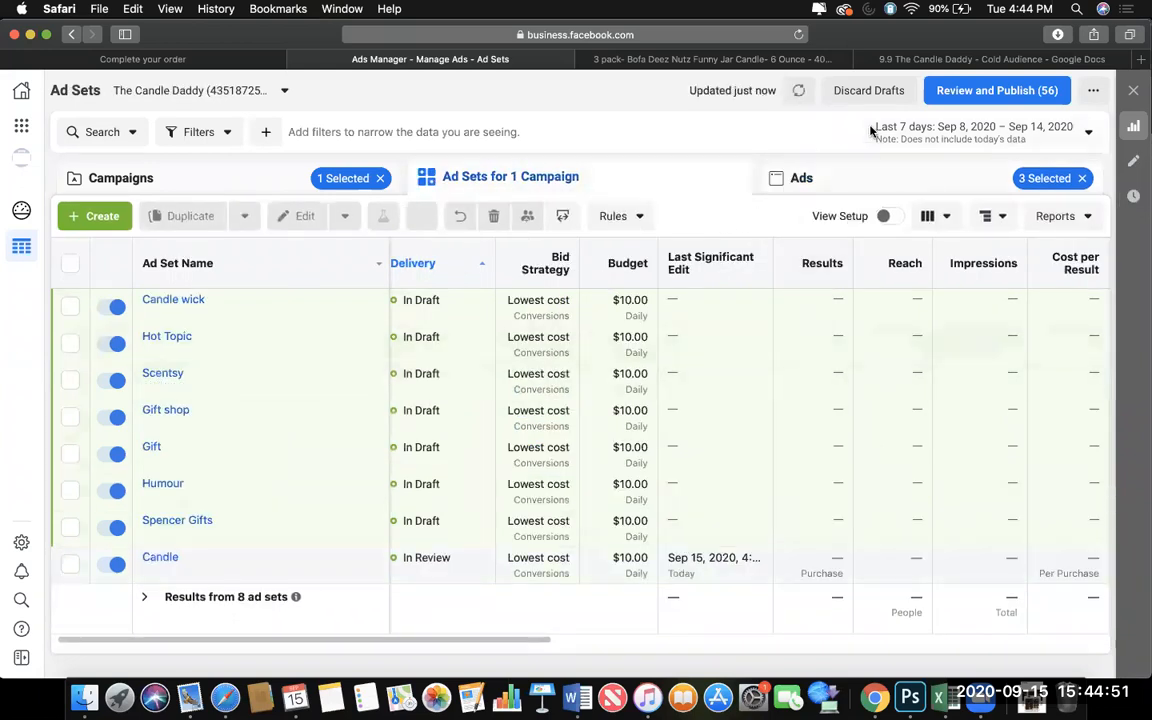
pyautogui.click(958, 95)
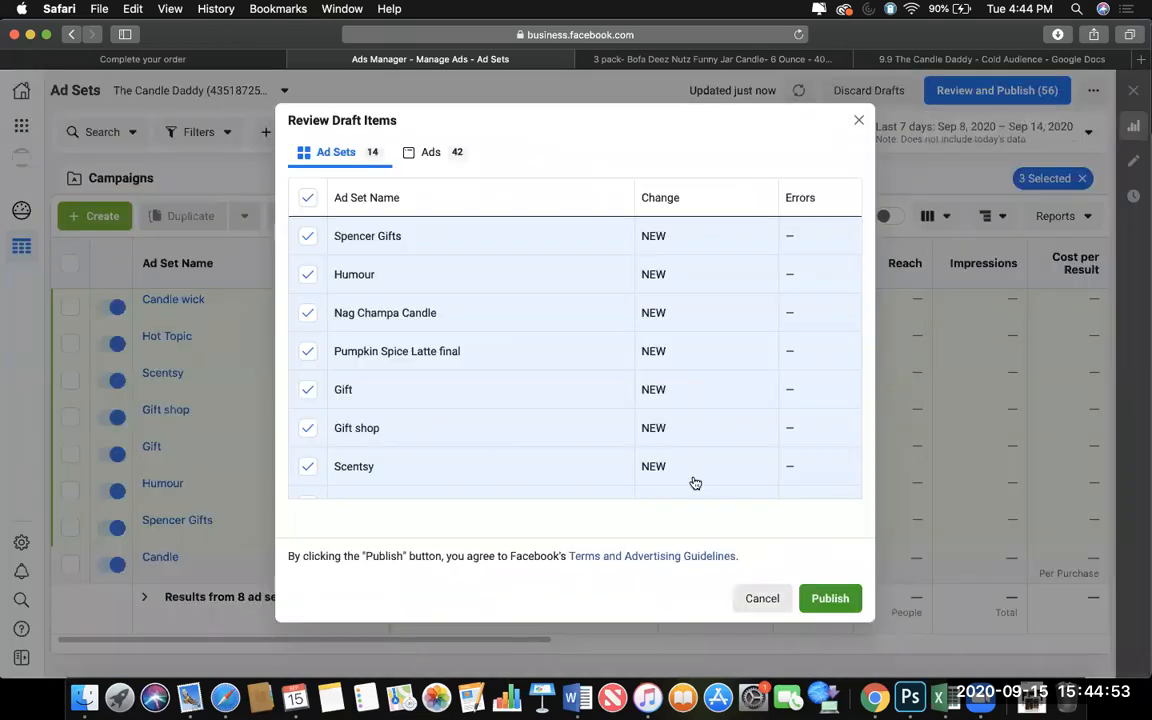
pyautogui.scroll(-5, 720, 470)
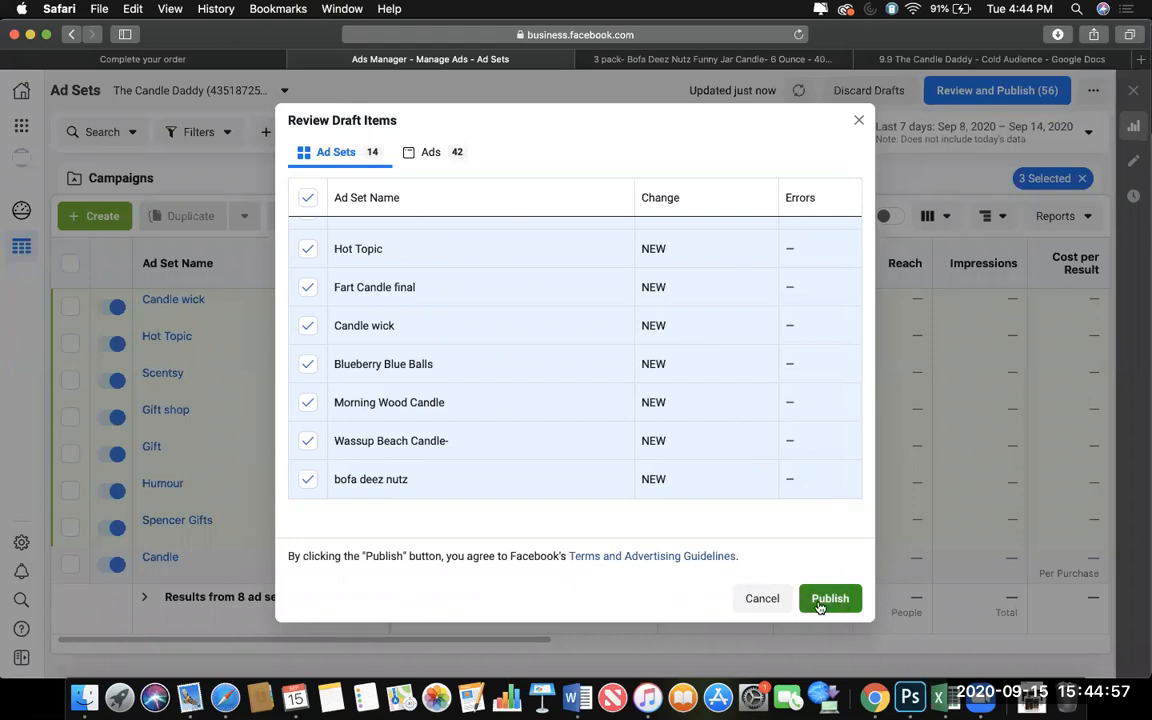
pyautogui.scroll(1, 556, 374)
pyautogui.scroll(3, 556, 374)
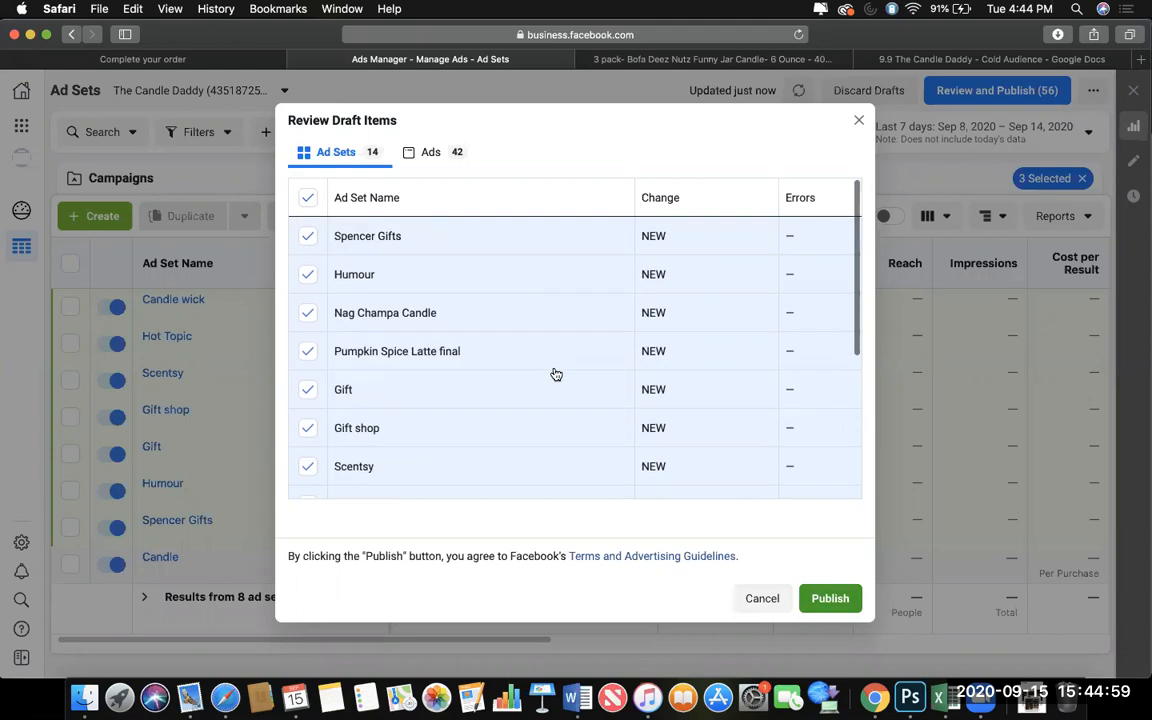
pyautogui.click(308, 315)
pyautogui.scroll(-2, 306, 355)
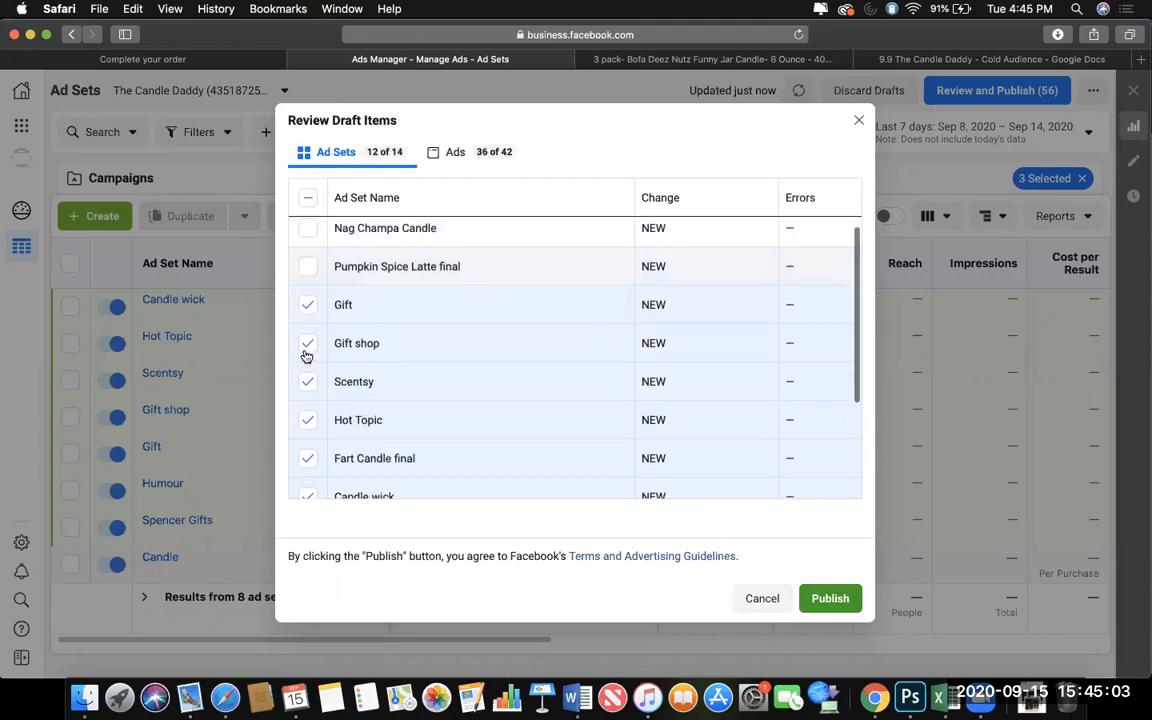
pyautogui.scroll(-2, 306, 399)
pyautogui.scroll(-1, 306, 399)
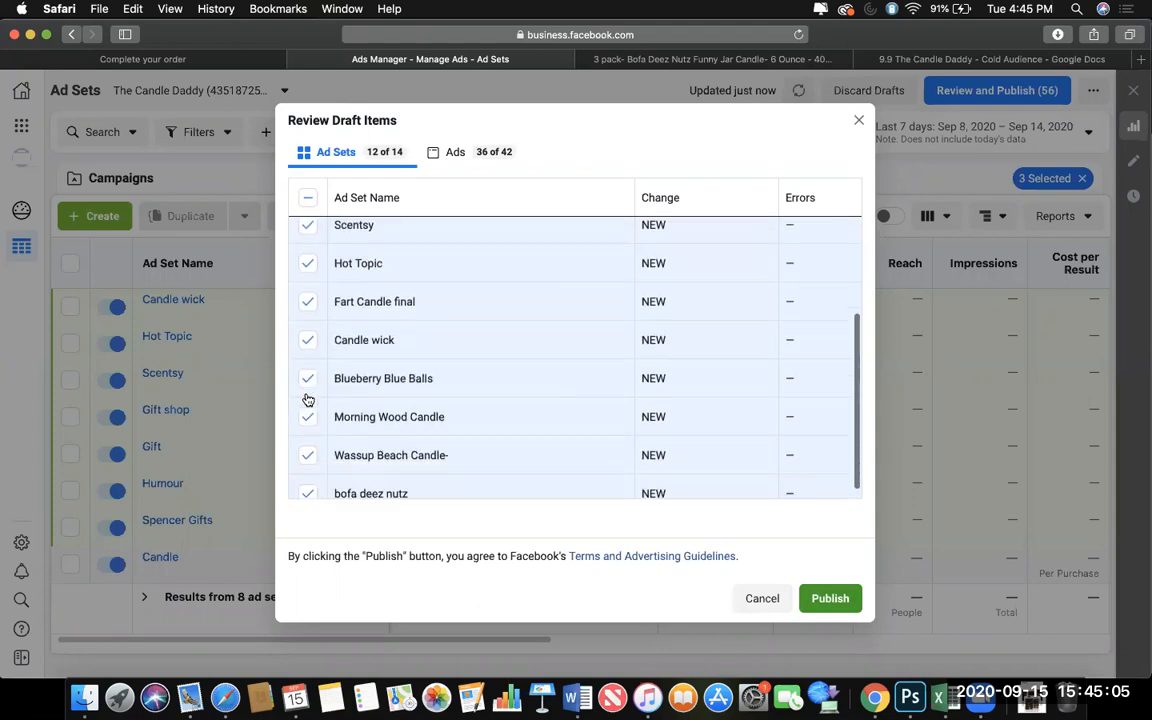
# Exclude the Blueberry Blue Balls, Morning Wood Candle, Wassup Beach Candle- and bofa deez nutz ad sets, and publish the remaining drafts.
pyautogui.click(309, 376)
pyautogui.click(308, 425)
pyautogui.click(308, 452)
pyautogui.scroll(-1, 308, 452)
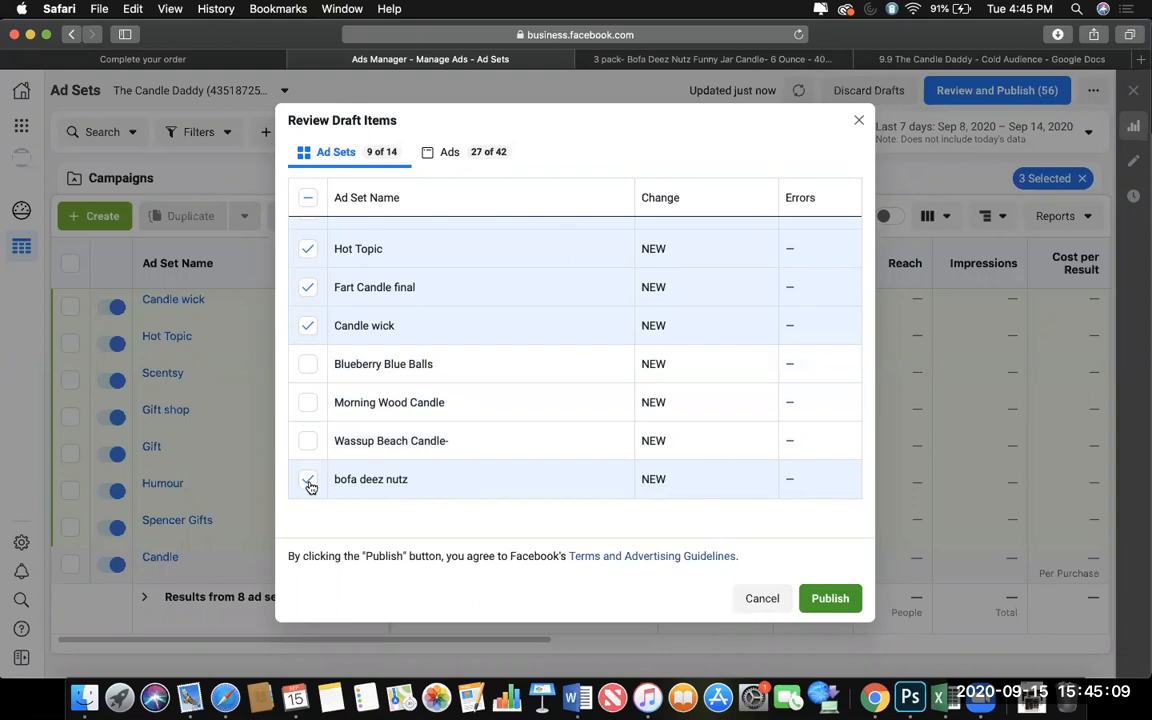
pyautogui.click(309, 479)
pyautogui.scroll(1, 342, 496)
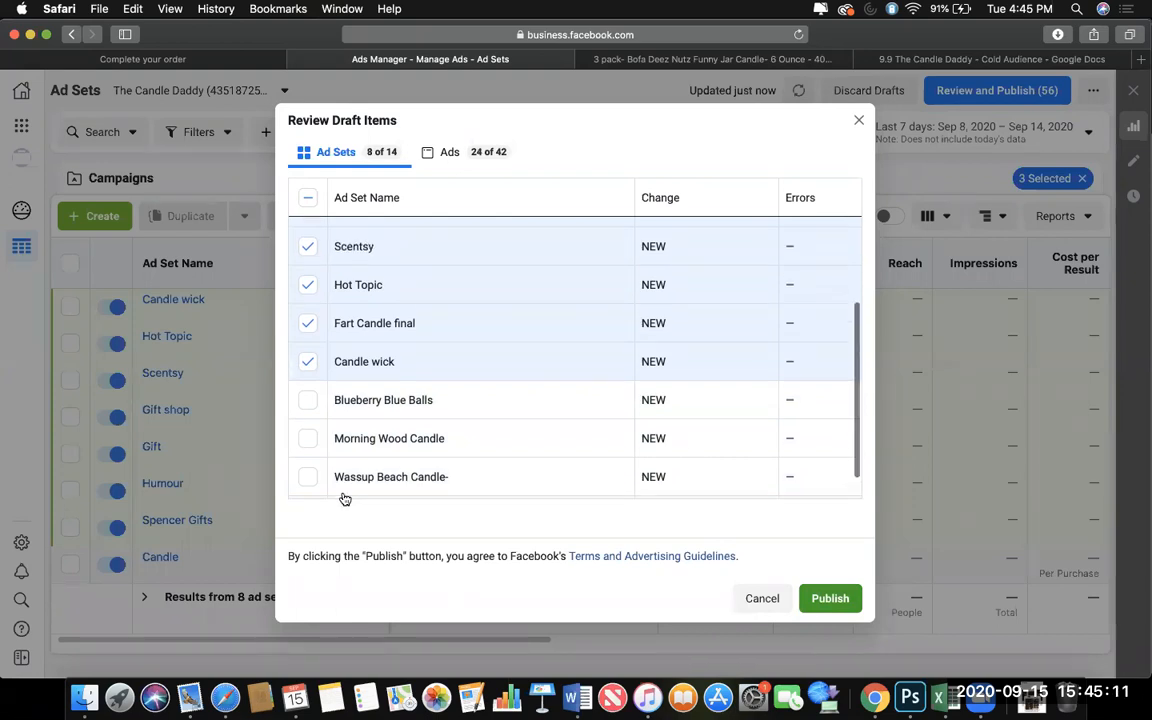
pyautogui.scroll(4, 344, 497)
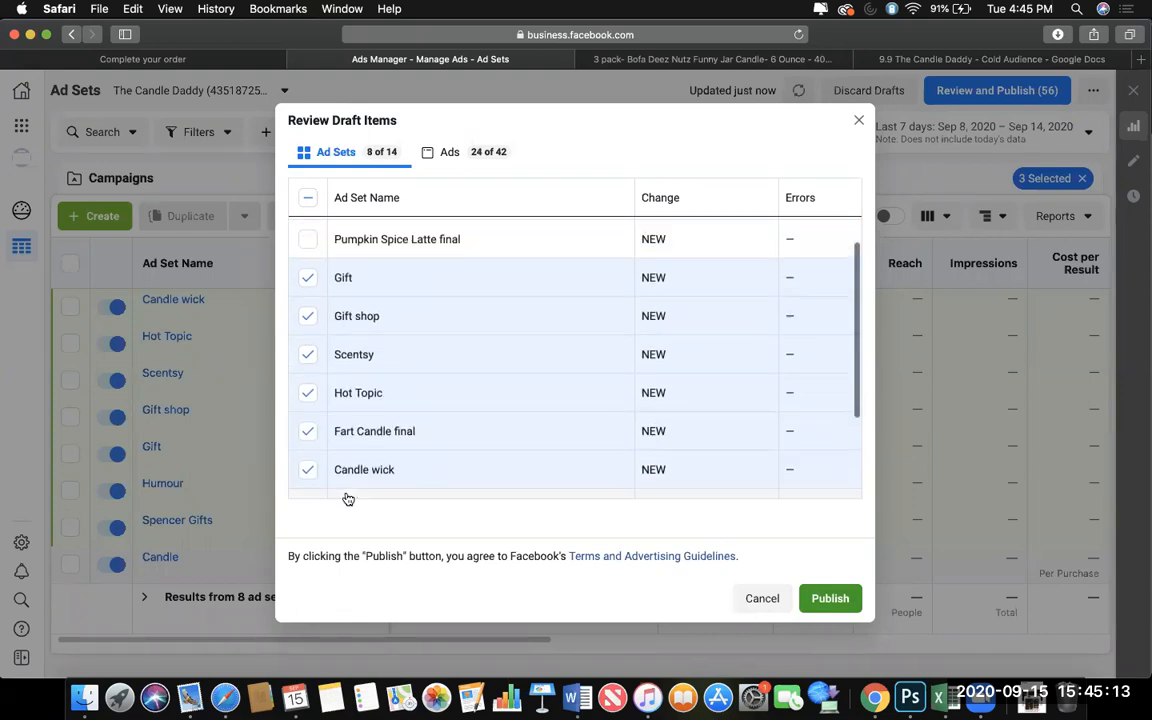
pyautogui.scroll(-2, 423, 464)
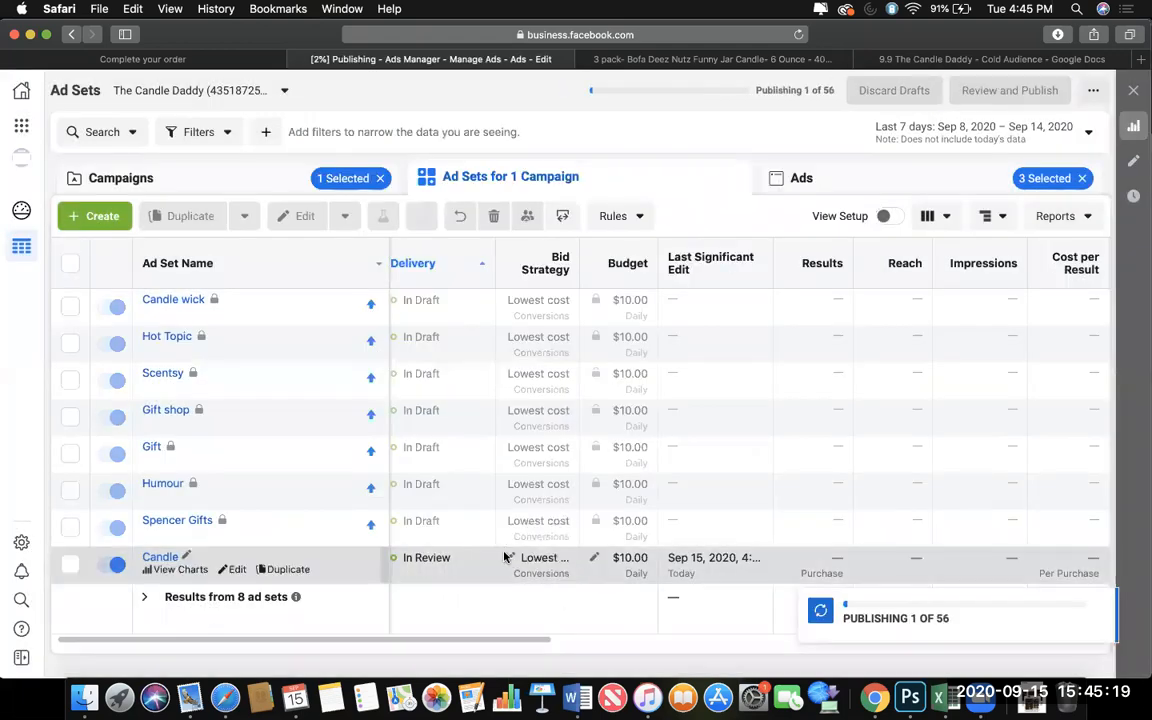
# Show the published ads and clear the ad selection to list every ad in the NON CBO: Interest Testing campaign.
pyautogui.rightClick(780, 162)
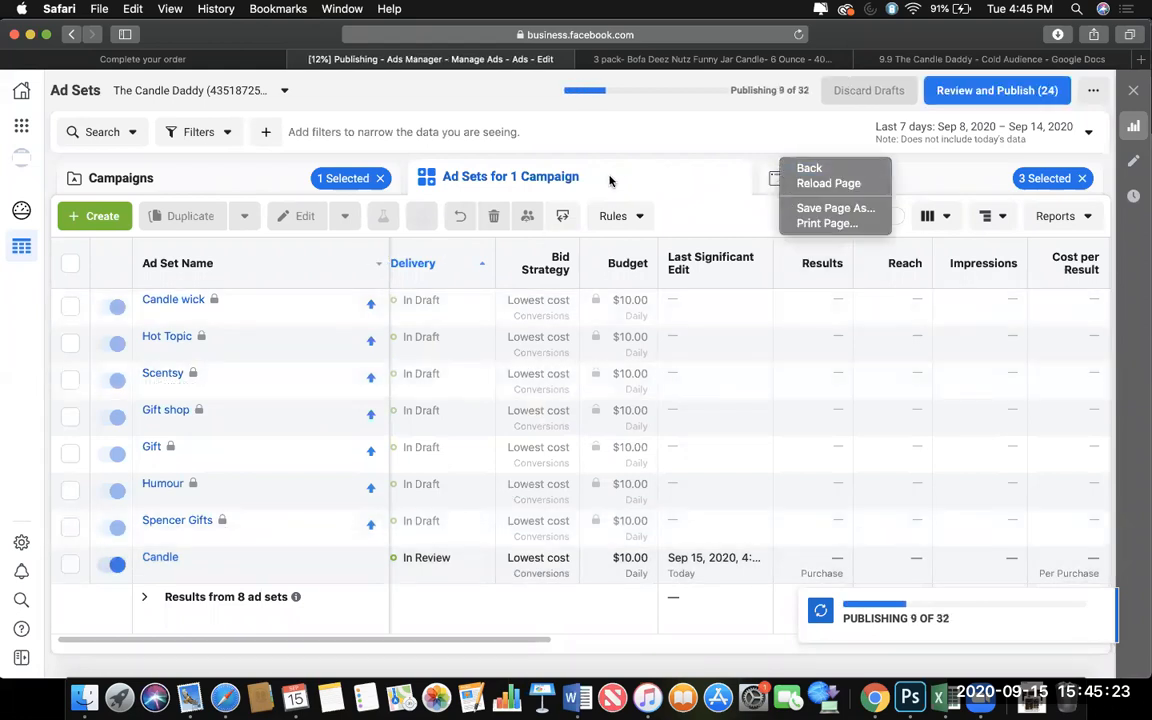
pyautogui.click(756, 182)
pyautogui.click(756, 180)
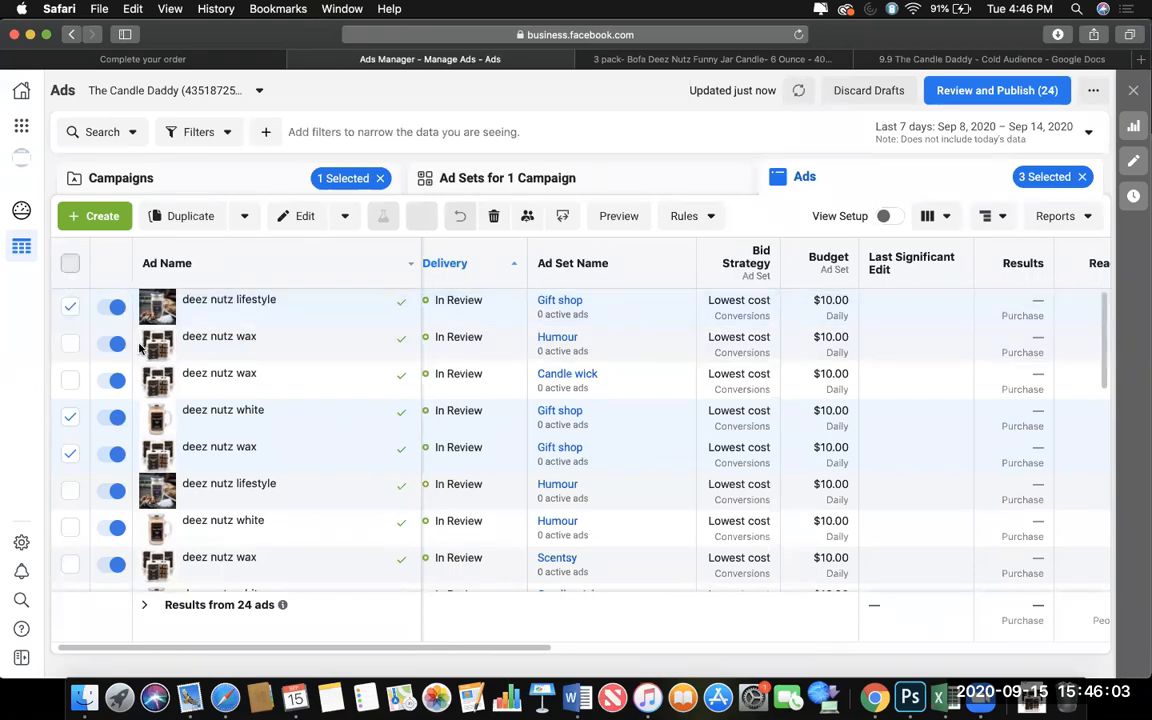
pyautogui.click(70, 264)
pyautogui.click(70, 268)
pyautogui.click(70, 268)
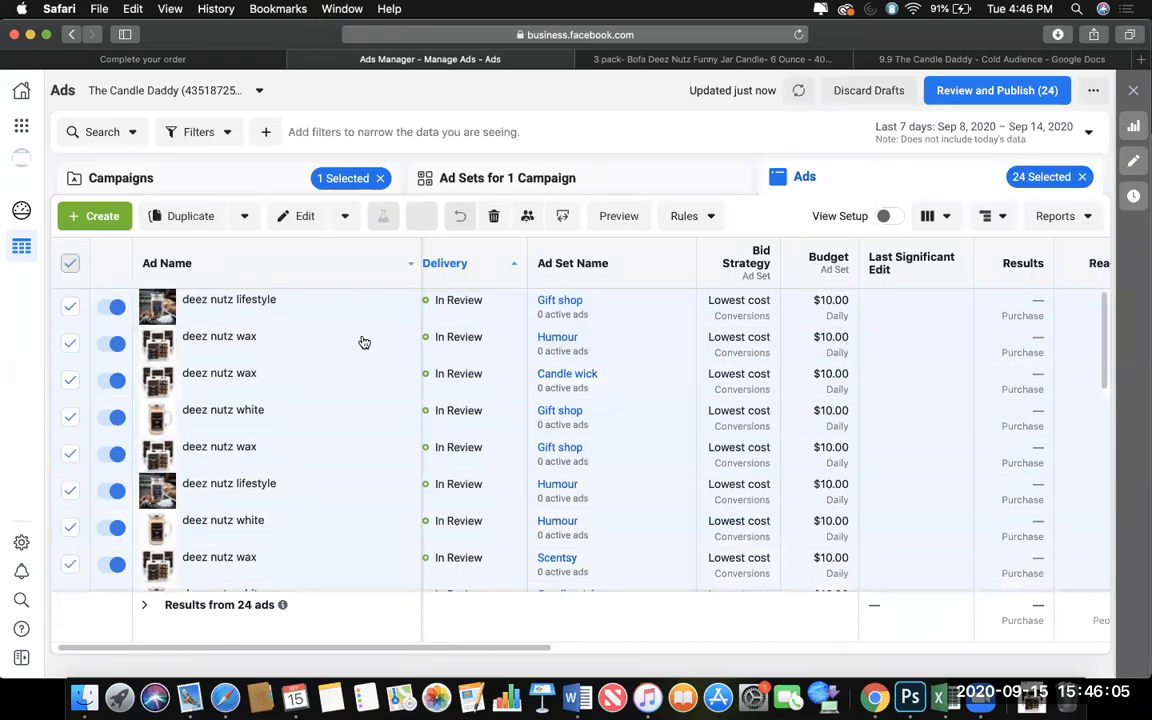
pyautogui.hscroll(3, 617, 440)
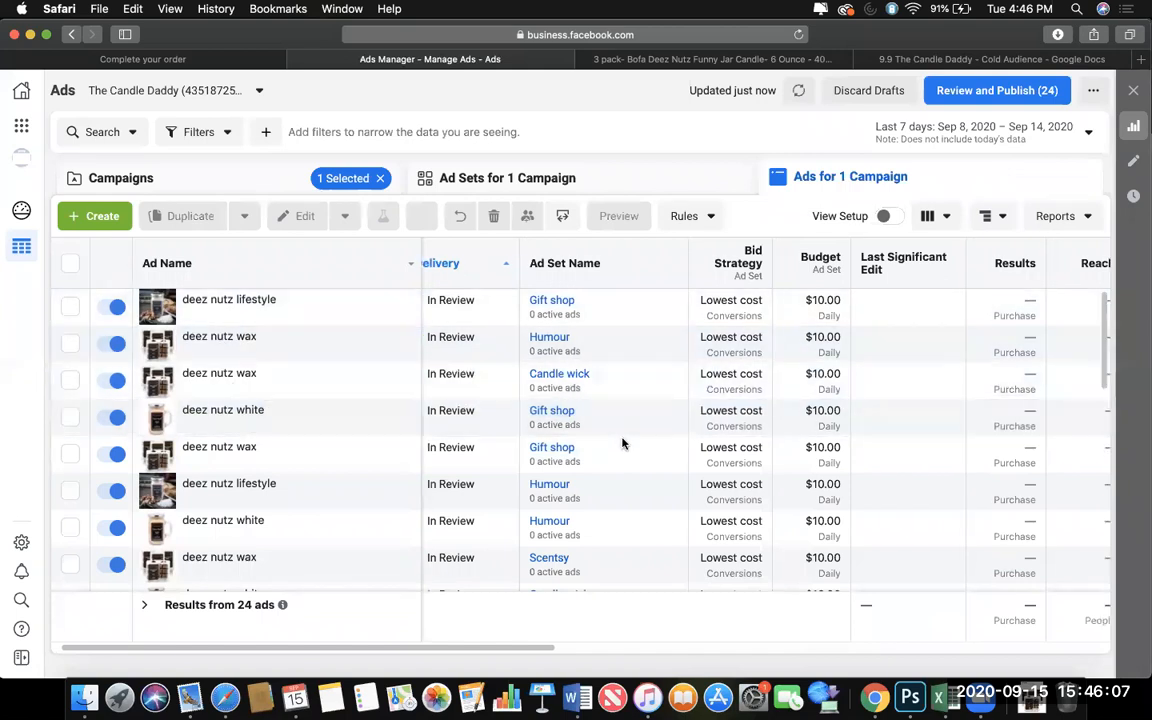
# Check the delivery status of the NON CBO: Interest Testing campaign's ads and ad sets.
pyautogui.moveTo(425, 651); pyautogui.dragTo(293, 614)
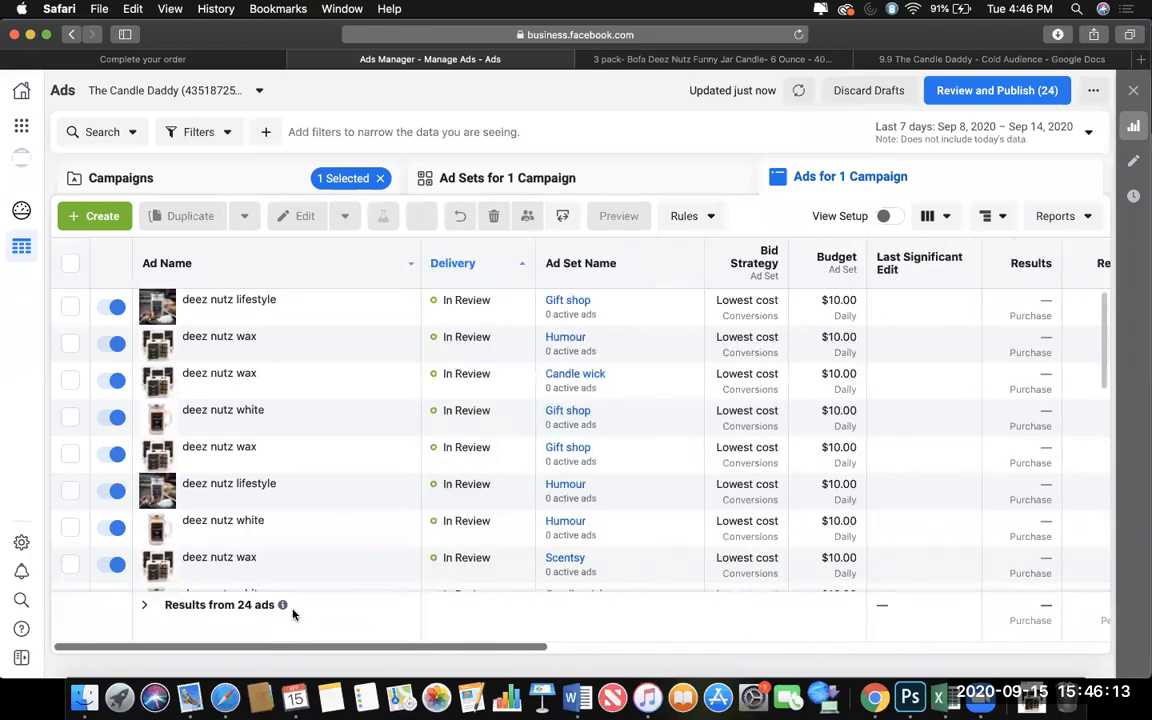
pyautogui.scroll(-10, 466, 440)
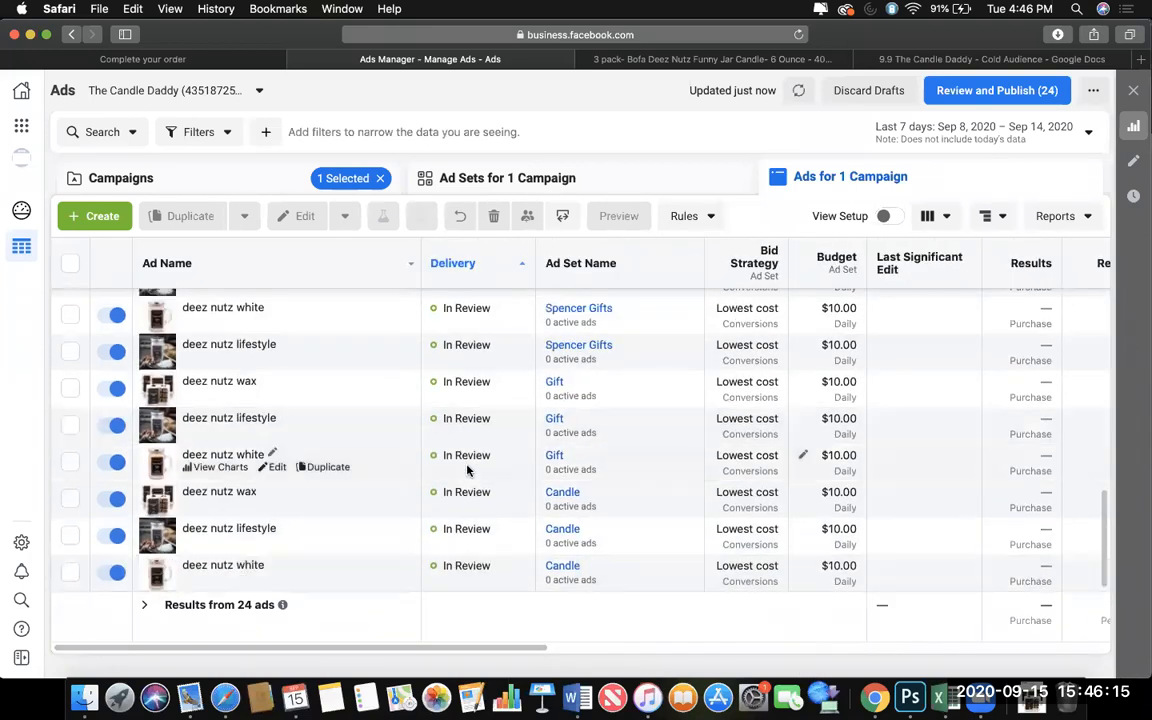
pyautogui.scroll(5, 466, 470)
pyautogui.click(430, 178)
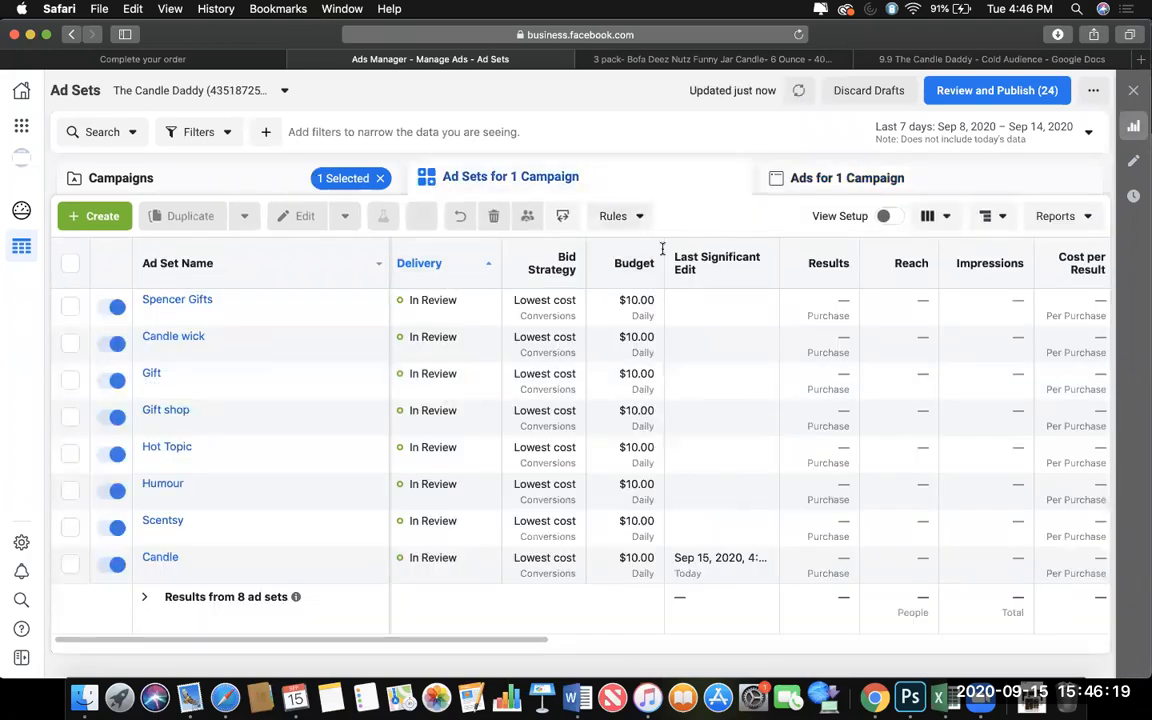
pyautogui.click(478, 313)
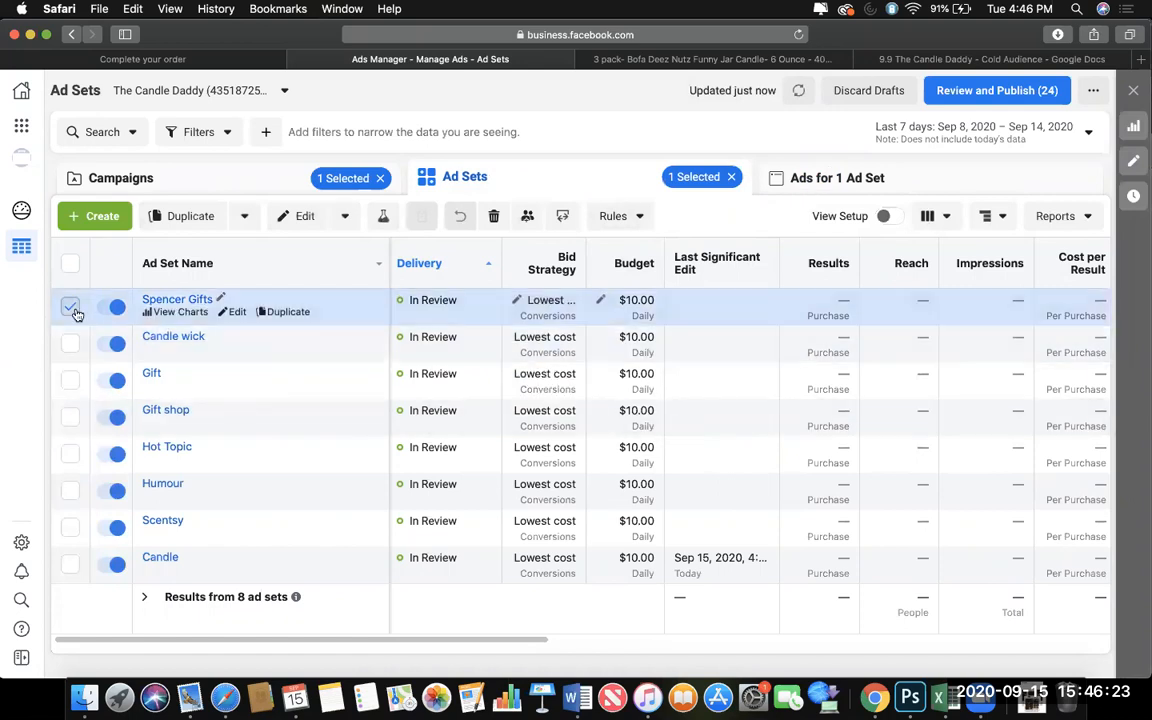
pyautogui.click(72, 310)
pyautogui.hscroll(1, 476, 450)
pyautogui.hscroll(3, 477, 450)
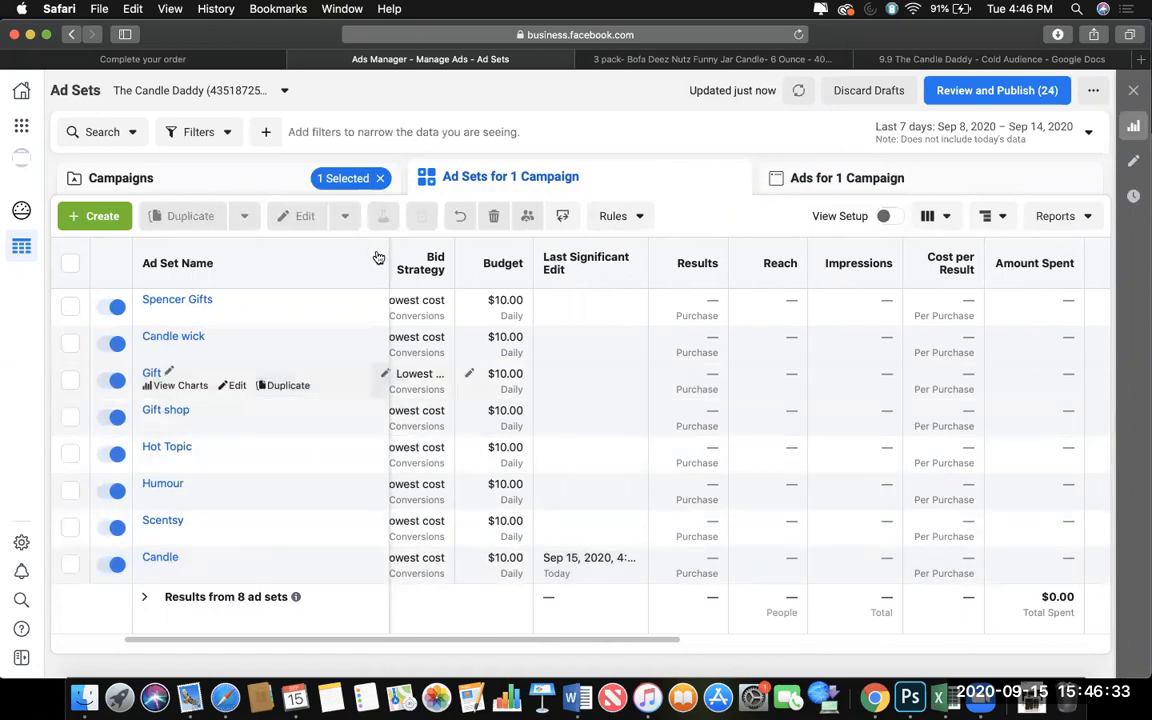
# Switch to the Candle Daddy campaign, look over its draft ad sets and ads, and publish all the remaining drafts.
pyautogui.click(290, 176)
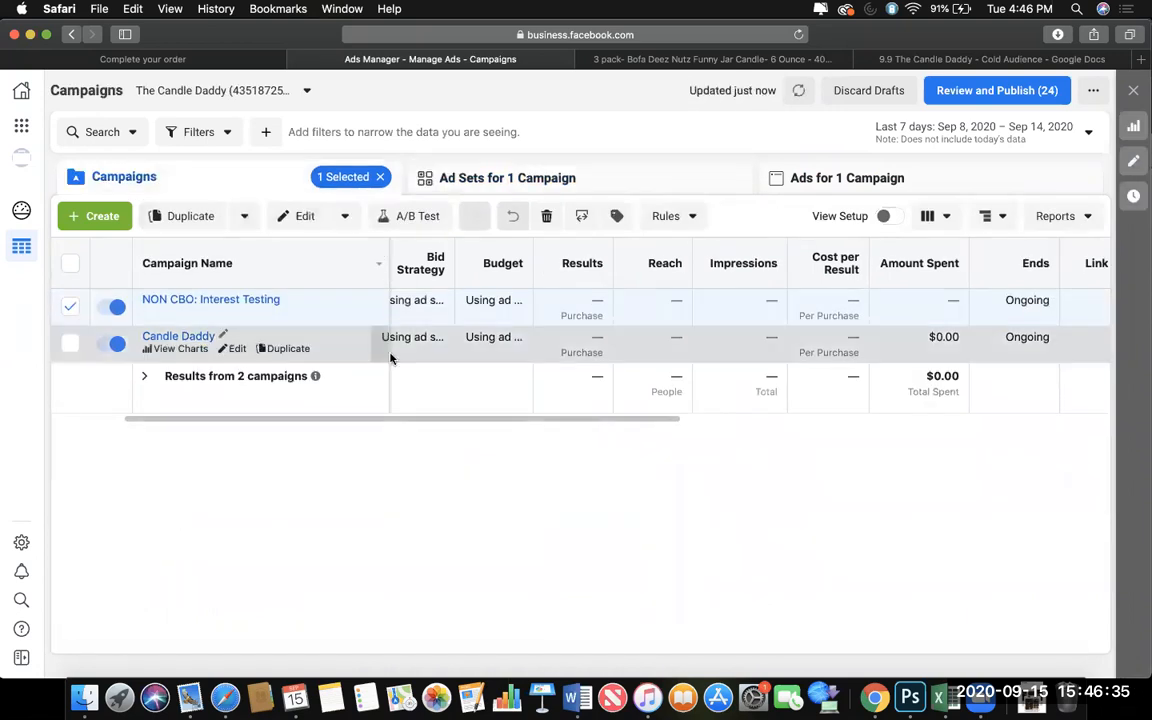
pyautogui.click(464, 353)
pyautogui.click(527, 176)
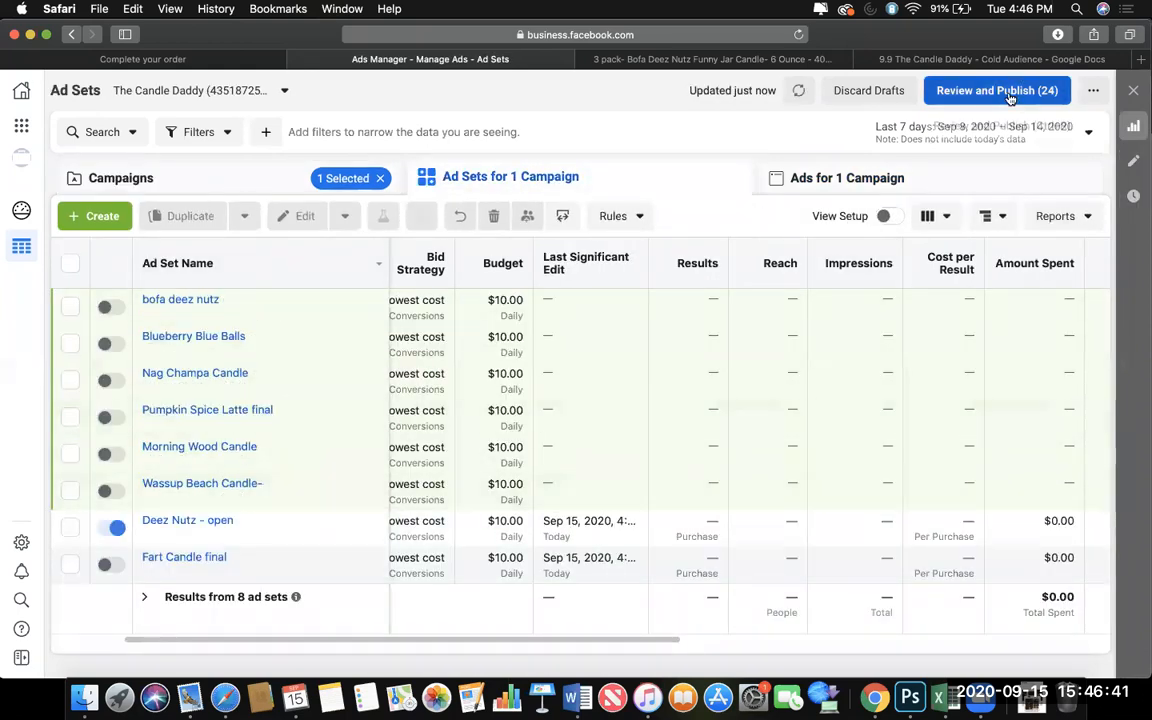
pyautogui.click(890, 180)
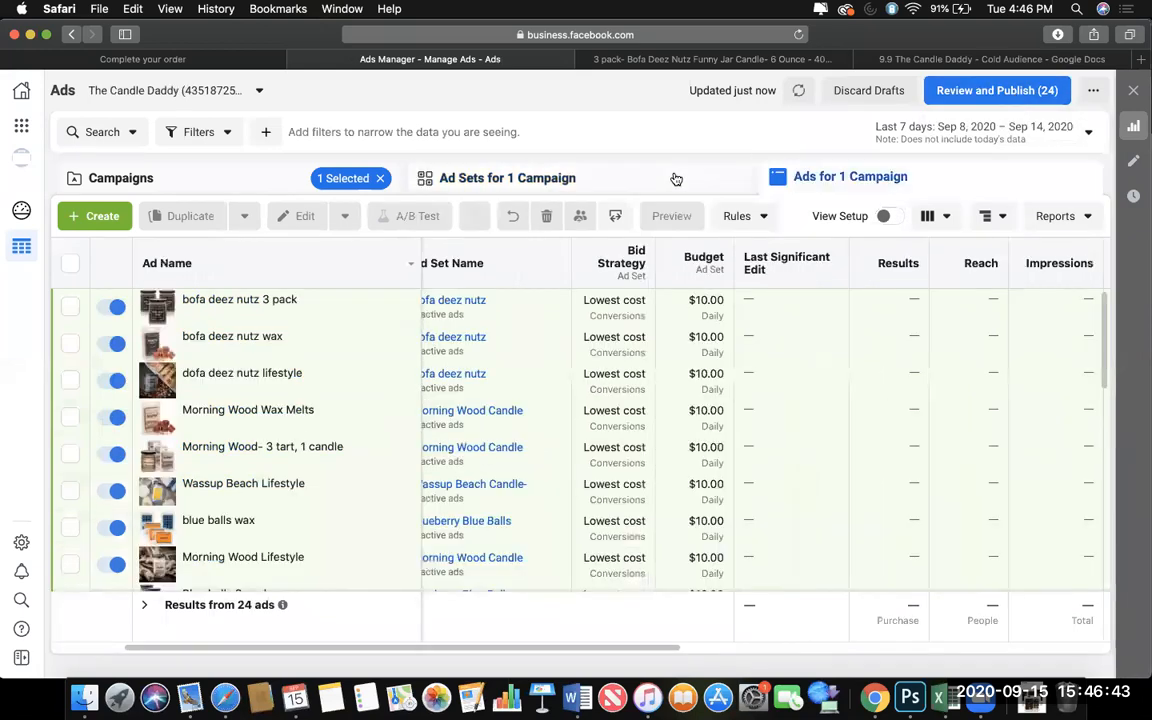
pyautogui.click(676, 178)
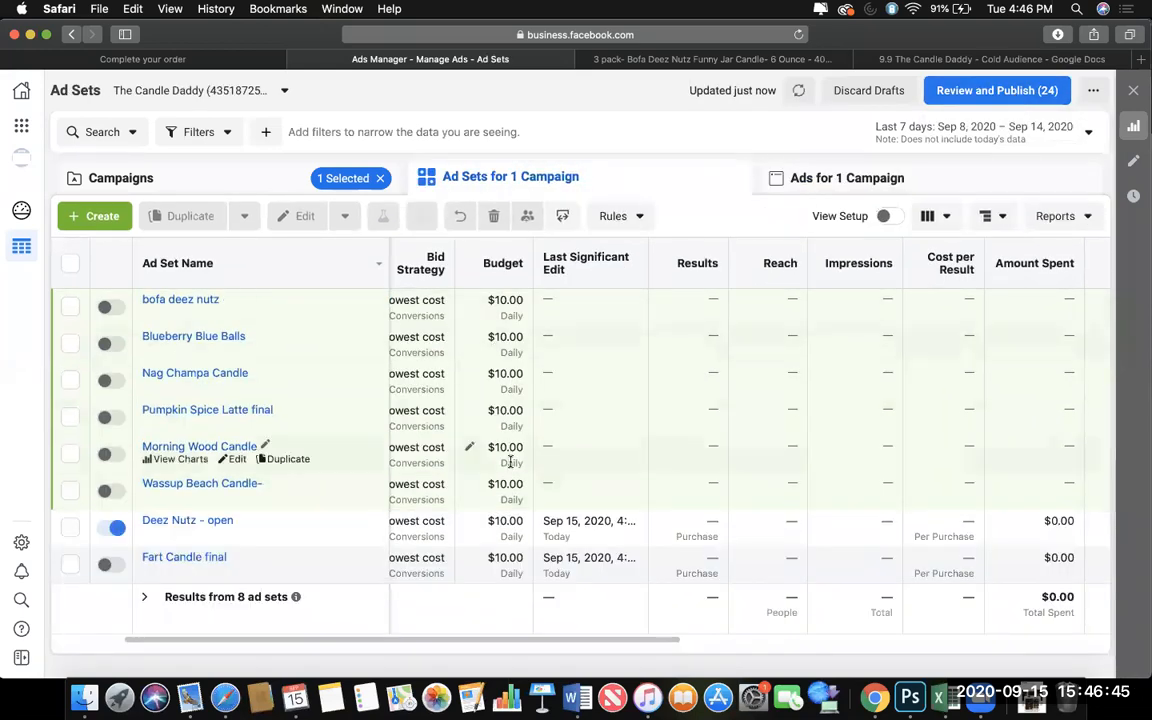
pyautogui.click(929, 100)
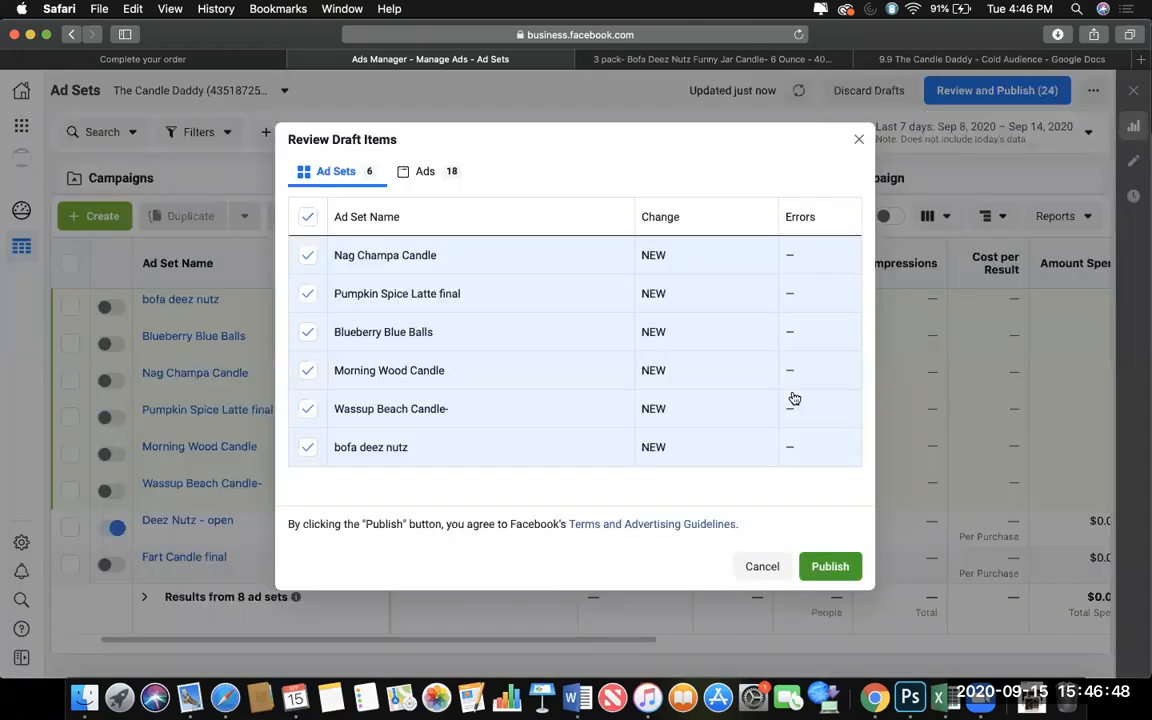
pyautogui.click(825, 566)
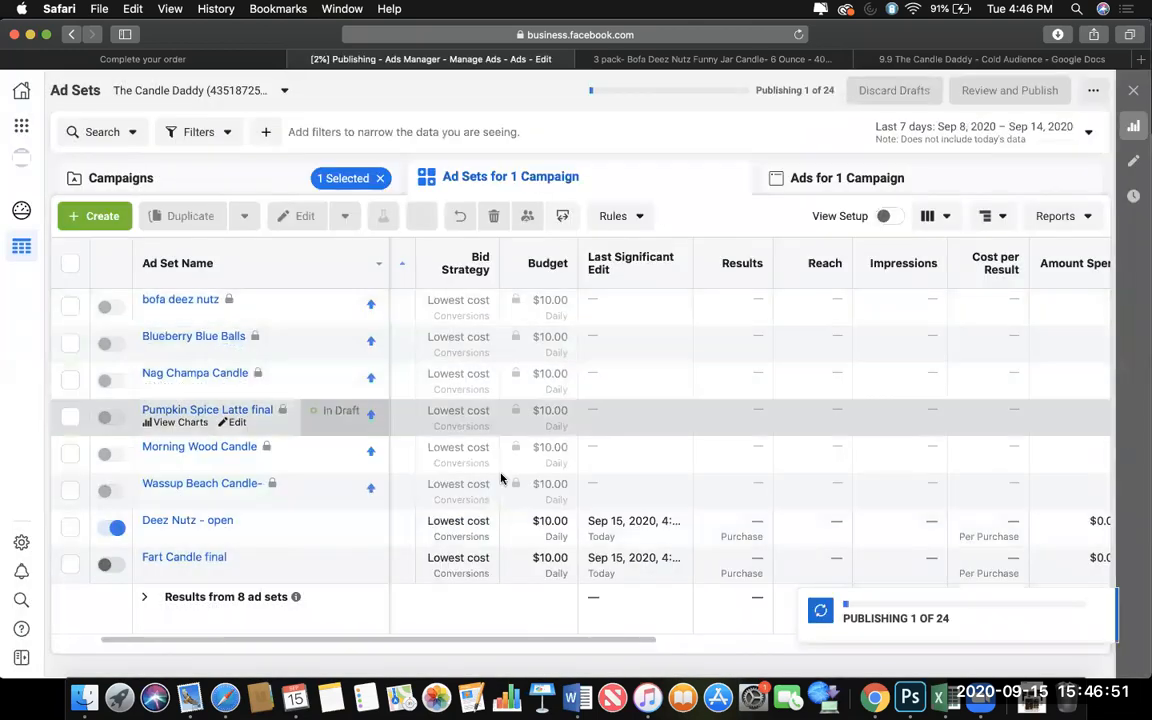
# Select only the Deez Nutz - open ad set and list its ads.
pyautogui.click(472, 557)
pyautogui.click(492, 503)
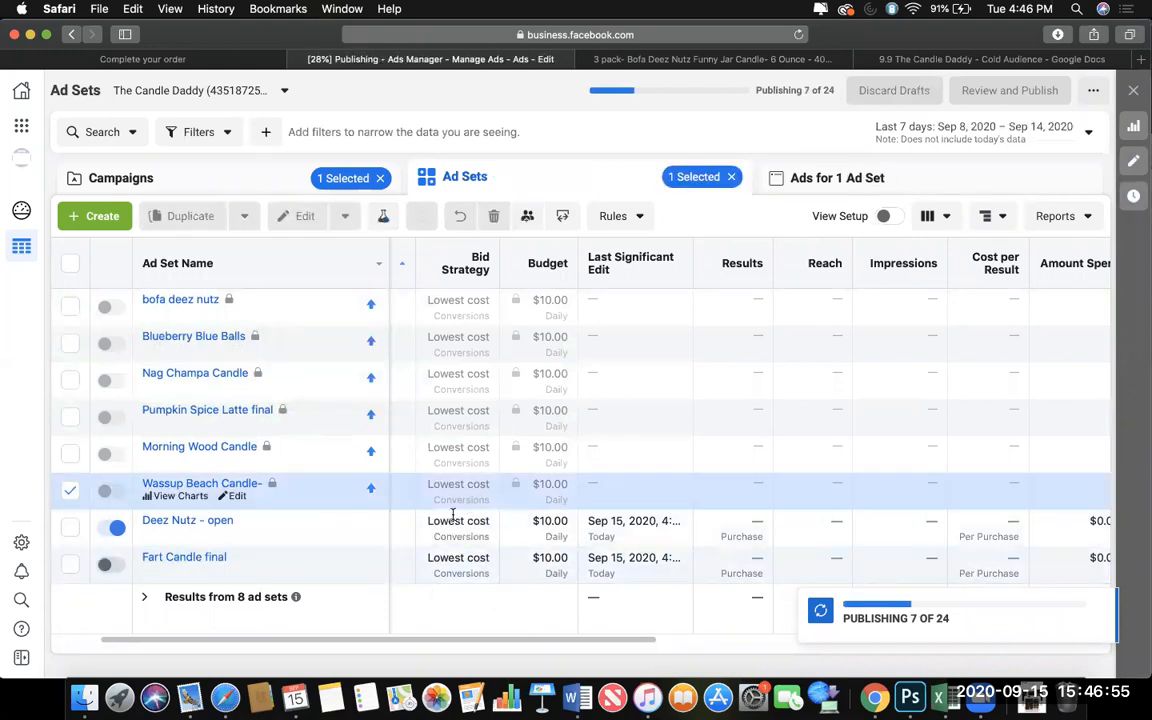
pyautogui.click(462, 524)
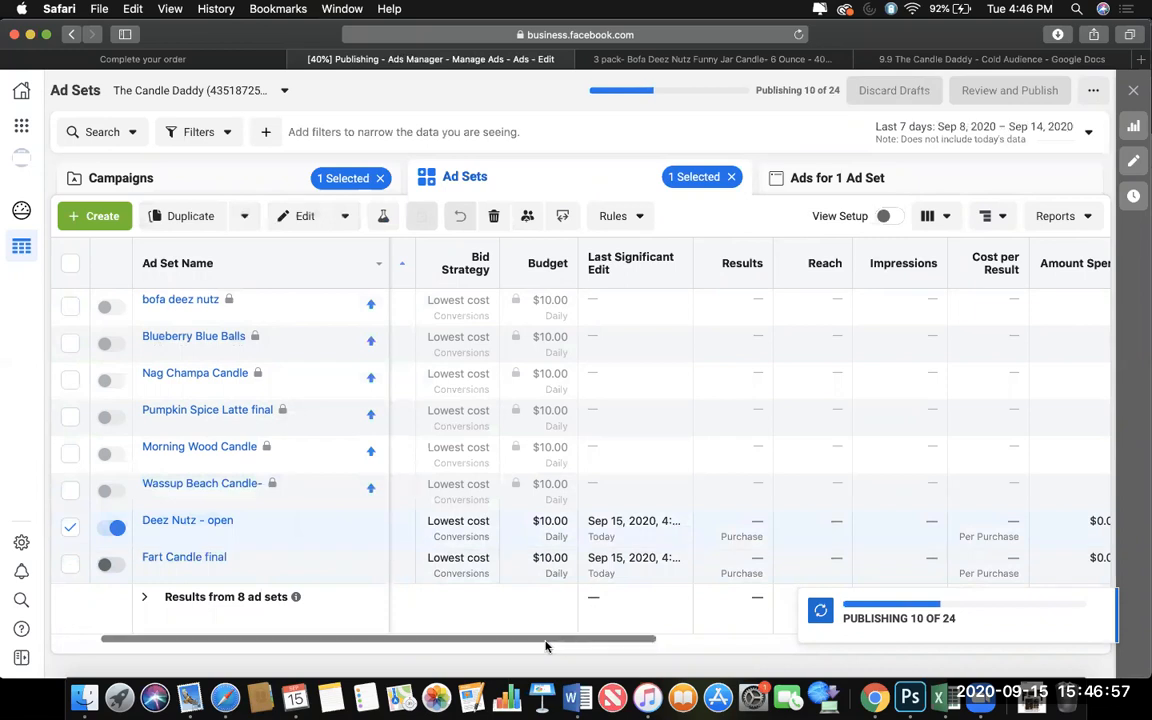
pyautogui.moveTo(548, 640); pyautogui.dragTo(483, 640)
pyautogui.click(828, 178)
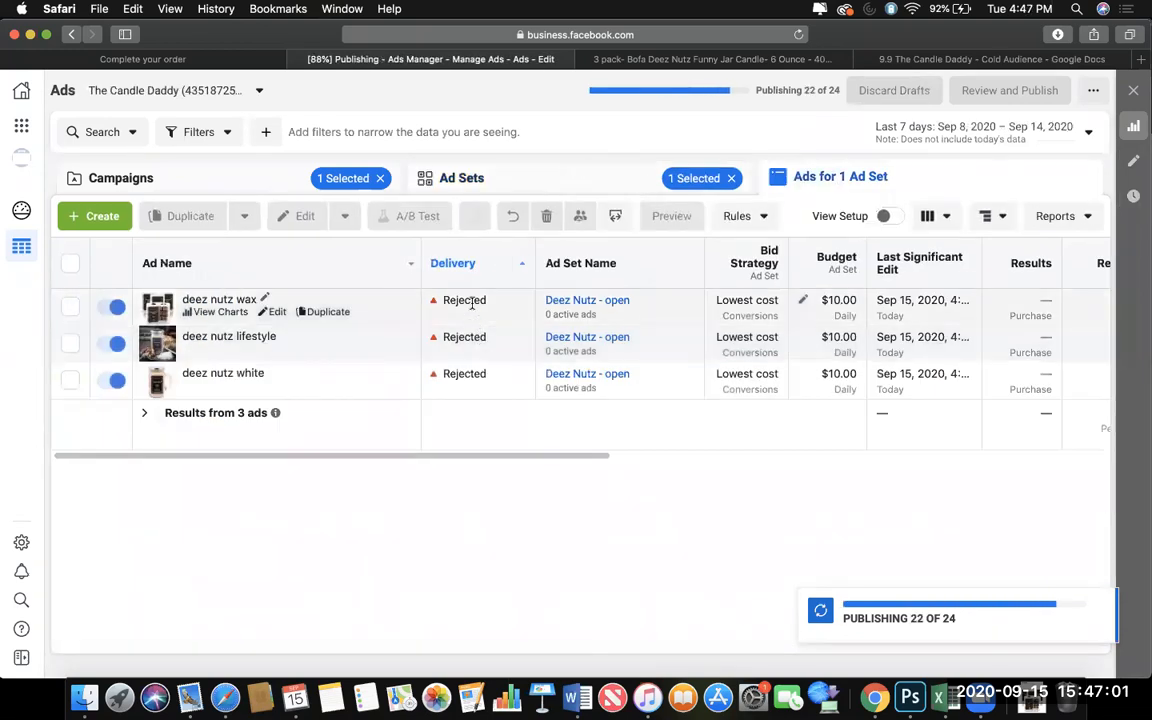
# Open the account quality page from the deez nutz wax ad's rejection and inspect the NON CBO: Interest Testing campaign's policy violations.
pyautogui.moveTo(470, 305)
pyautogui.click(499, 392)
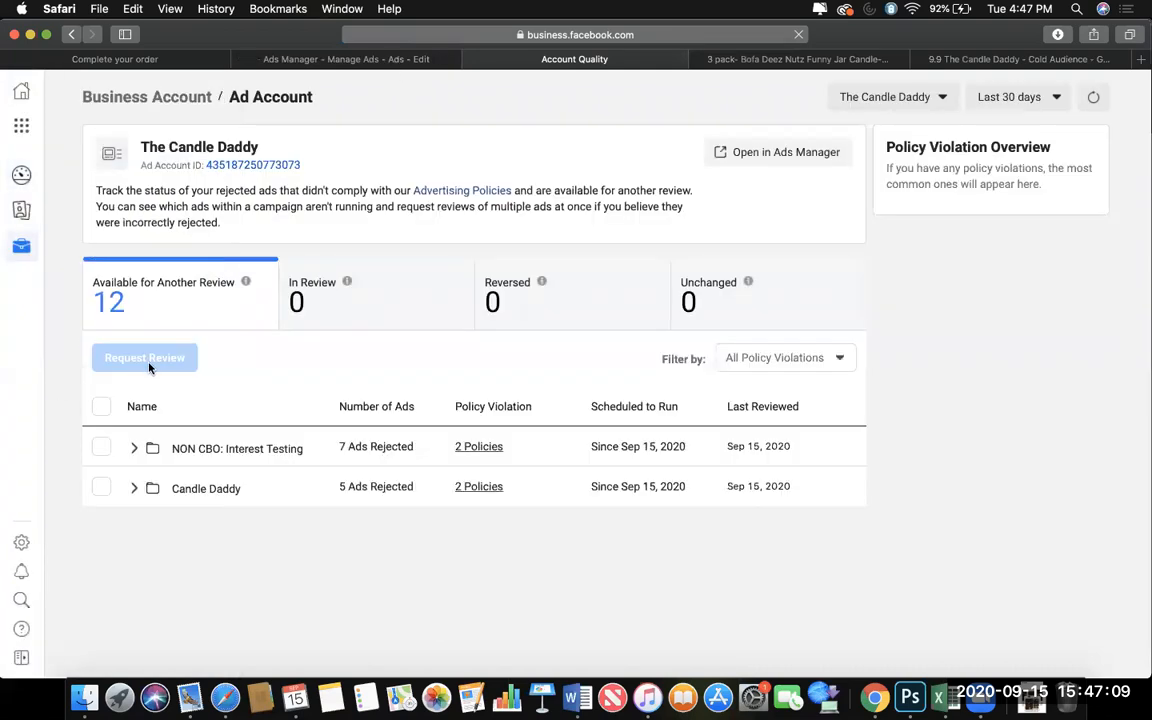
pyautogui.moveTo(475, 445)
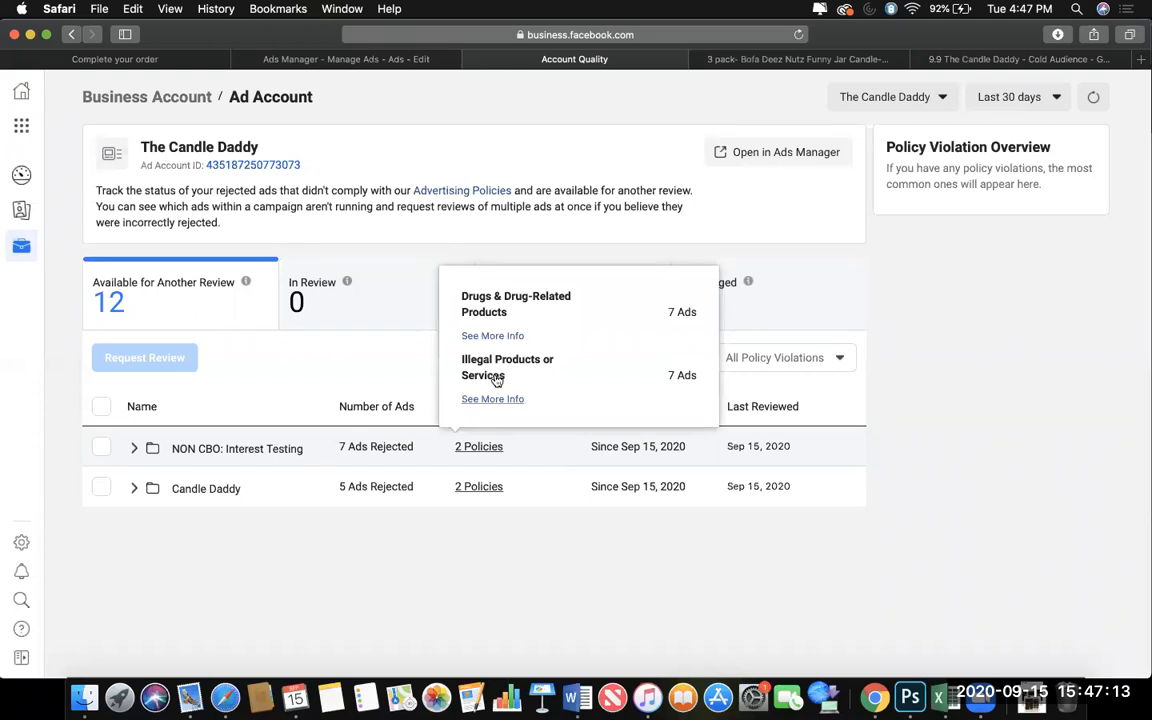
# Submit the rejected ads of both campaigns for another review, and return to the Ads Manager page.
pyautogui.click(101, 406)
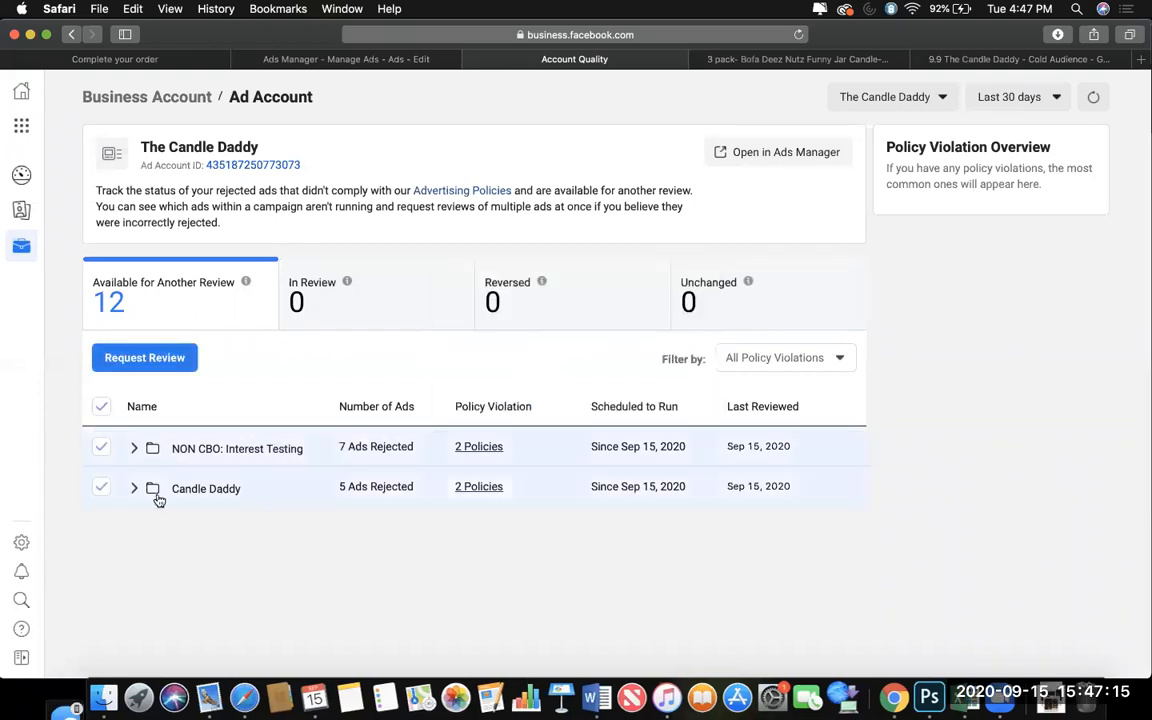
pyautogui.moveTo(484, 446)
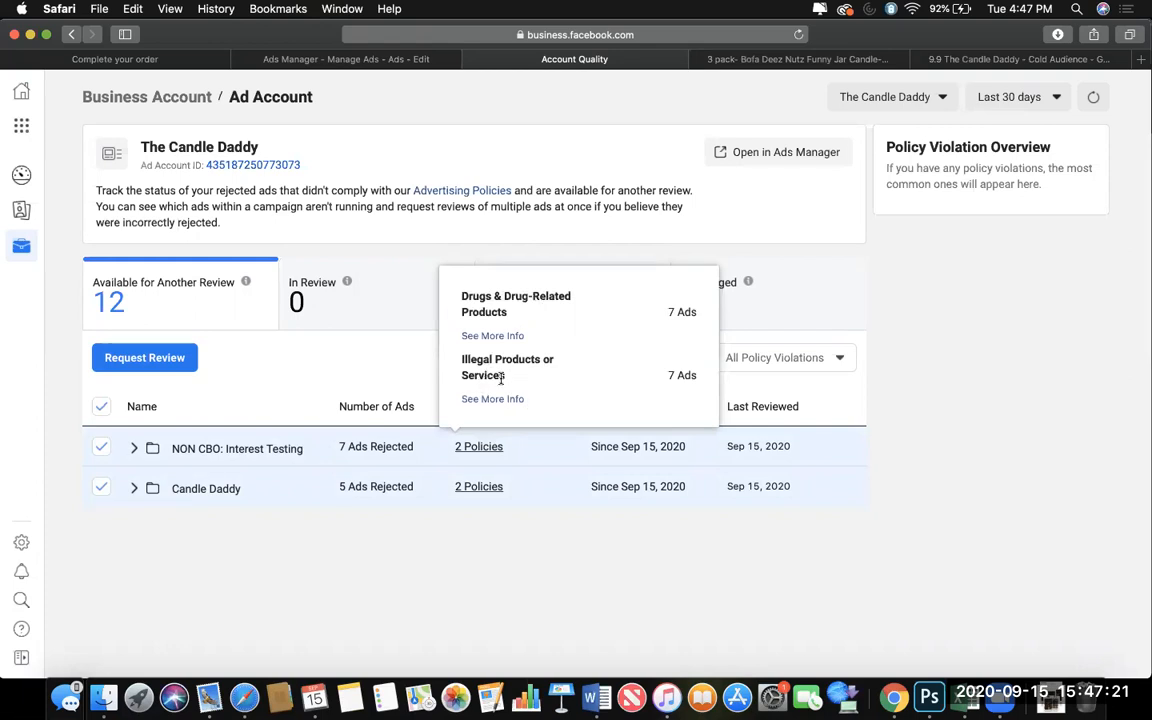
pyautogui.click(172, 364)
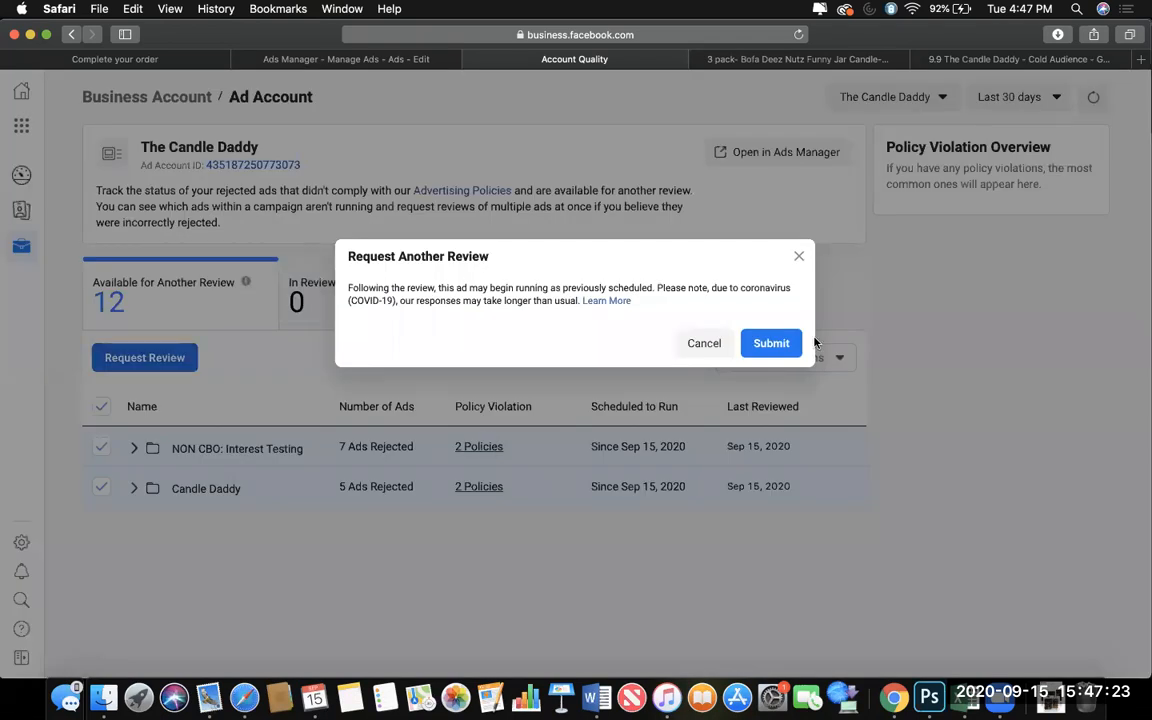
pyautogui.click(796, 343)
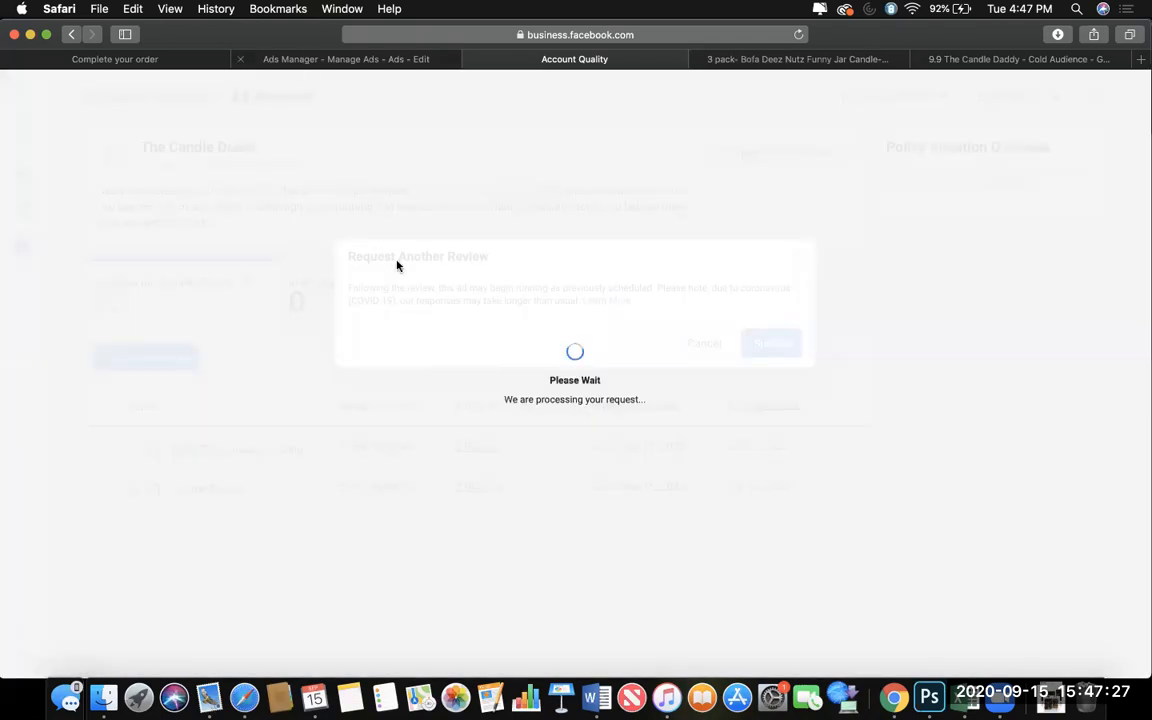
pyautogui.click(346, 59)
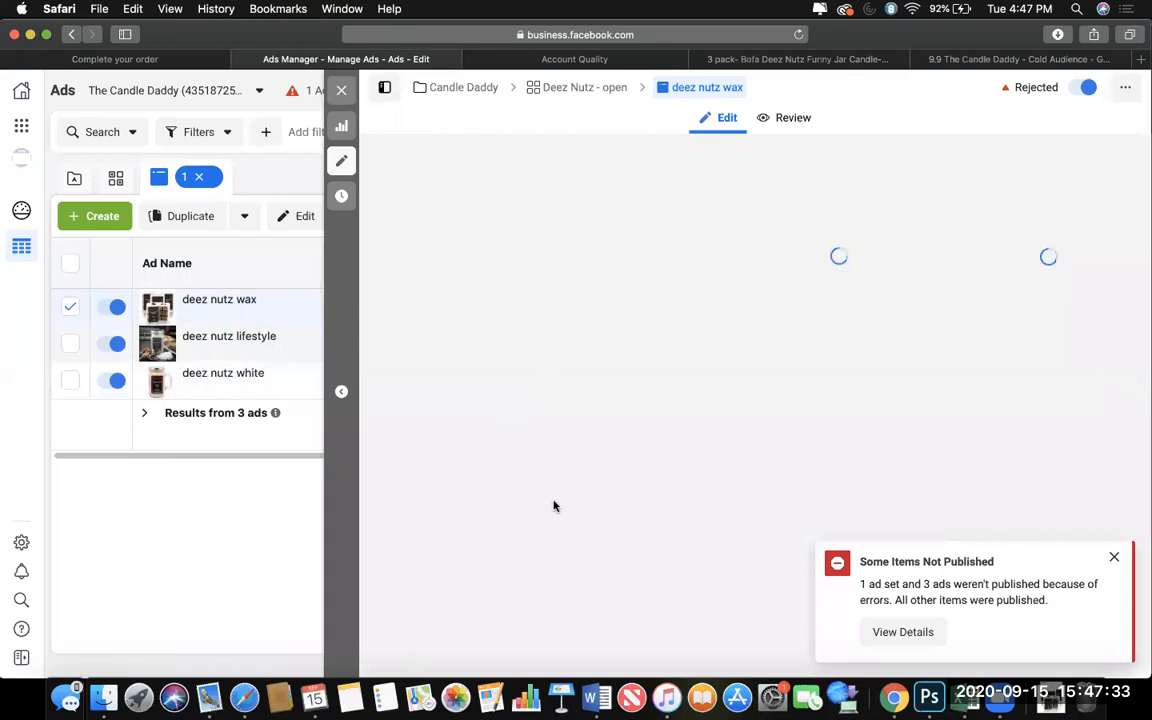
# Review the deez nutz wax ad's setup, primary text, headline, destination URL and tracking settings.
pyautogui.click(1114, 556)
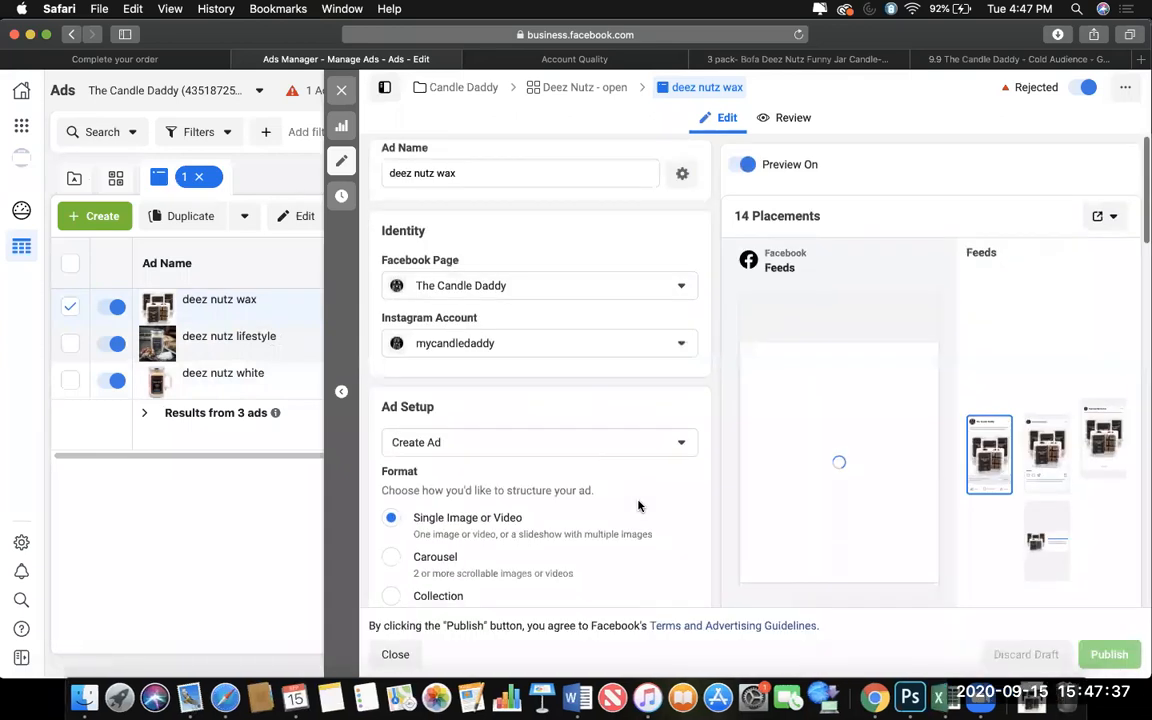
pyautogui.scroll(-3, 638, 506)
pyautogui.scroll(-5, 635, 517)
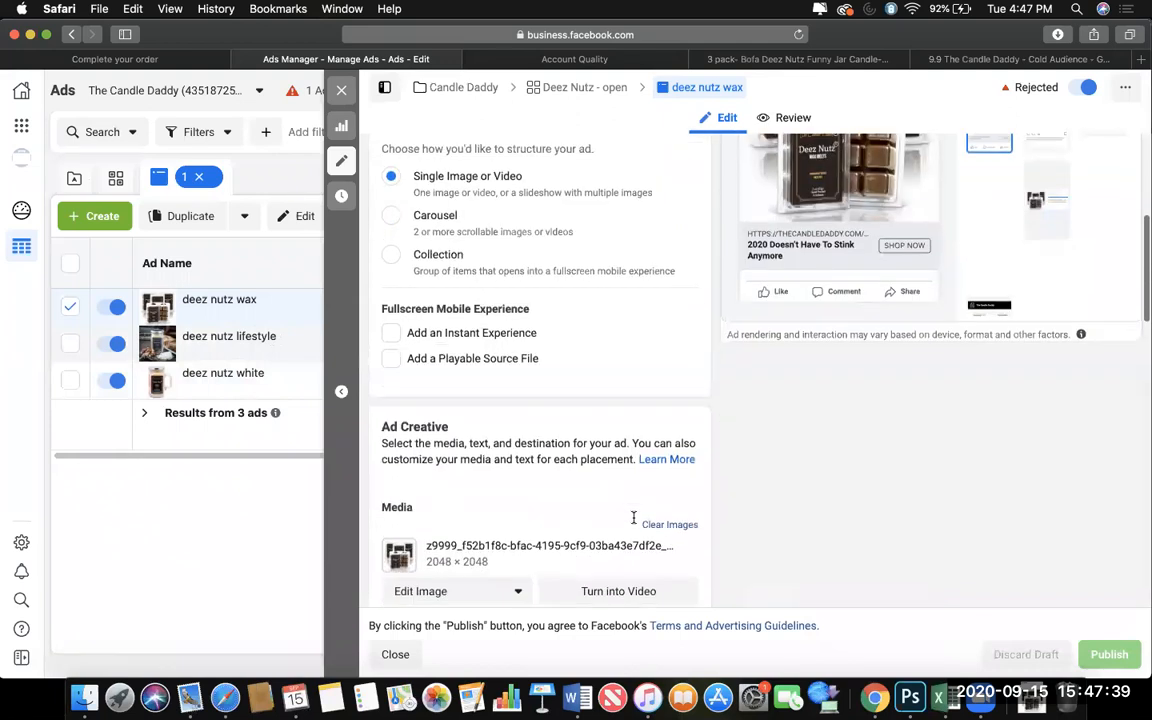
pyautogui.scroll(-8, 620, 547)
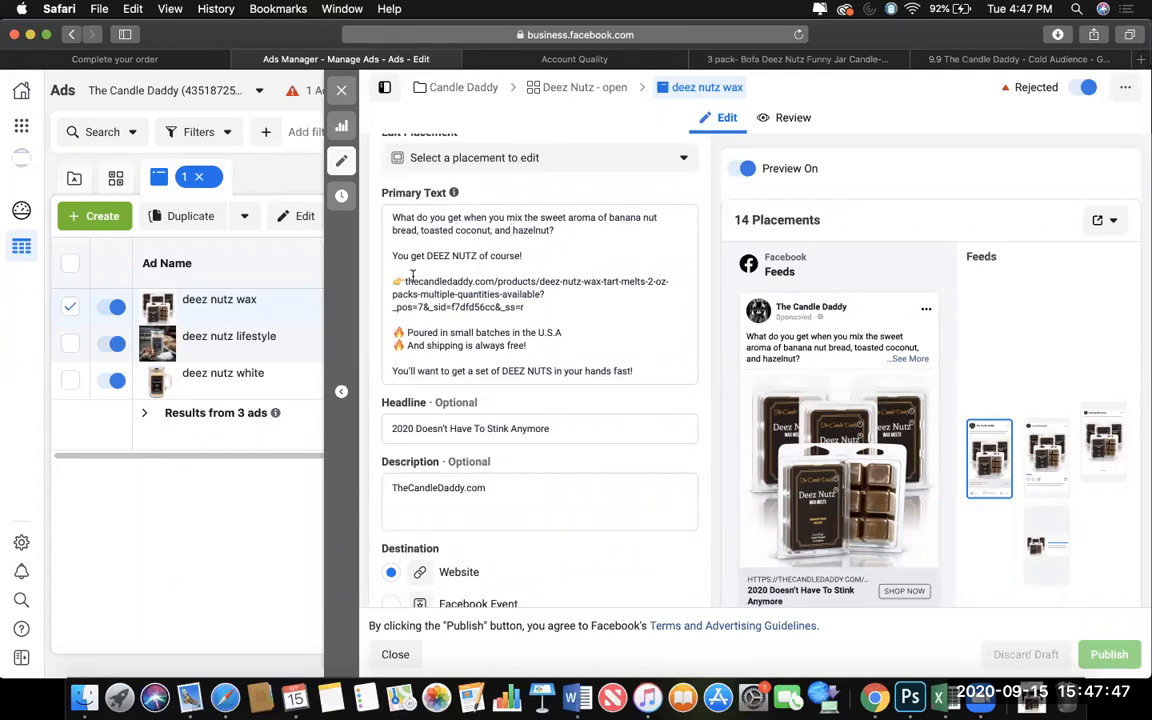
pyautogui.click(499, 331)
pyautogui.moveTo(229, 303)
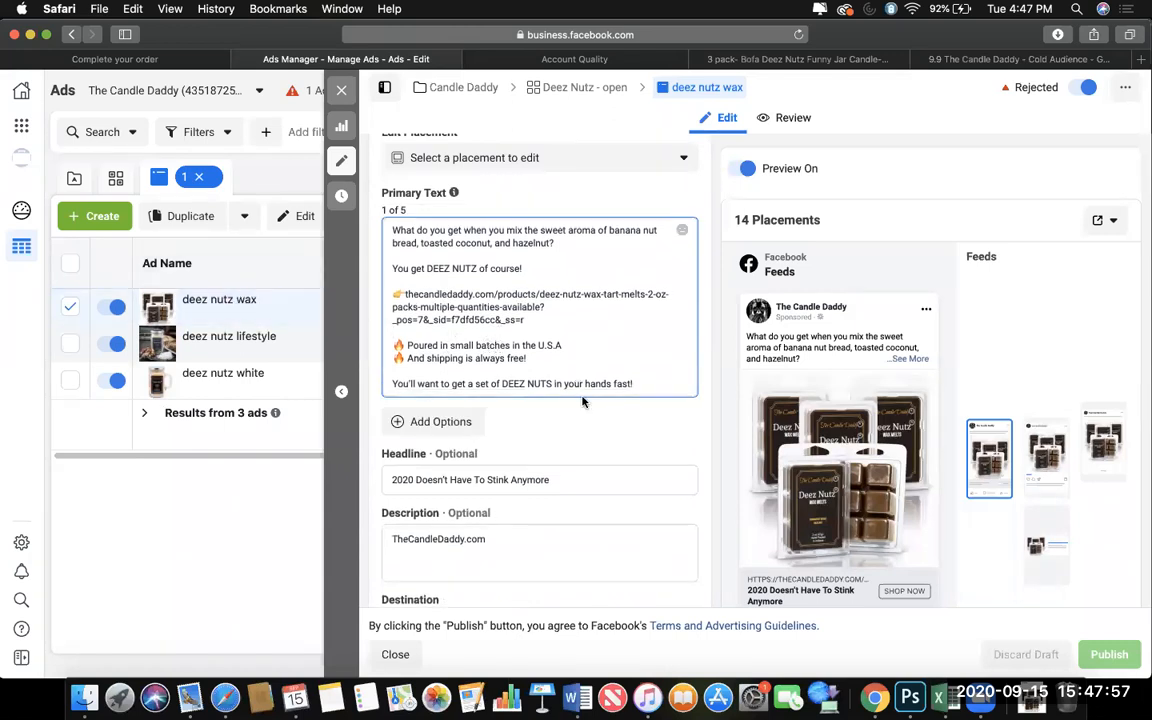
pyautogui.scroll(-2, 583, 402)
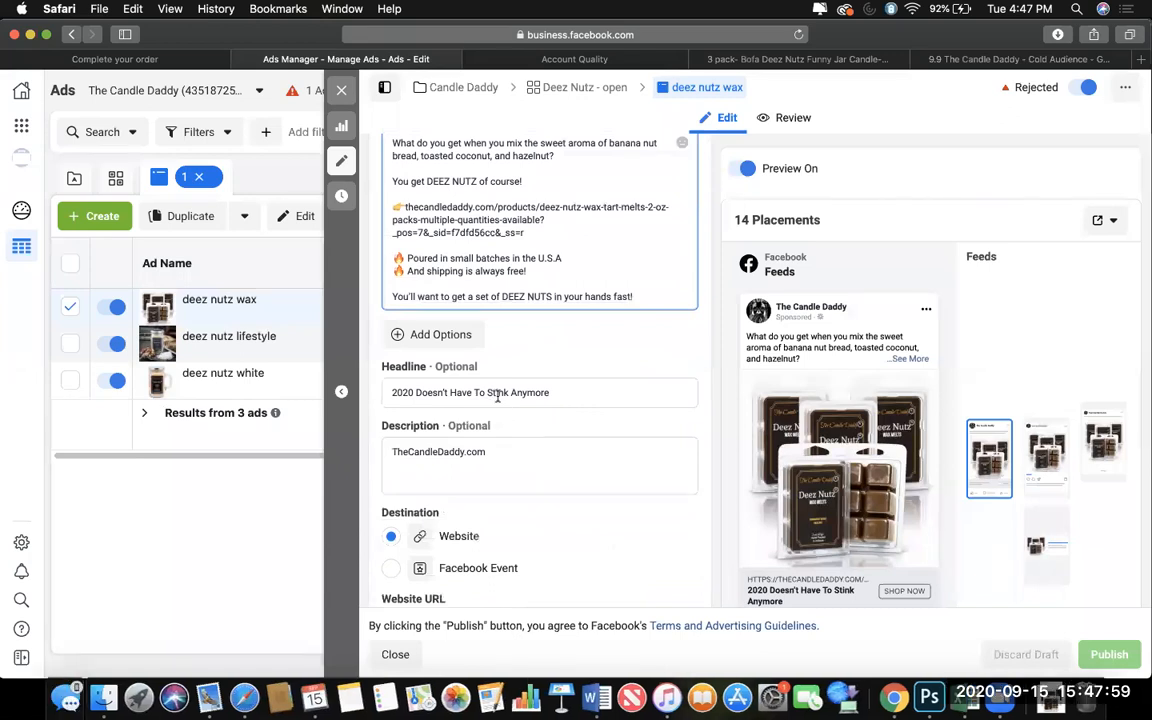
pyautogui.scroll(-5, 527, 428)
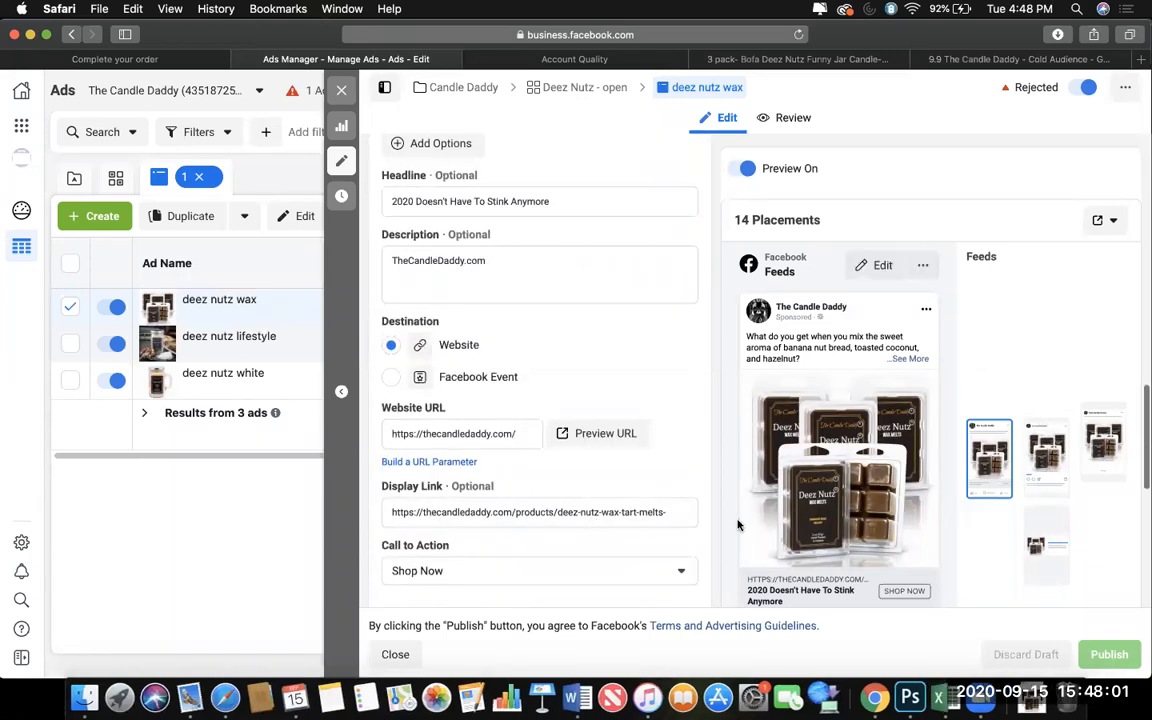
pyautogui.scroll(-7, 640, 537)
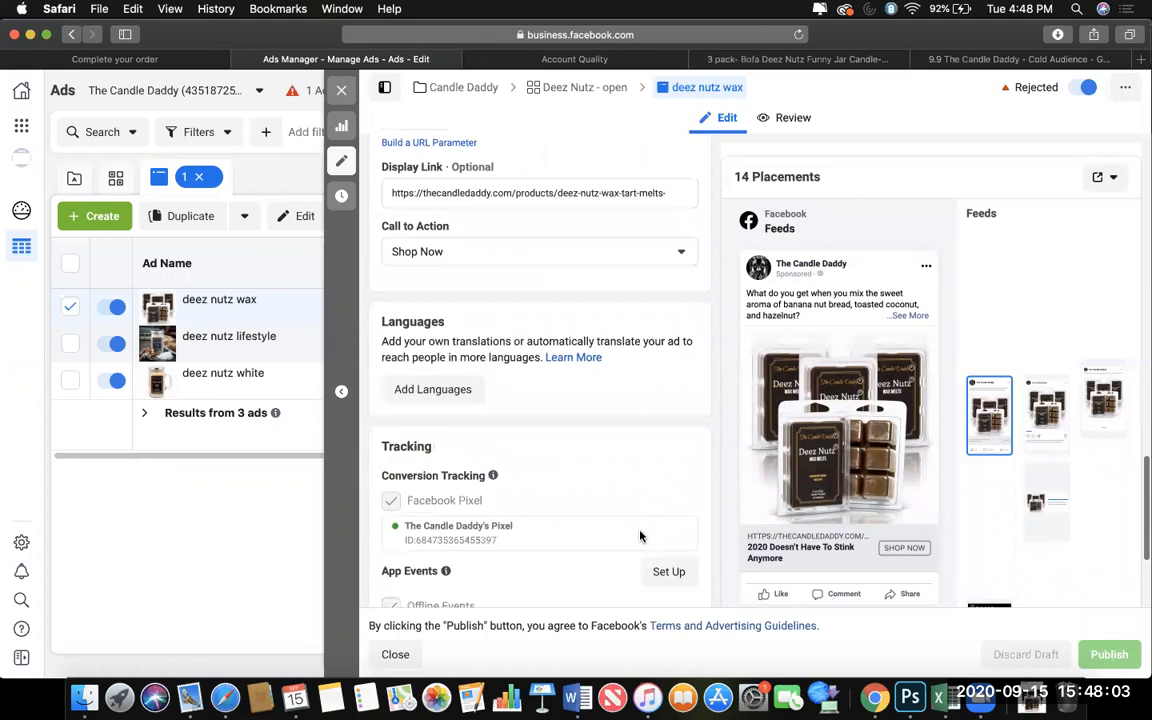
pyautogui.scroll(-1, 659, 567)
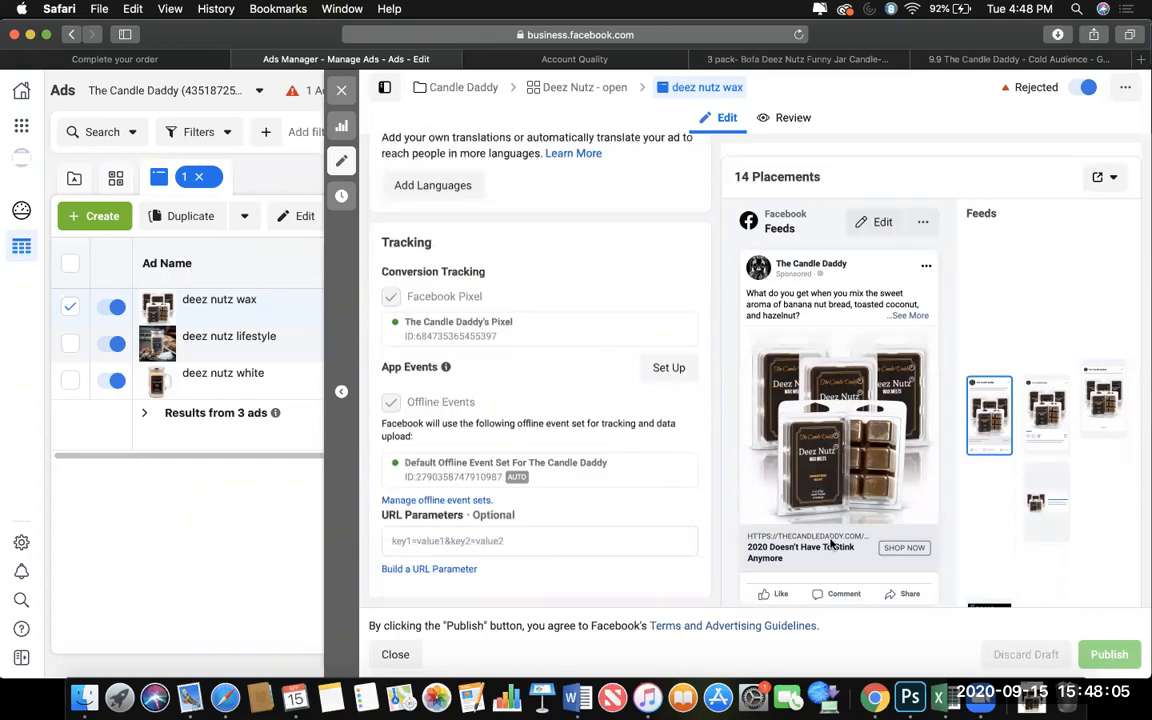
pyautogui.scroll(4, 617, 500)
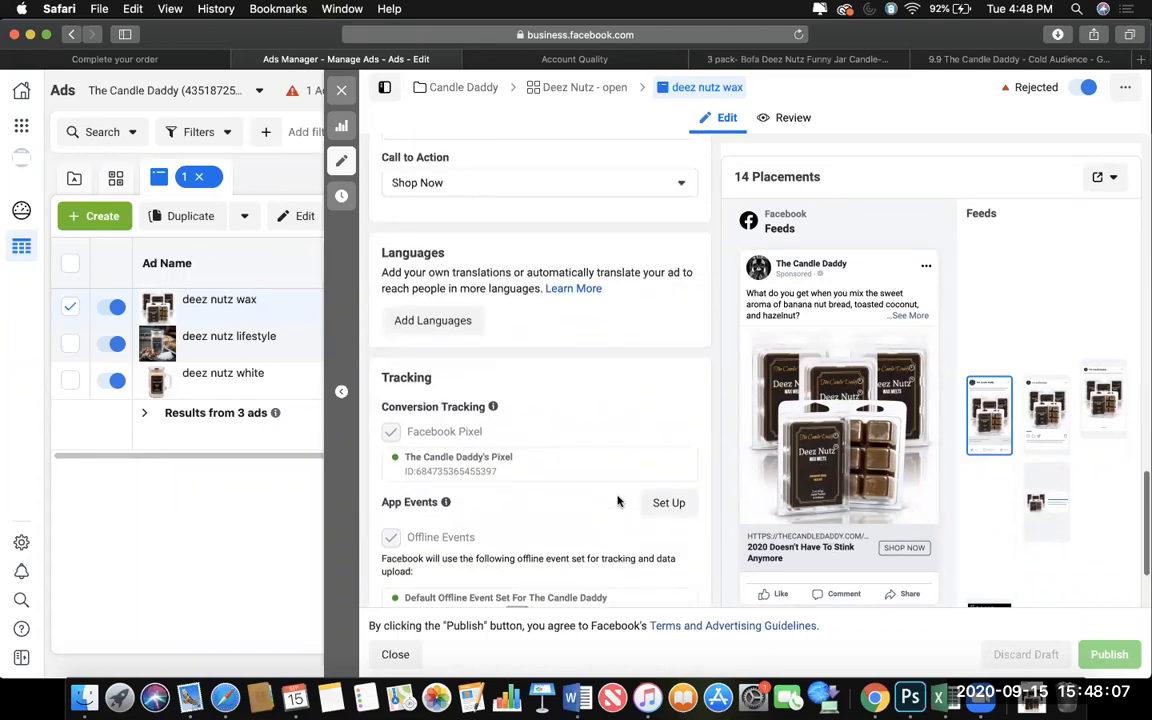
pyautogui.scroll(3, 617, 500)
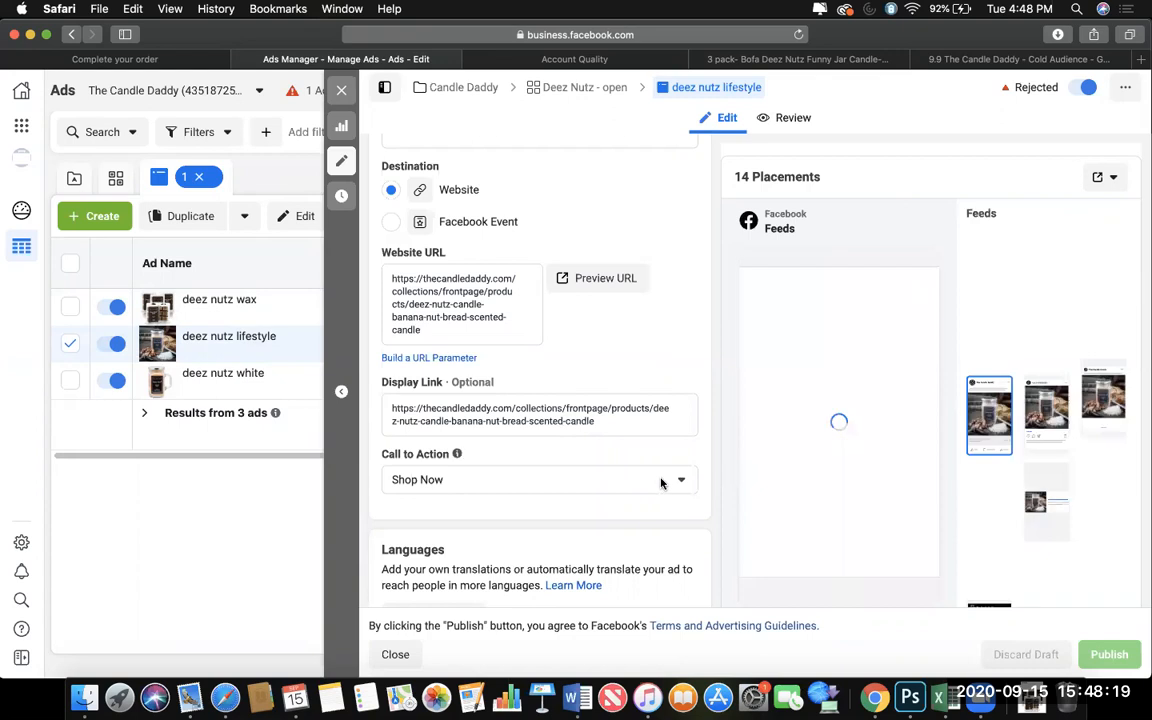
# Review the deez nutz lifestyle ad's copy and the additional primary text options offered for it.
pyautogui.scroll(5, 655, 478)
pyautogui.scroll(3, 655, 481)
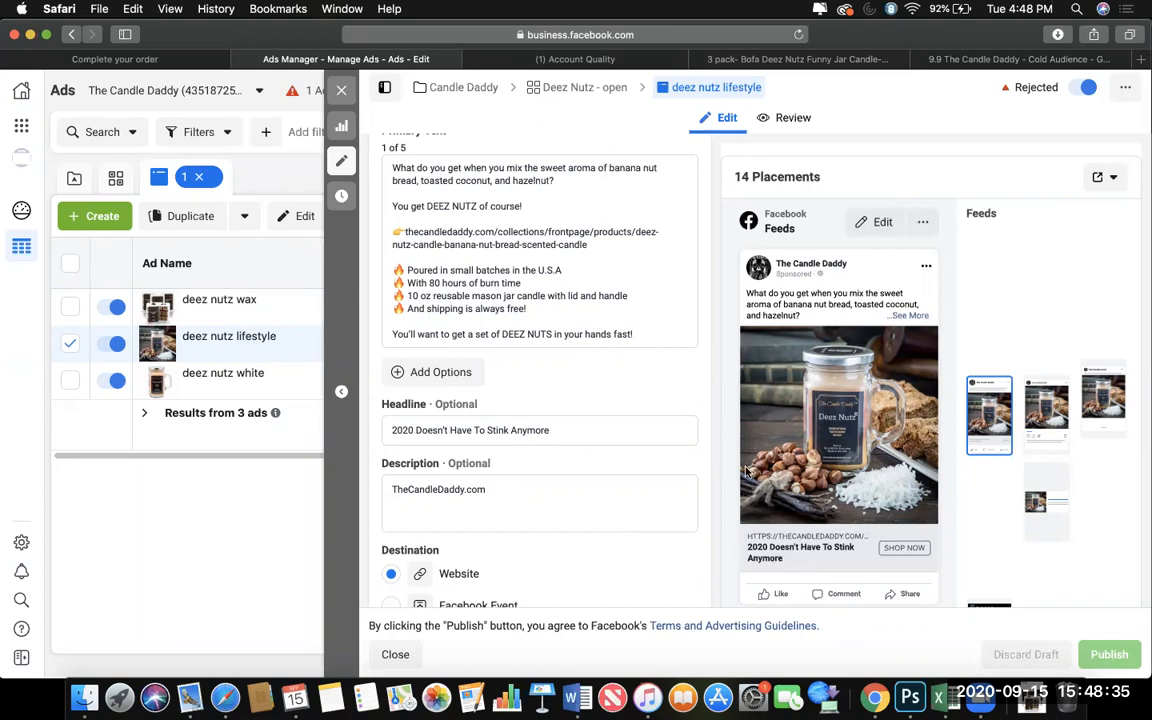
pyautogui.click(436, 374)
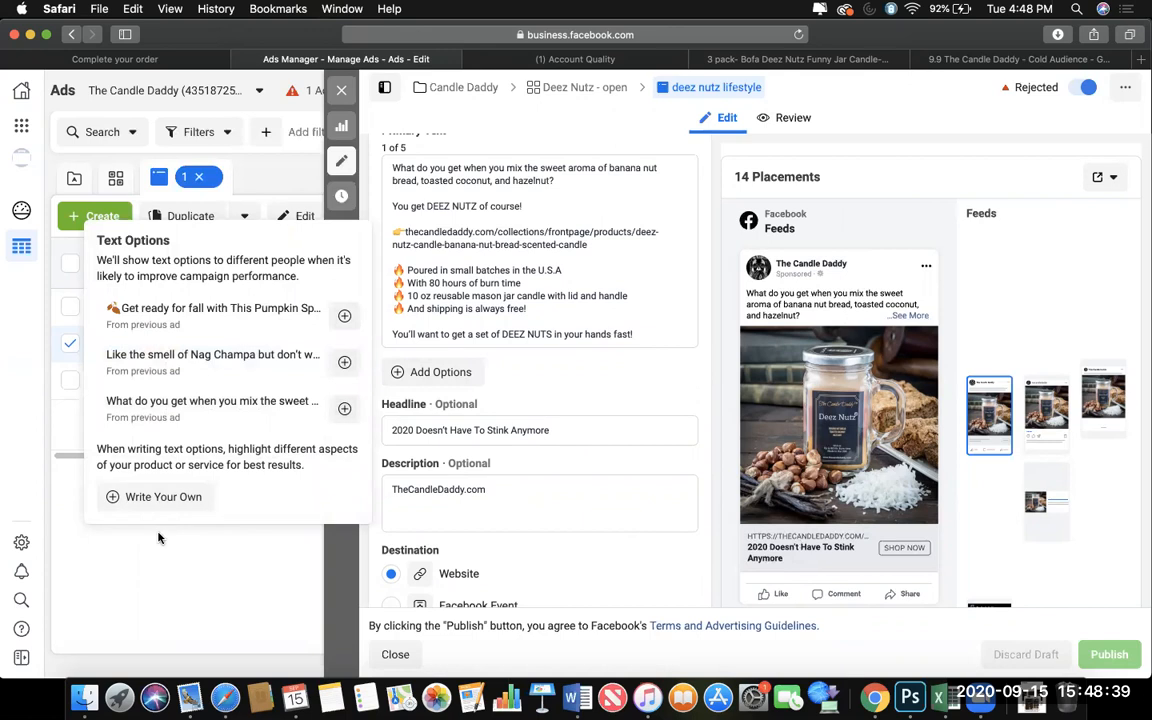
pyautogui.click(67, 428)
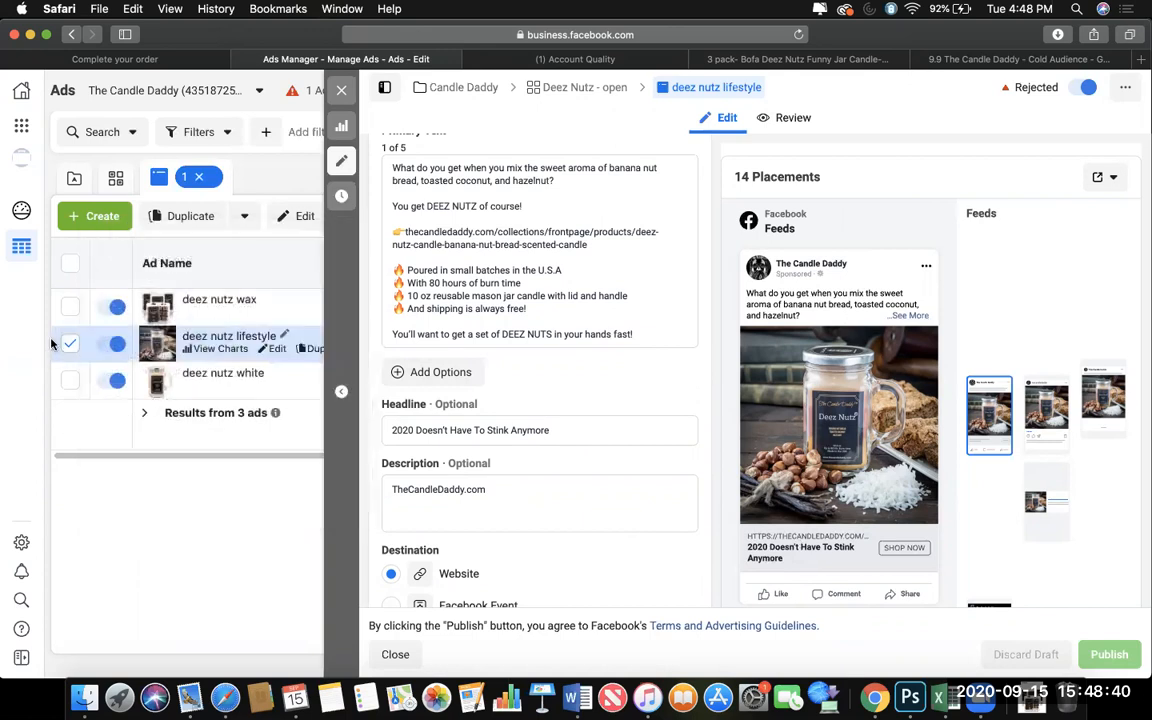
# Select only the deez nutz white ad, look over its charts and ad preview, and return to the ads list.
pyautogui.click(137, 379)
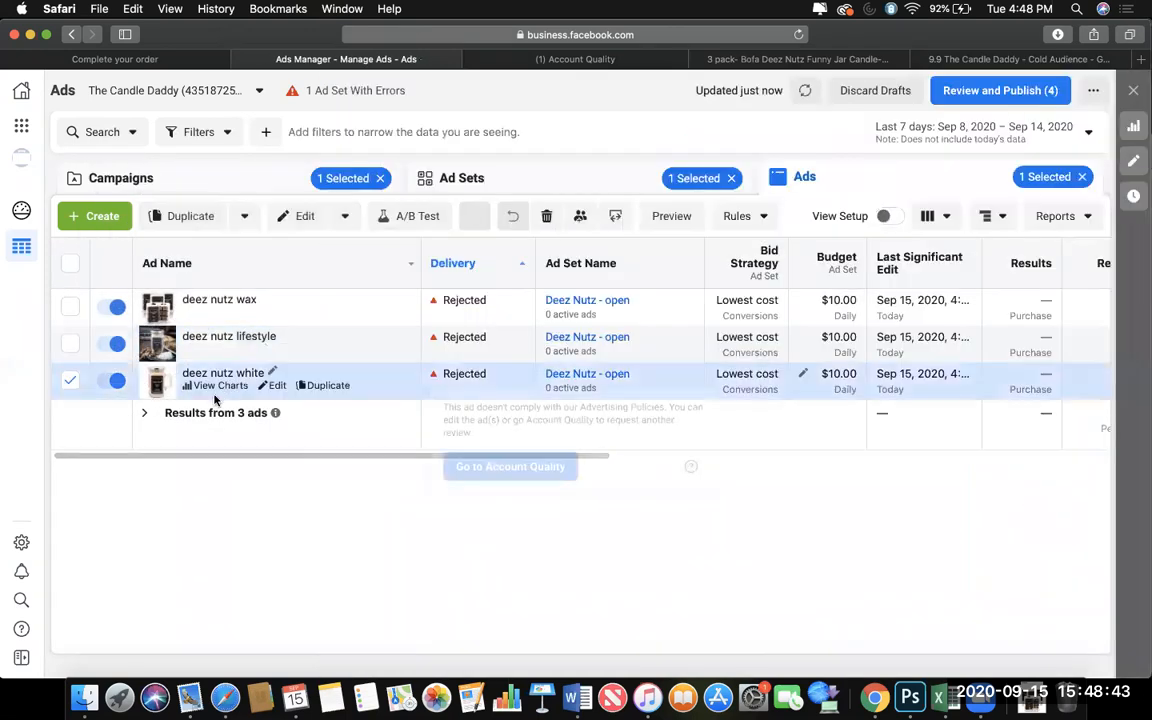
pyautogui.click(214, 387)
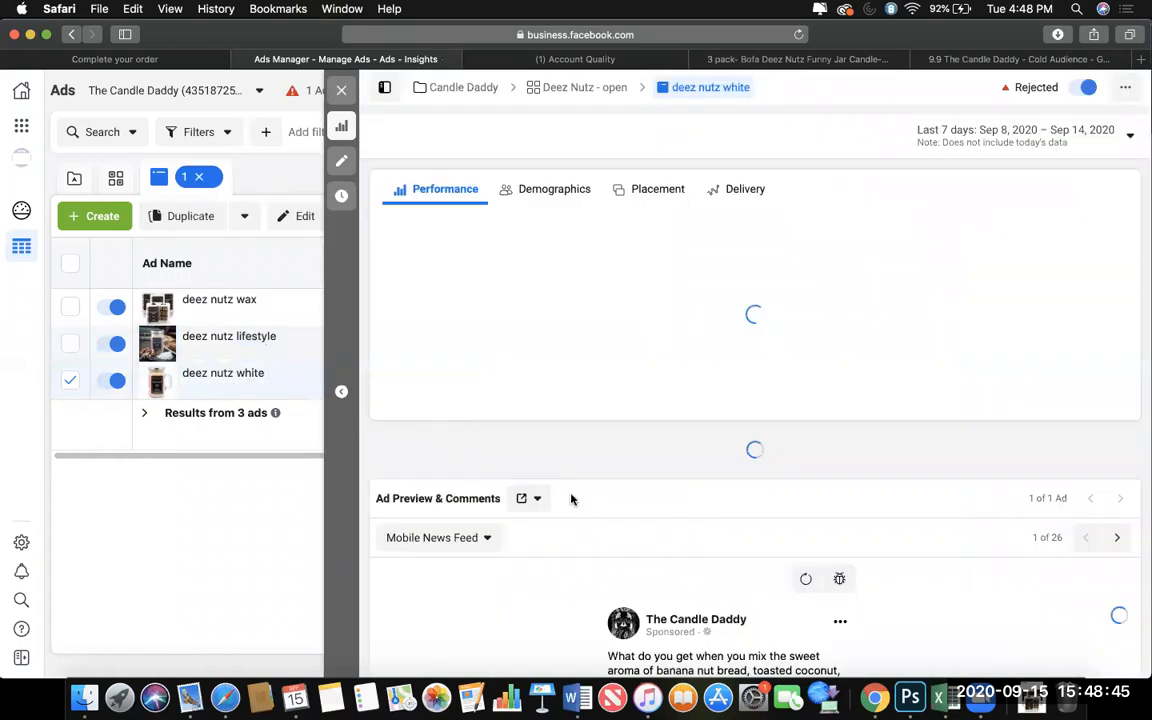
pyautogui.scroll(-10, 571, 498)
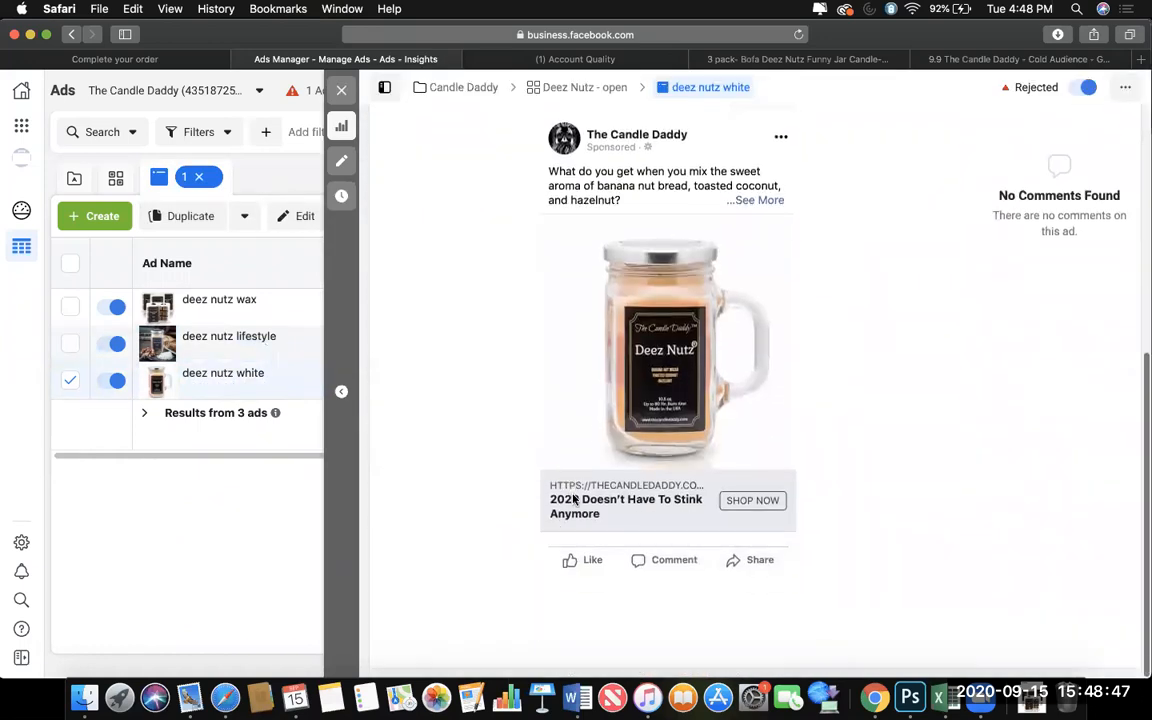
pyautogui.scroll(2, 741, 263)
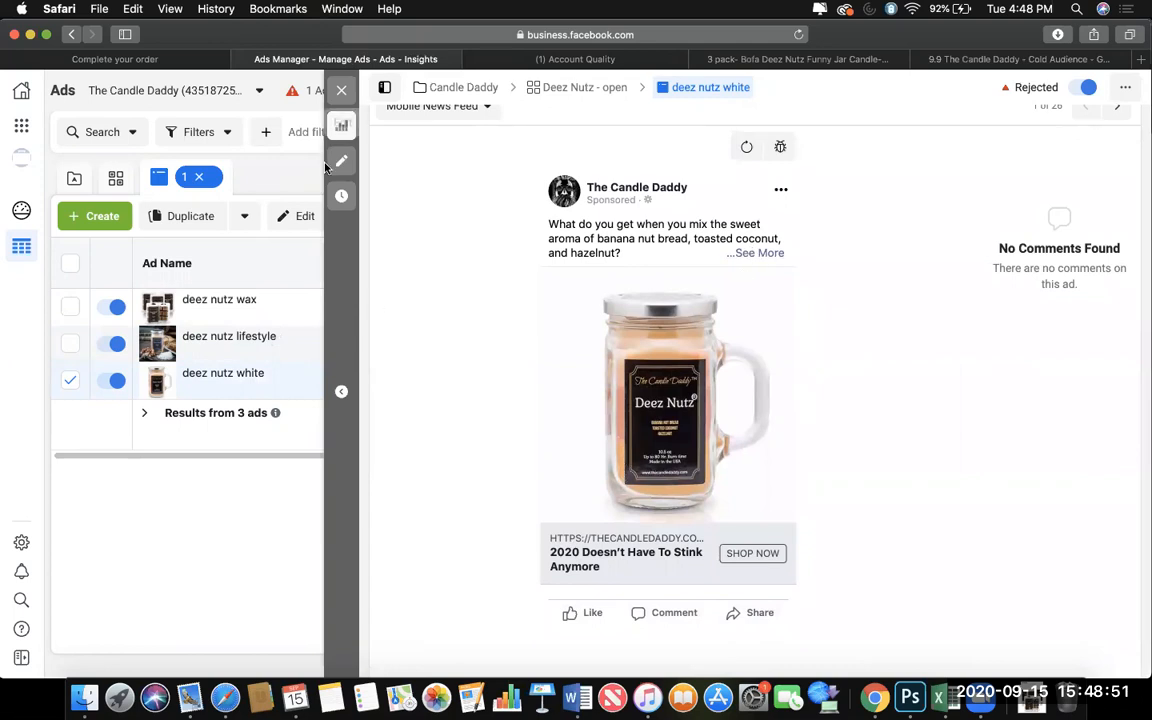
pyautogui.click(341, 91)
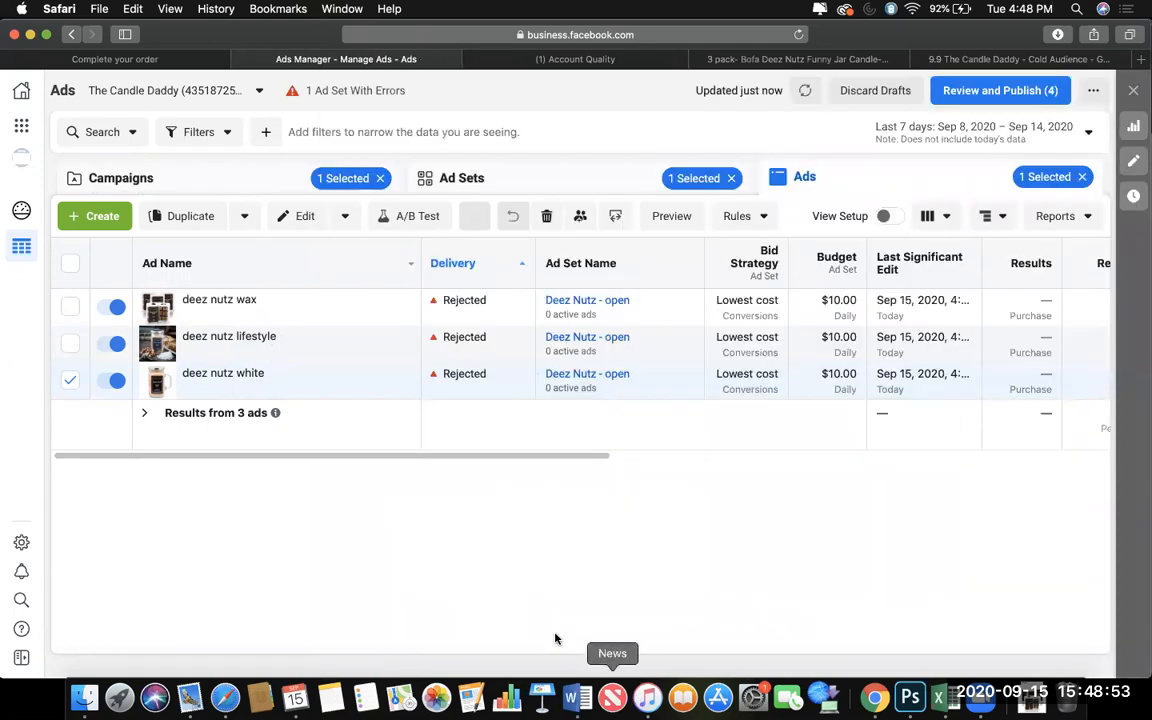
# Try to publish the Morning Wood Candle draft ad set and its draft ads, including items with errors.
pyautogui.hscroll(5, 640, 388)
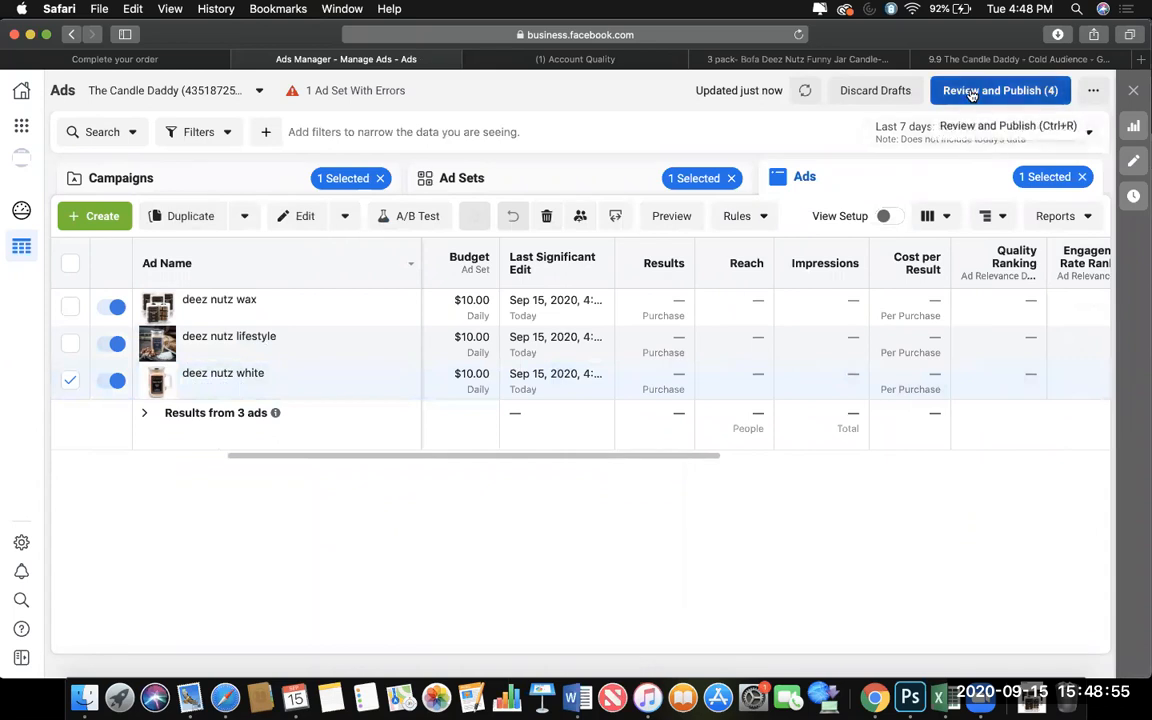
pyautogui.click(975, 91)
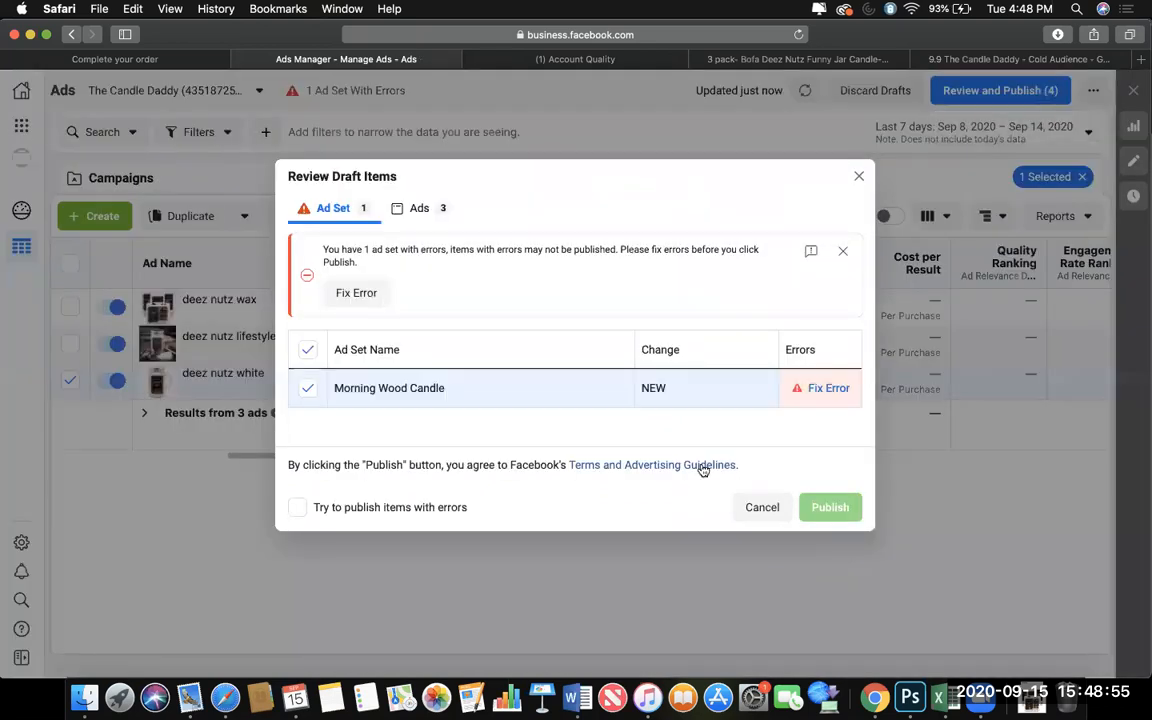
pyautogui.click(392, 502)
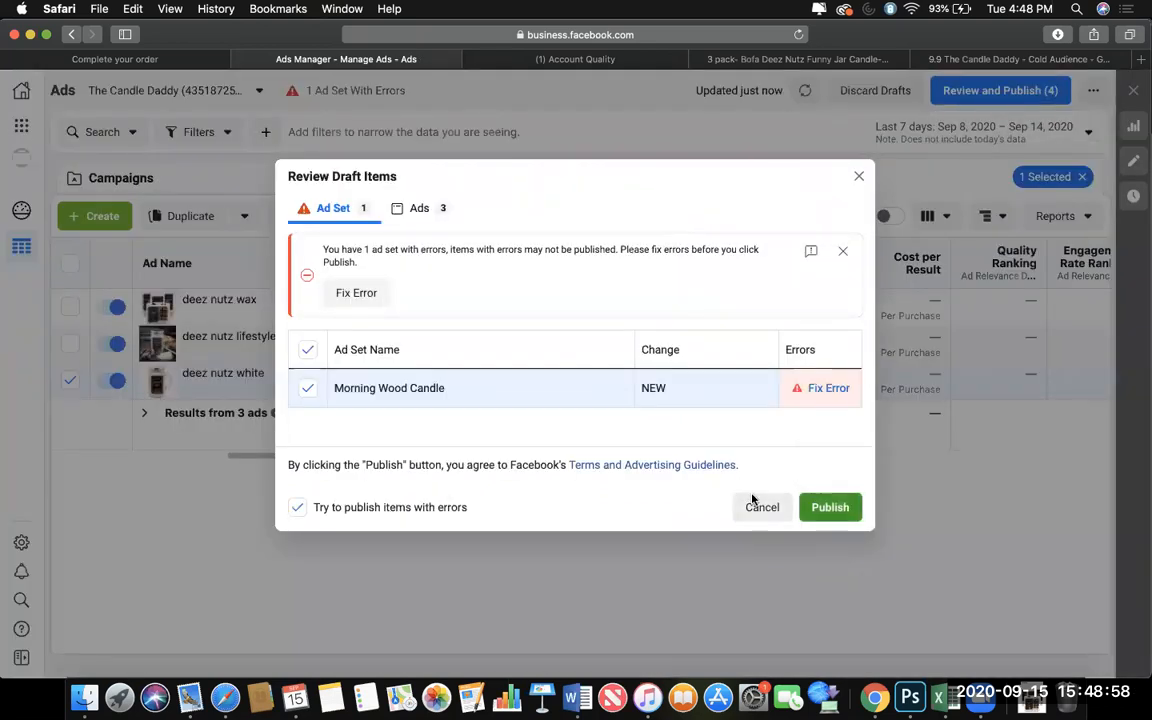
pyautogui.click(840, 510)
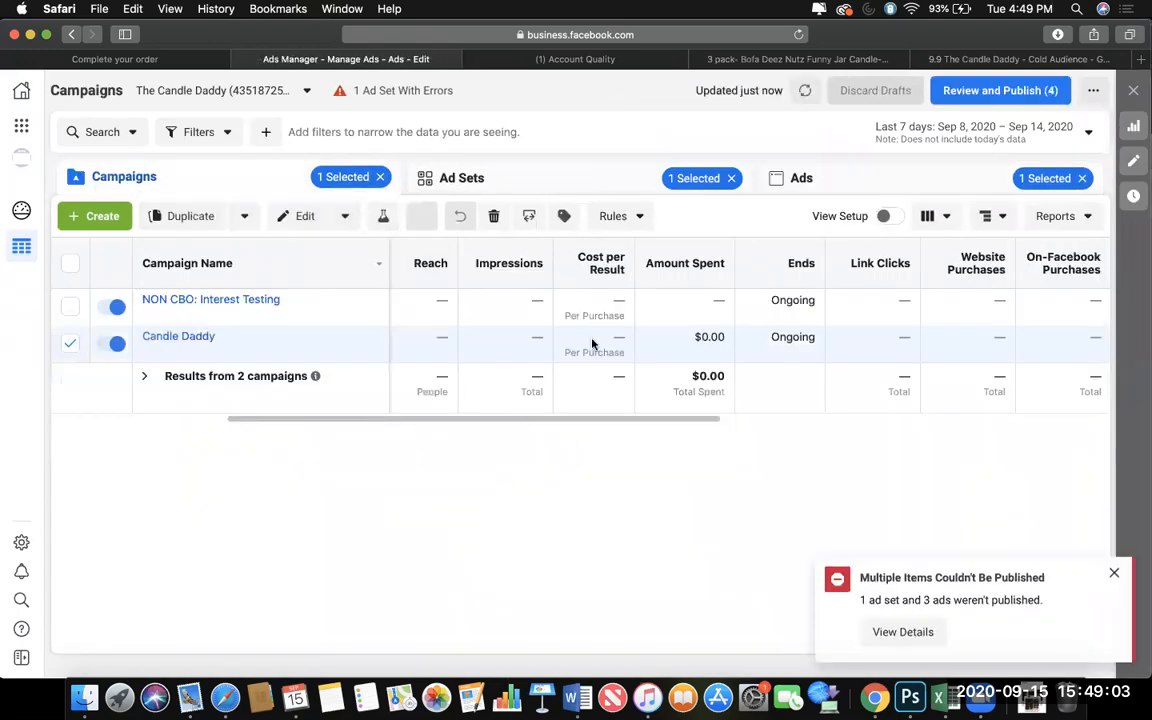
# List the ads of the Deez Nutz - open ad set and open the account quality page from the deez nutz lifestyle ad's rejection.
pyautogui.click(568, 179)
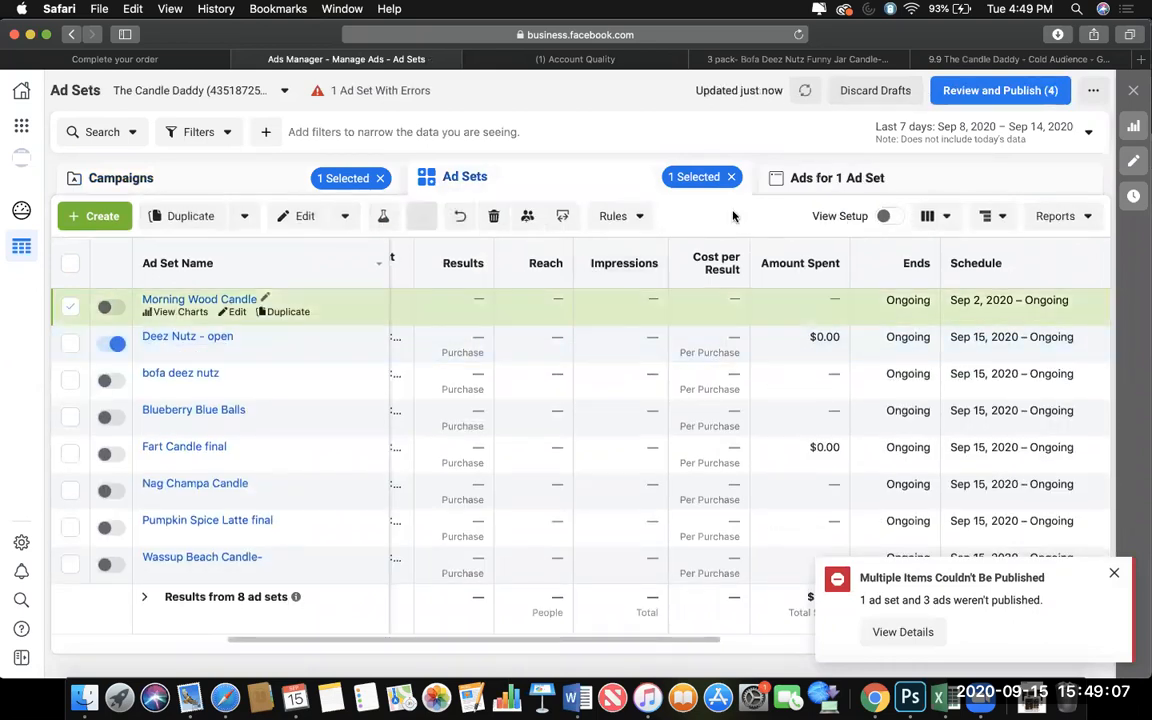
pyautogui.click(817, 184)
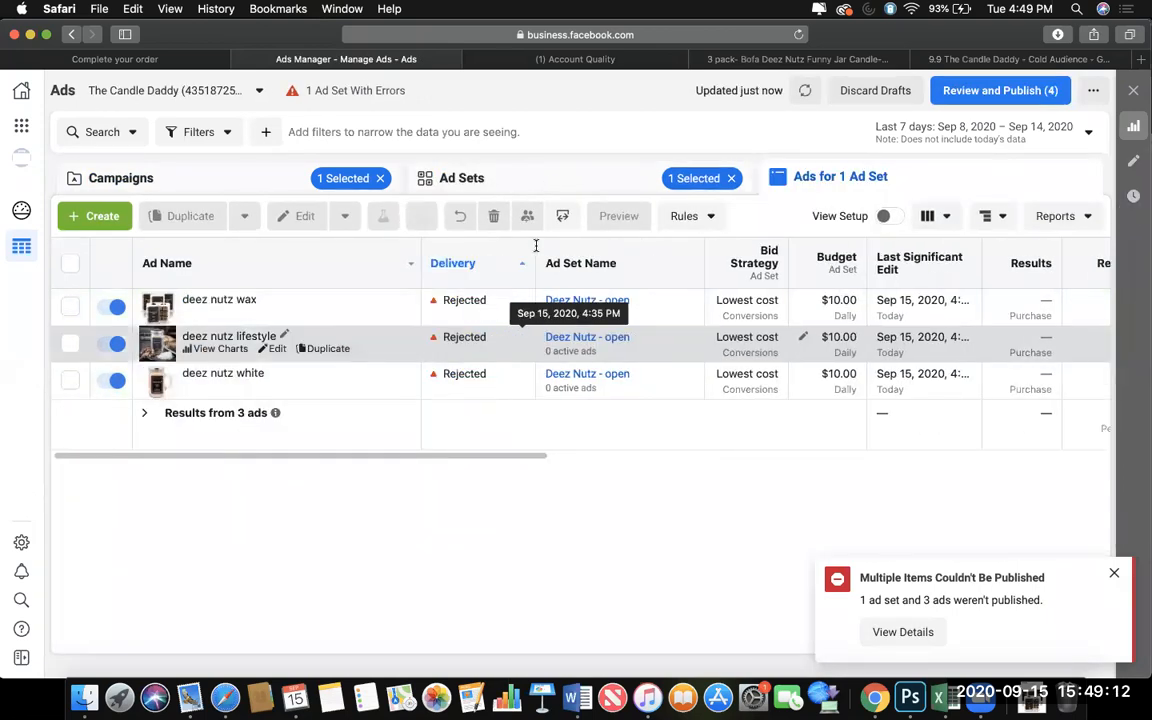
pyautogui.click(471, 336)
pyautogui.click(488, 430)
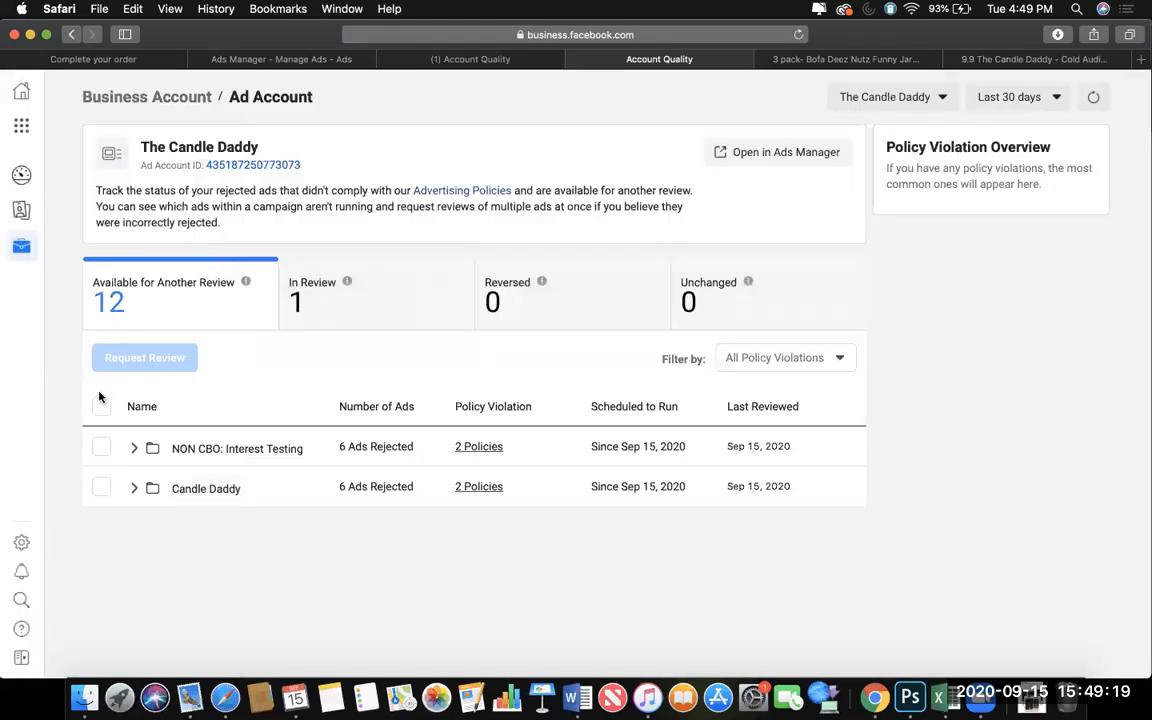
# Submit all rejected ads of both campaigns for another review, and close the older Account Quality page.
pyautogui.click(101, 405)
pyautogui.click(149, 357)
pyautogui.click(779, 344)
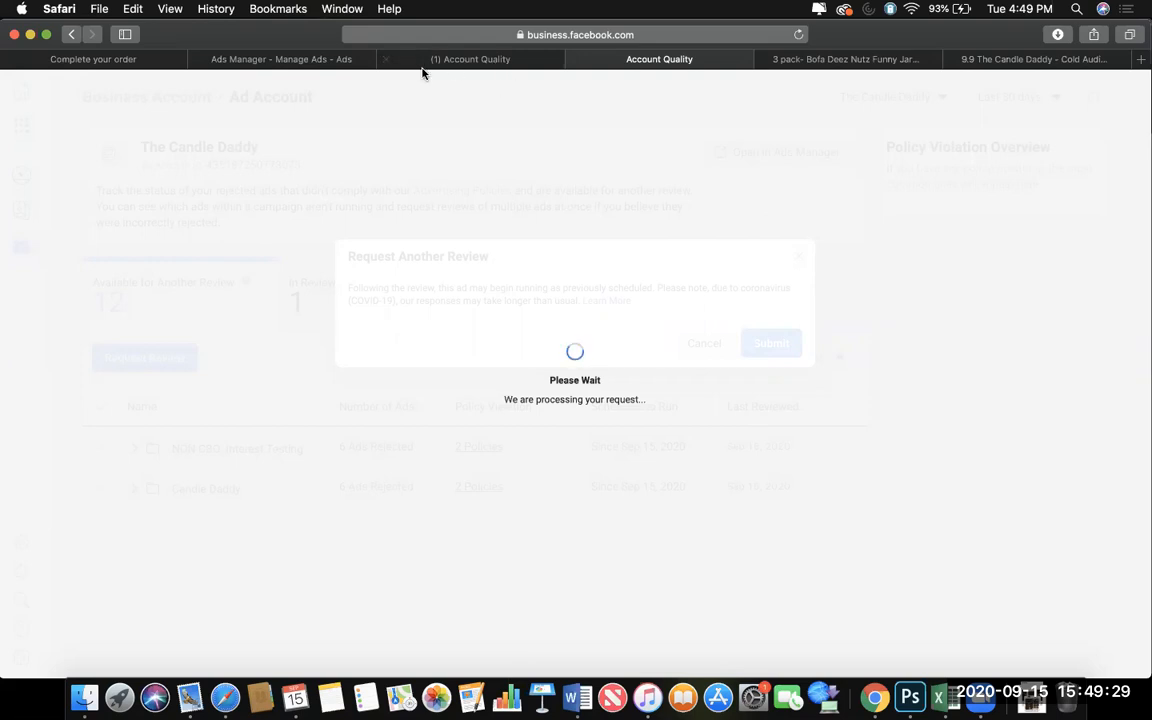
pyautogui.click(387, 60)
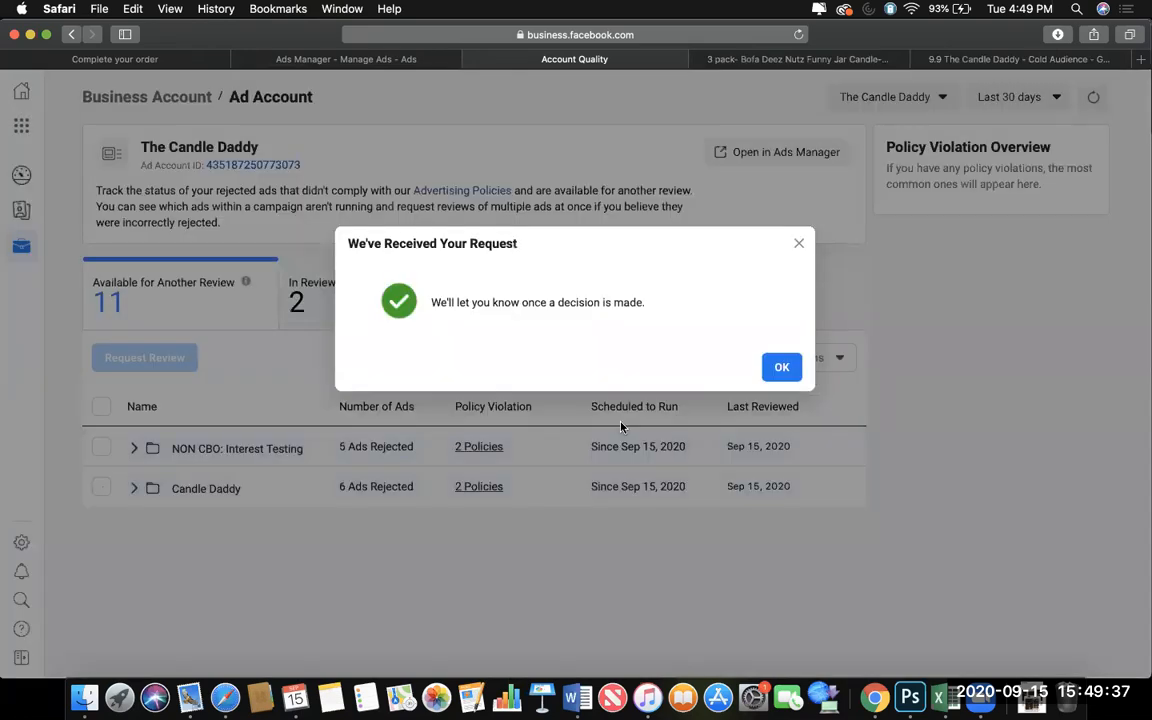
pyautogui.click(782, 367)
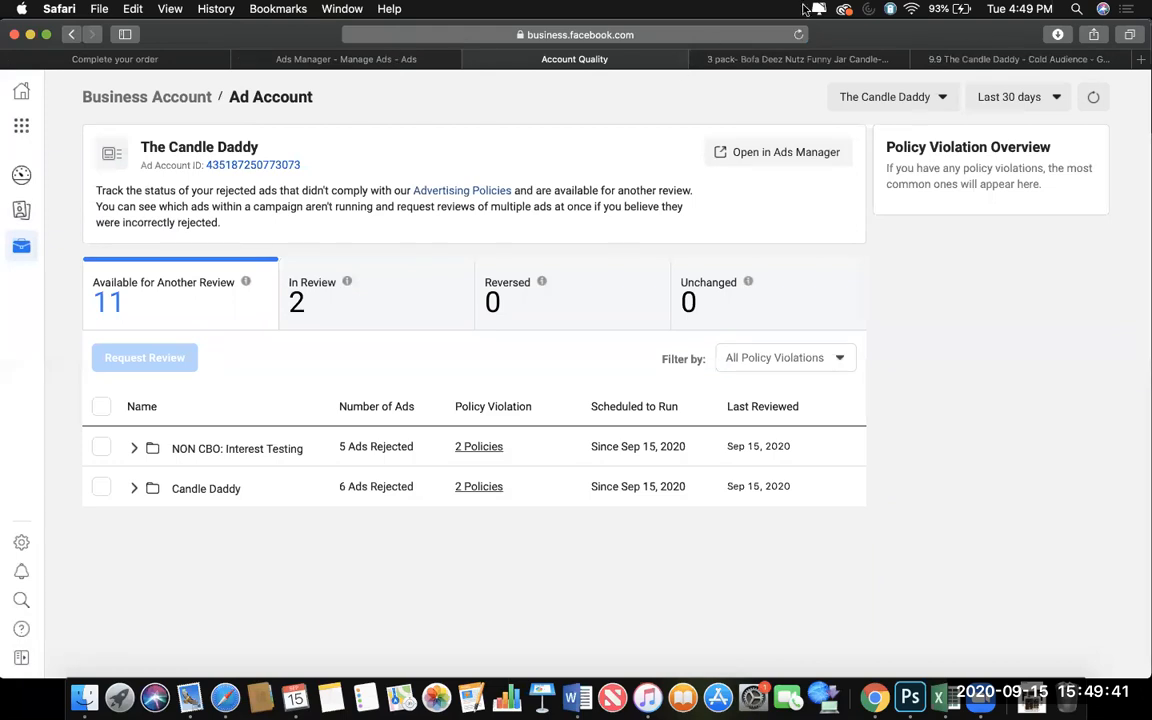
# Reload the account quality page, expand NON CBO: Interest Testing, and request another review for the remaining rejected ads of both campaigns.
pyautogui.click(799, 35)
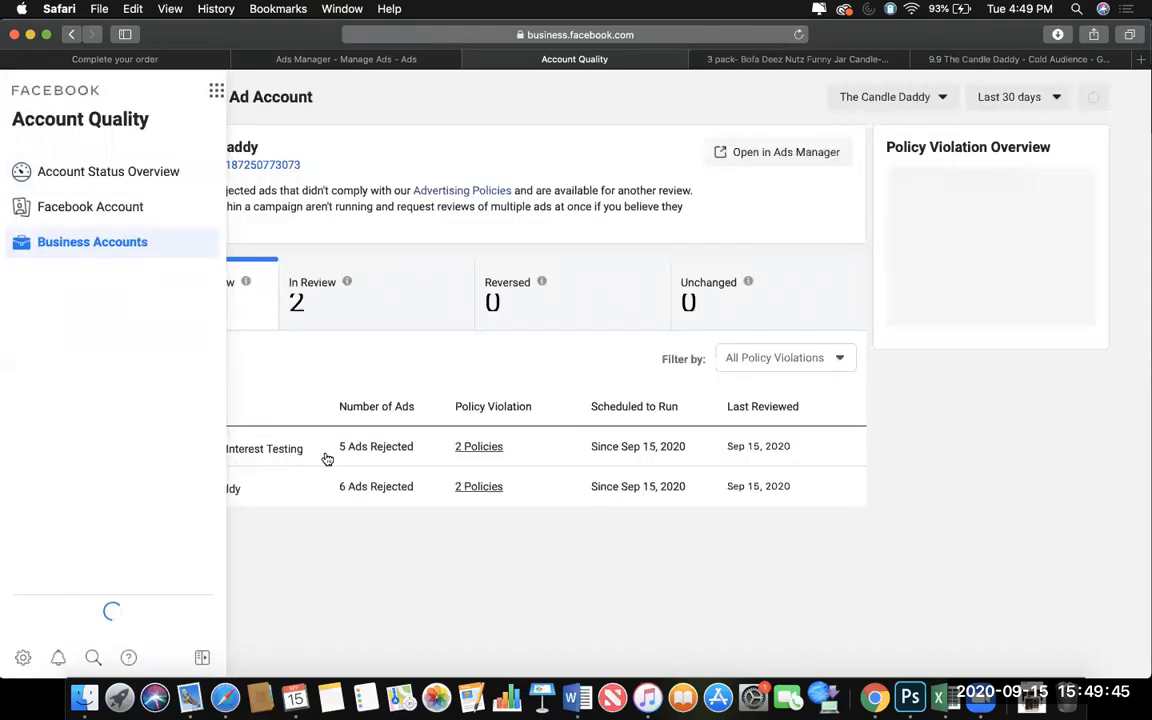
pyautogui.click(101, 487)
pyautogui.click(101, 406)
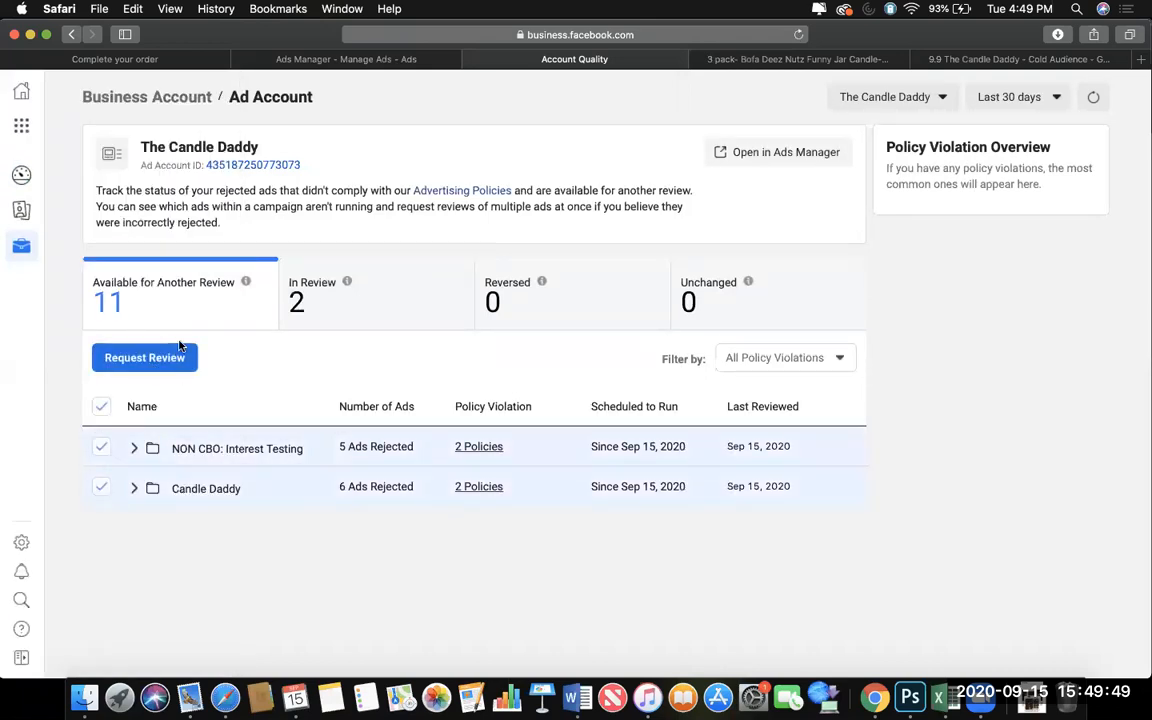
pyautogui.click(101, 447)
pyautogui.click(134, 450)
pyautogui.click(152, 488)
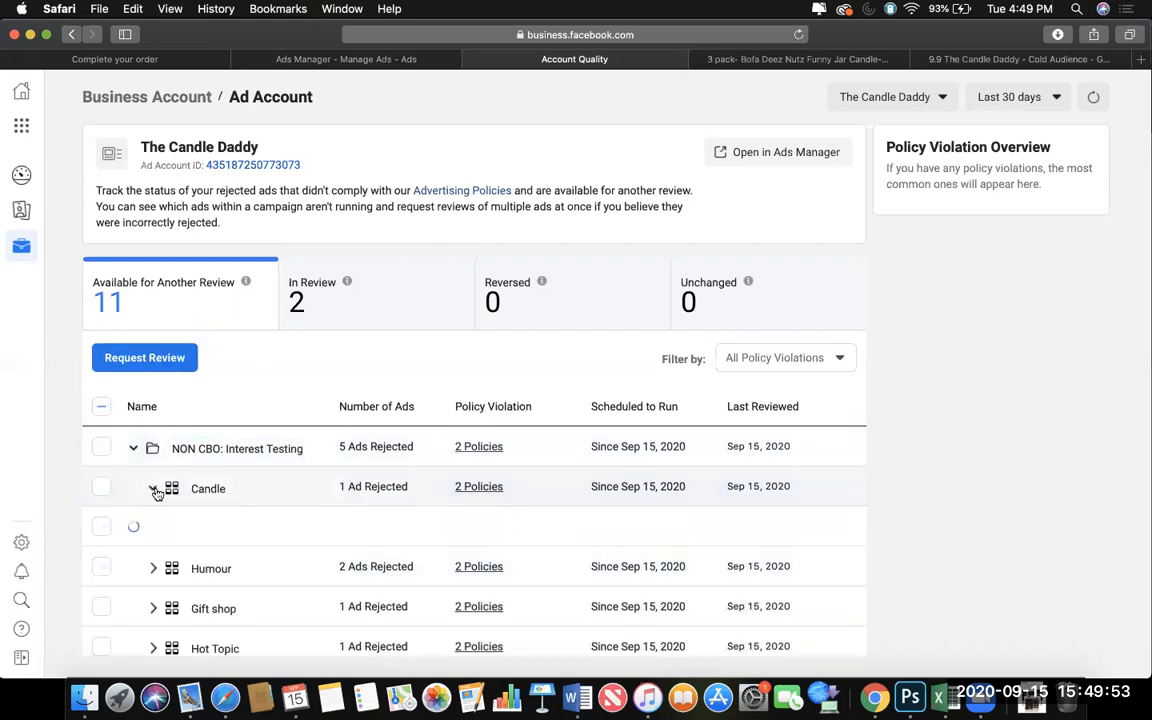
pyautogui.click(101, 447)
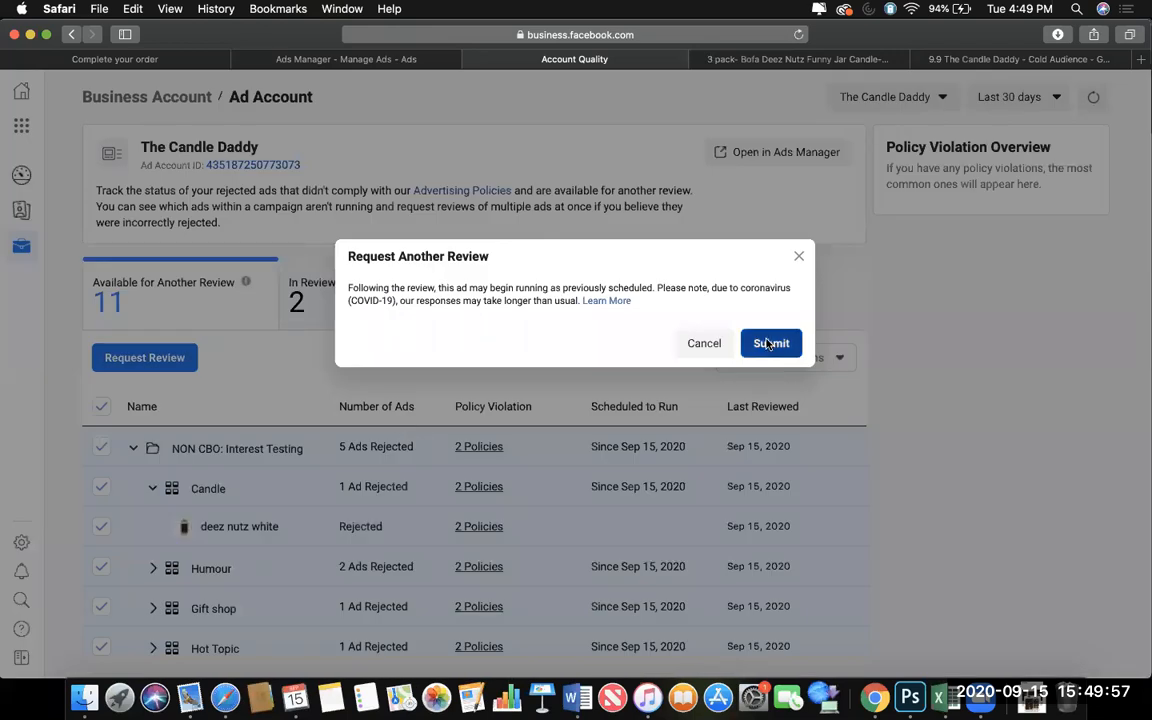
pyautogui.click(762, 343)
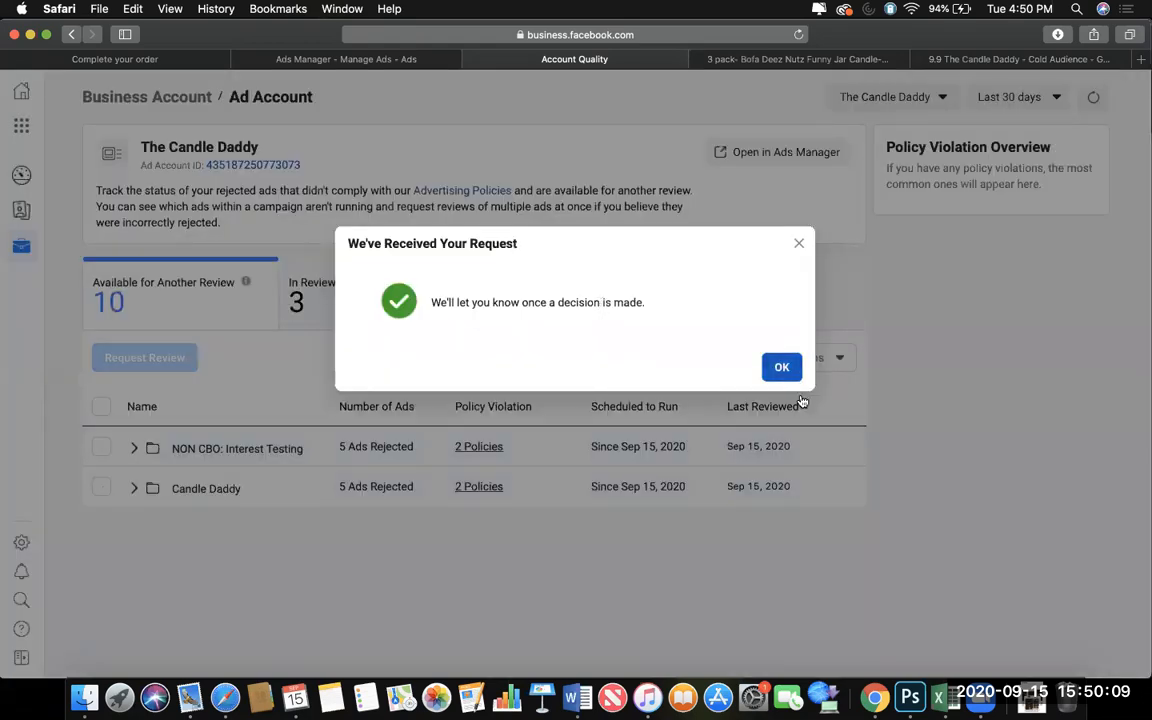
pyautogui.click(782, 367)
# Check which campaigns have ads in review, and return to the ads available for another review.
pyautogui.click(292, 272)
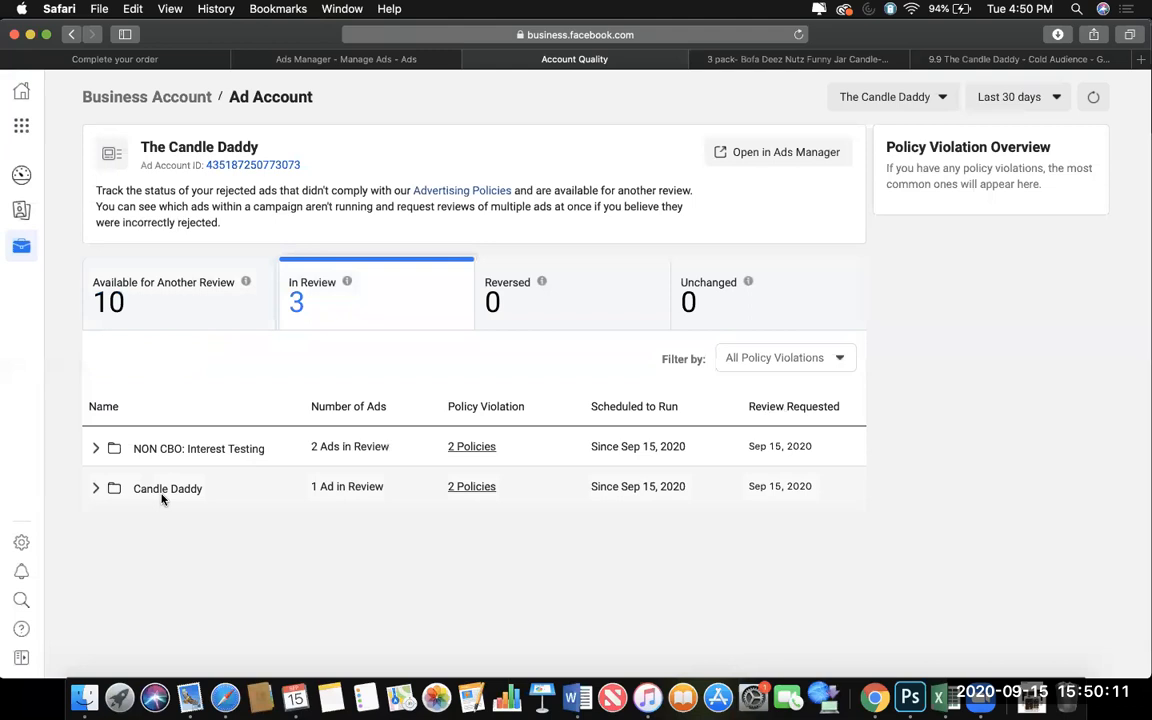
pyautogui.click(93, 450)
pyautogui.click(141, 293)
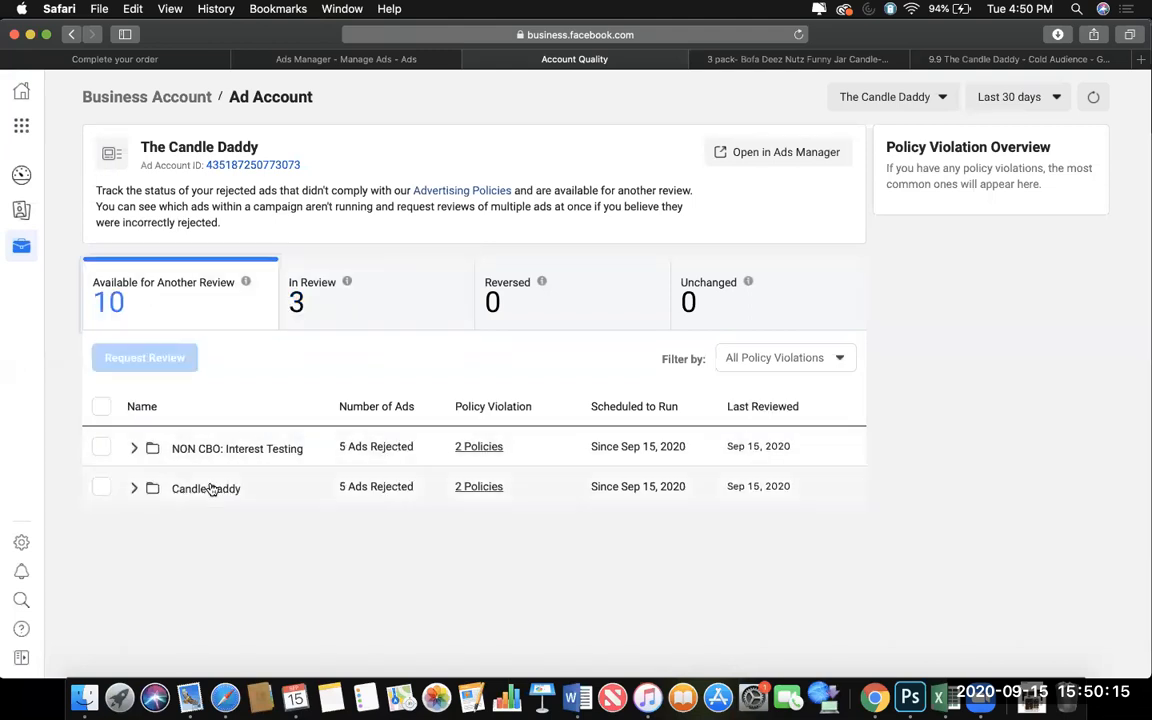
# Request another review for the rejected ads in the Candle Daddy campaign's Deez Nutz - open, Fart Candle final and Pumpkin Spice Latte final ad sets.
pyautogui.click(100, 490)
pyautogui.click(100, 490)
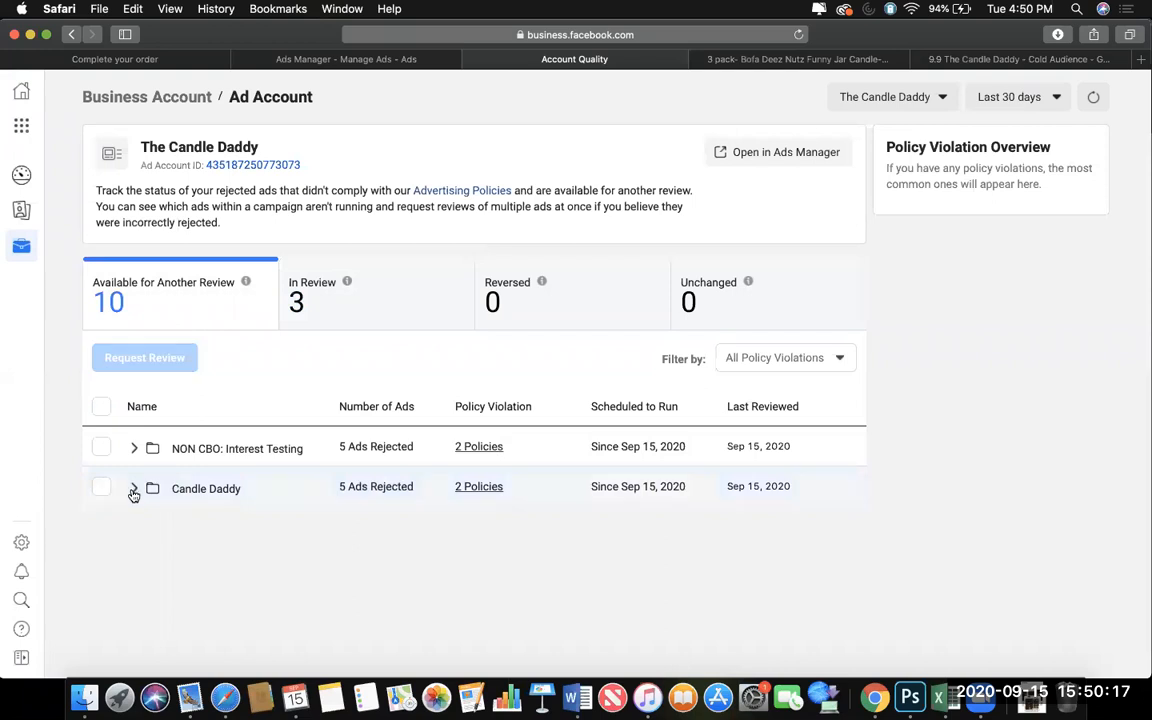
pyautogui.click(133, 488)
pyautogui.click(101, 527)
pyautogui.click(101, 567)
pyautogui.click(101, 607)
pyautogui.click(160, 358)
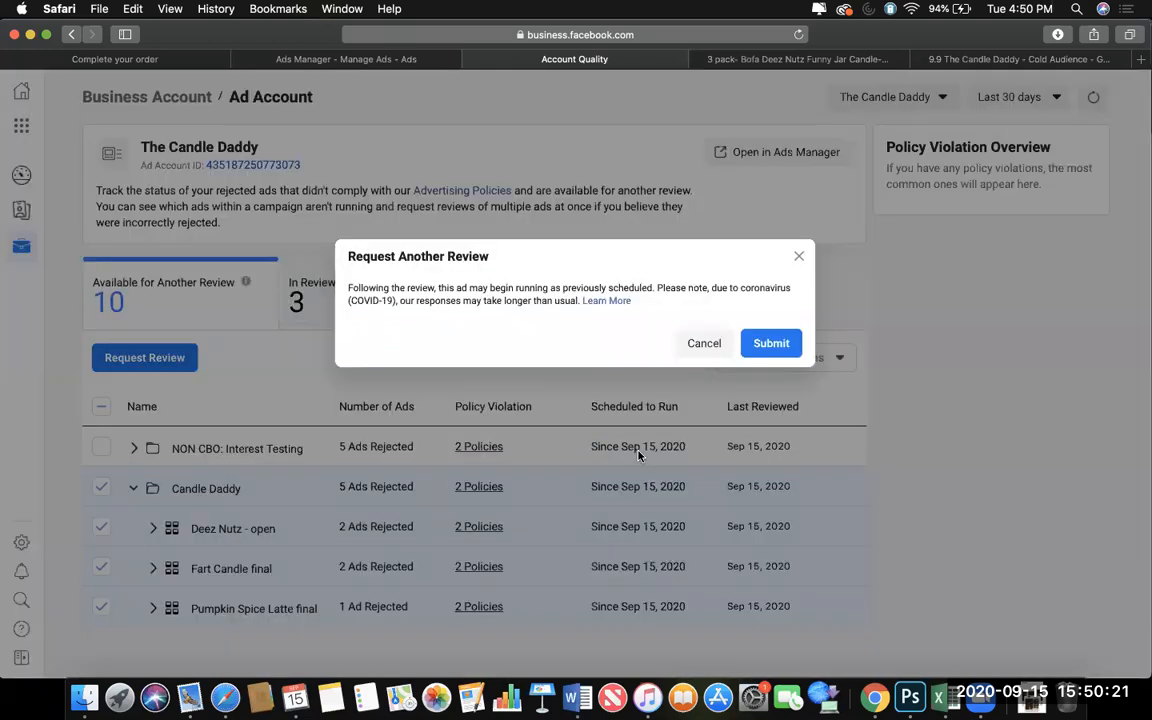
pyautogui.click(771, 343)
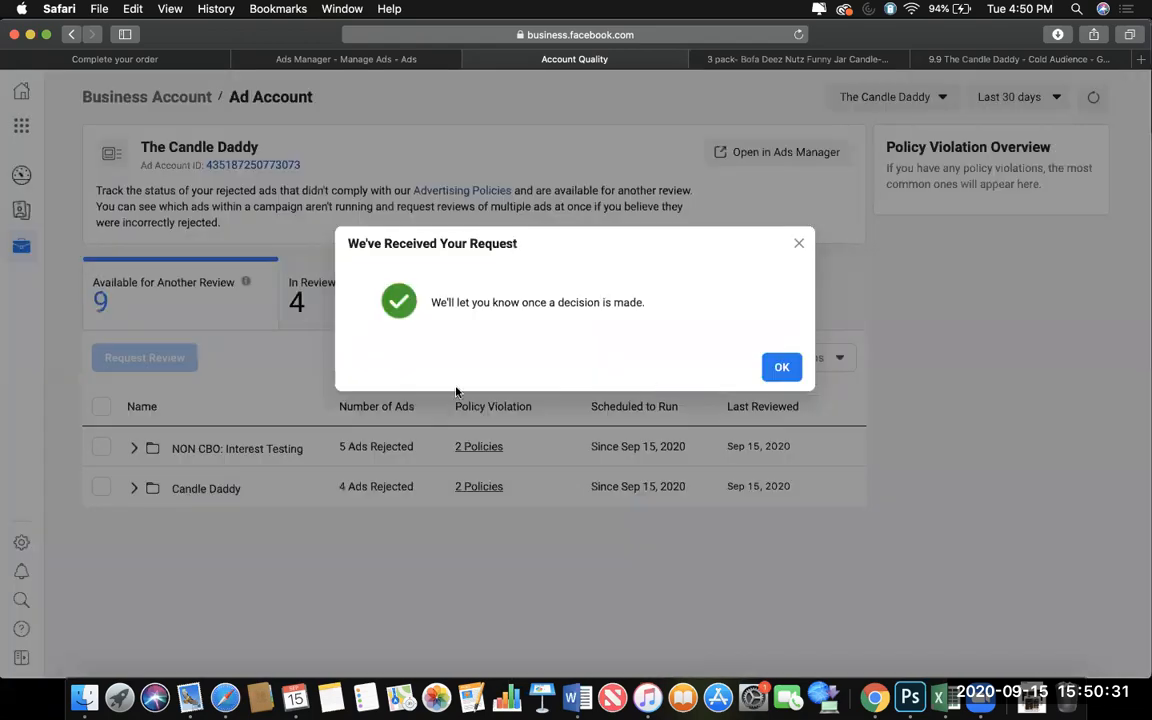
pyautogui.click(781, 367)
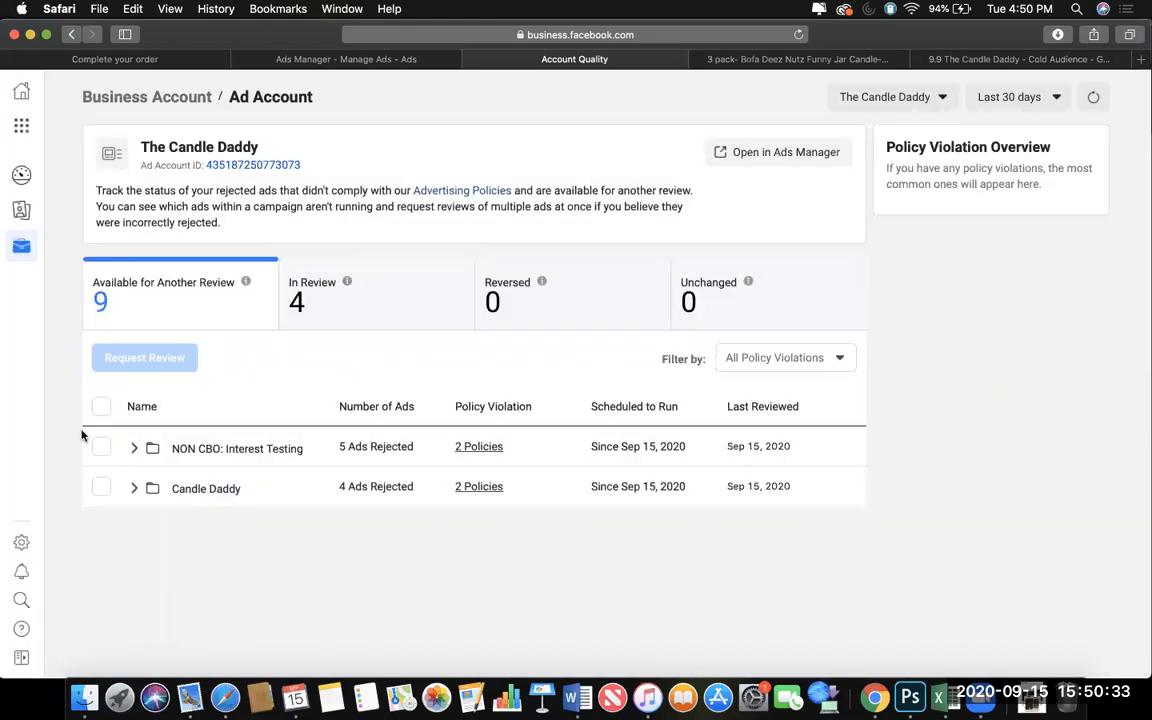
# Open a fresh Account Quality page from the deez nutz lifestyle ad's rejection, compare it with the older page, and close the older one.
pyautogui.click(340, 59)
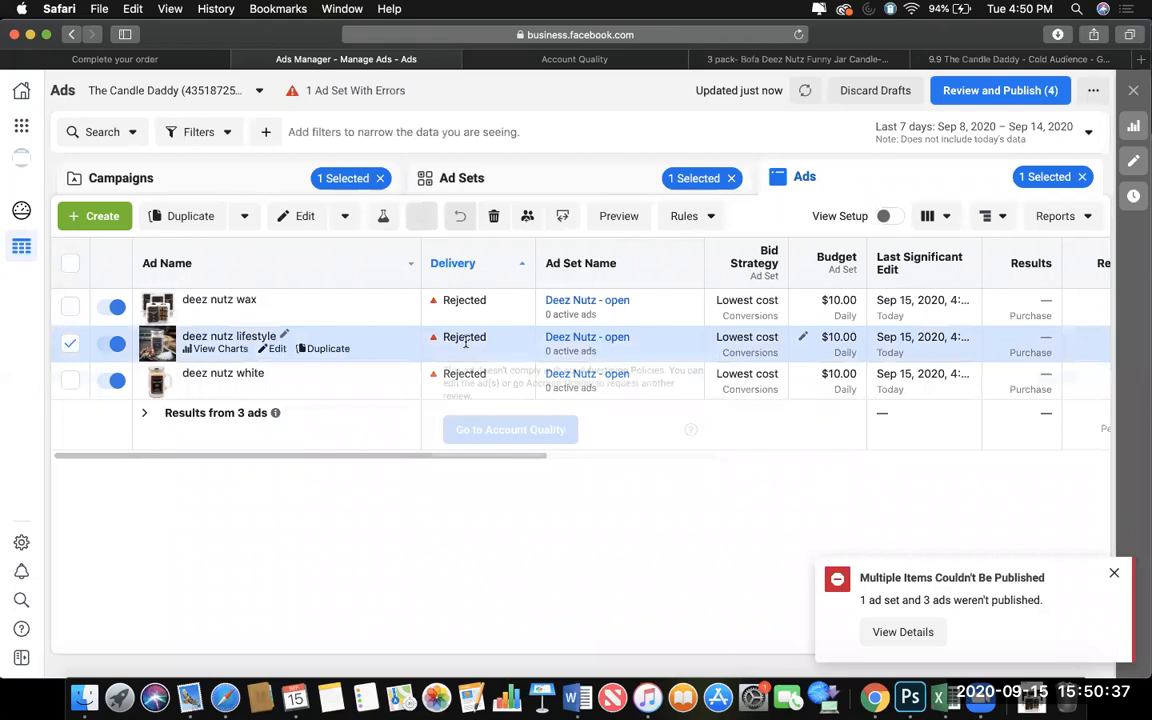
pyautogui.click(505, 429)
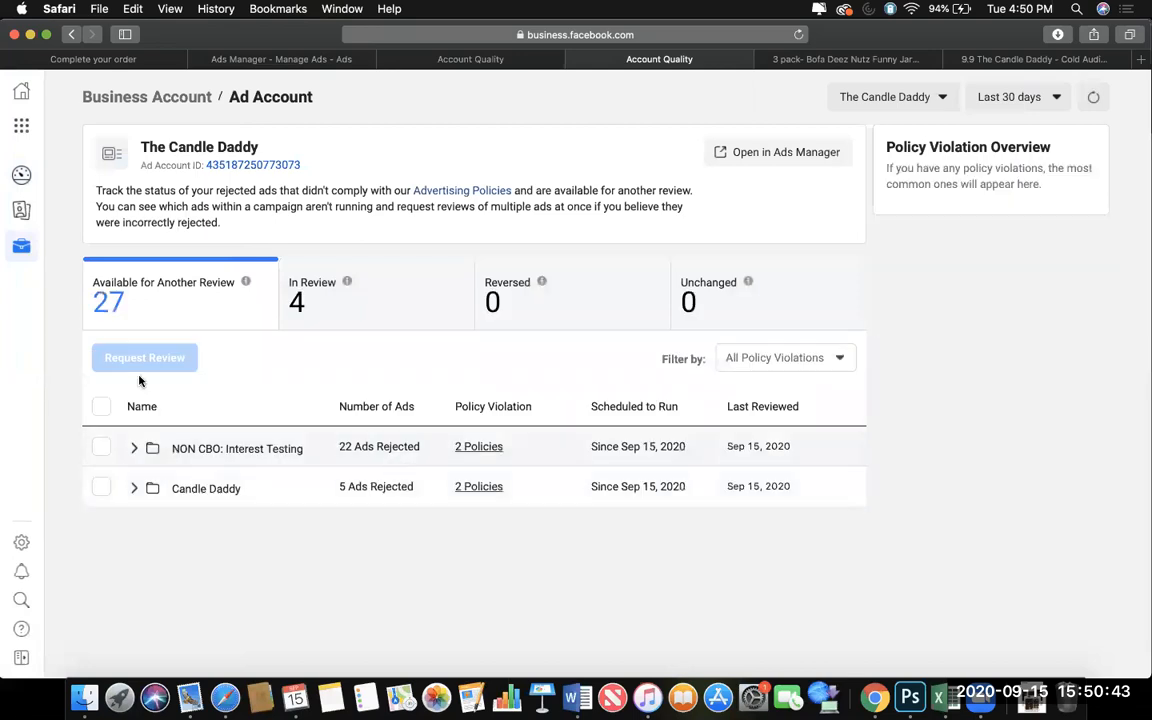
pyautogui.click(437, 60)
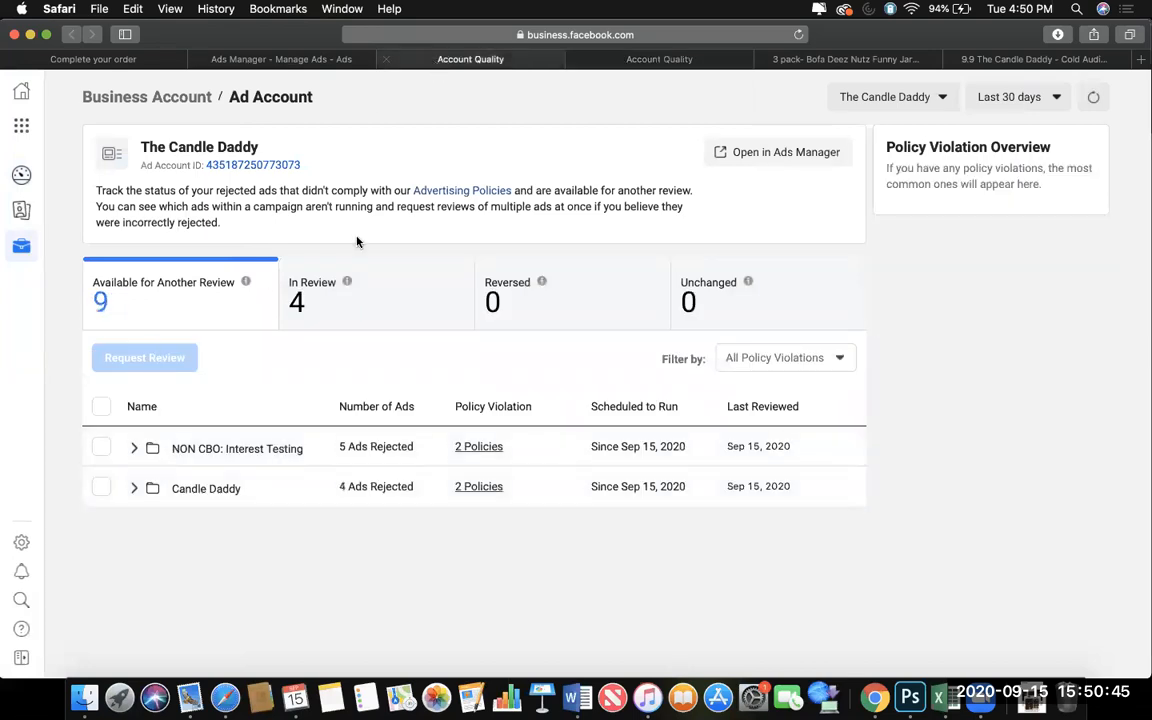
pyautogui.click(630, 57)
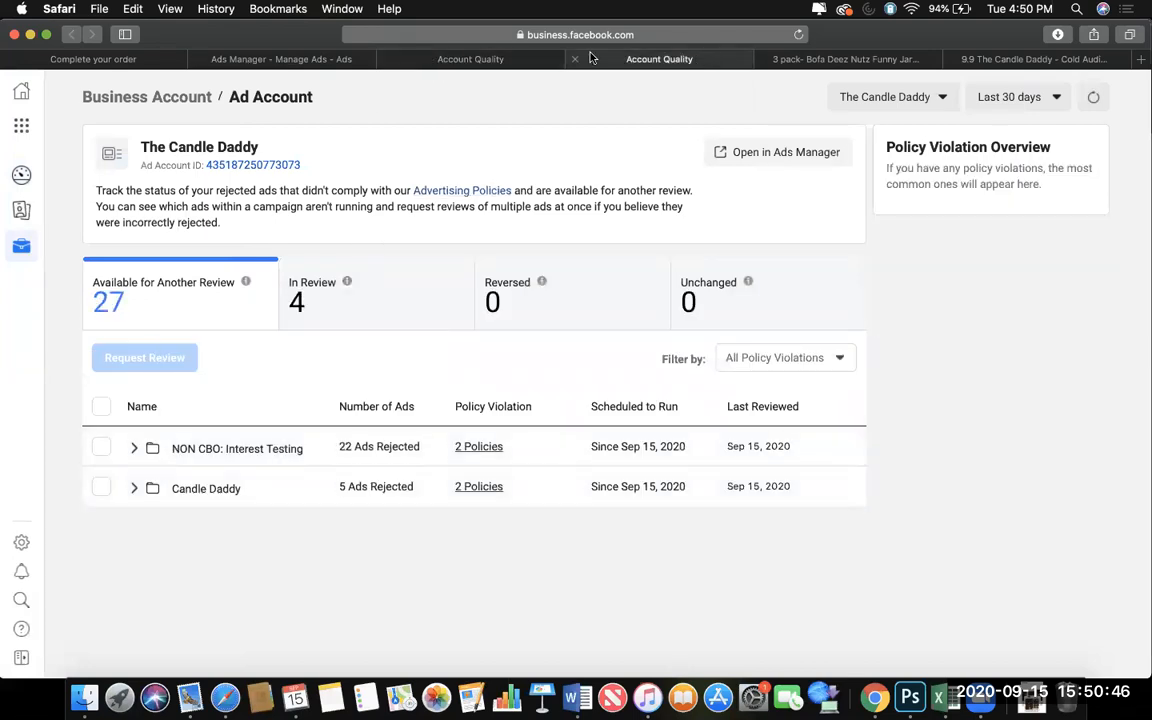
pyautogui.click(386, 59)
# Submit all rejected ads of NON CBO: Interest Testing and Candle Daddy for another review.
pyautogui.click(101, 406)
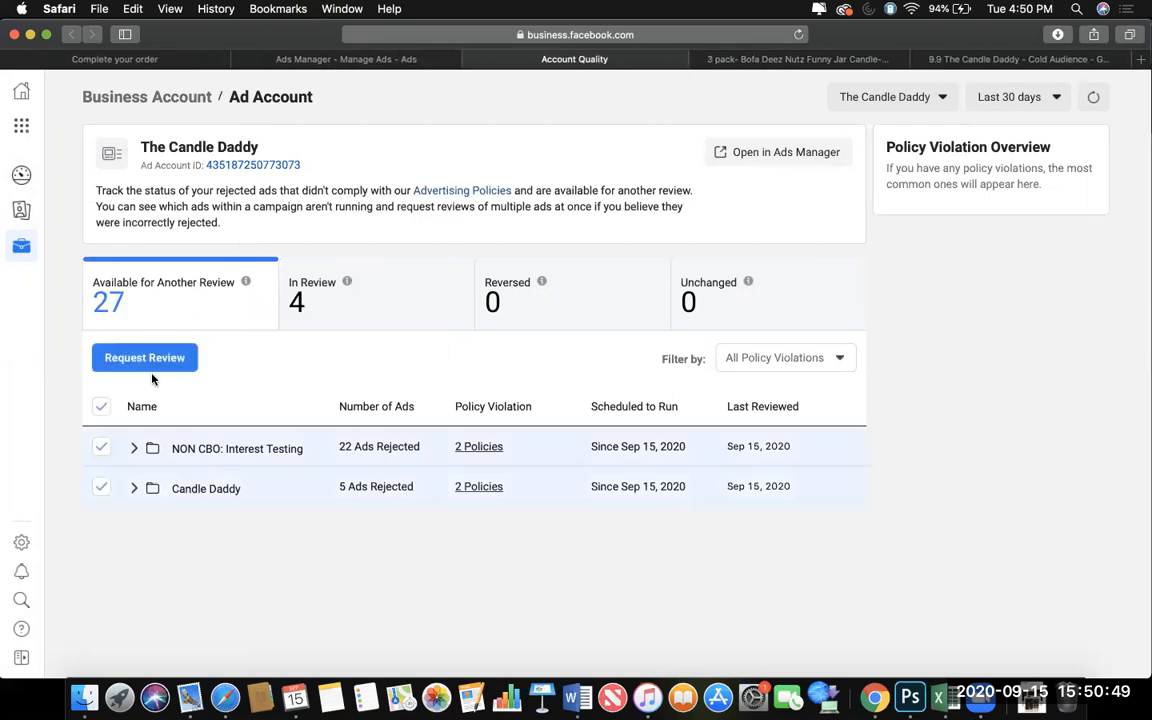
pyautogui.click(157, 366)
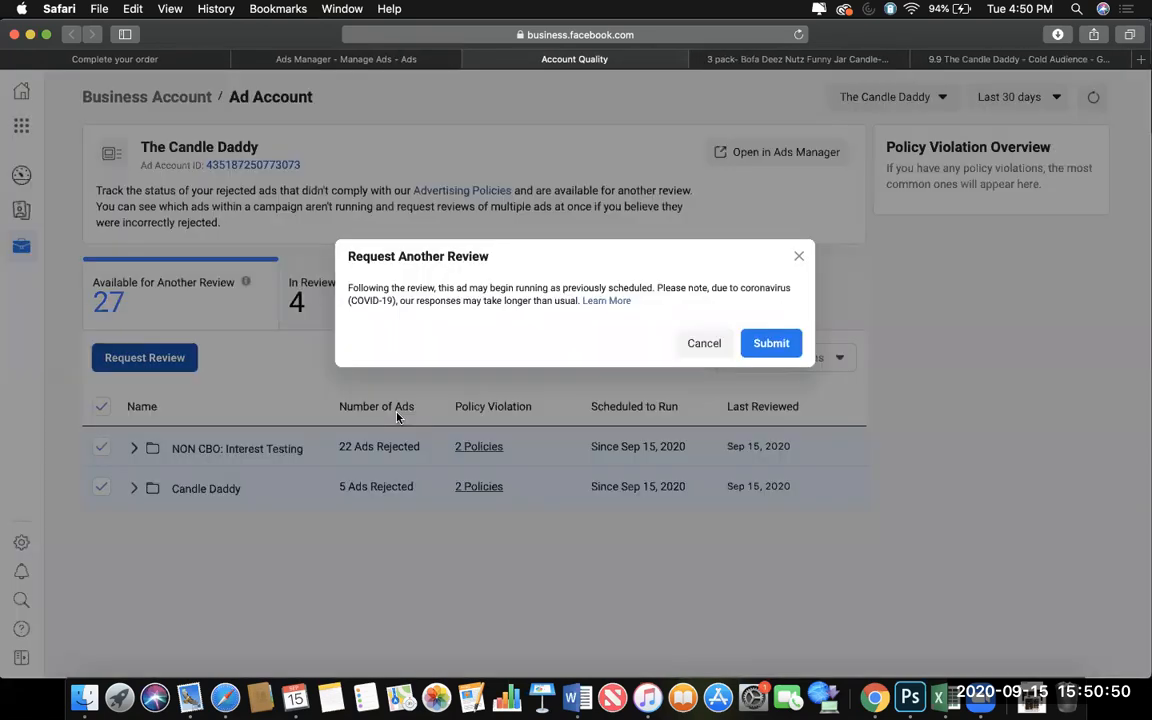
pyautogui.click(757, 341)
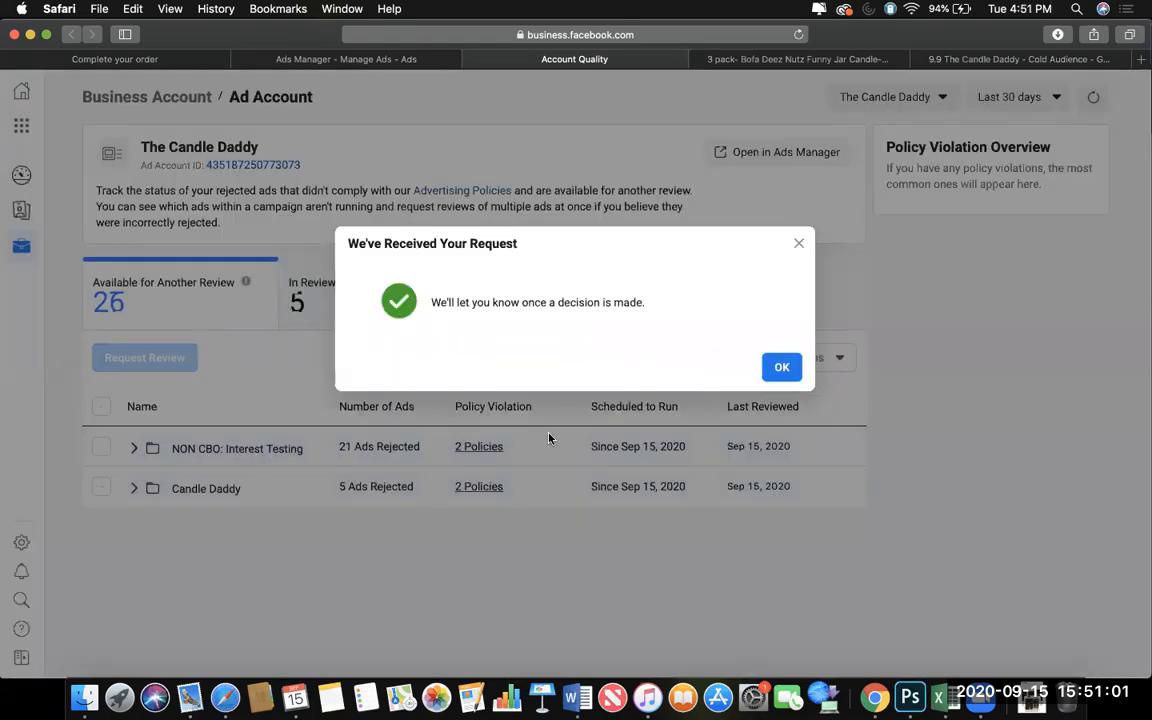
pyautogui.click(781, 368)
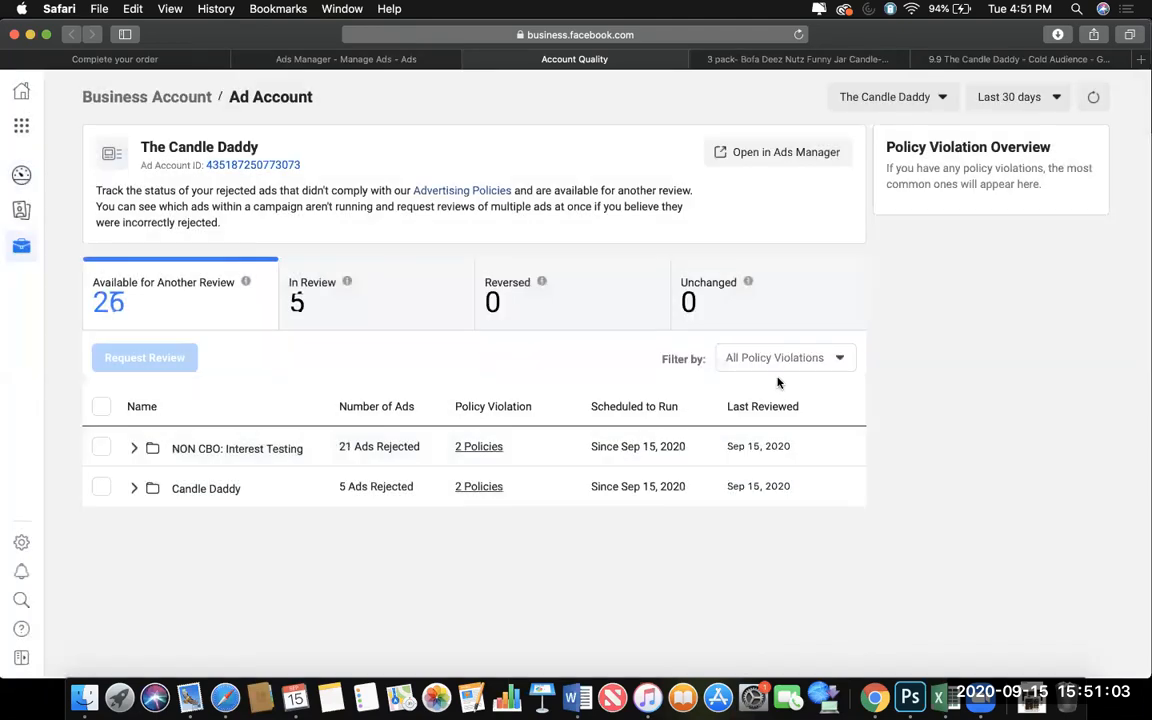
# View the 3-pack Bofa Deez Nutz product page, and request another review for all remaining rejected ads in Account Quality.
pyautogui.click(741, 62)
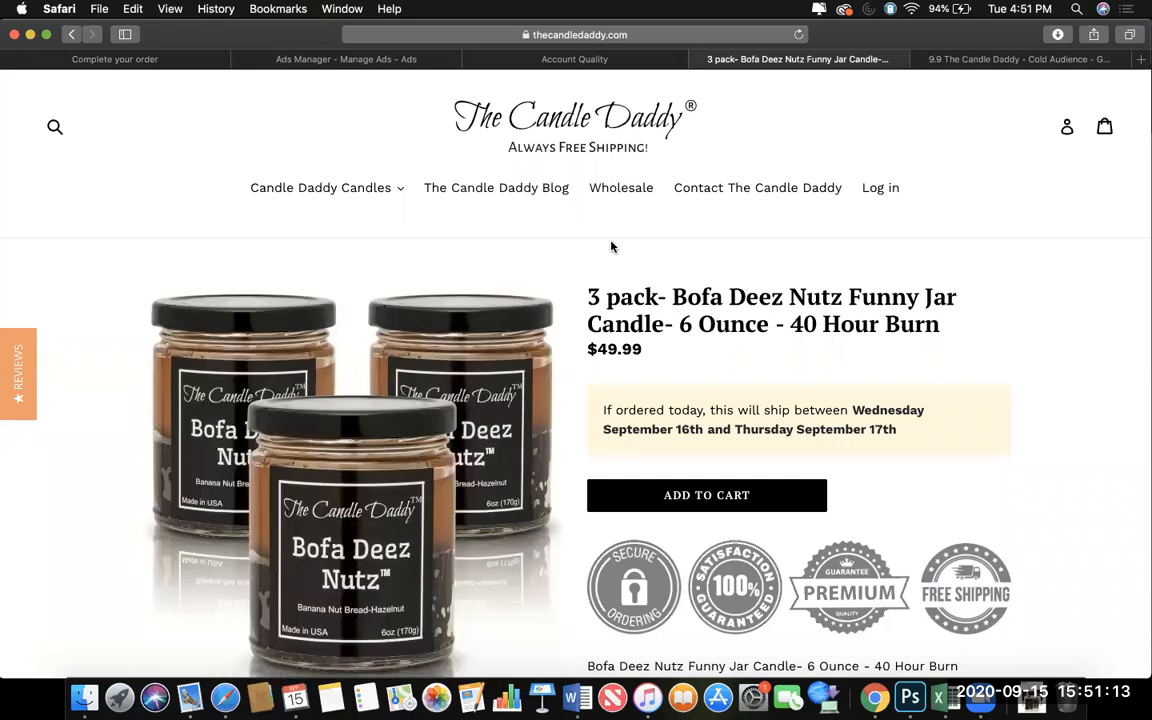
pyautogui.click(598, 62)
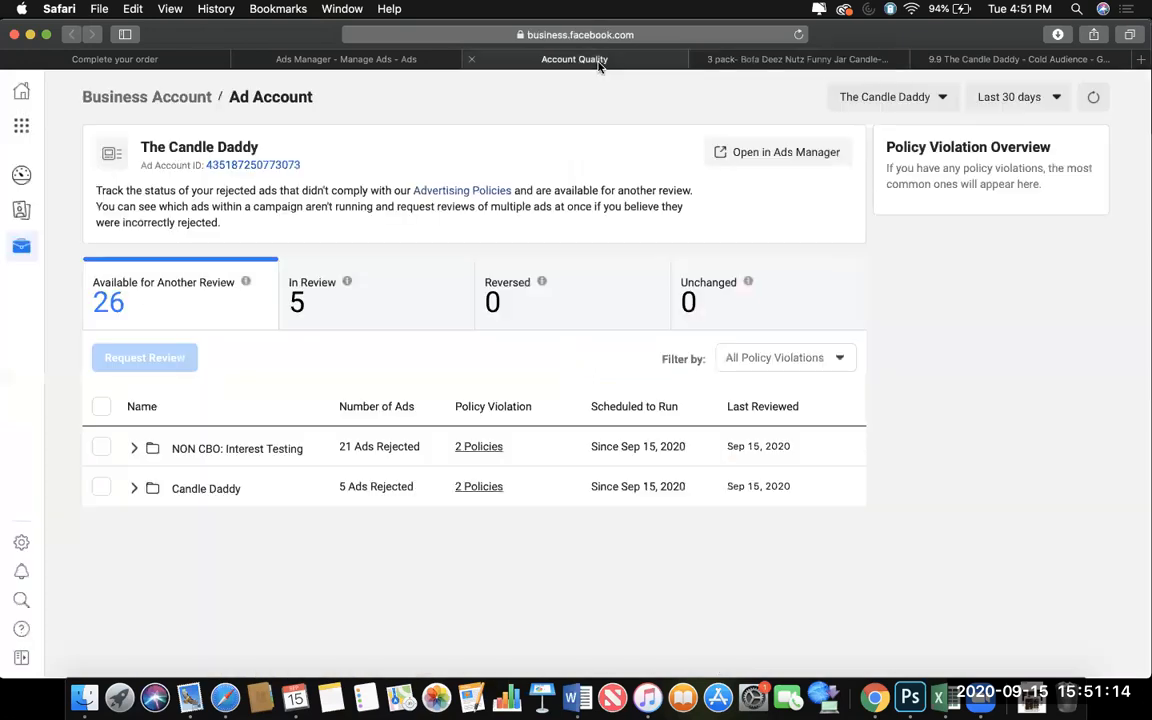
pyautogui.click(100, 446)
pyautogui.click(100, 408)
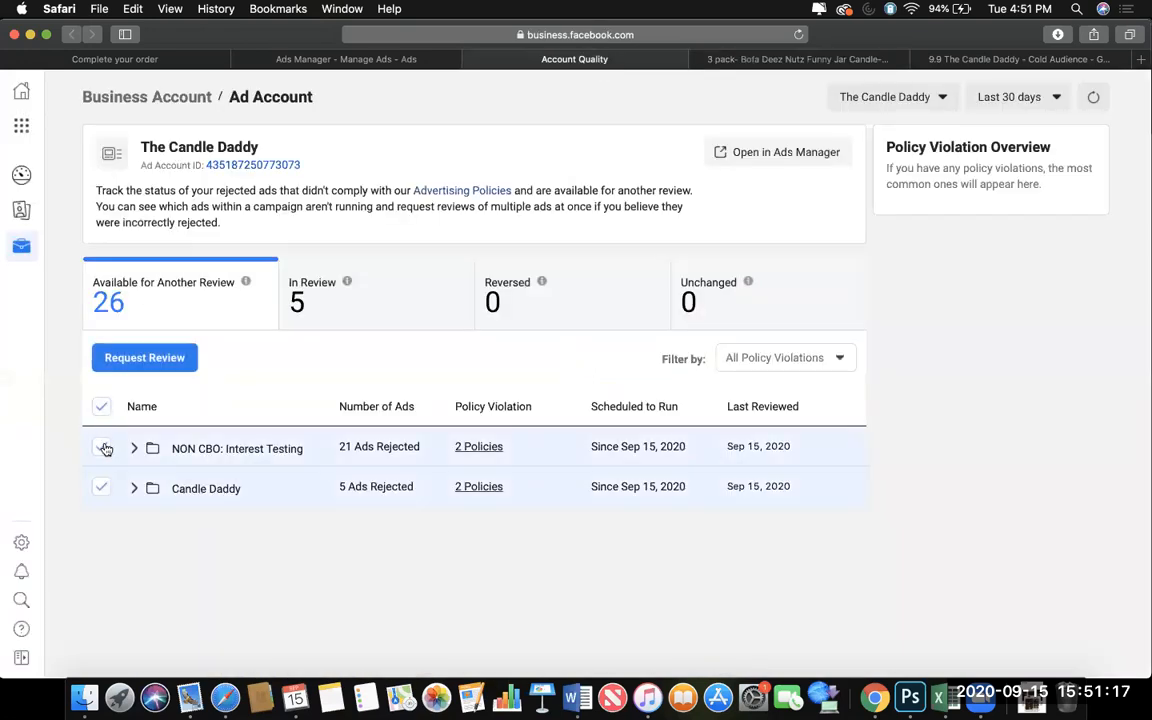
pyautogui.click(140, 358)
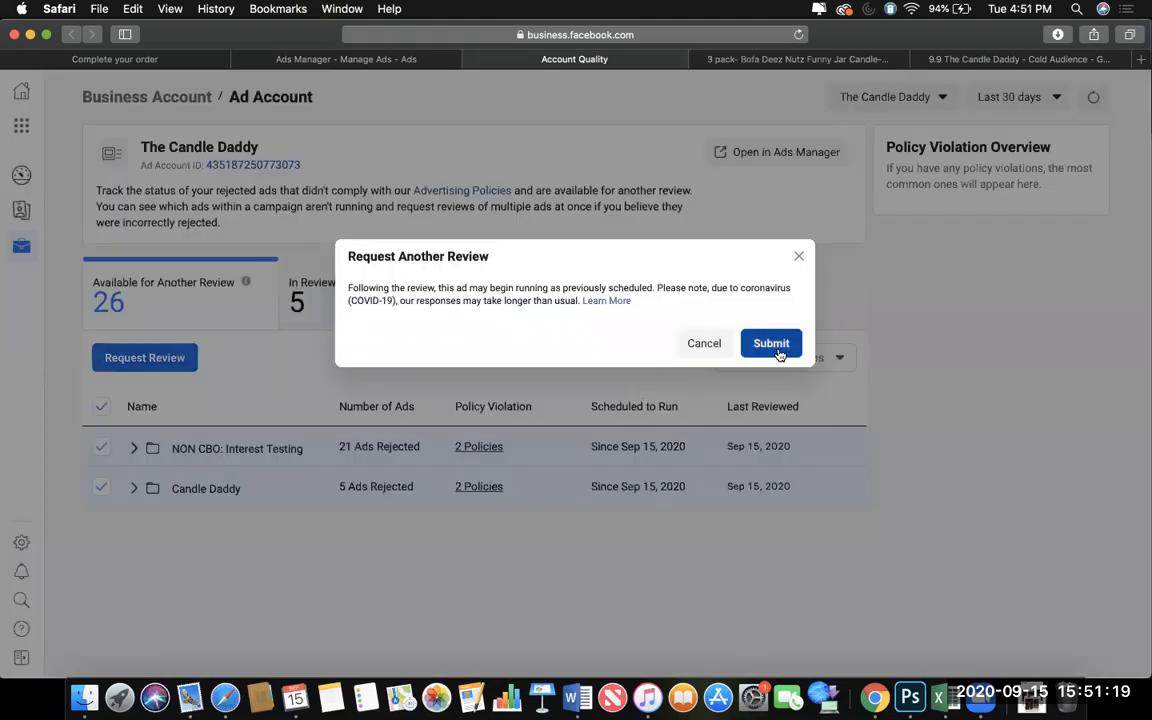
pyautogui.click(776, 346)
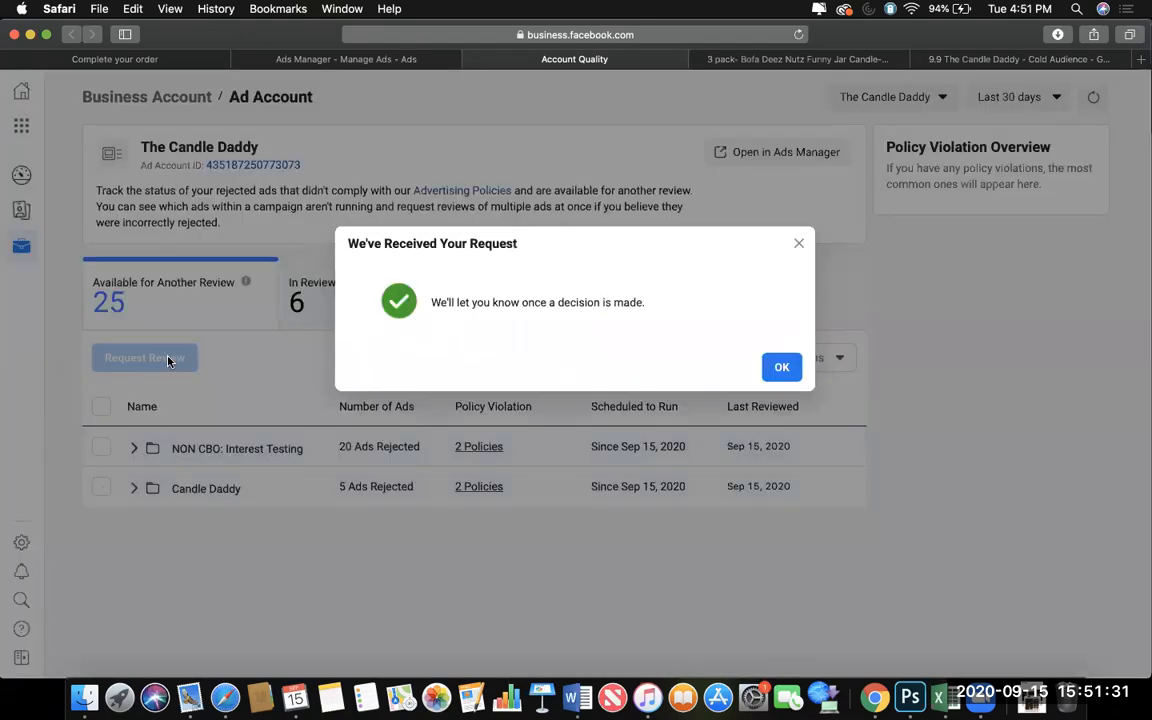
pyautogui.click(779, 367)
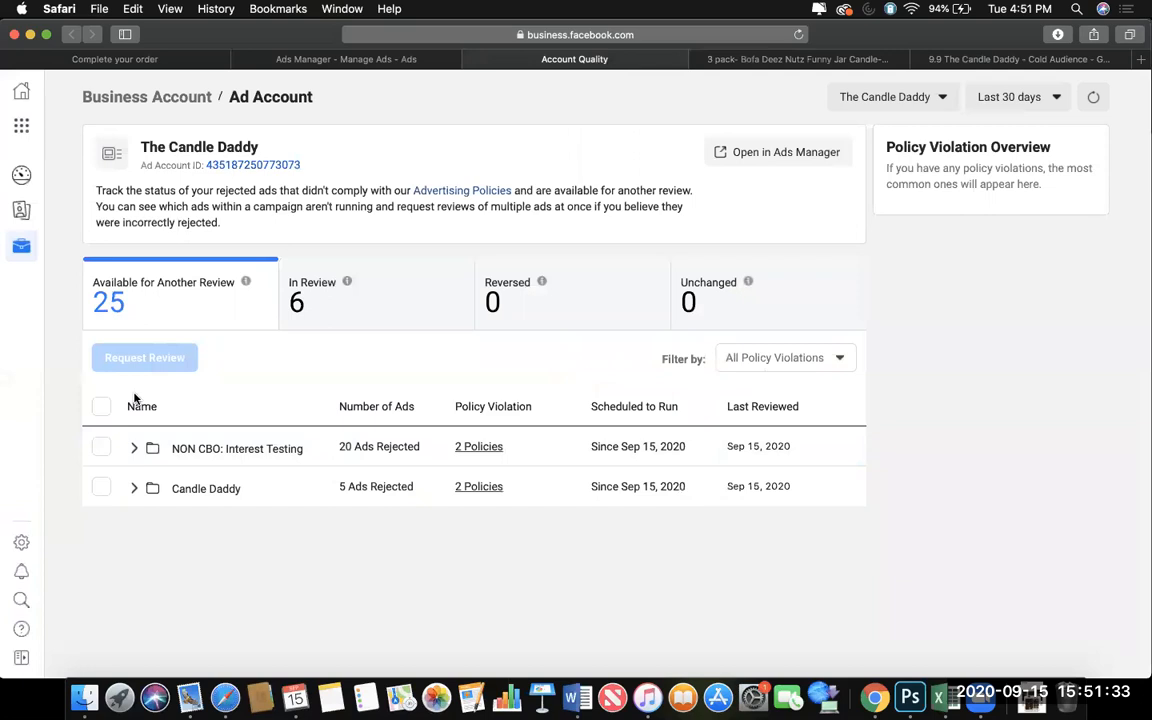
# Submit the still-available rejected ads of both campaigns for review once more.
pyautogui.click(102, 408)
pyautogui.click(150, 357)
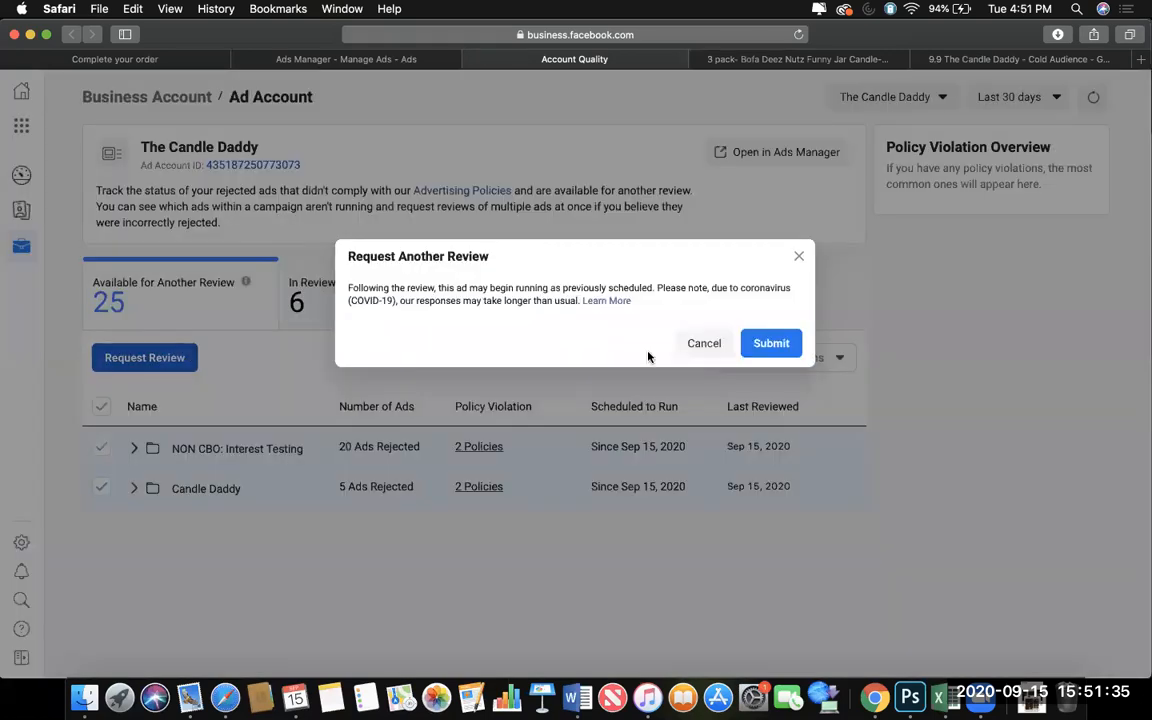
pyautogui.click(771, 343)
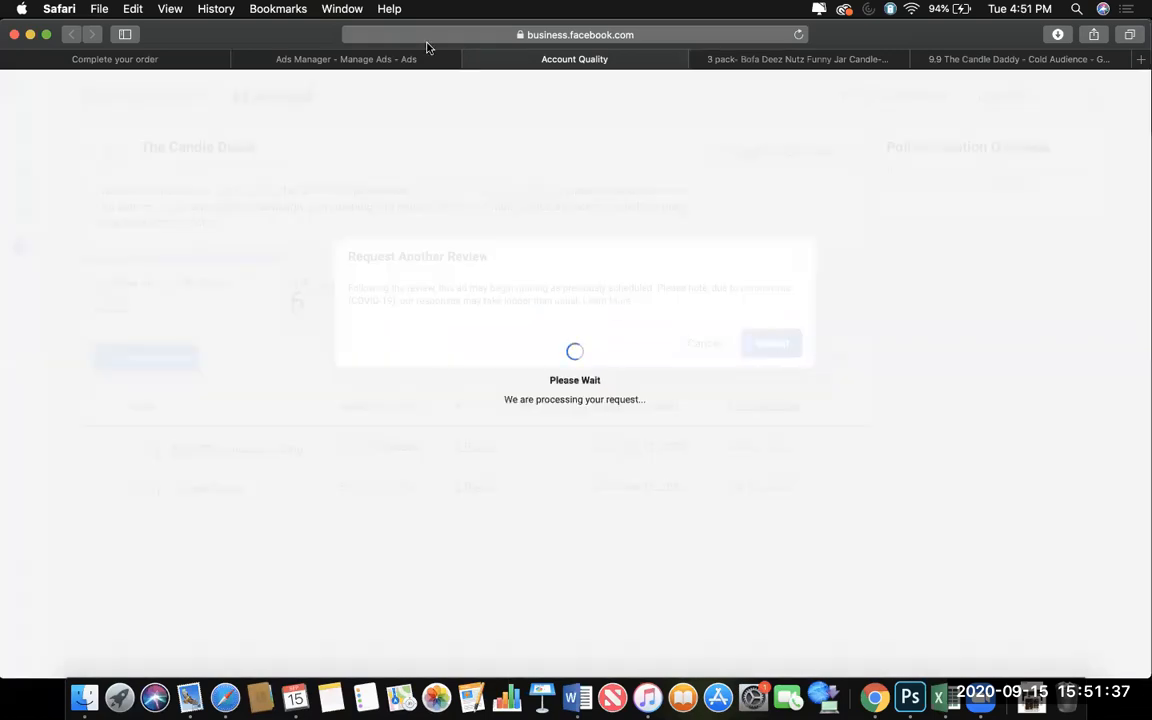
# Switch Ads Manager to the Optimal Tex ad account and dismiss the publishing error notification.
pyautogui.click(360, 61)
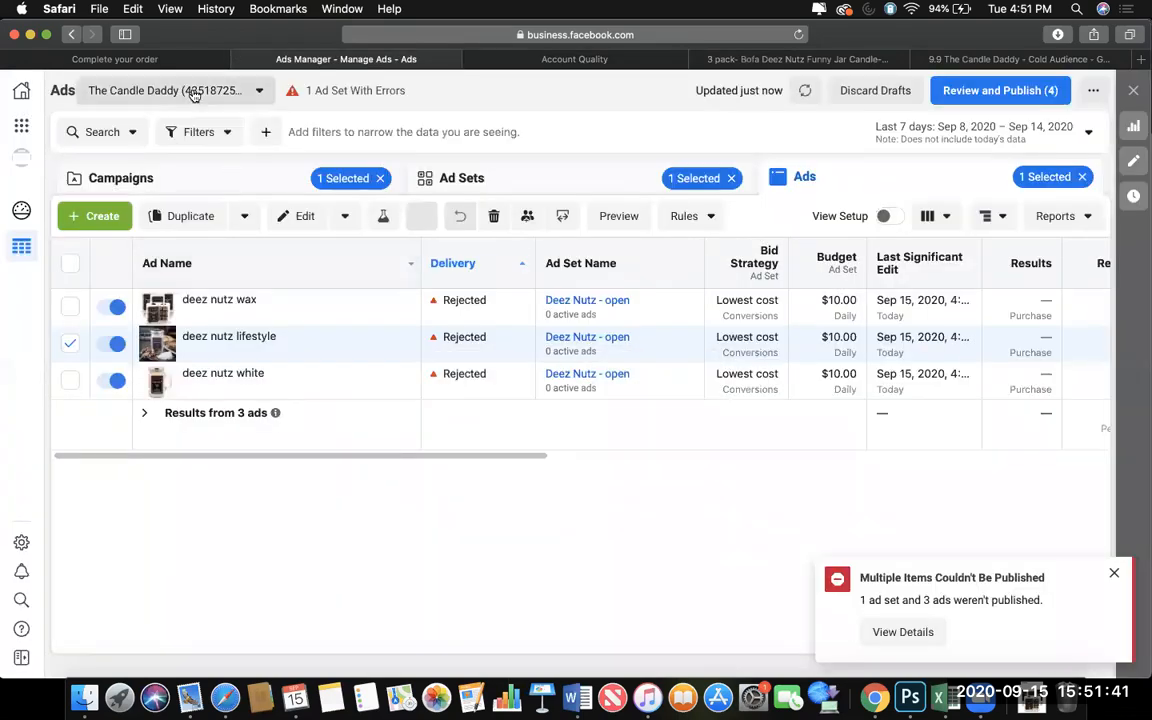
pyautogui.click(259, 90)
pyautogui.scroll(-5, 158, 361)
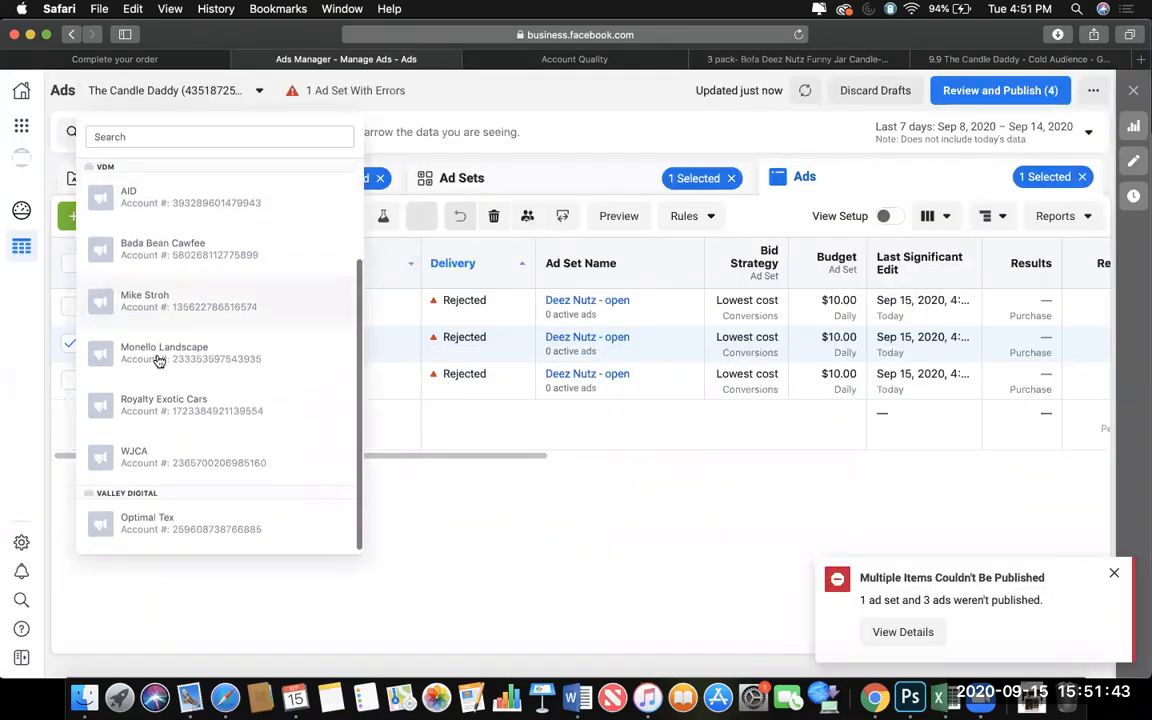
pyautogui.click(155, 514)
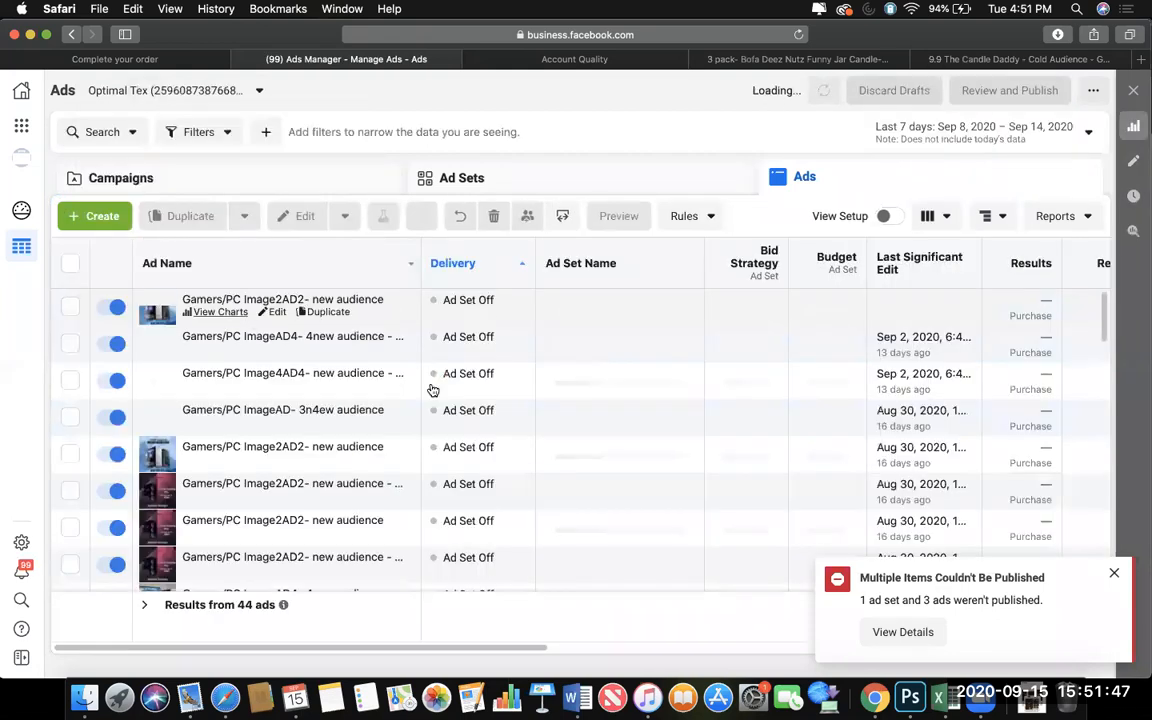
pyautogui.hscroll(5, 433, 388)
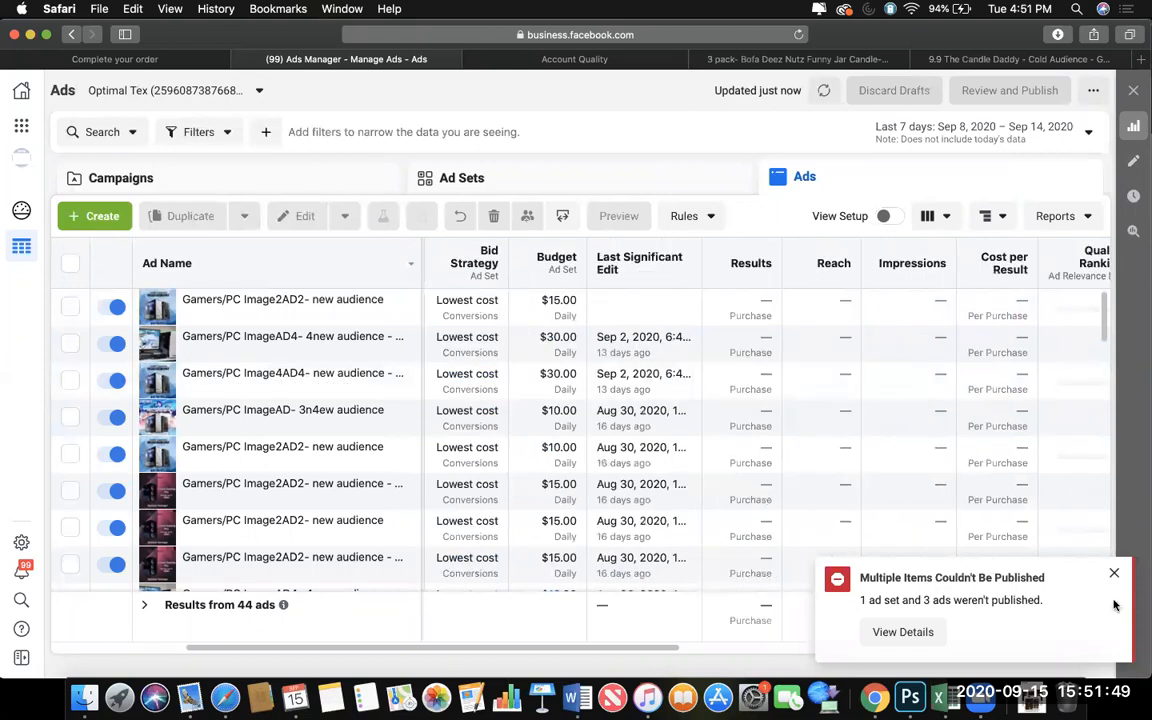
pyautogui.click(1113, 576)
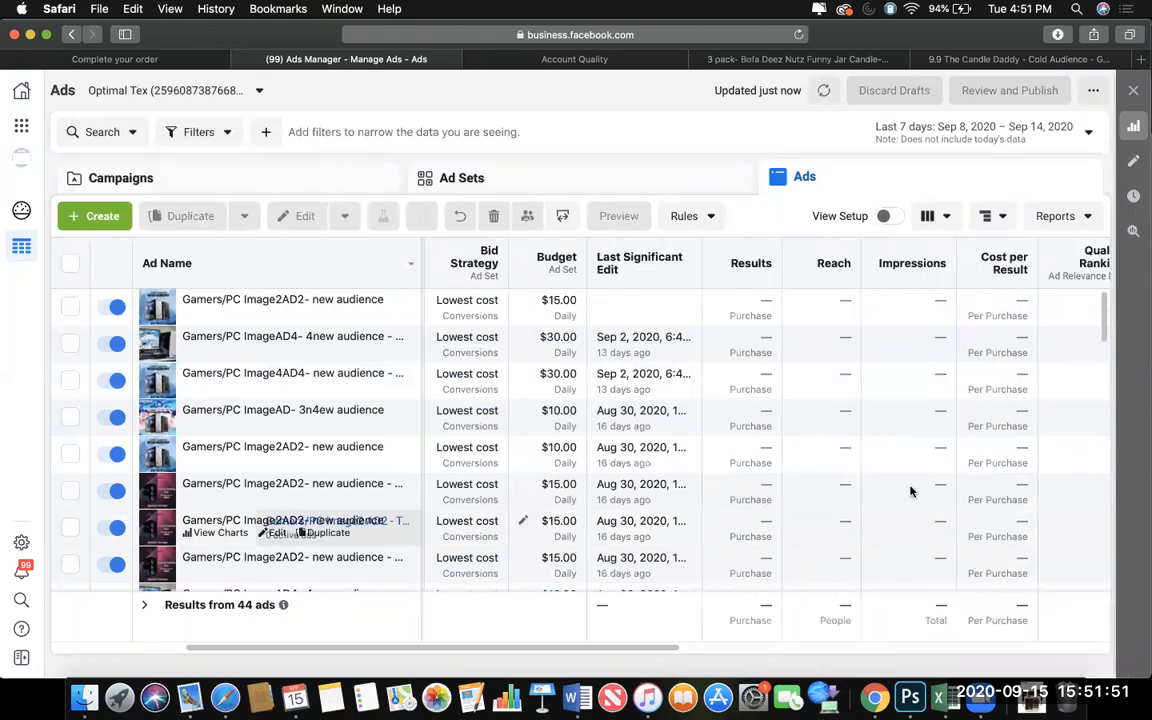
# Choose the Lifetime preset as the date range for the Optimal Tex ads report.
pyautogui.hscroll(3, 910, 489)
pyautogui.click(913, 142)
pyautogui.click(1000, 199)
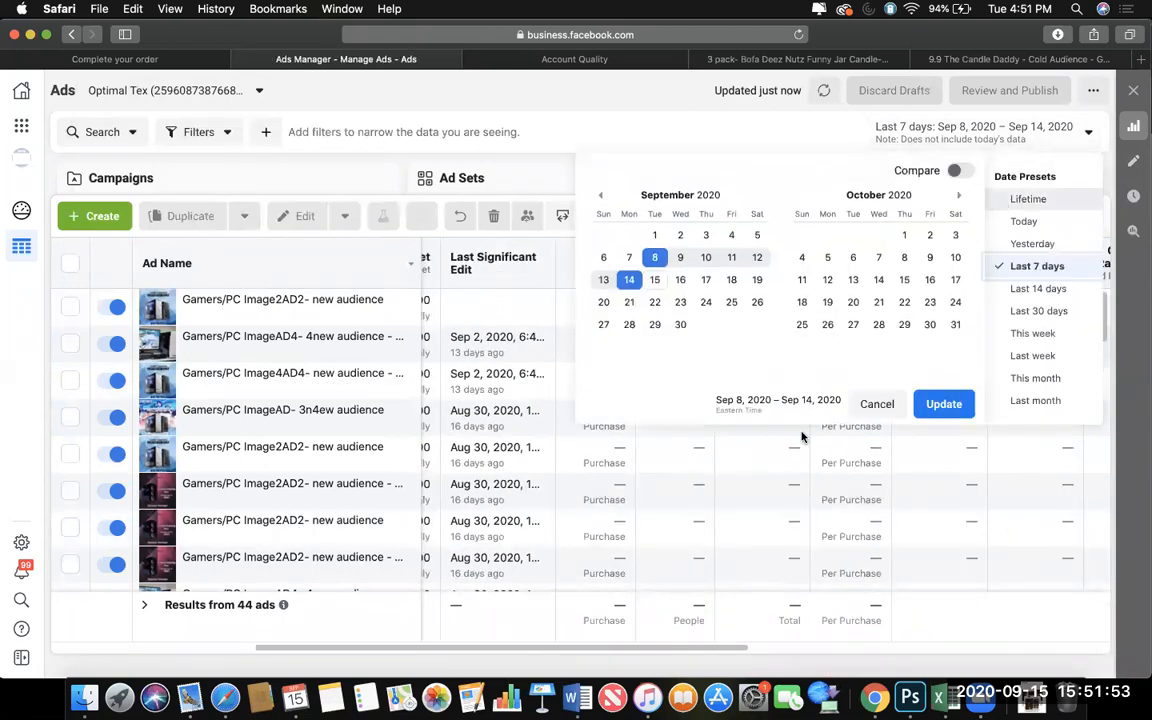
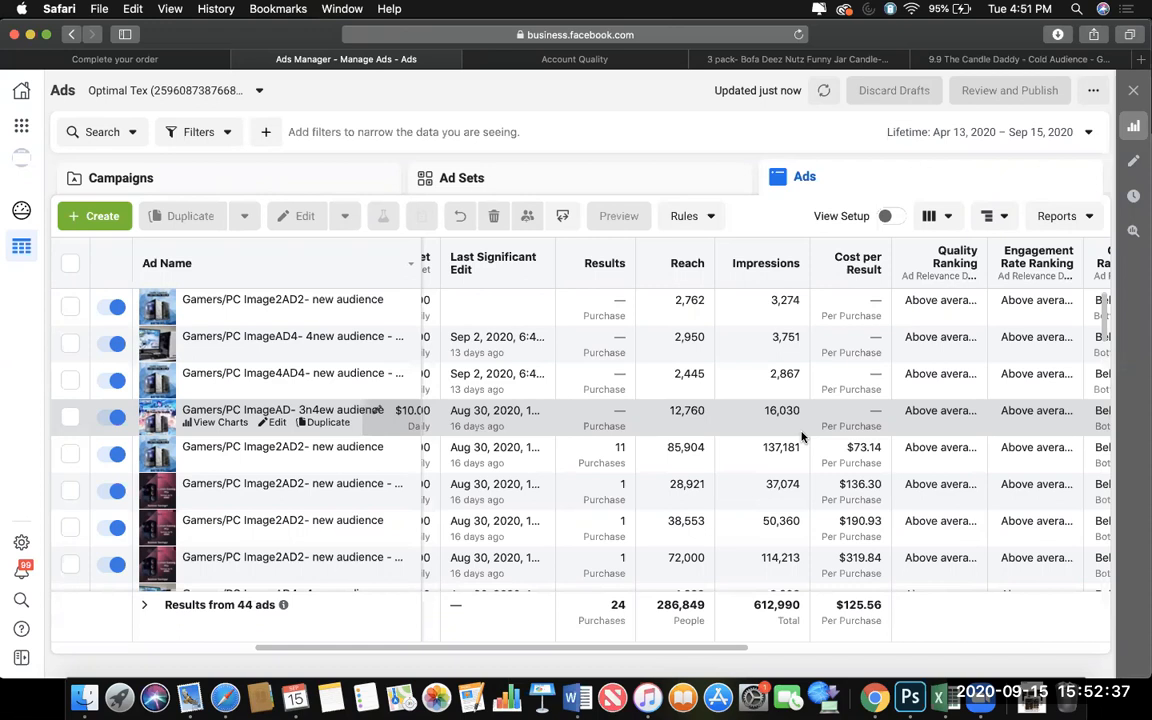
# Review the lifetime delivery, ranking, spend, purchase and ROAS columns of the Optimal Tex ads.
pyautogui.hscroll(1, 763, 480)
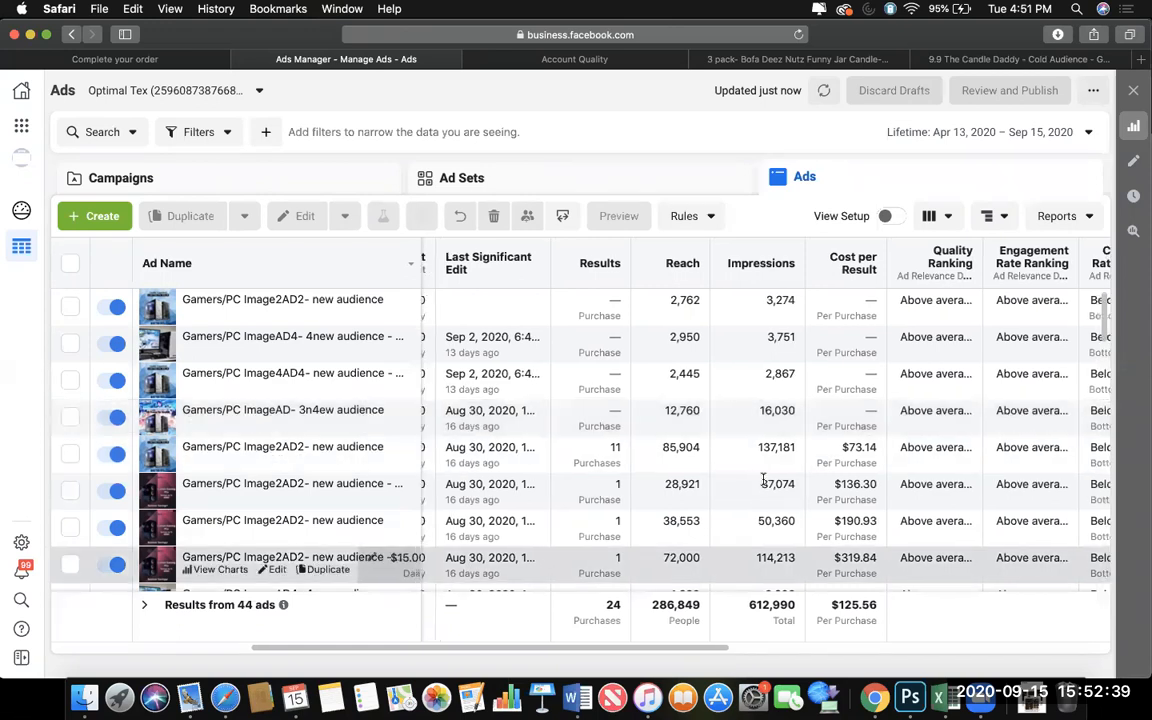
pyautogui.hscroll(5, 763, 480)
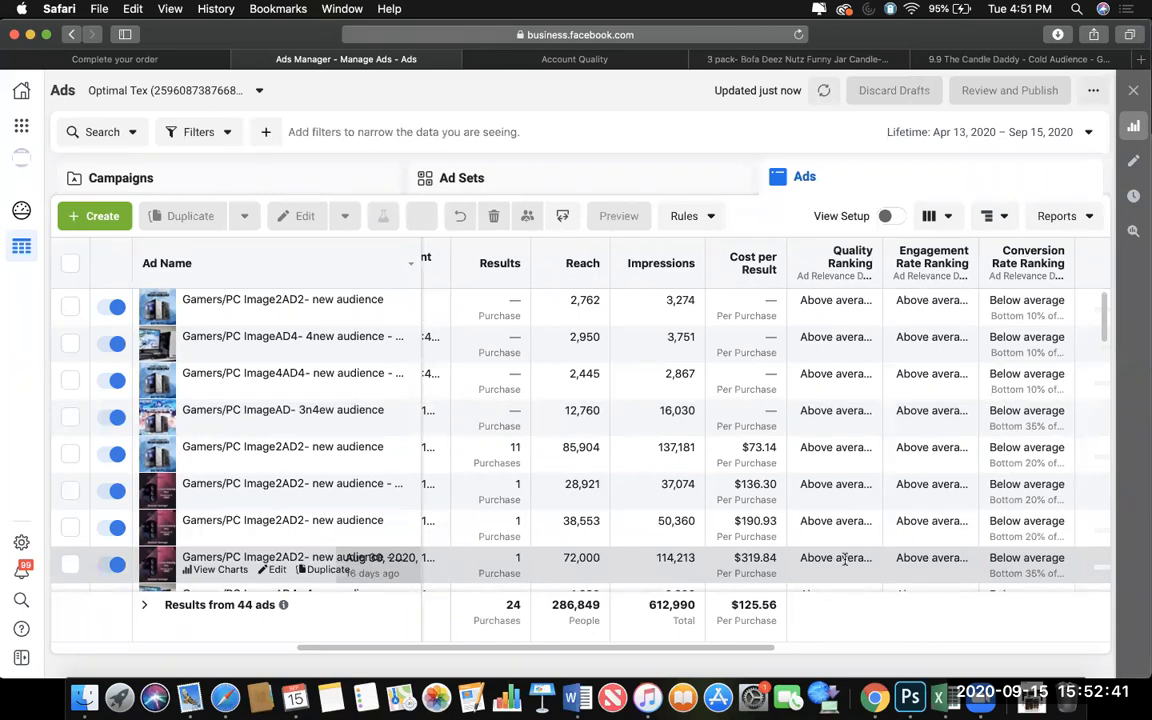
pyautogui.hscroll(20, 832, 565)
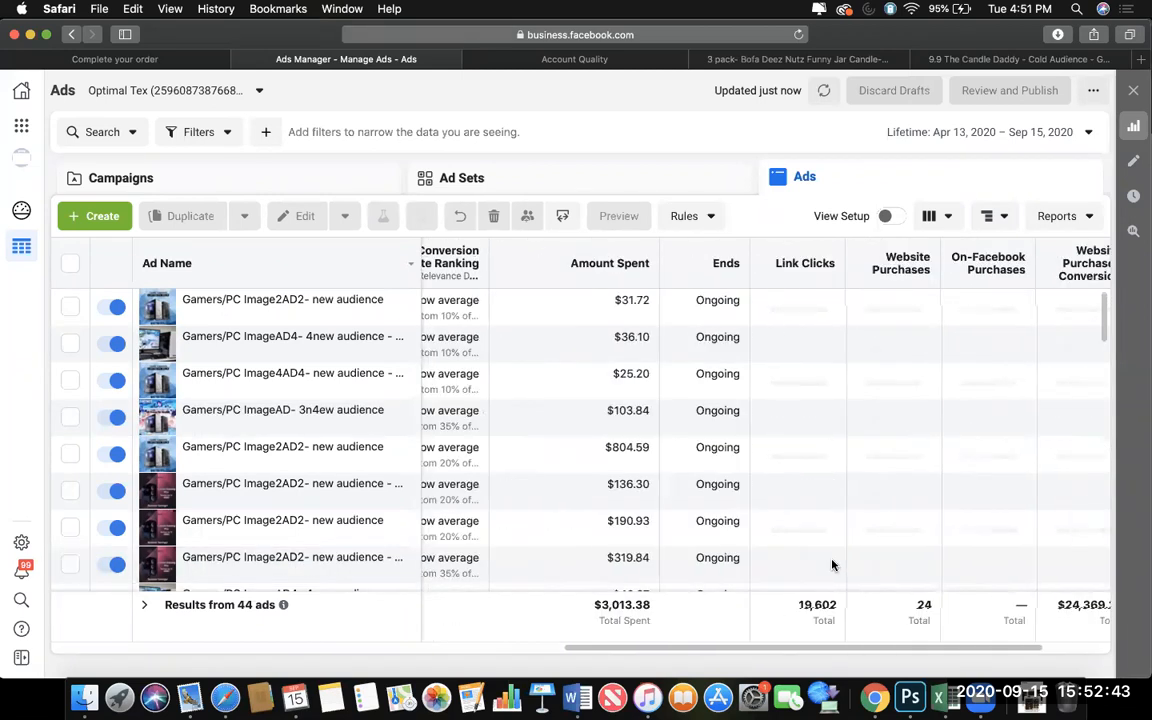
pyautogui.hscroll(3, 828, 565)
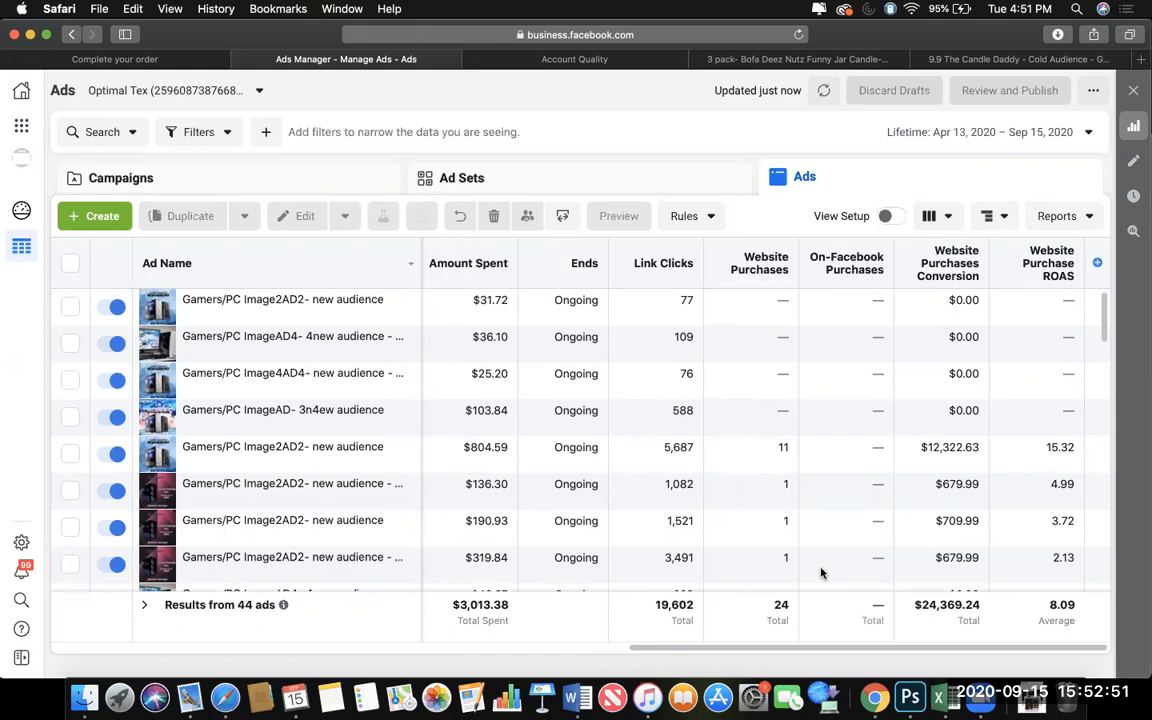
# Check the lifetime results at campaign level, and open the ad sets of the Optimal Tex- TOF campaign.
pyautogui.click(378, 188)
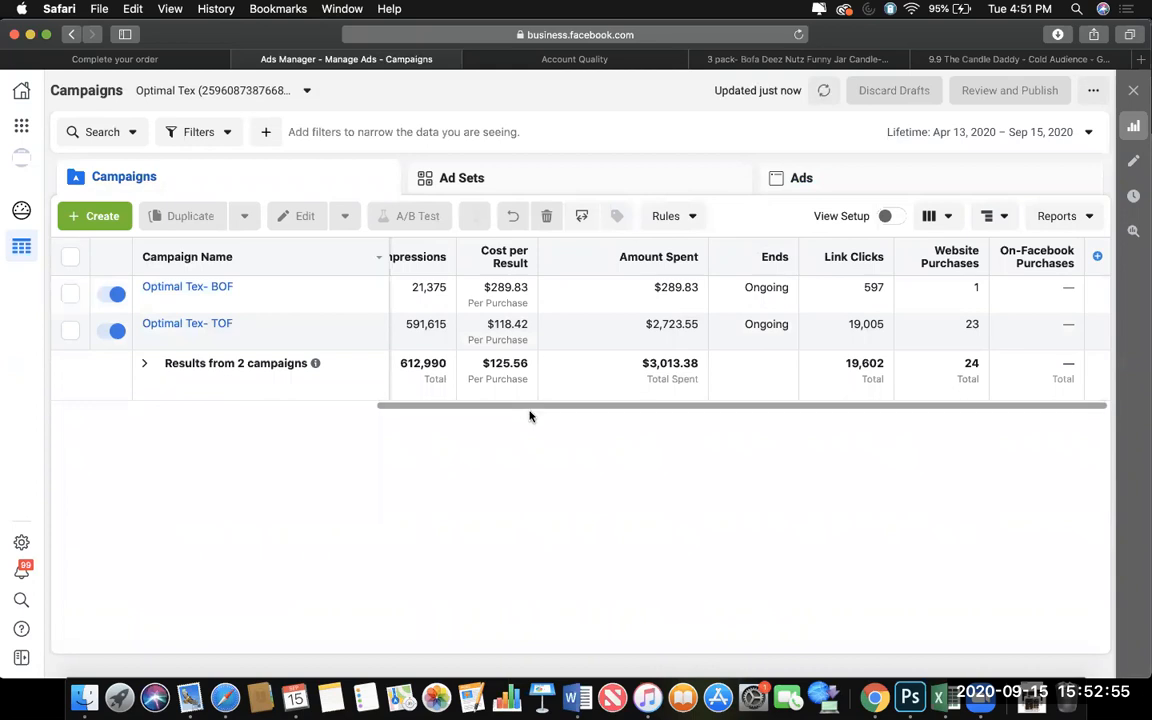
pyautogui.moveTo(522, 407); pyautogui.dragTo(384, 400)
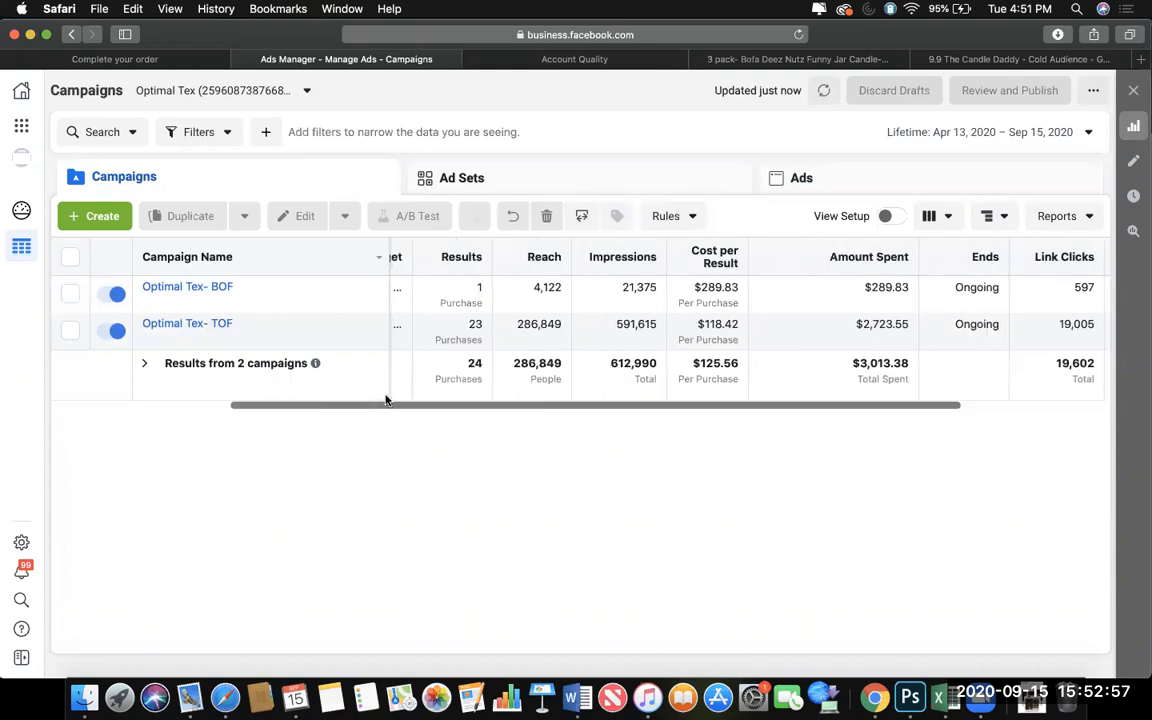
pyautogui.click(370, 328)
pyautogui.click(602, 186)
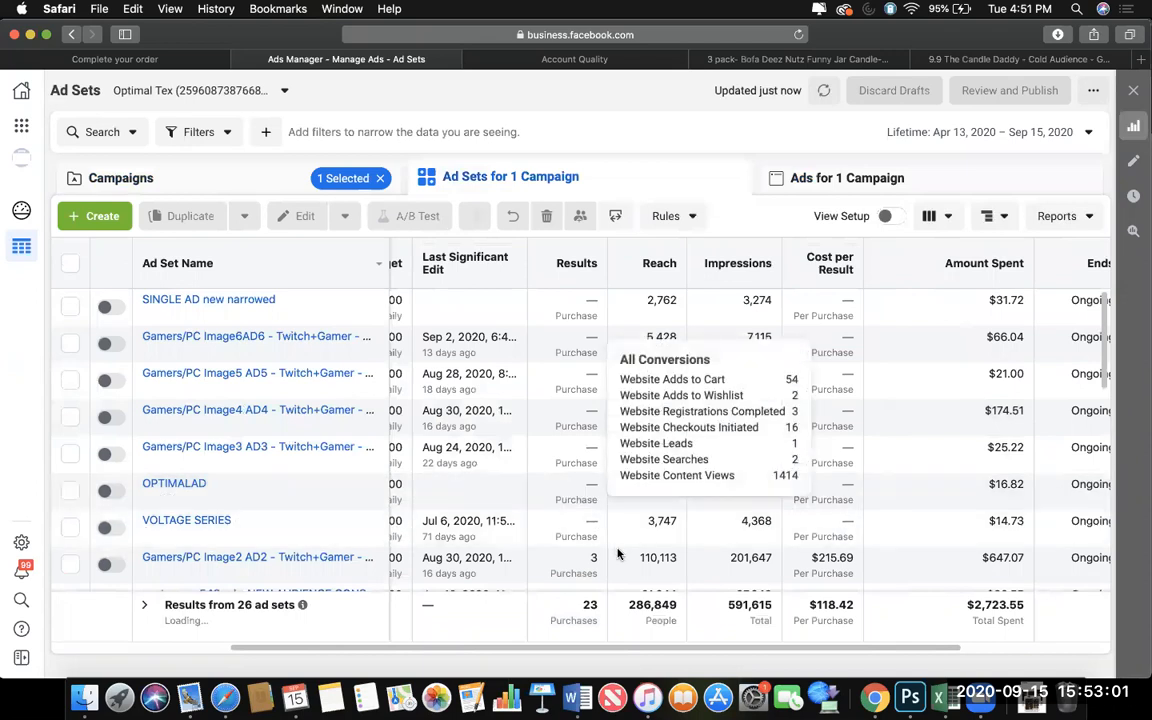
# Sort the TOF campaign's ad sets by results, with the most purchases first.
pyautogui.scroll(-15, 591, 500)
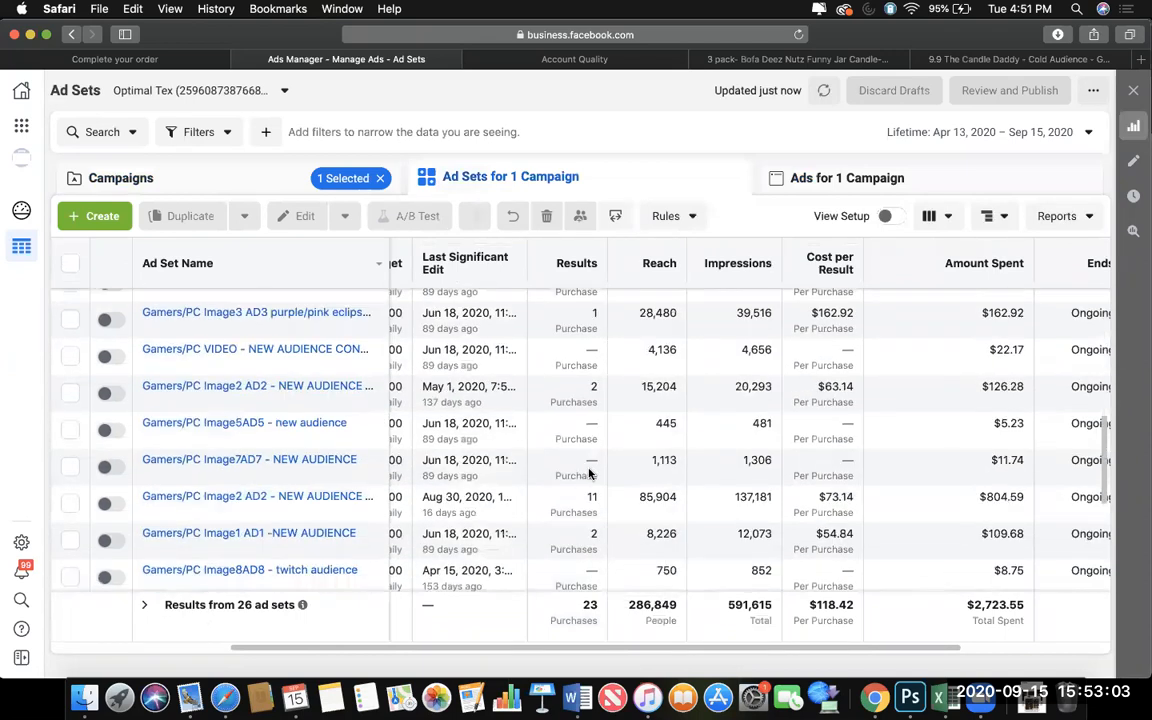
pyautogui.scroll(10, 583, 495)
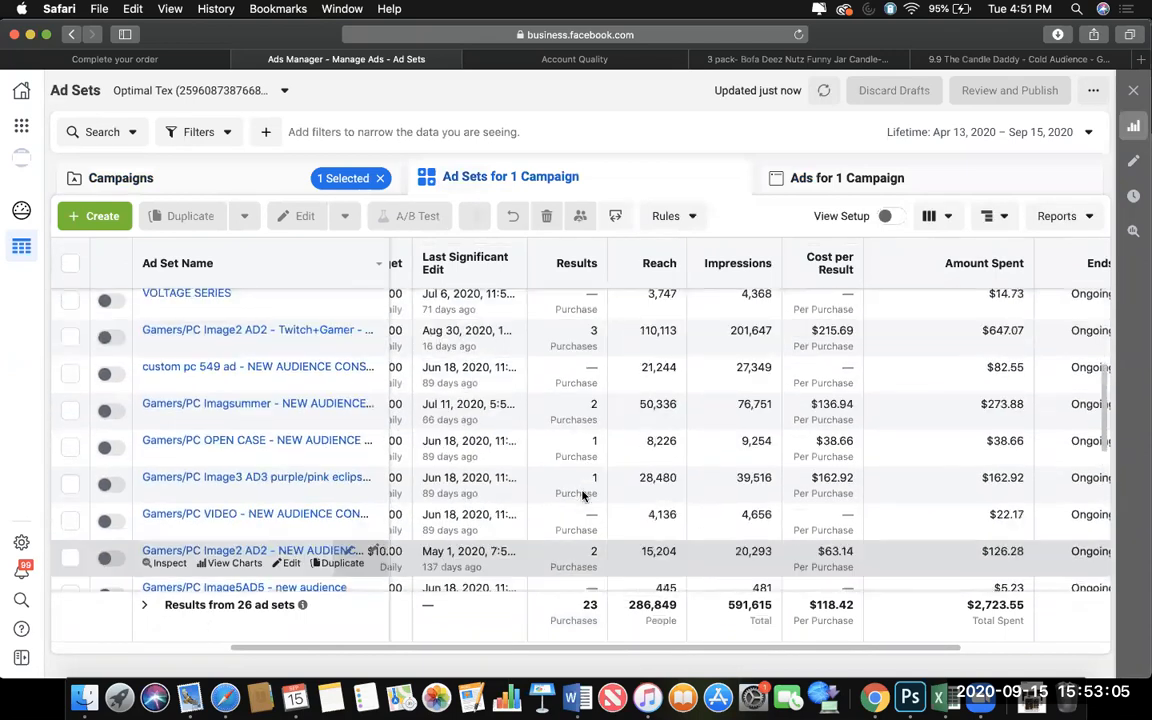
pyautogui.click(572, 263)
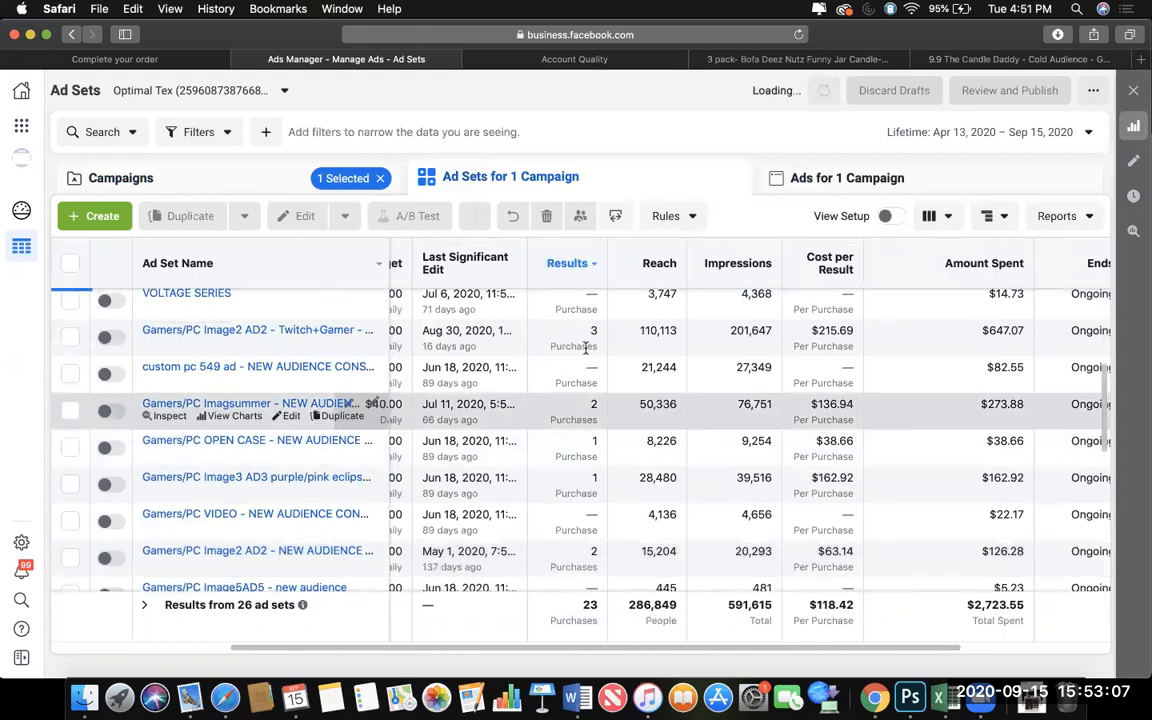
pyautogui.scroll(5, 590, 420)
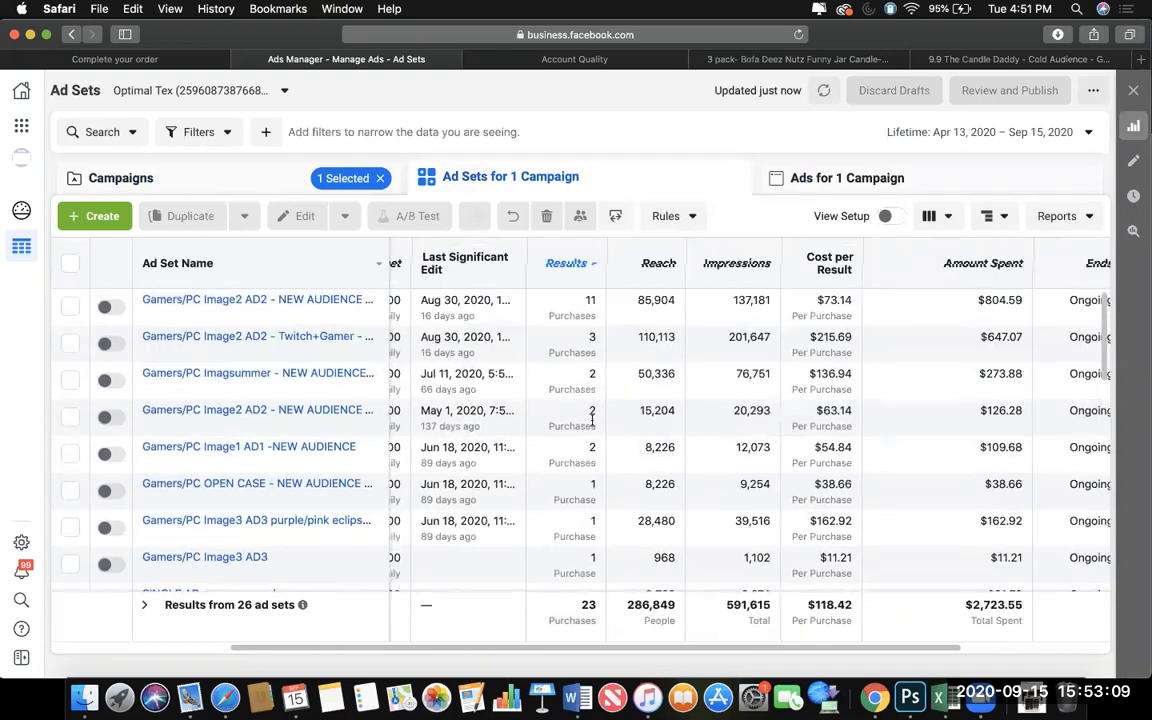
# Compare the purchases, reach and cost per result of the ad sets that produced results, highlighting them one by one.
pyautogui.click(586, 571)
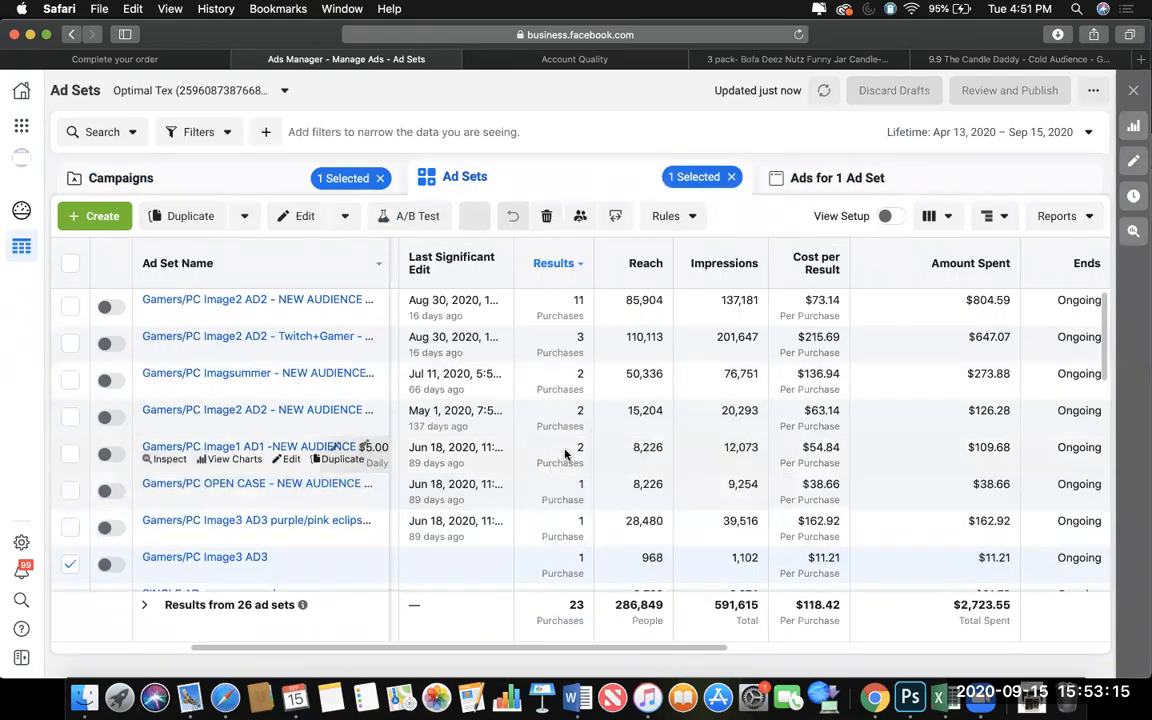
pyautogui.click(568, 453)
pyautogui.click(595, 413)
pyautogui.click(585, 378)
pyautogui.click(581, 318)
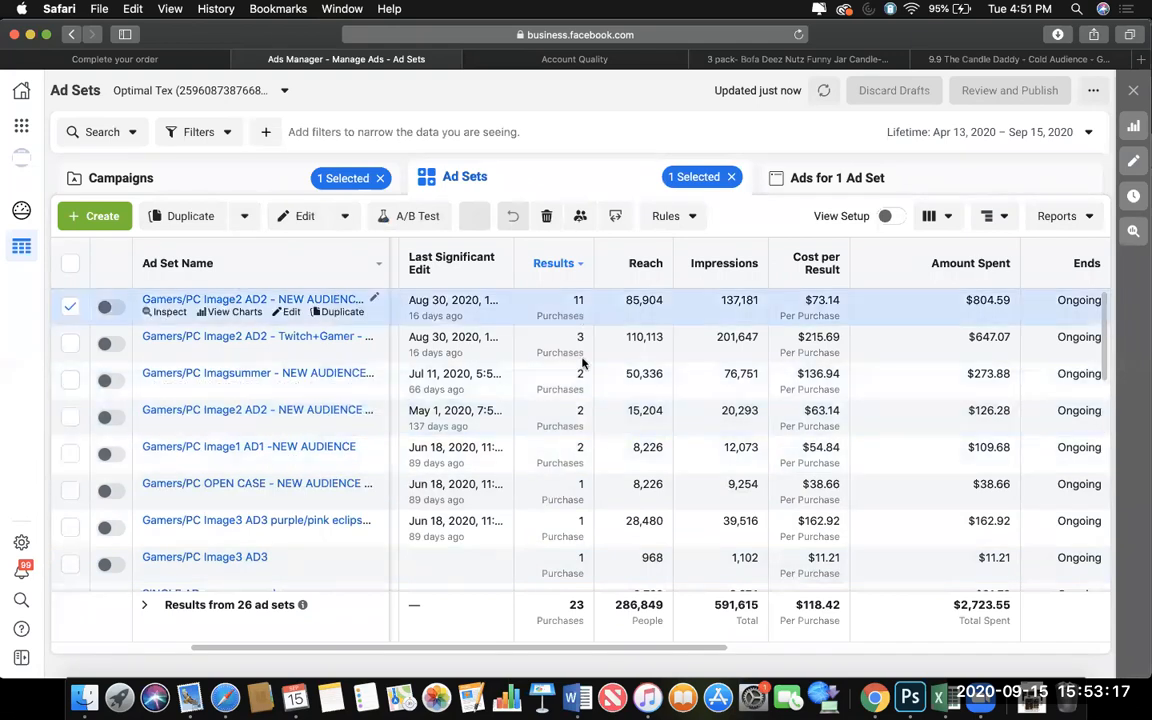
pyautogui.click(582, 343)
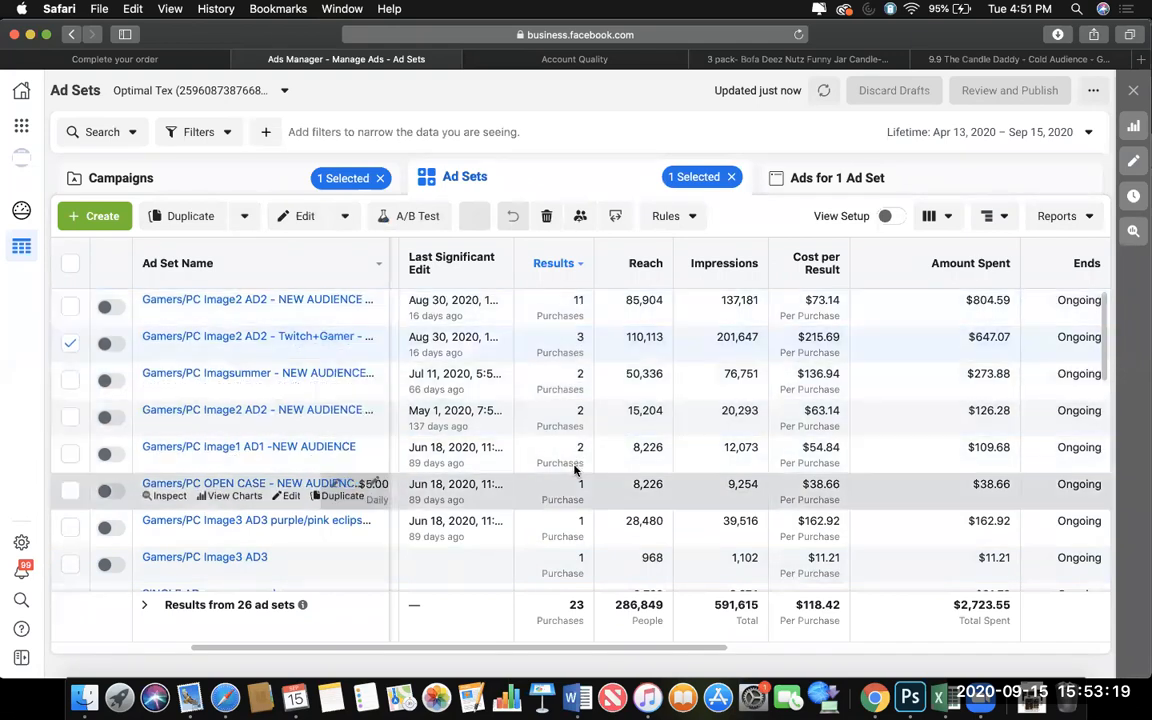
pyautogui.scroll(-5, 575, 470)
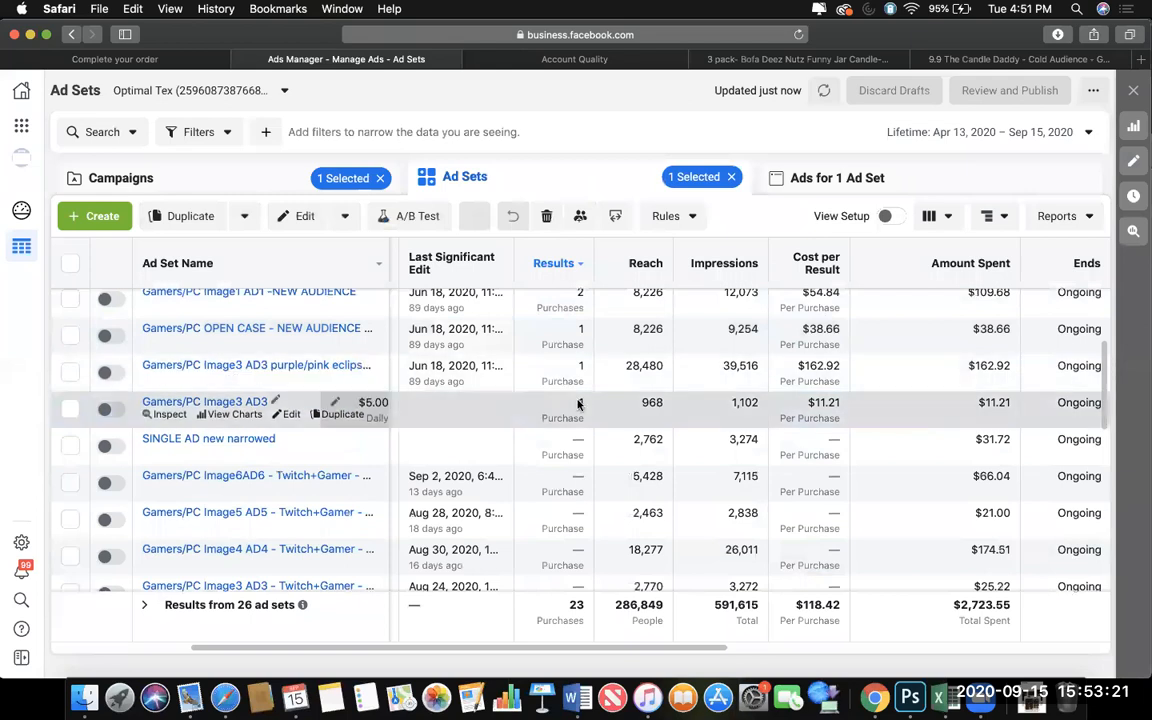
pyautogui.click(578, 403)
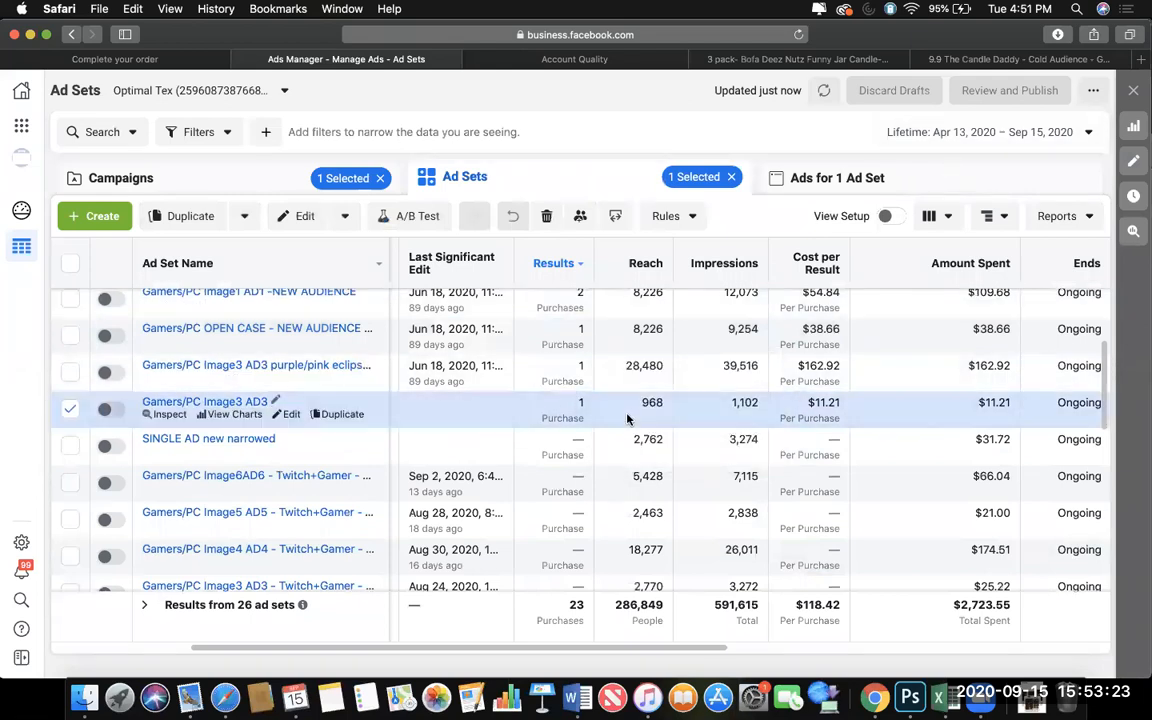
pyautogui.scroll(5, 628, 418)
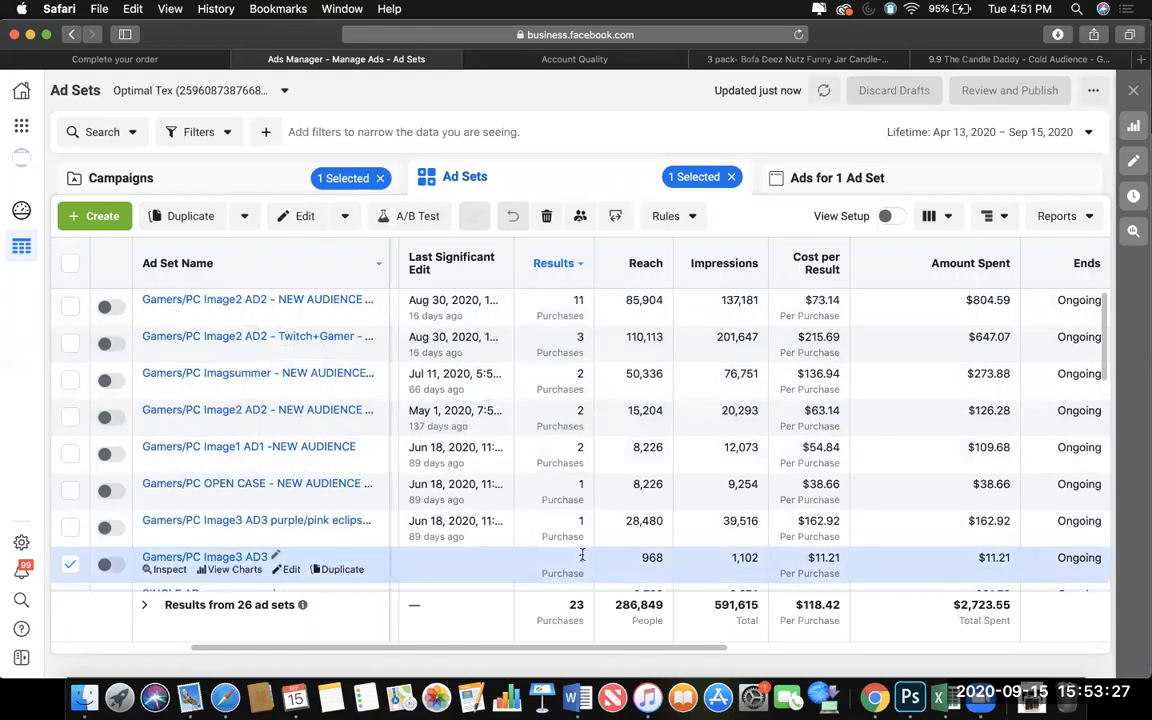
# Check the TOF ad sets' results for the This month and Last month date presets.
pyautogui.click(962, 139)
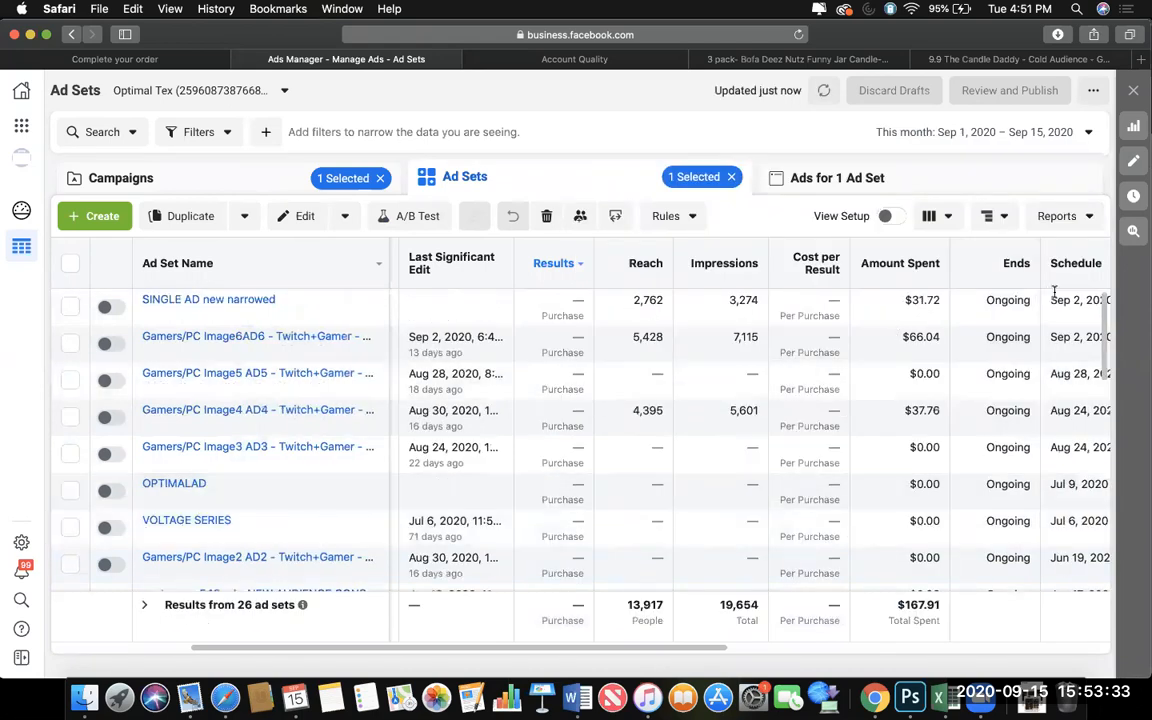
pyautogui.click(980, 131)
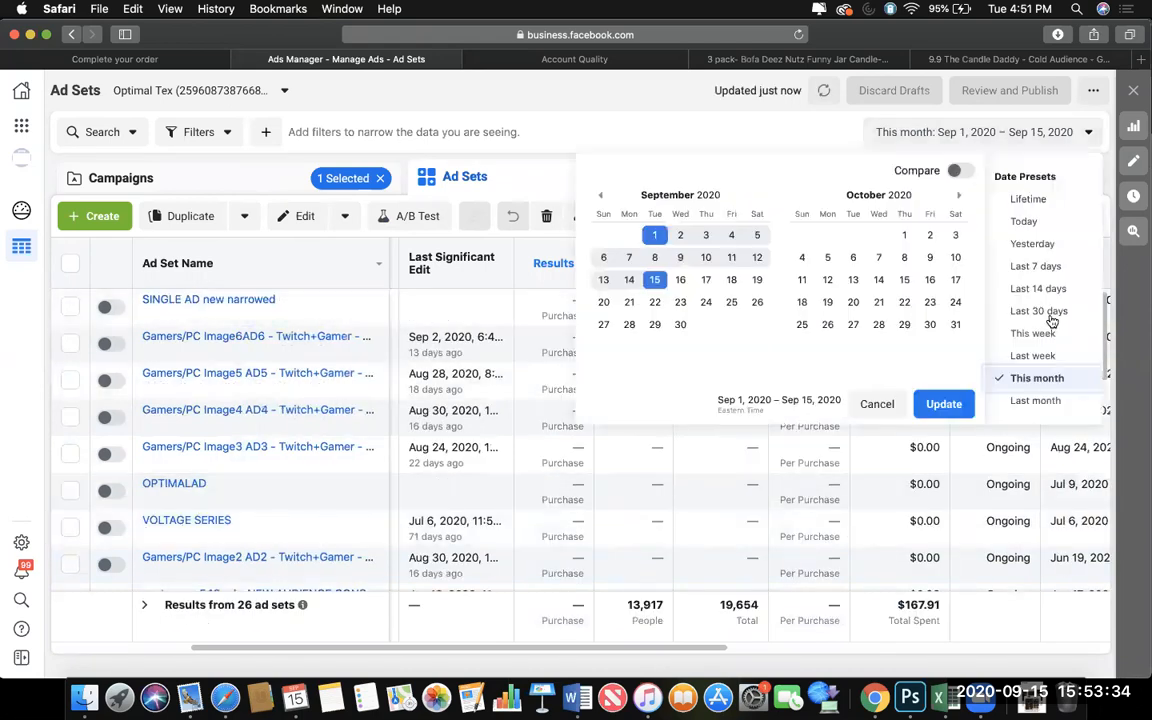
pyautogui.click(1036, 401)
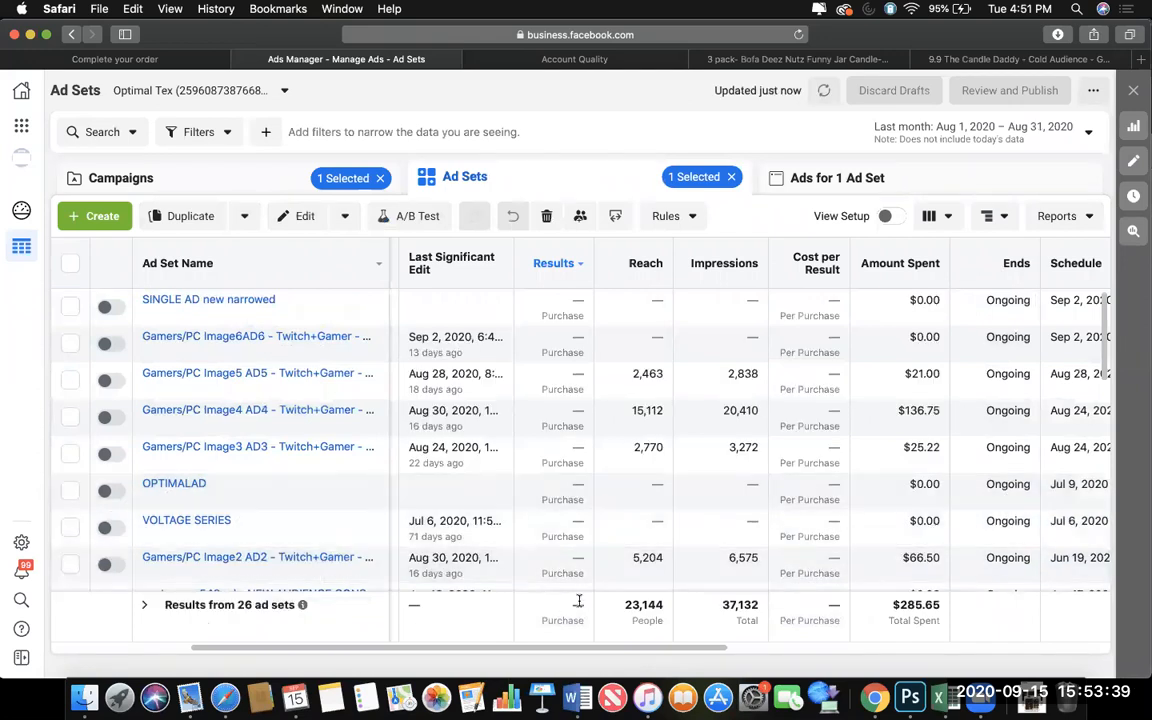
pyautogui.scroll(-10, 590, 496)
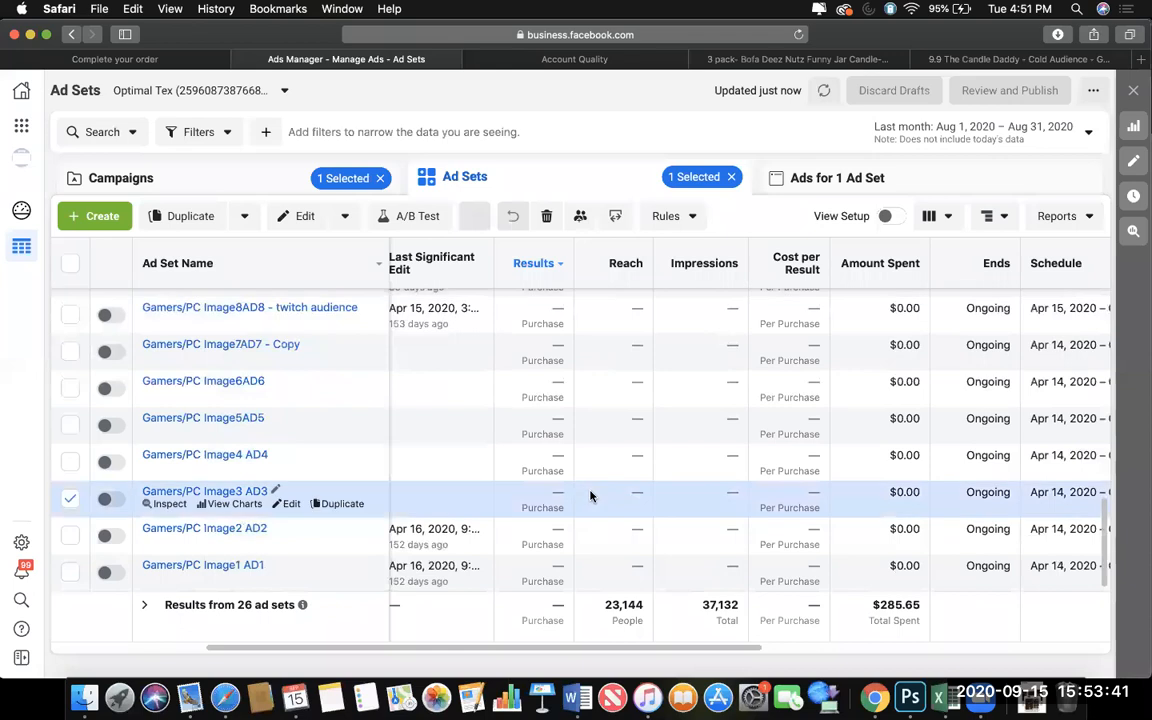
# Clear the campaign selection and set the report's date range back to Lifetime.
pyautogui.click(353, 196)
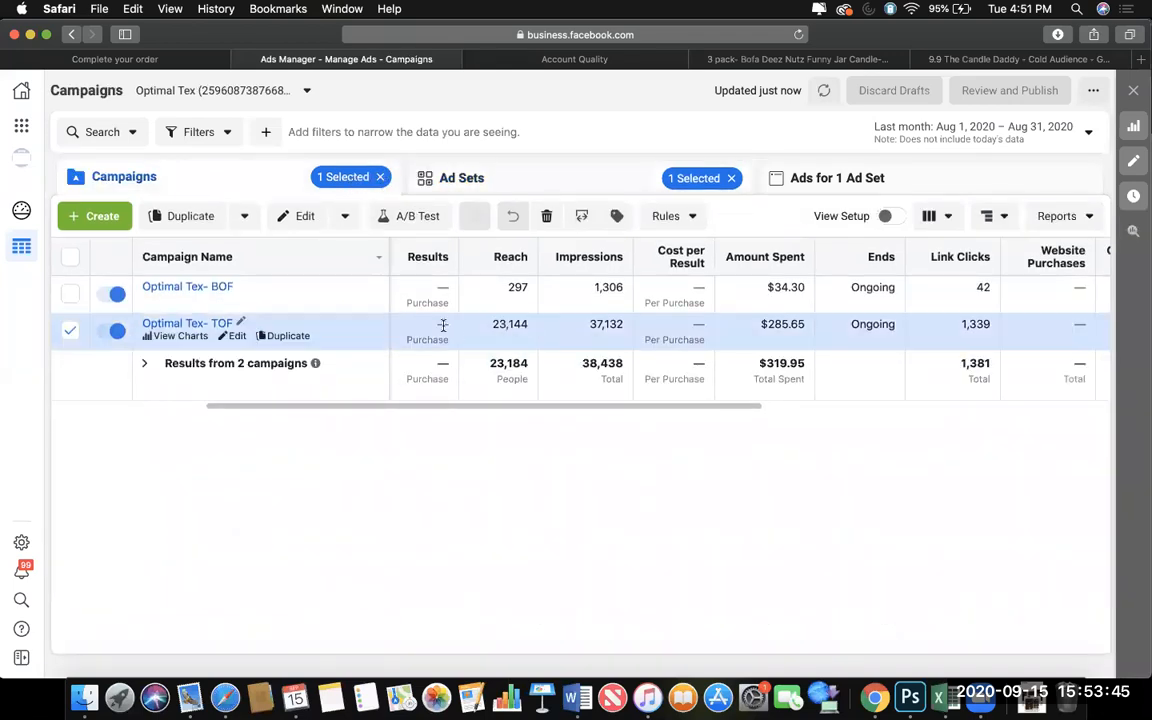
pyautogui.click(779, 180)
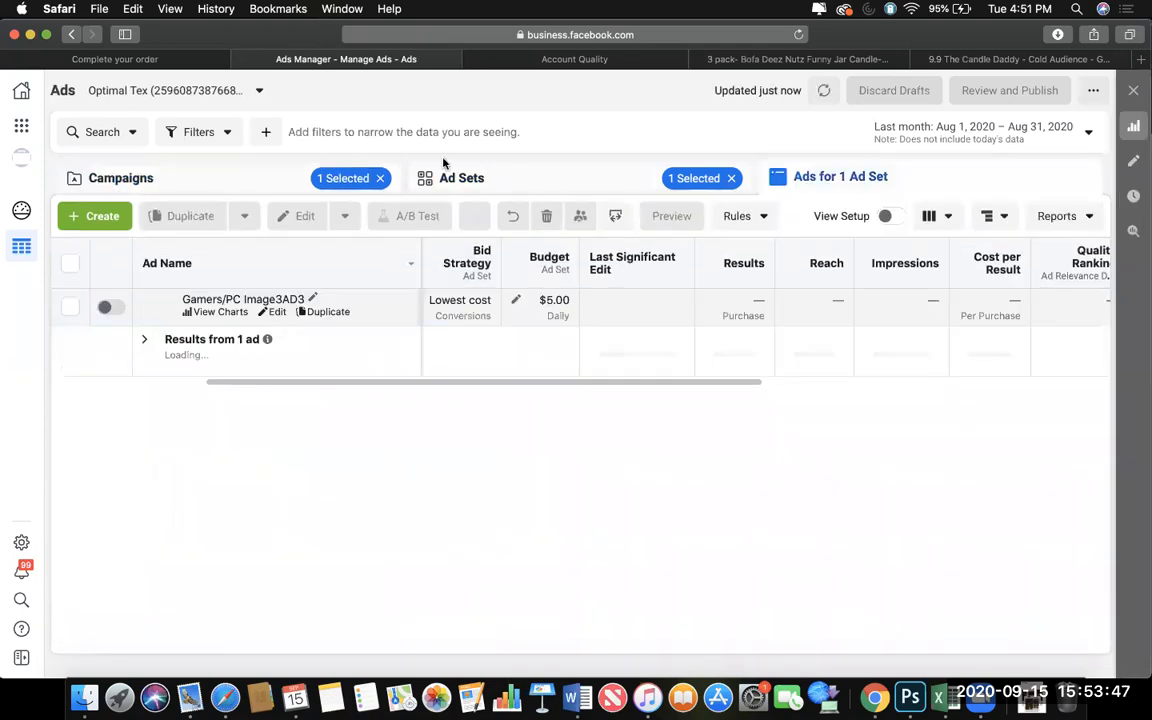
pyautogui.click(378, 179)
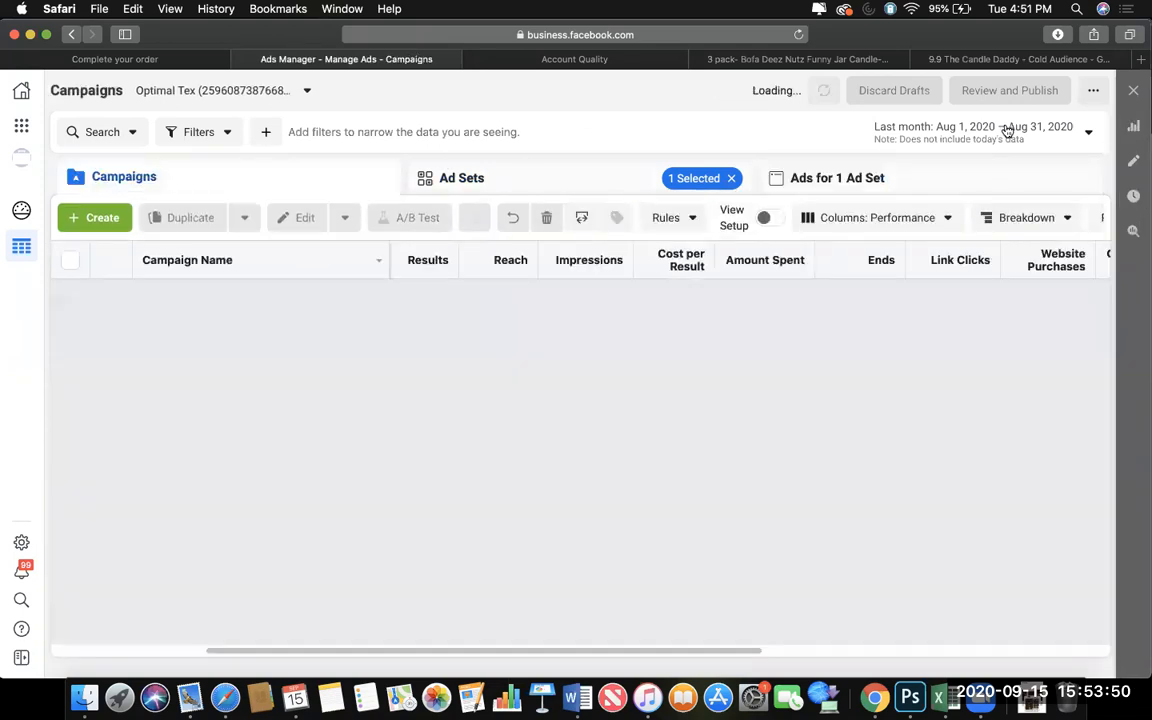
pyautogui.click(1000, 128)
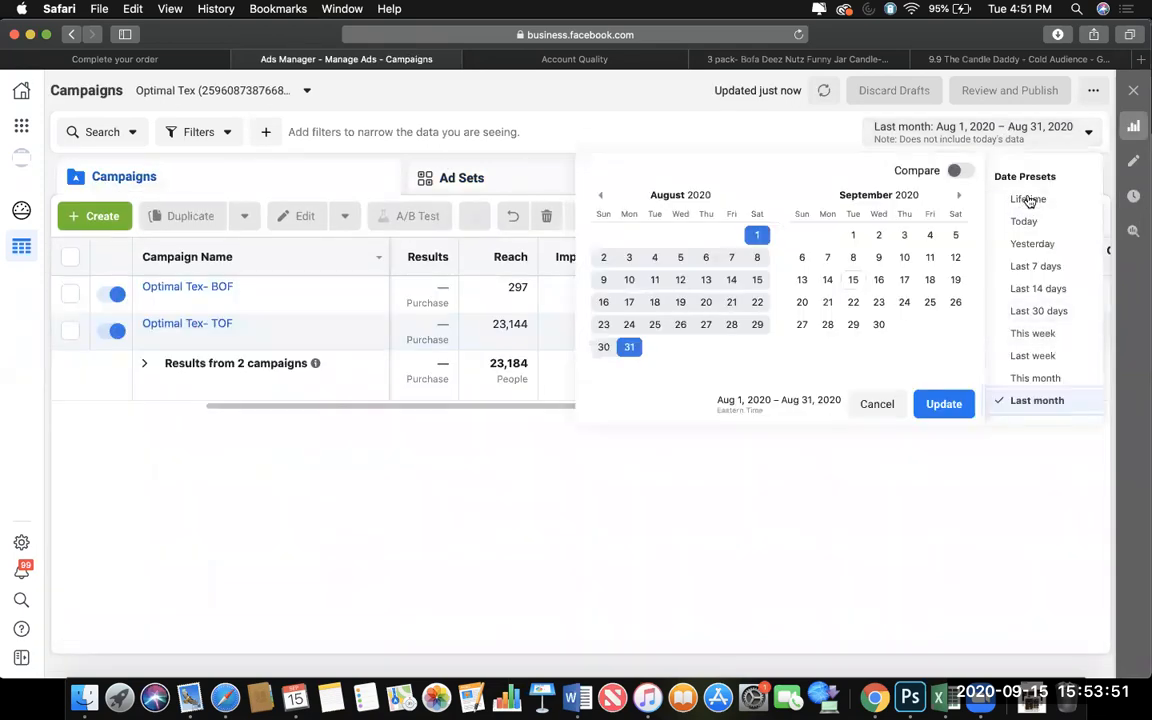
pyautogui.click(1026, 198)
# Select the Optimal Tex- TOF campaign again and open the ad in its Gamers/PC Image1 AD1 -NEW AUDIENCE ad set.
pyautogui.click(429, 334)
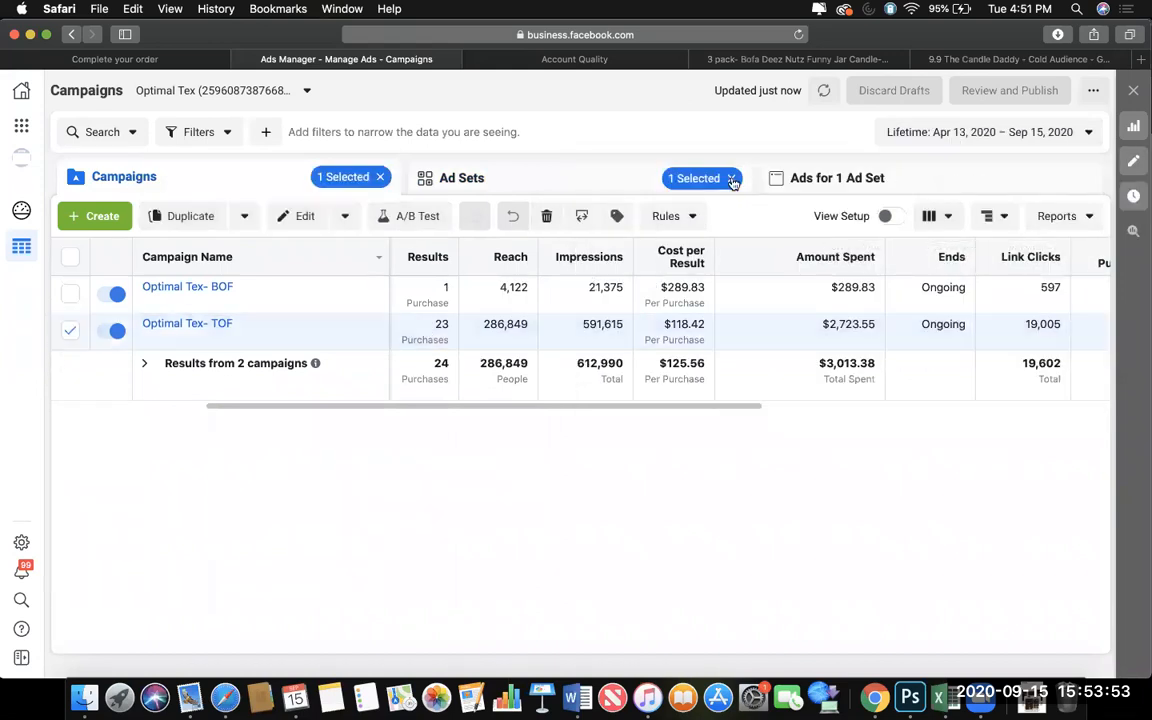
pyautogui.click(732, 178)
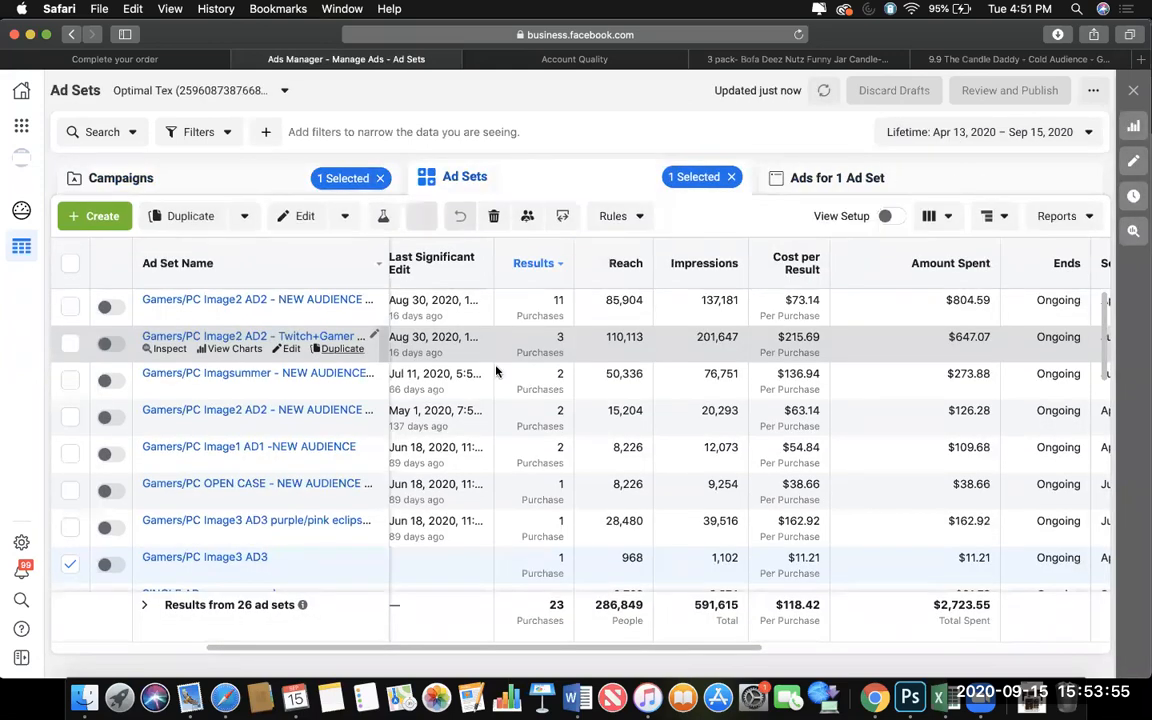
pyautogui.click(547, 444)
pyautogui.click(800, 177)
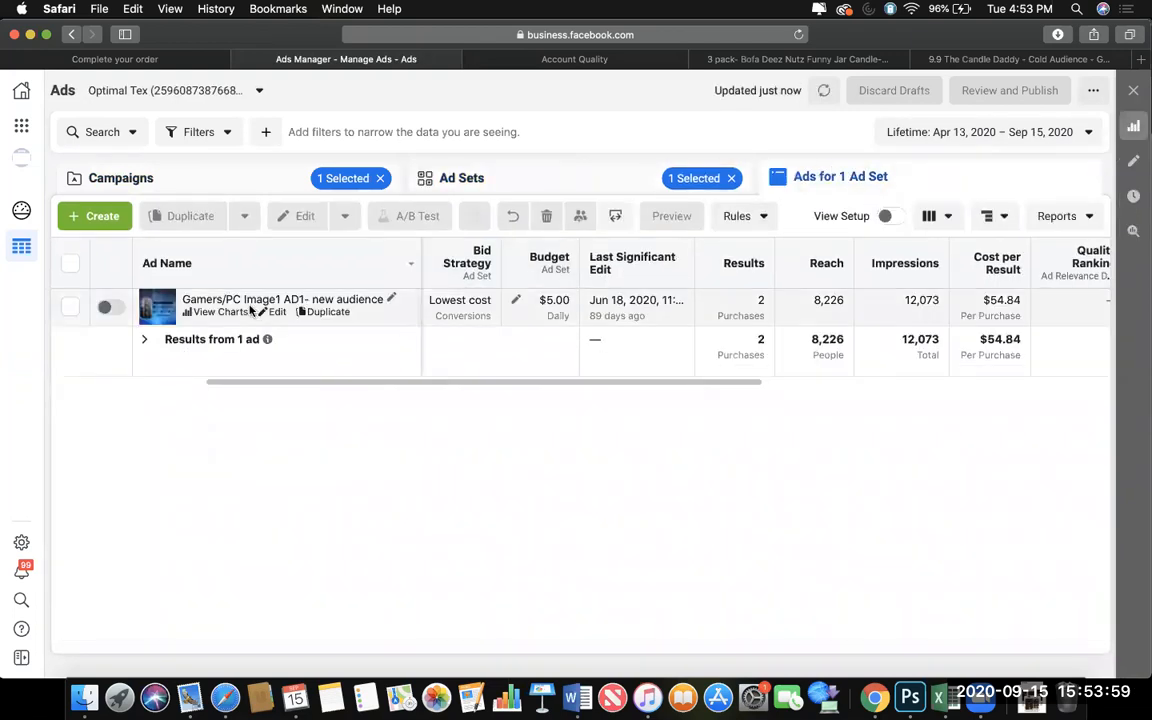
# View the charts and Mobile News Feed preview of the Gamers/PC Image1 AD1- new audience ad, and close them.
pyautogui.click(198, 316)
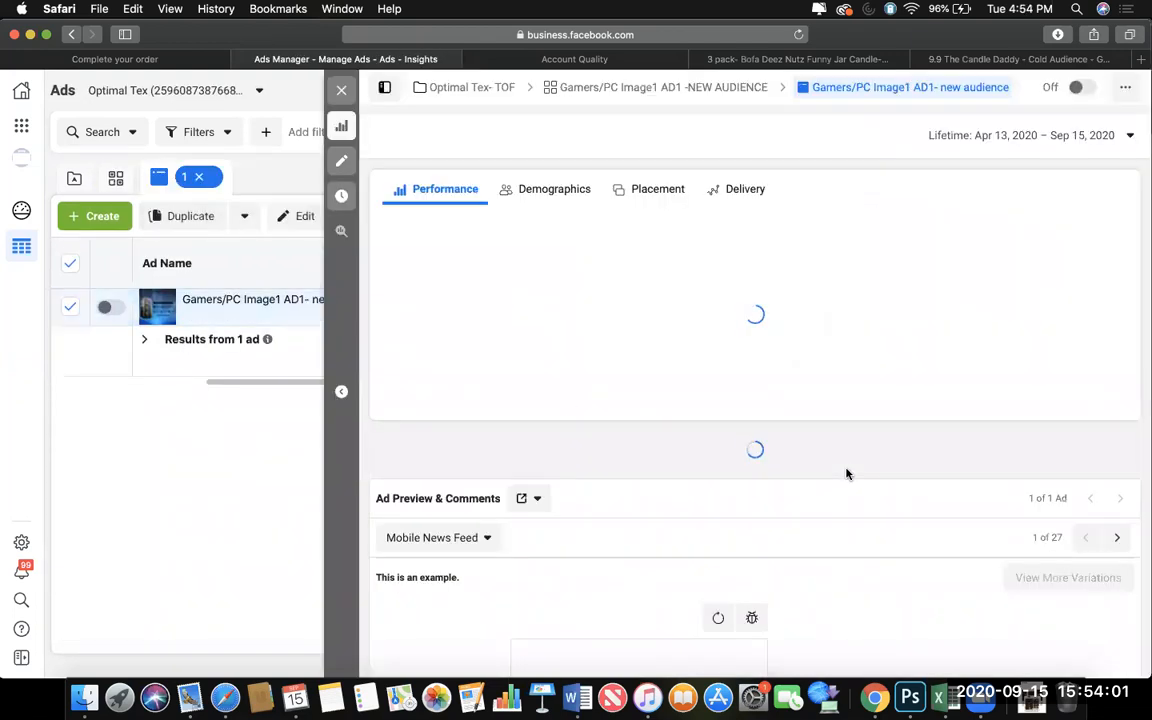
pyautogui.scroll(-5, 749, 563)
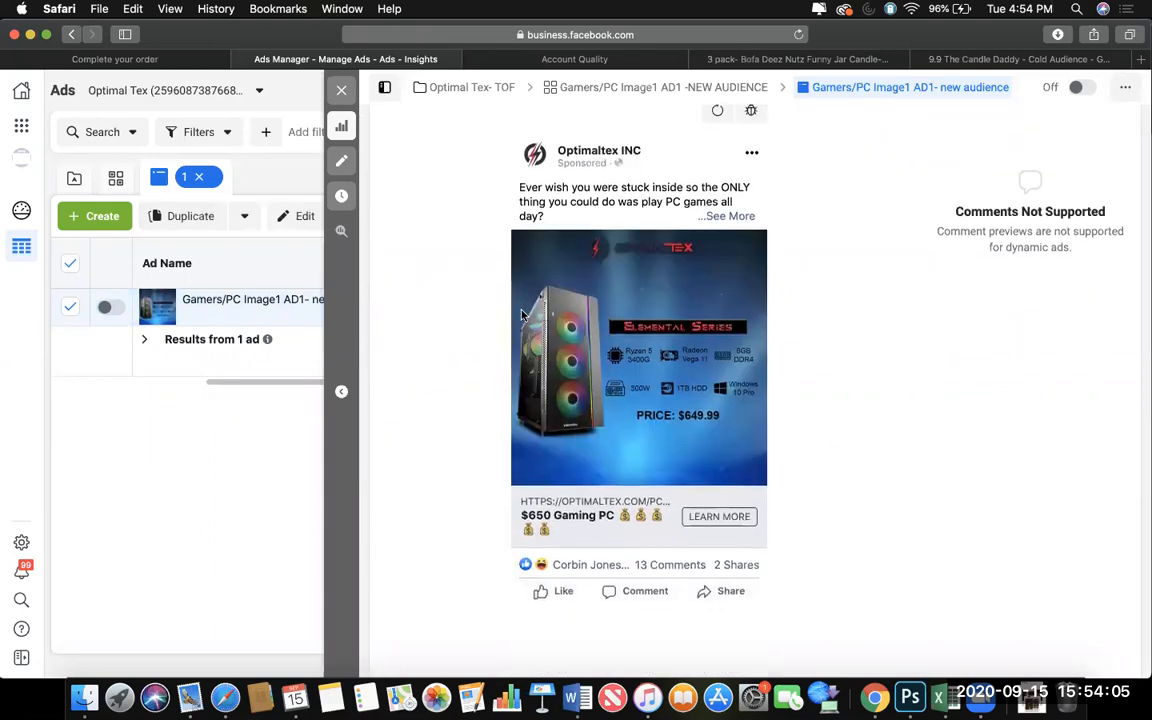
pyautogui.scroll(1, 626, 478)
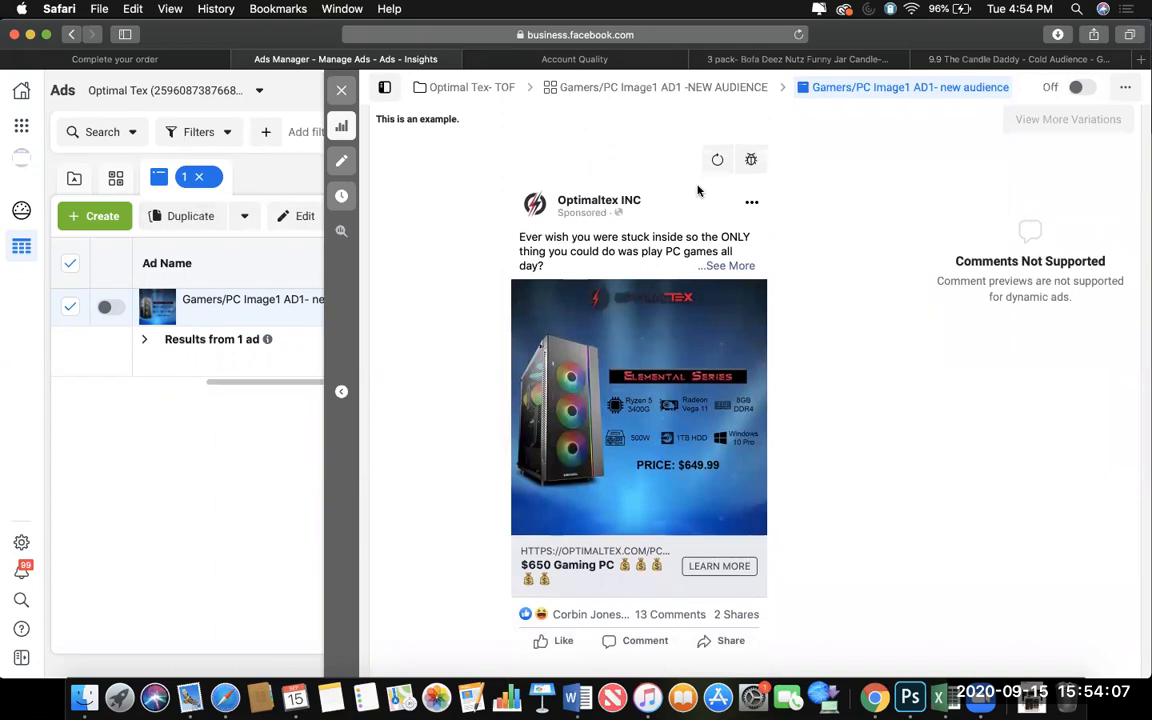
pyautogui.click(341, 90)
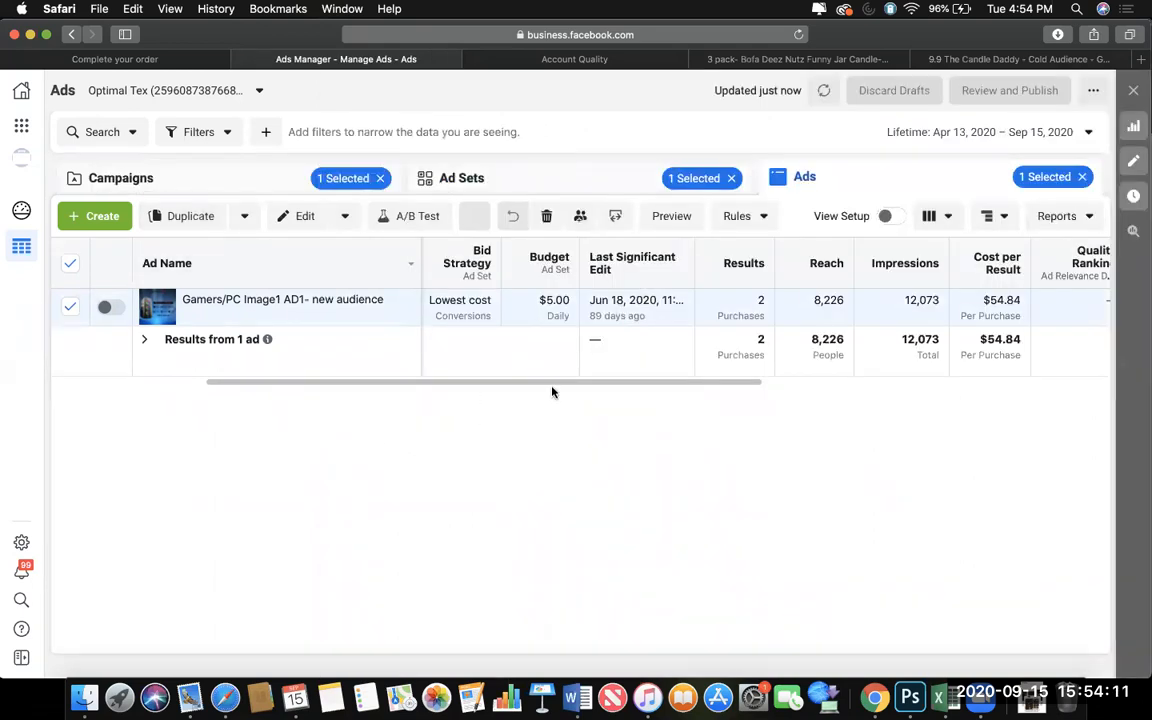
# Review the ad sets' purchase and ROAS columns, and open the ad in the first Gamers/PC Image2 AD2 - NEW AUDIENCE ad set.
pyautogui.click(540, 185)
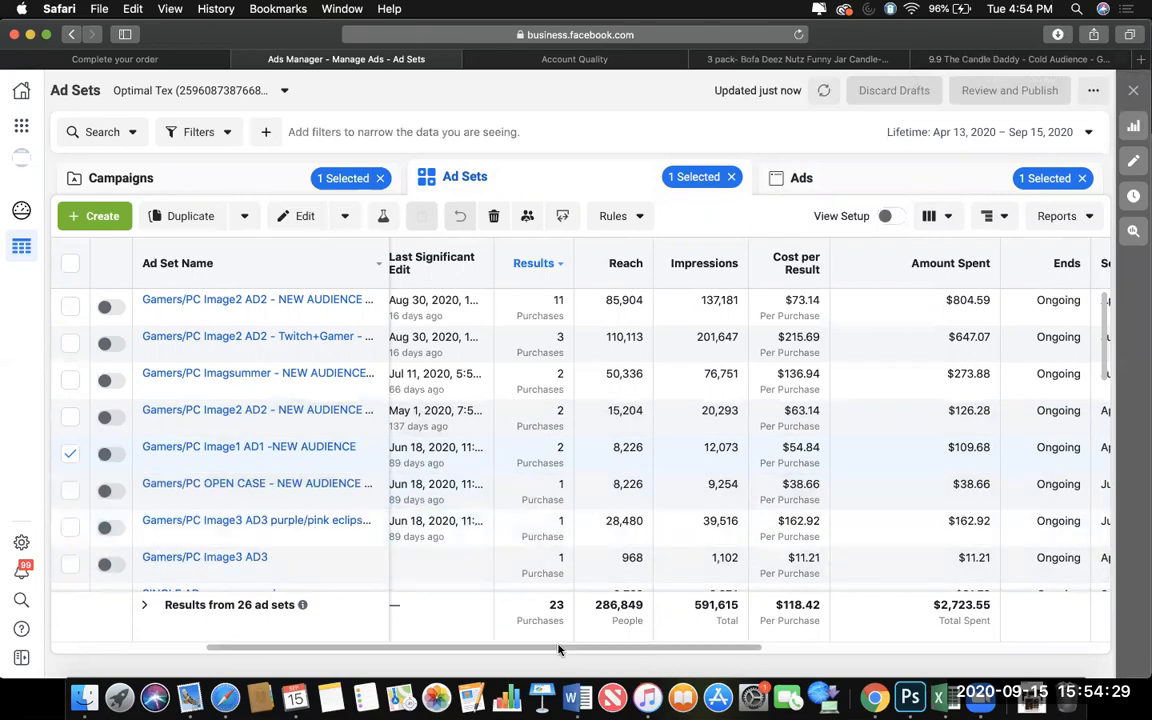
pyautogui.moveTo(560, 645); pyautogui.dragTo(919, 628)
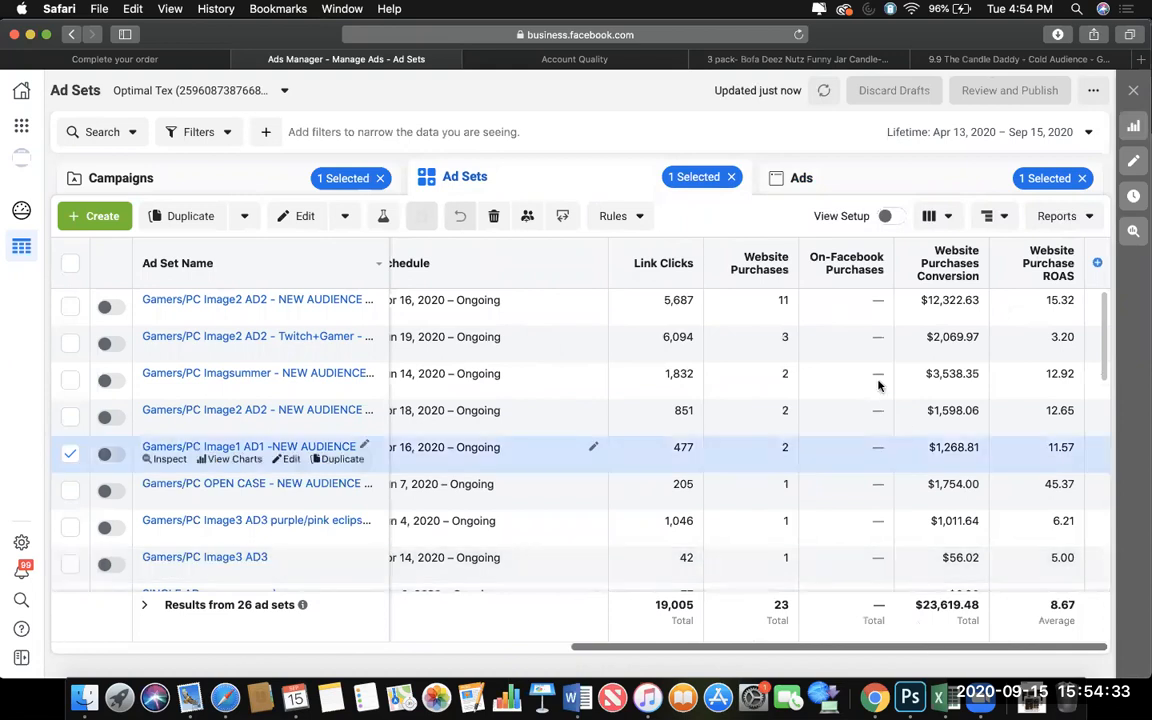
pyautogui.click(877, 333)
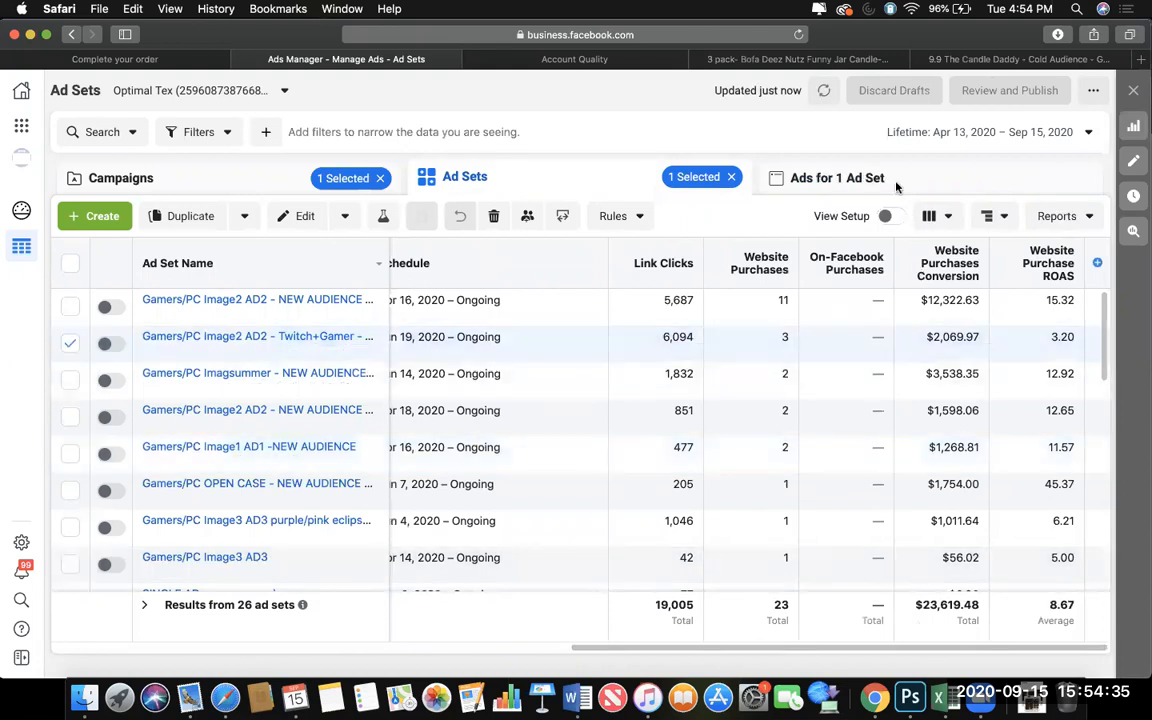
pyautogui.click(693, 300)
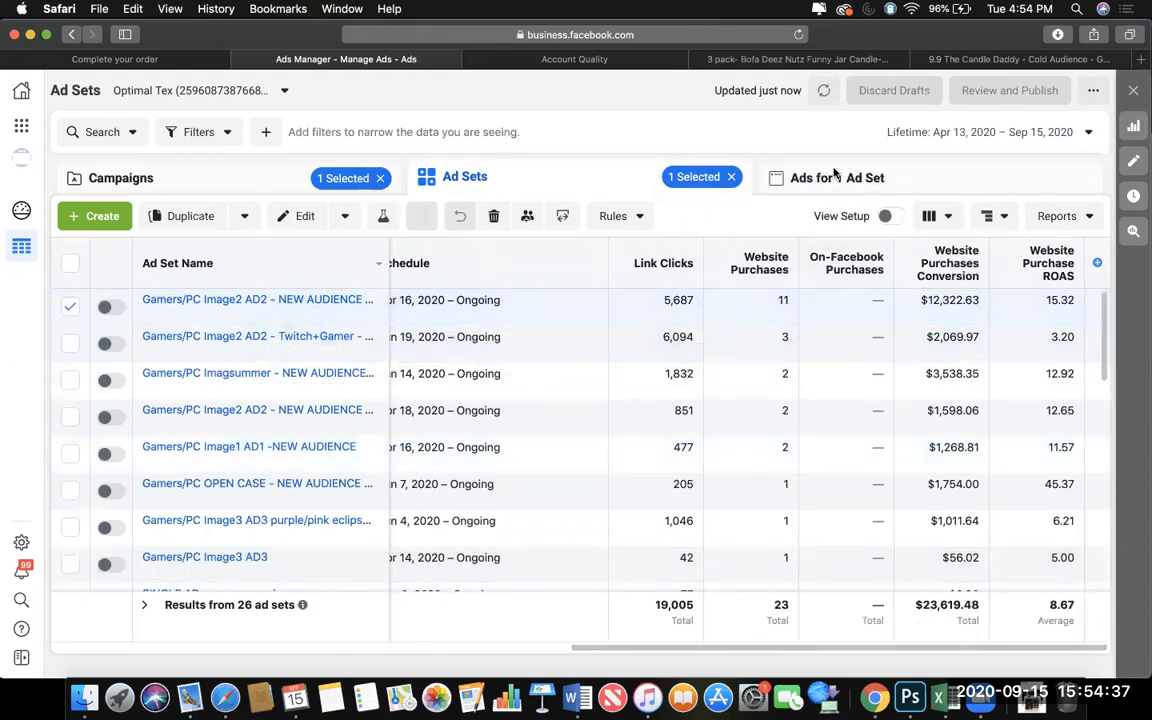
pyautogui.click(834, 176)
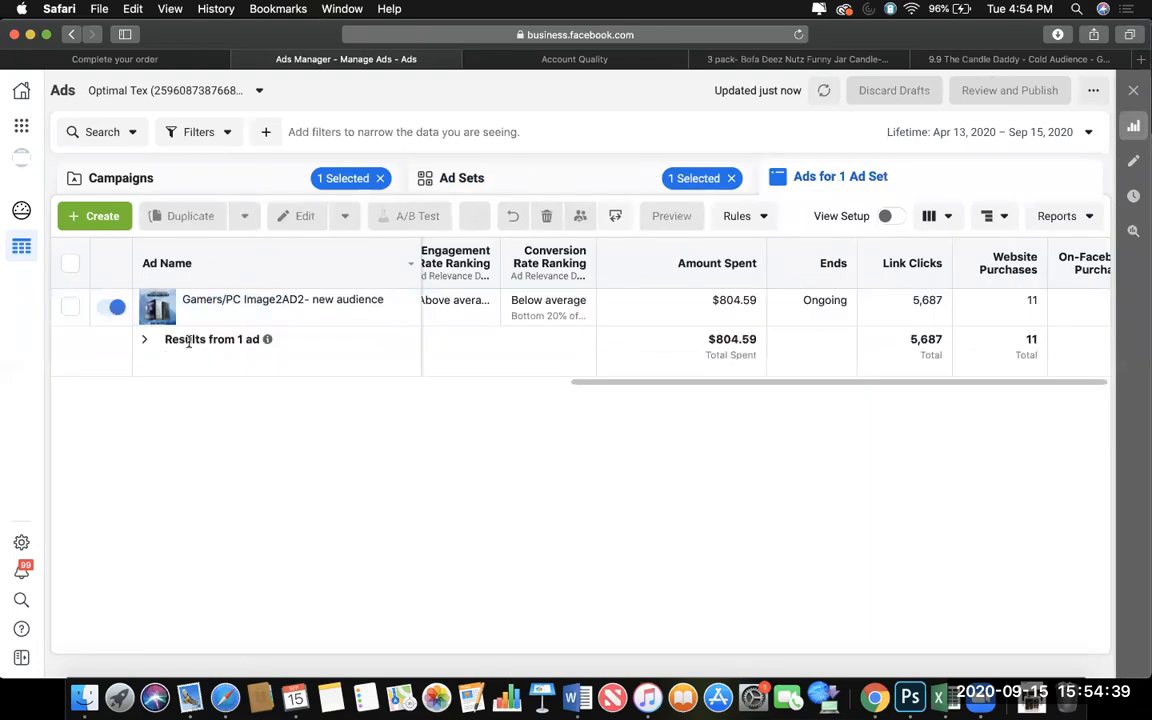
# View the Gamers/PC Image2AD2- new audience ad's charts and Mobile News Feed preview, and open its Facebook post with comments.
pyautogui.click(208, 314)
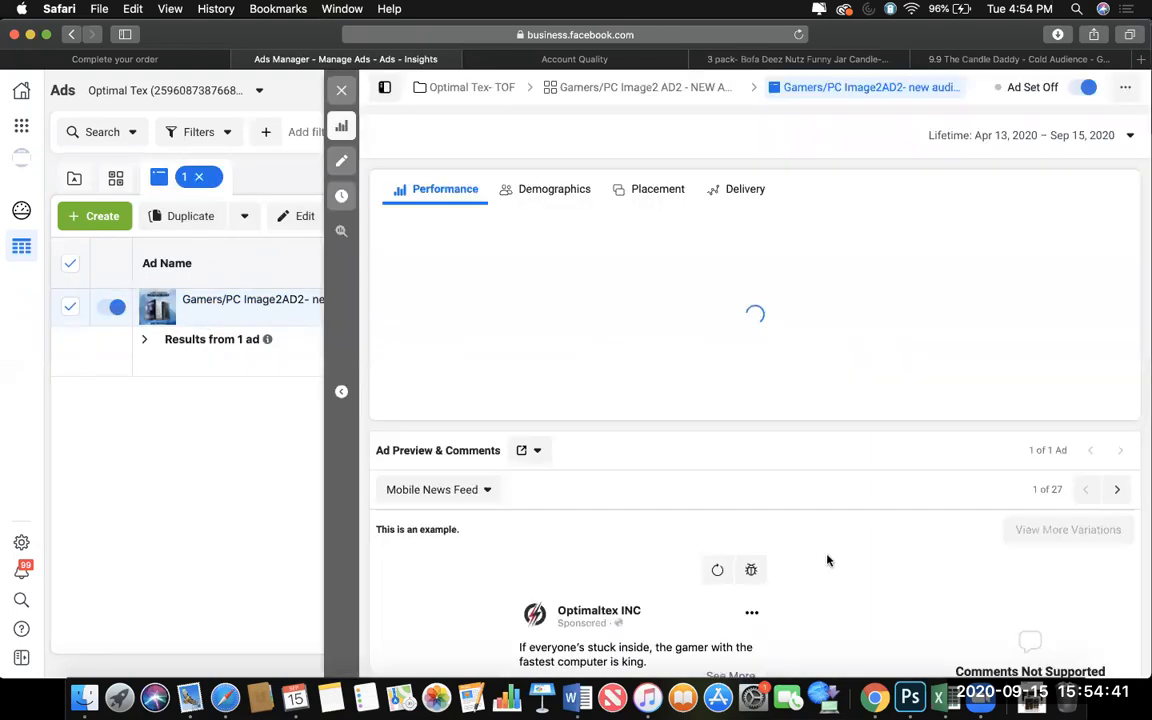
pyautogui.scroll(-5, 784, 545)
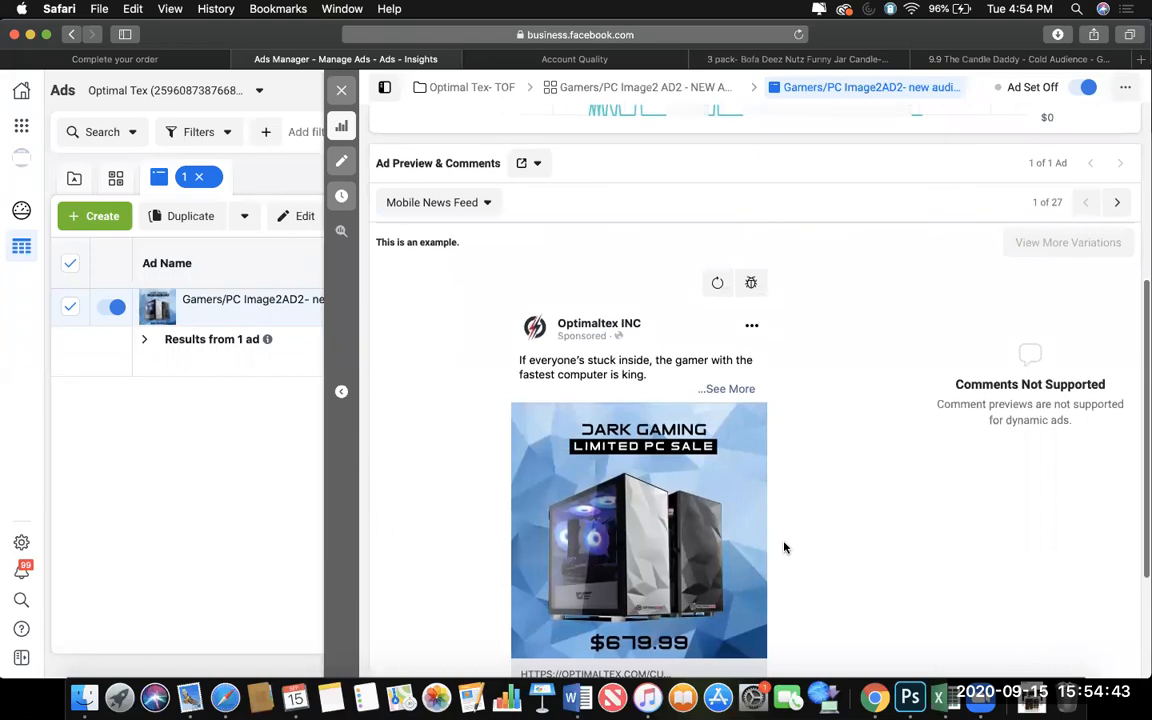
pyautogui.scroll(-4, 784, 547)
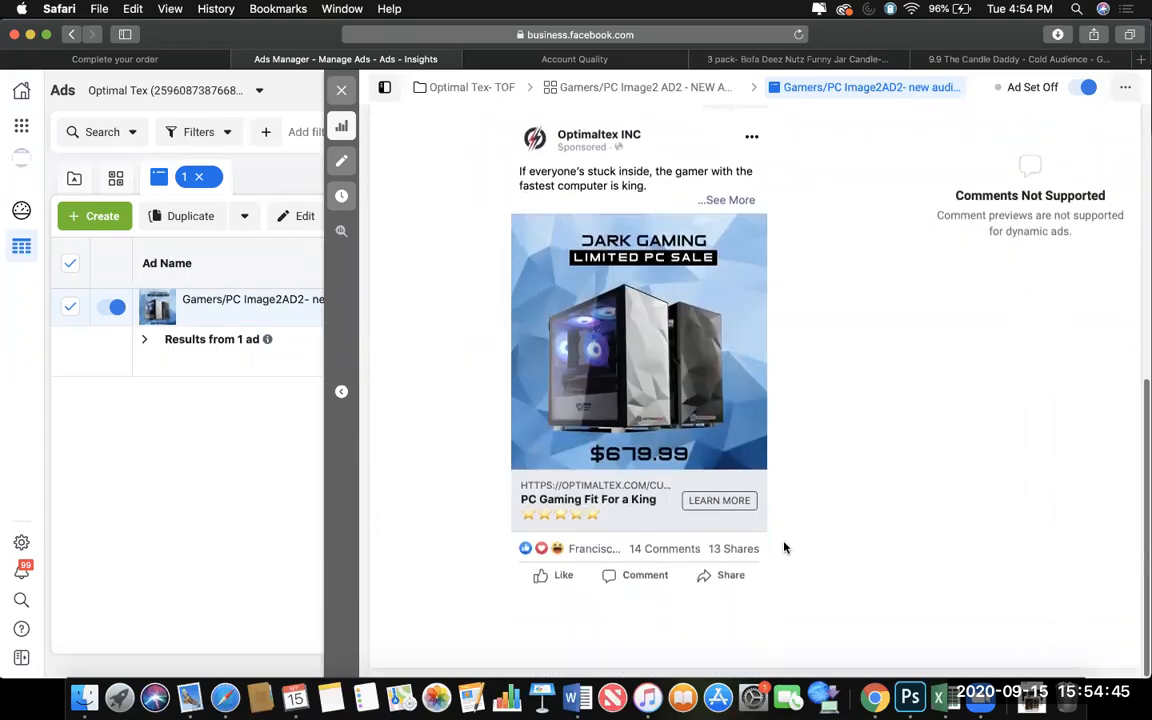
pyautogui.scroll(3, 784, 547)
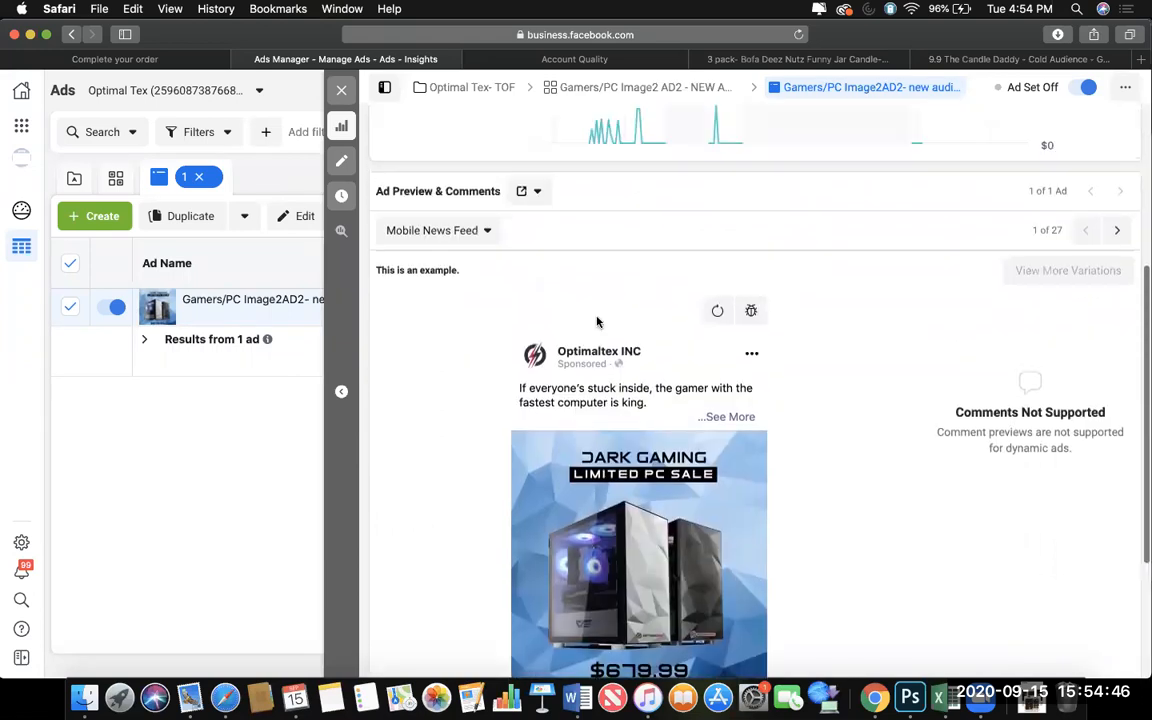
pyautogui.click(525, 191)
pyautogui.scroll(-3, 578, 360)
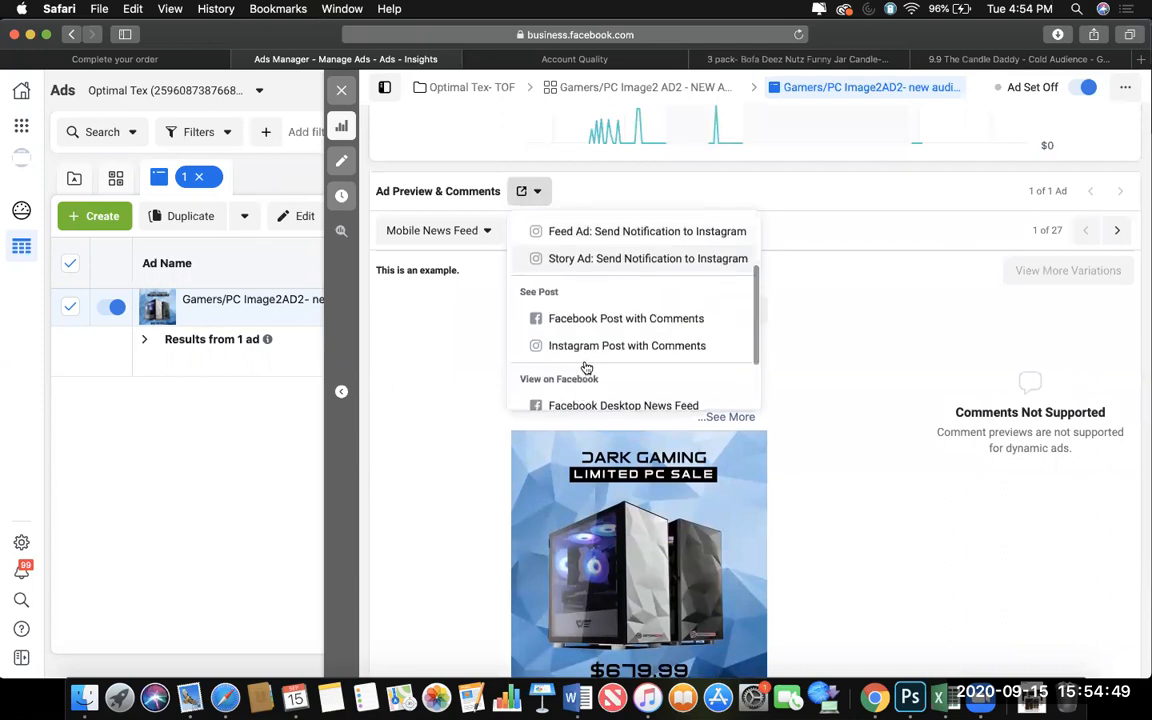
pyautogui.click(591, 320)
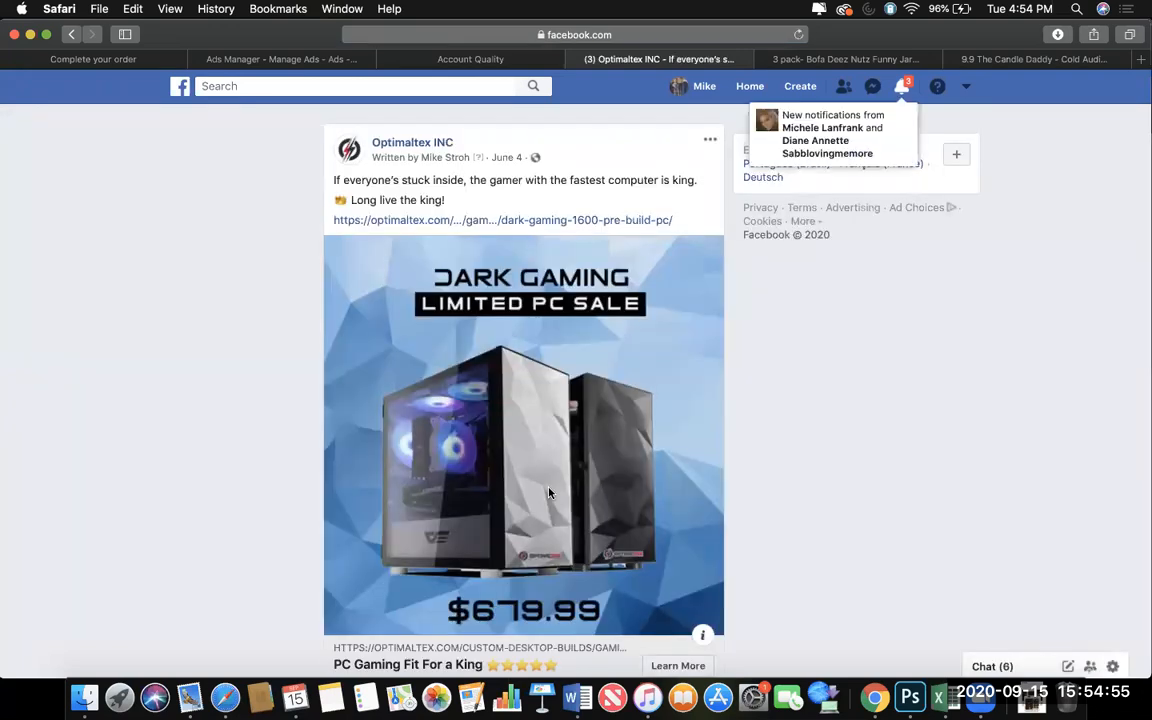
# Read the Optimaltex INC post's ad copy, creative, reactions and comments.
pyautogui.scroll(-4, 549, 492)
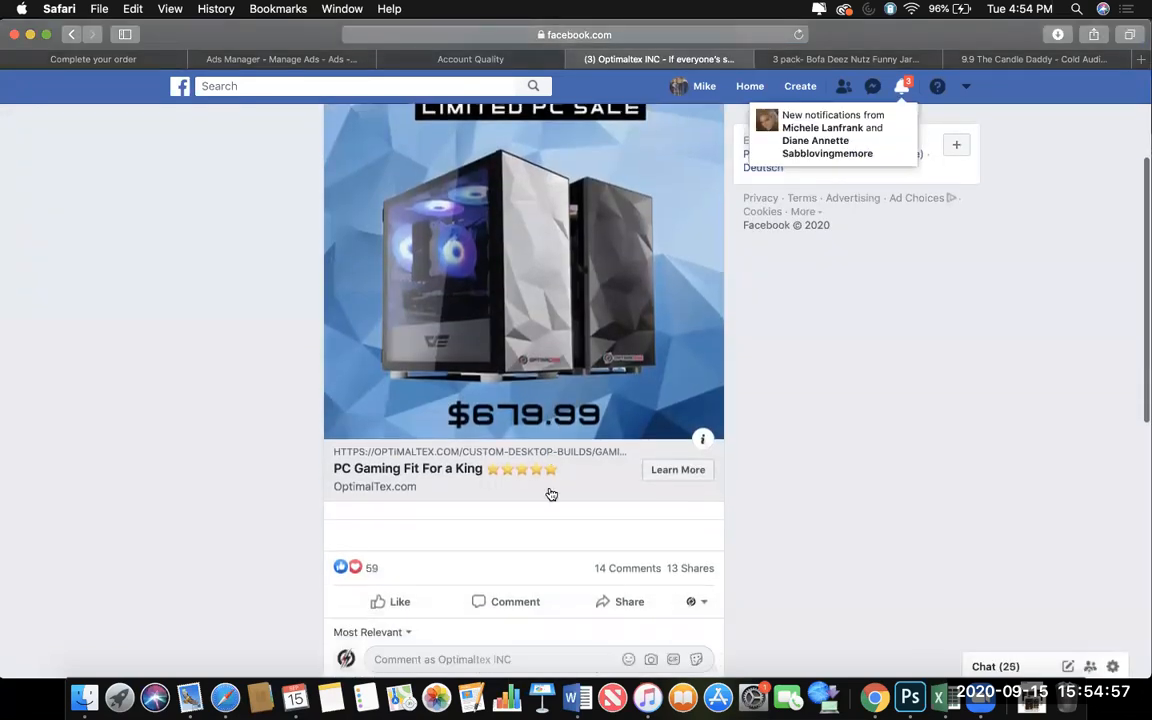
pyautogui.scroll(1, 625, 568)
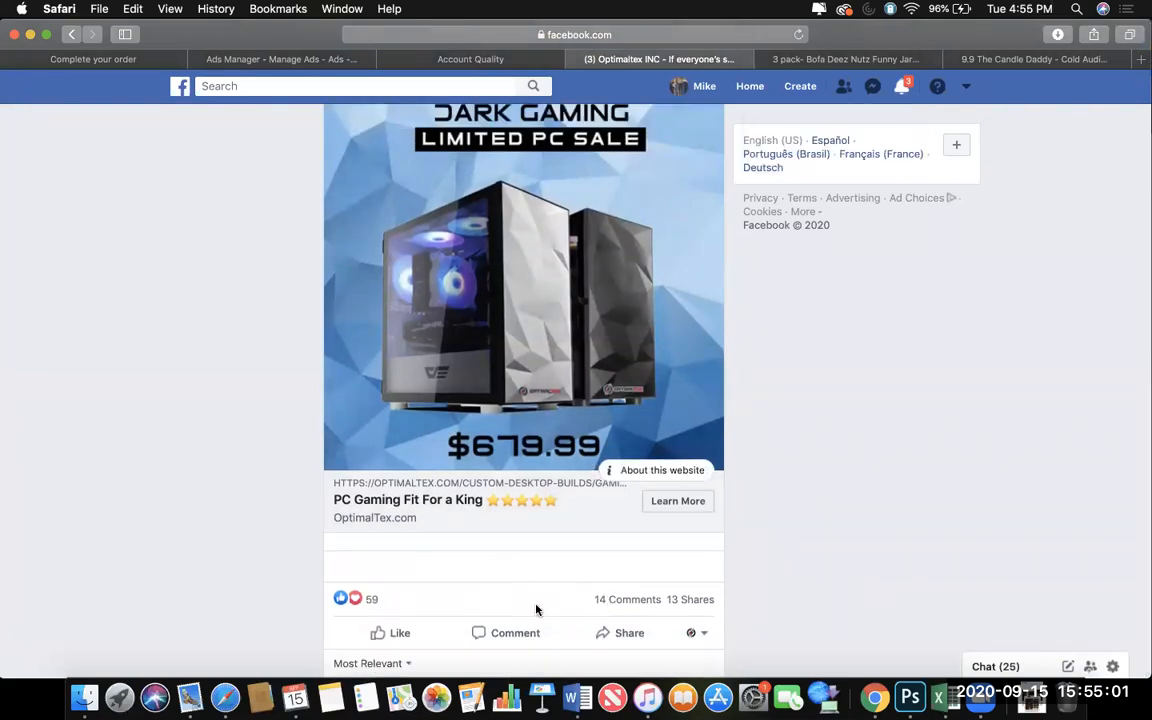
pyautogui.scroll(-3, 535, 609)
pyautogui.scroll(-3, 490, 591)
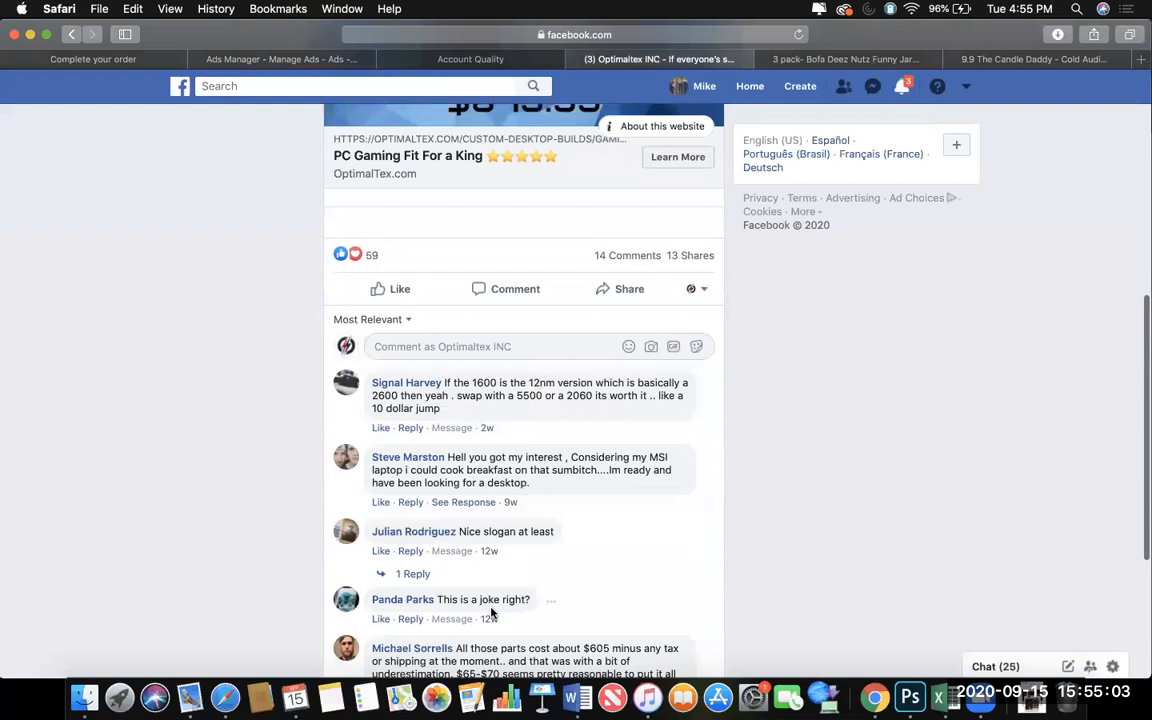
pyautogui.scroll(-5, 586, 481)
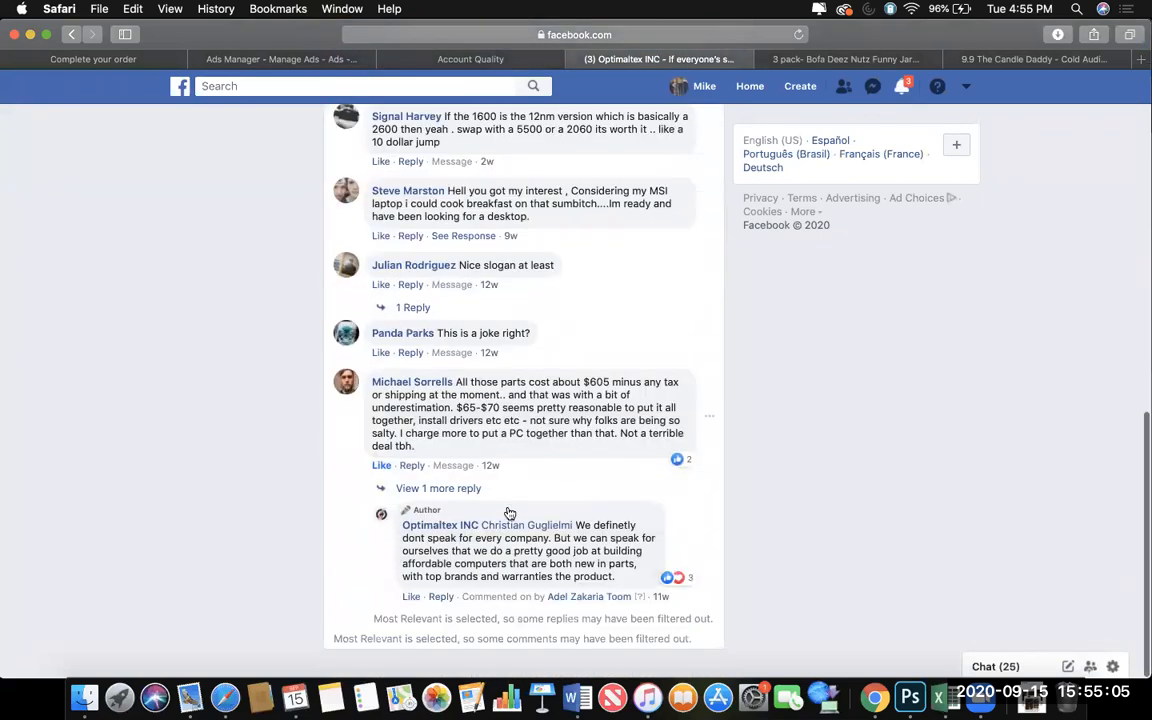
pyautogui.scroll(5, 508, 507)
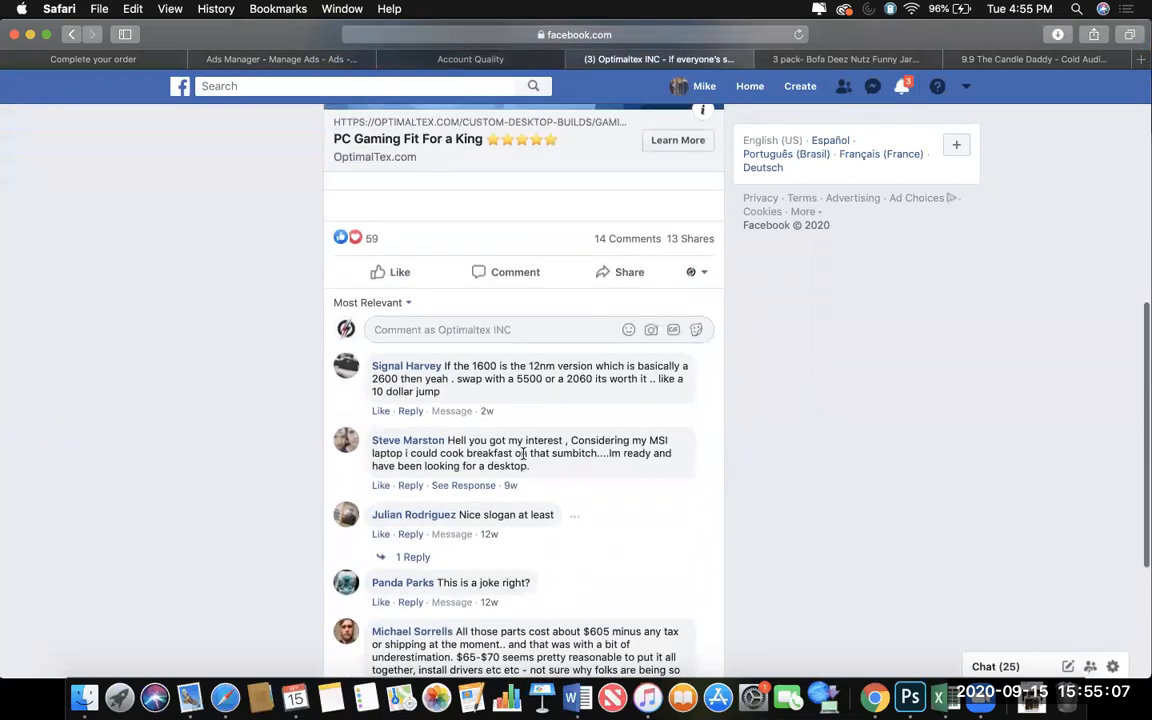
pyautogui.scroll(5, 590, 452)
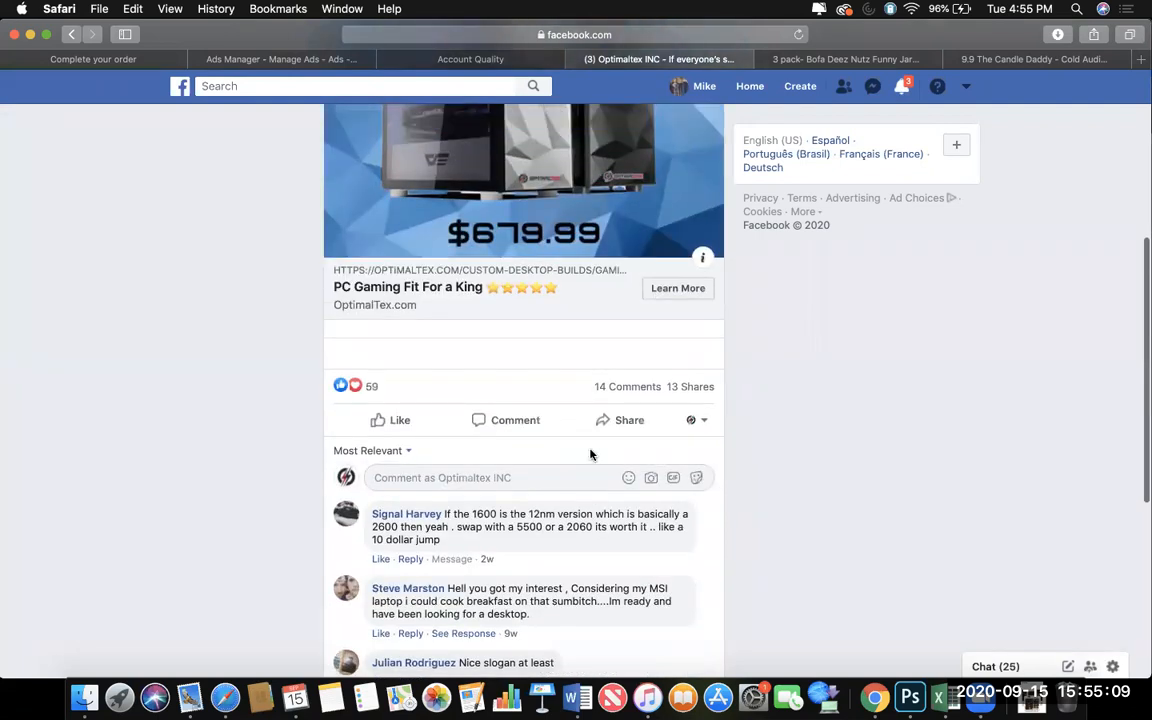
pyautogui.scroll(6, 589, 456)
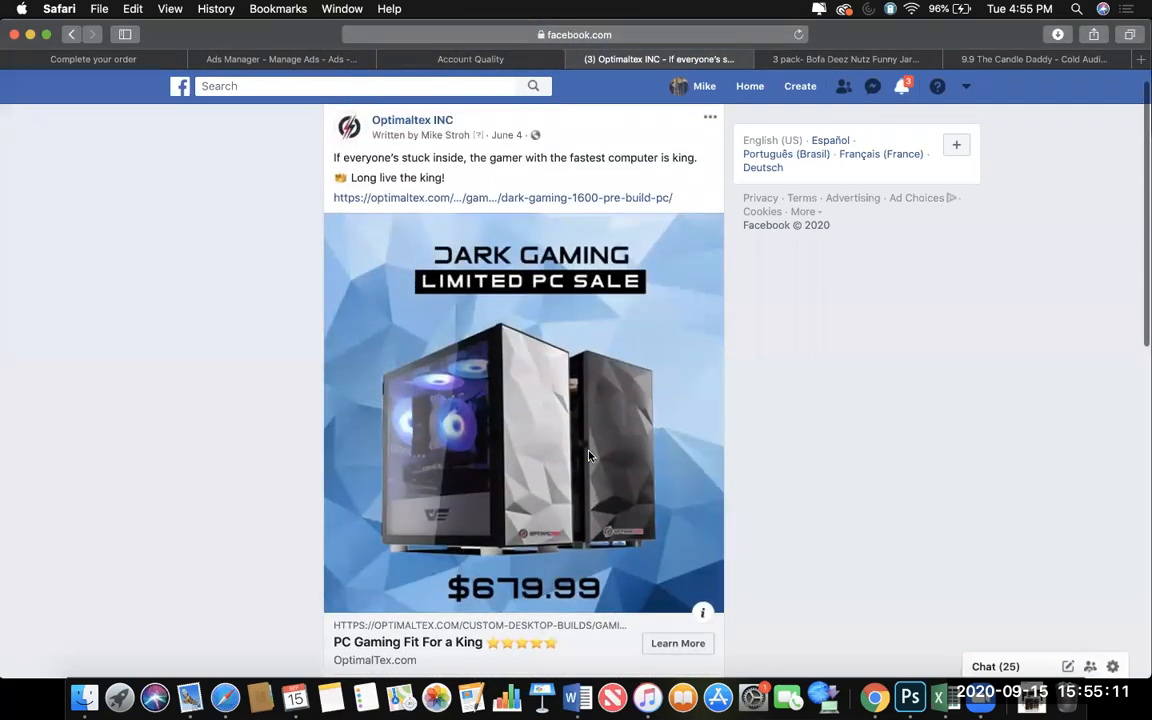
pyautogui.scroll(-5, 631, 514)
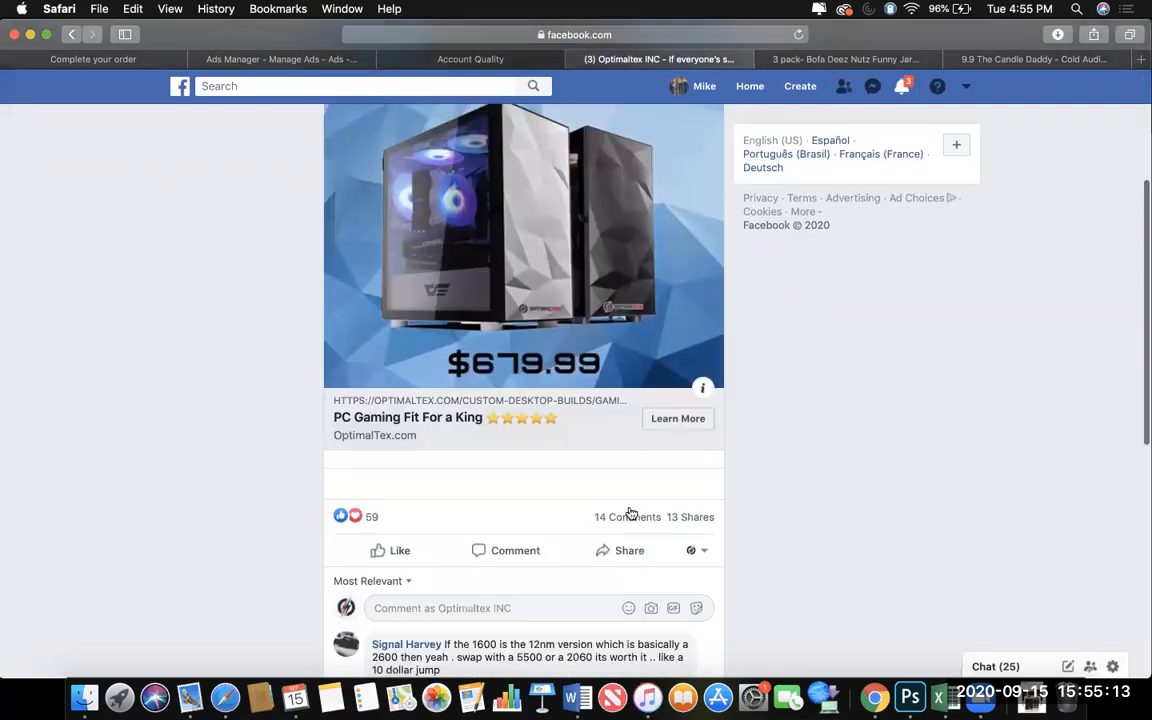
pyautogui.scroll(-4, 620, 518)
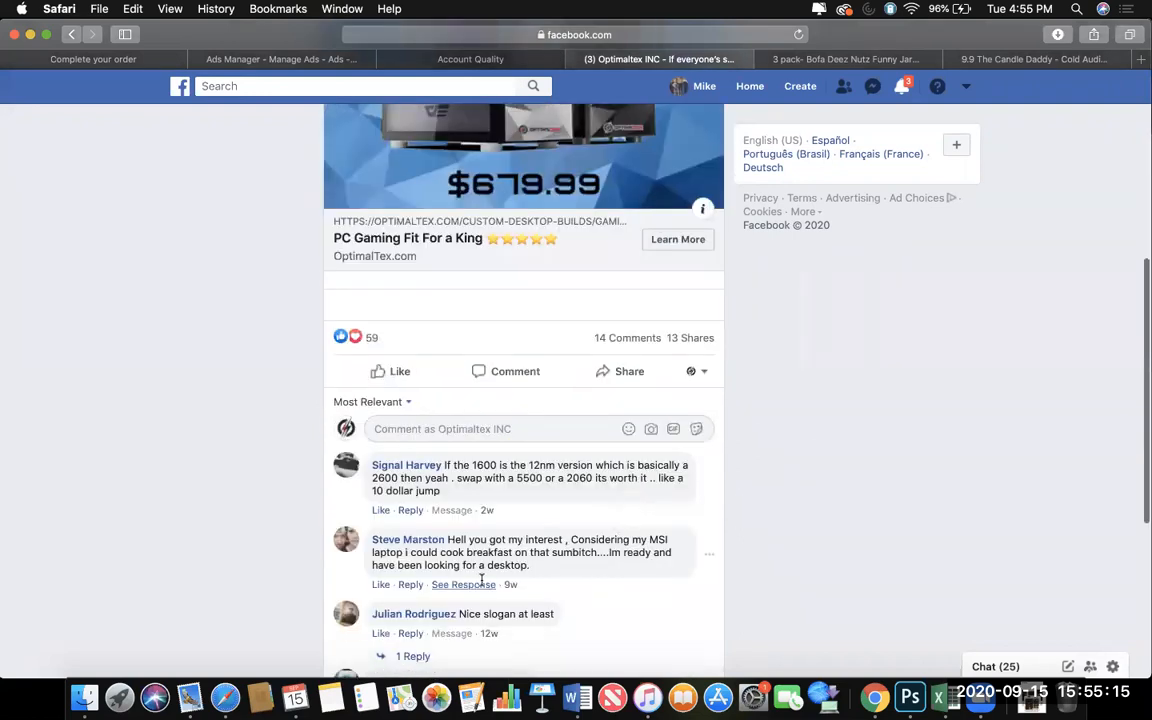
pyautogui.scroll(9, 482, 580)
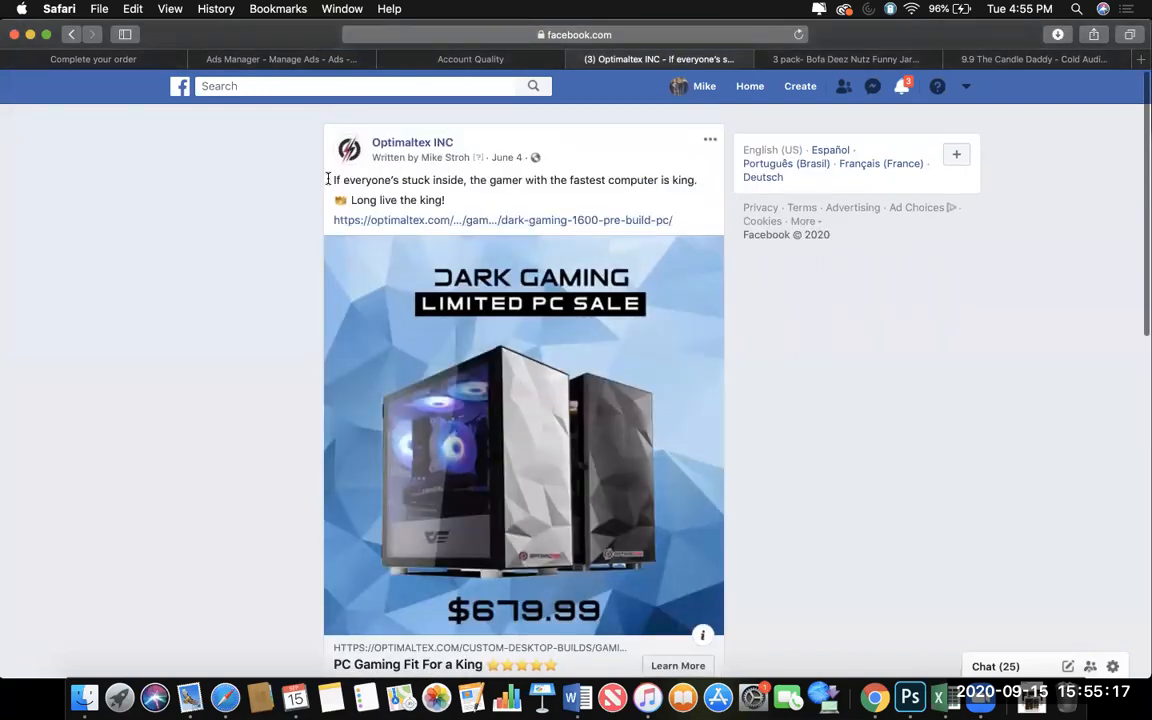
pyautogui.moveTo(330, 180); pyautogui.dragTo(446, 178)
pyautogui.click(466, 182)
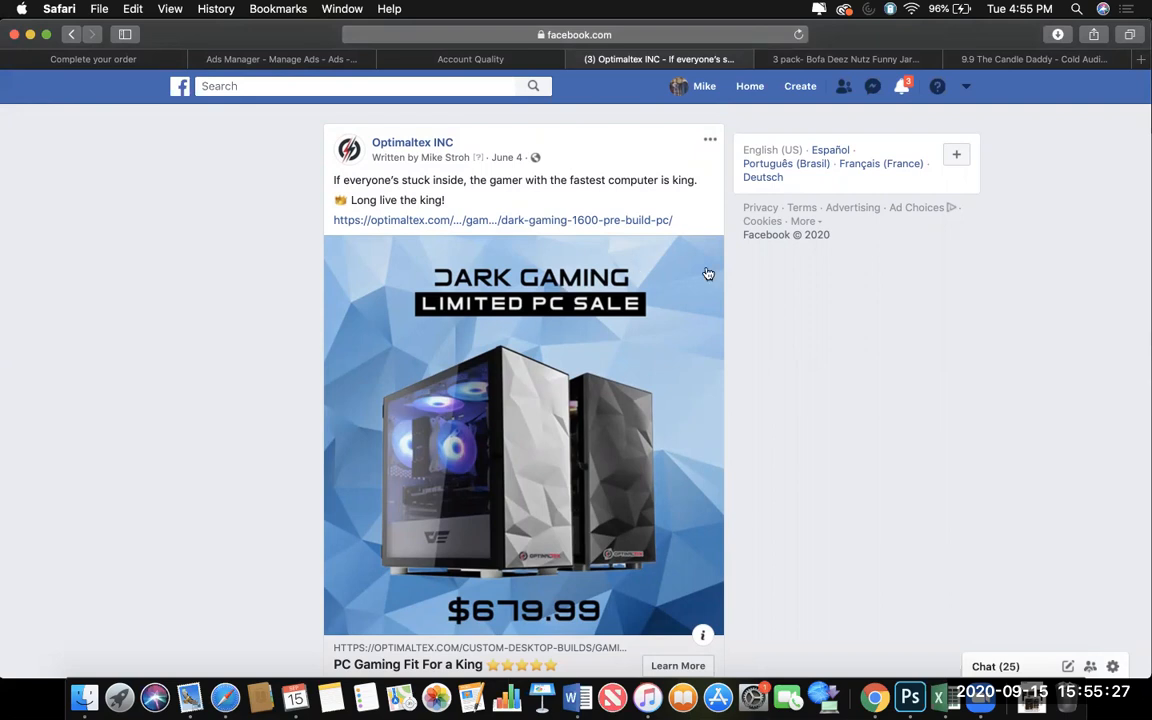
# Play the downloaded Dark Gaming Gameplay.mp4 video with the sound turned down, close it, and return to the Facebook post.
pyautogui.click(1033, 698)
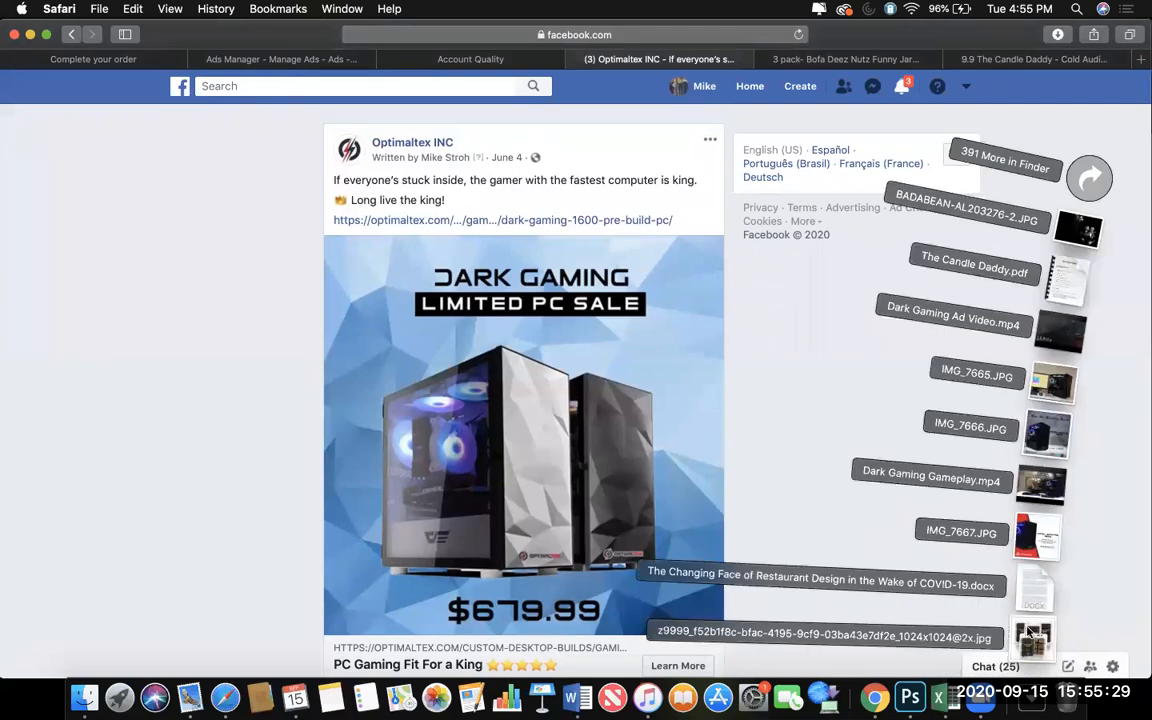
pyautogui.click(1041, 486)
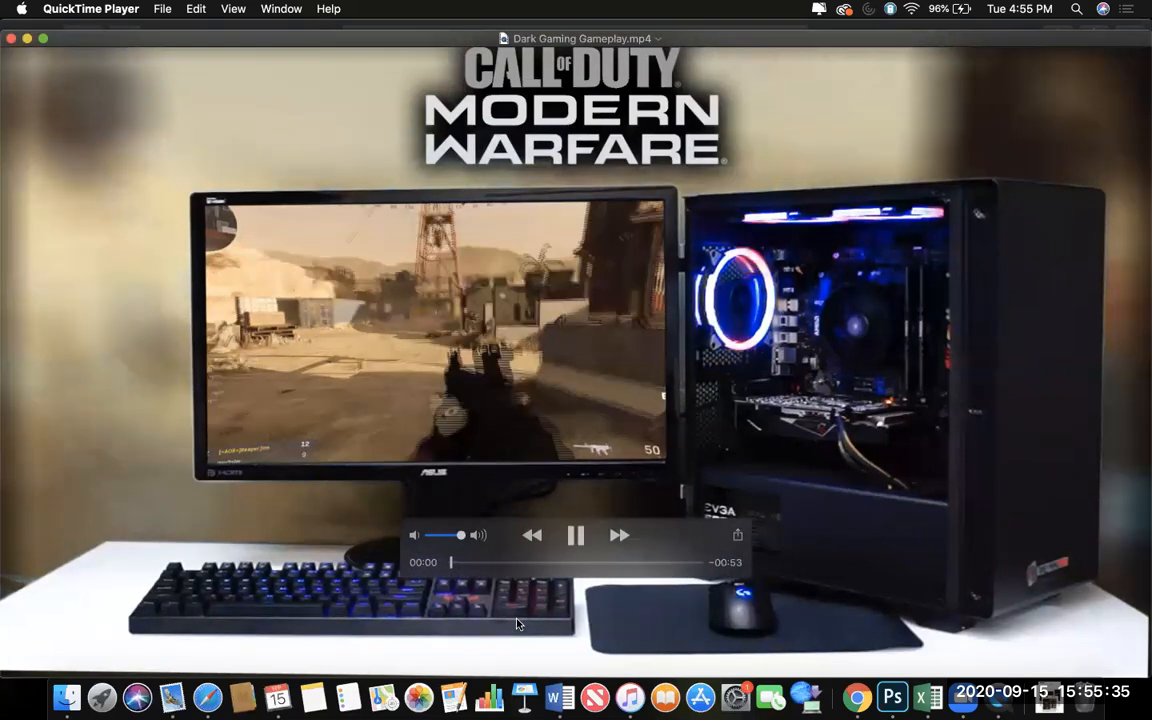
pyautogui.press('XF86AudioLowerVolume')
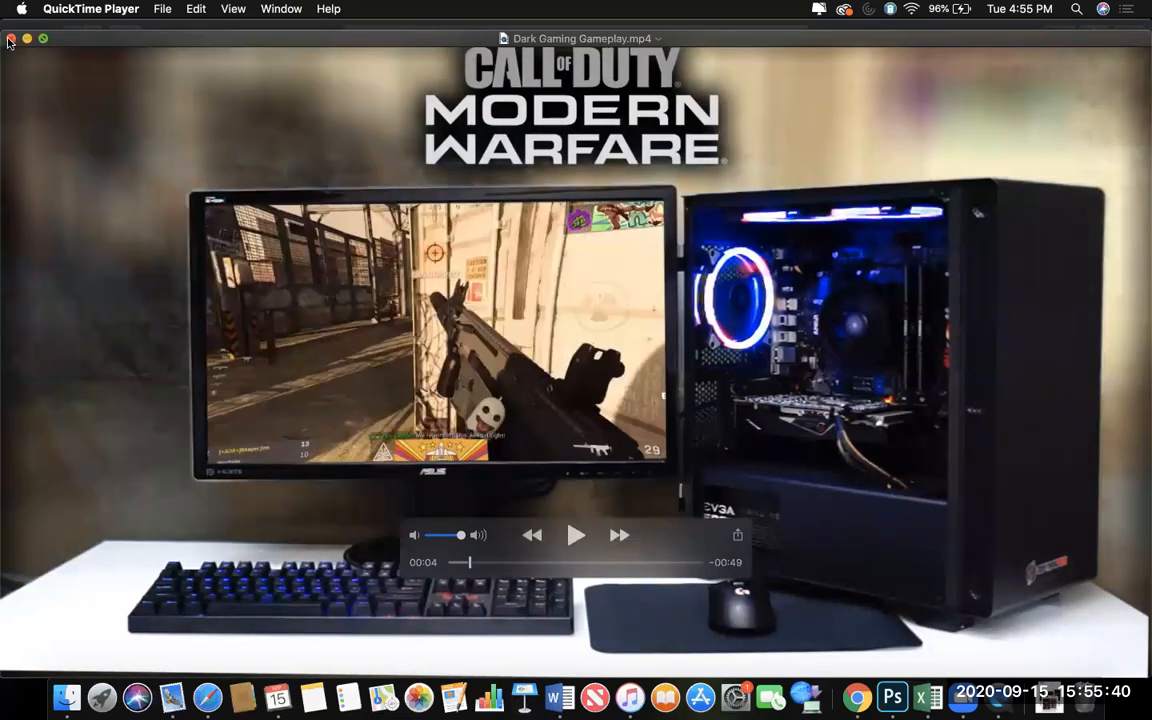
pyautogui.click(10, 38)
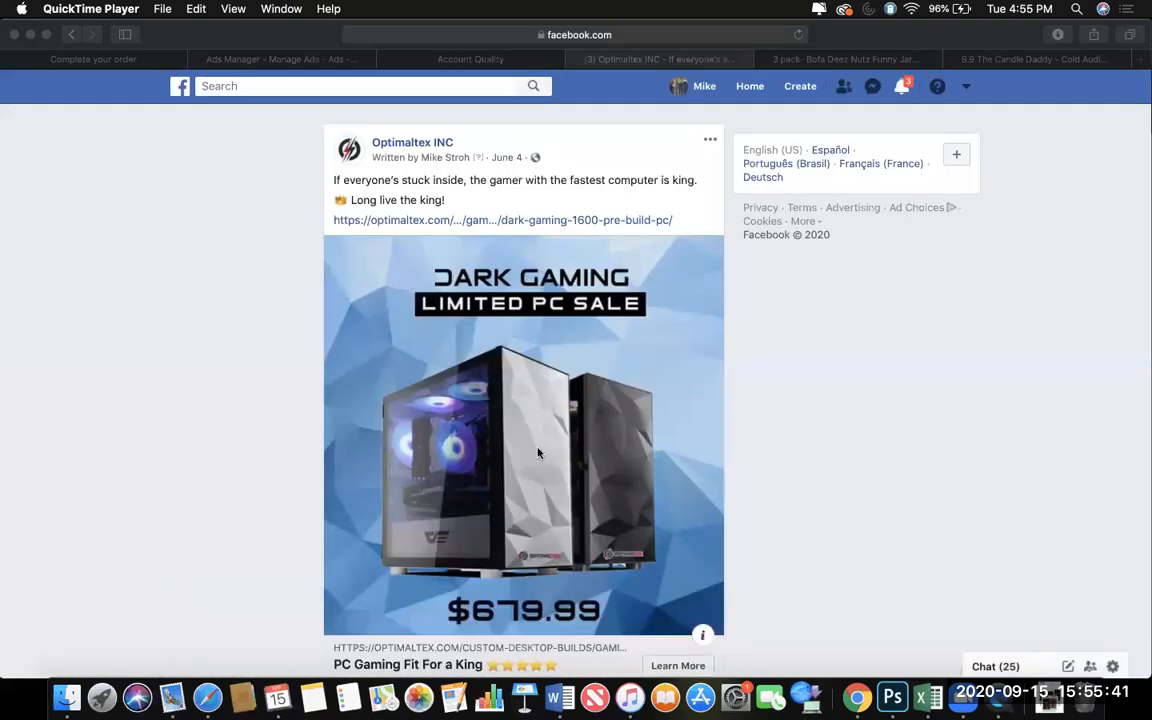
pyautogui.press('XF86AudioLowerVolume')
pyautogui.click(813, 474)
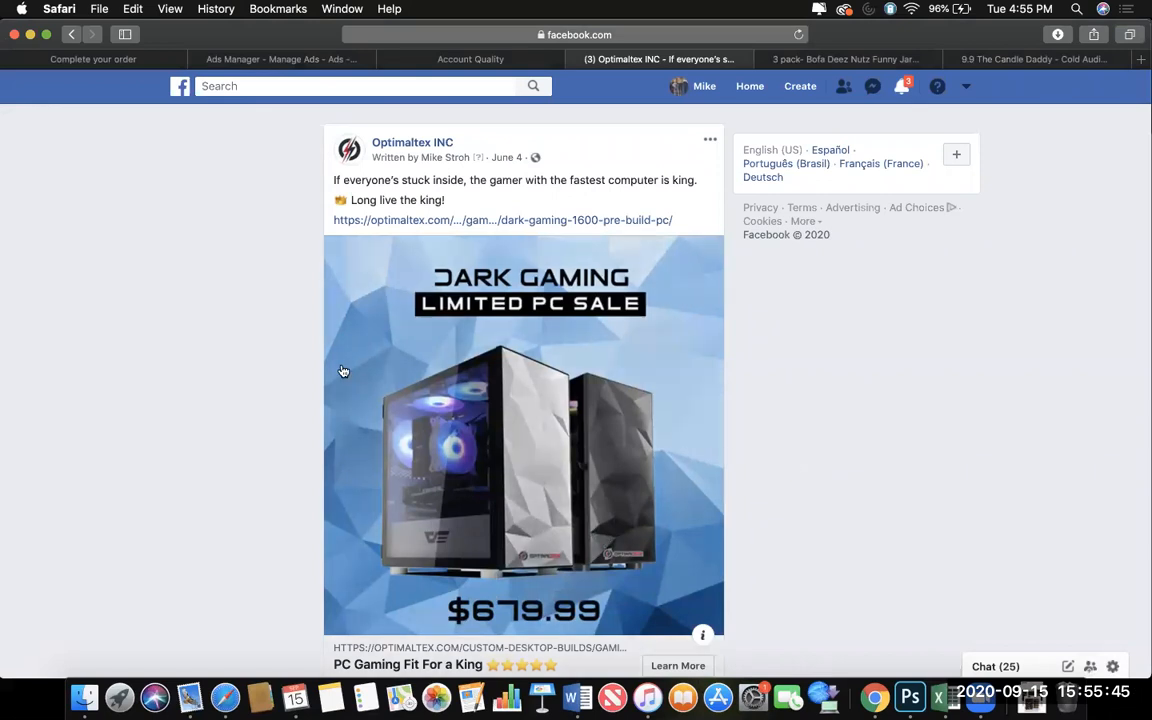
# Take a closer look at The Candle Daddy ad notification on the Facebook post page.
pyautogui.scroll(-1, 343, 371)
pyautogui.press('XF86AudioLowerVolume')
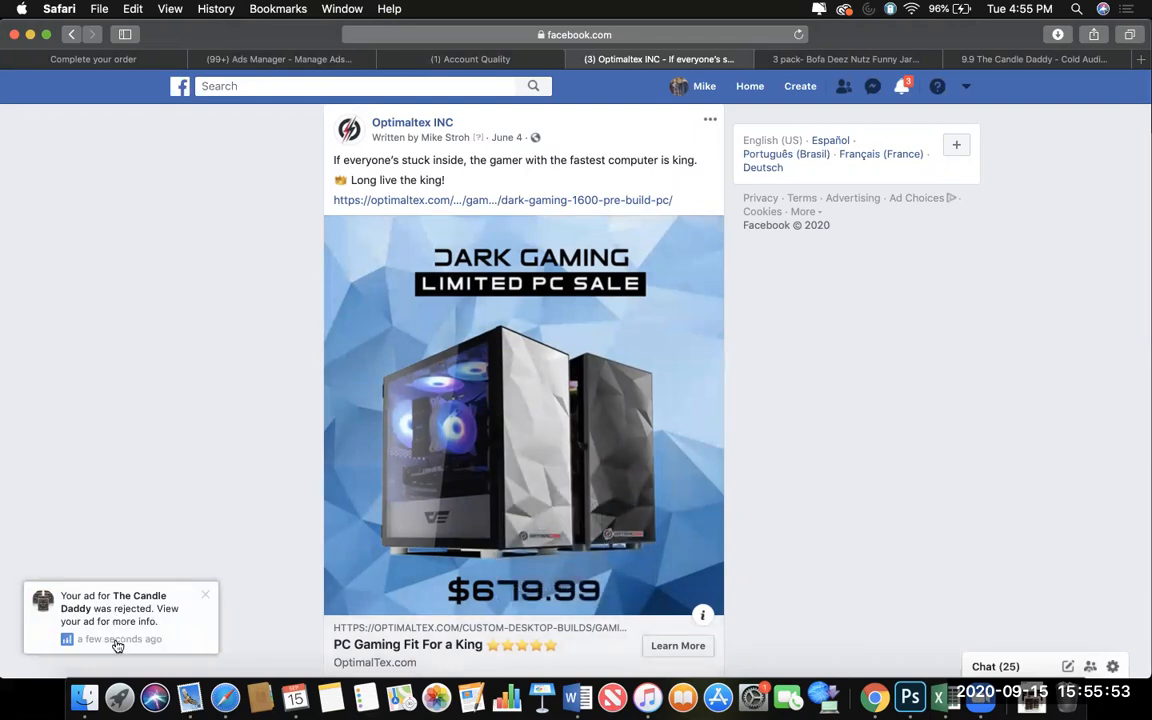
pyautogui.scroll(5, 50, 616)
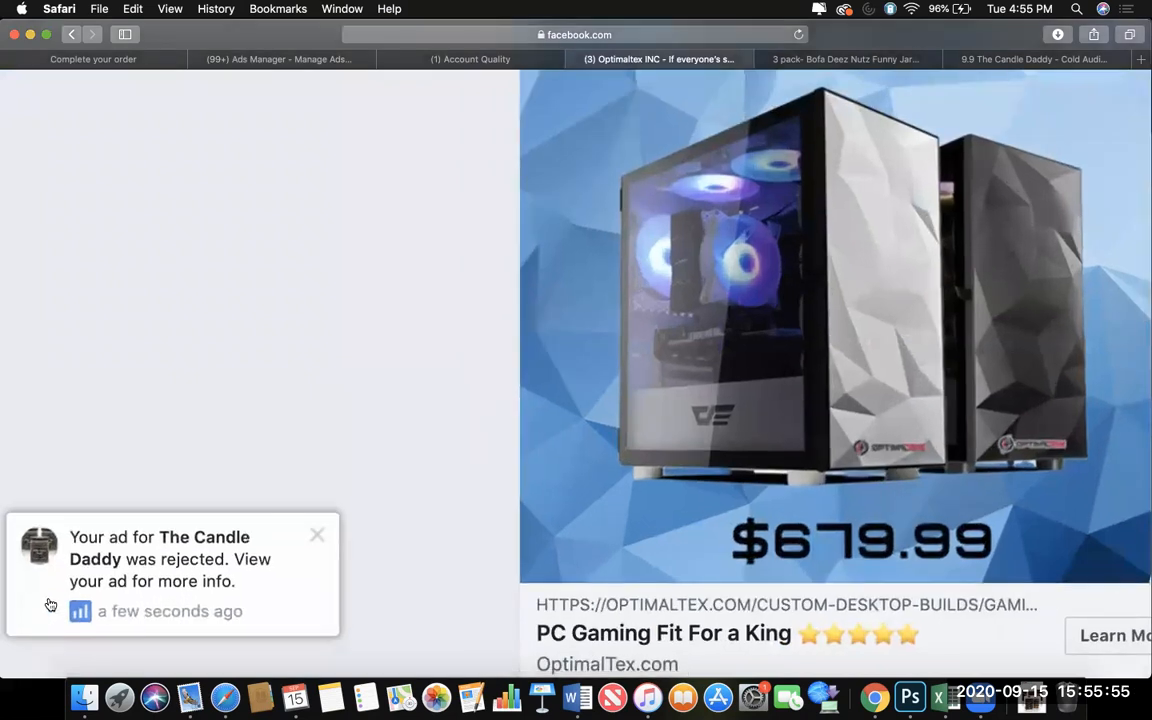
pyautogui.scroll(-4, 50, 603)
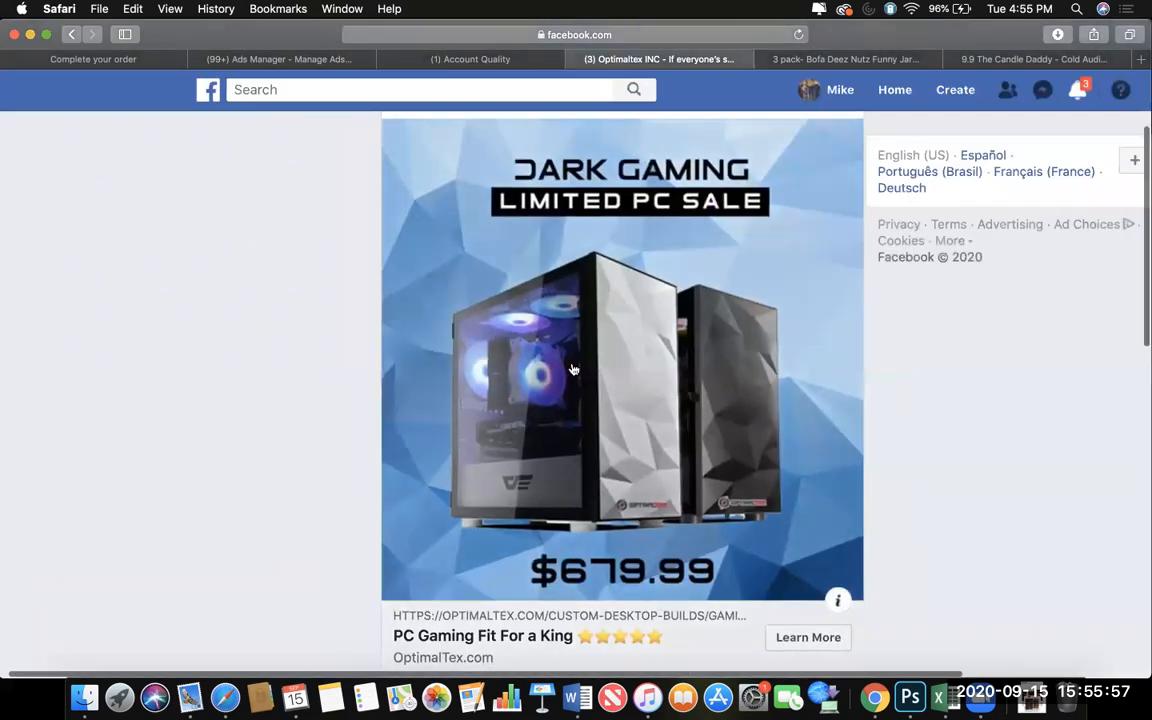
pyautogui.scroll(-3, 573, 370)
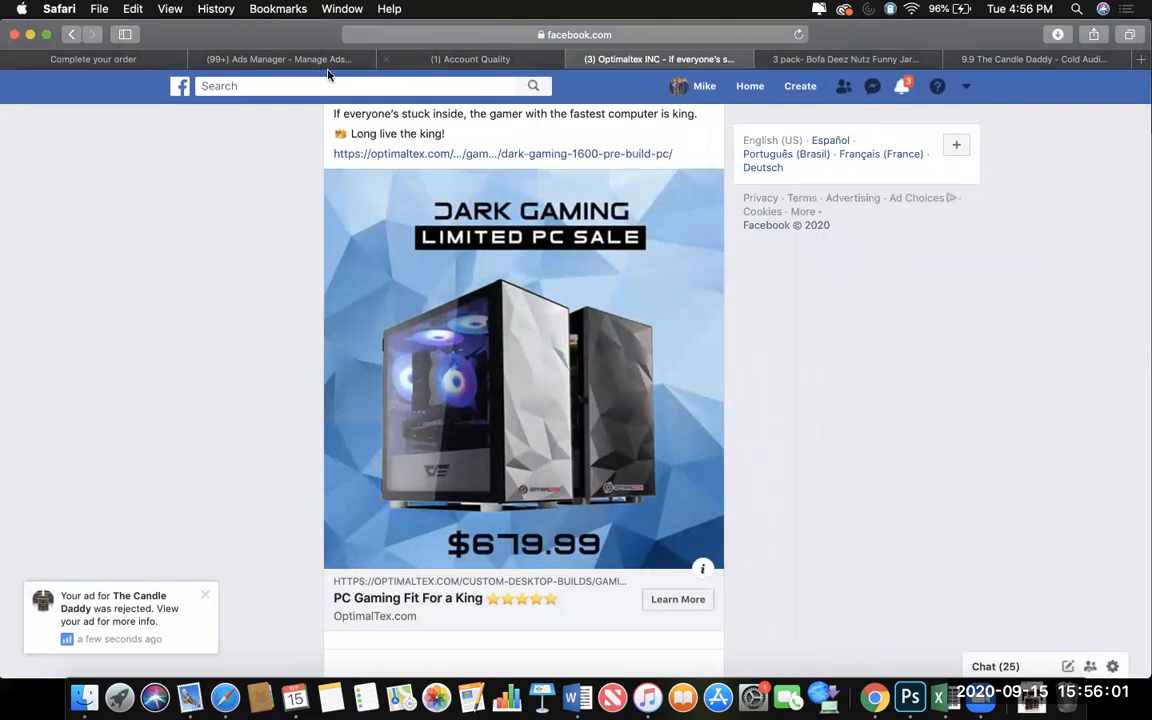
# Return to Ads Manager, close the ad's charts, and switch to the Bada Bean Cawfee ad account.
pyautogui.click(290, 59)
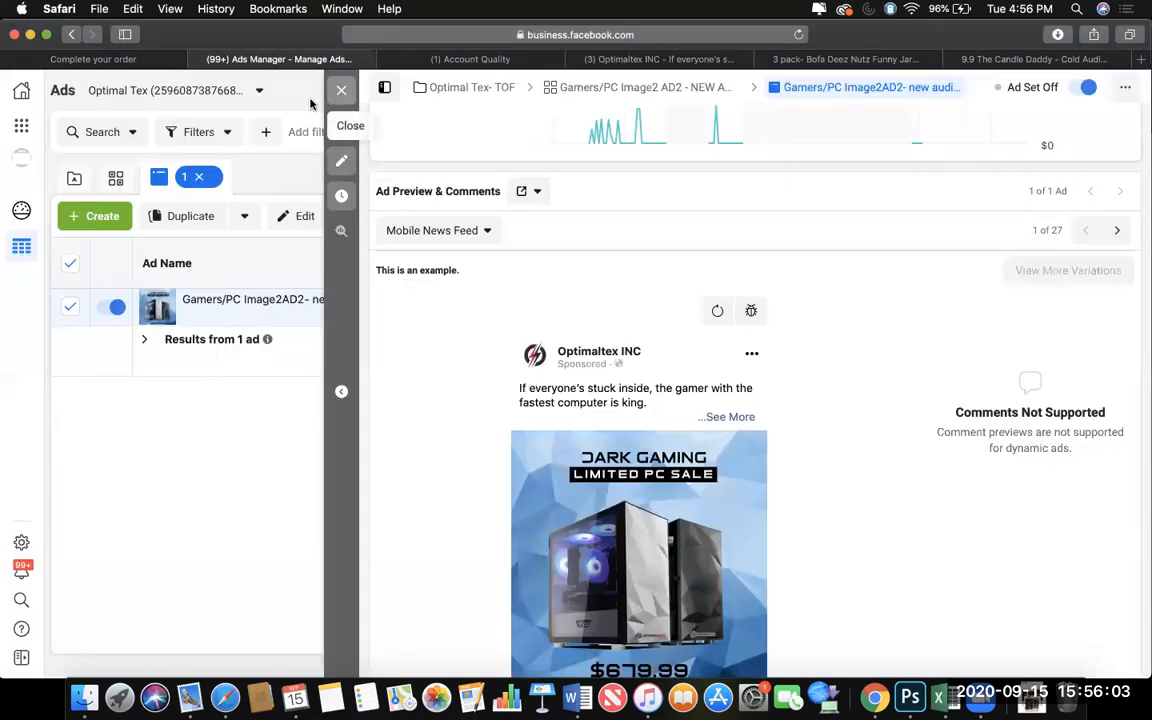
pyautogui.click(341, 90)
pyautogui.click(172, 91)
pyautogui.scroll(-3, 155, 268)
pyautogui.scroll(3, 154, 267)
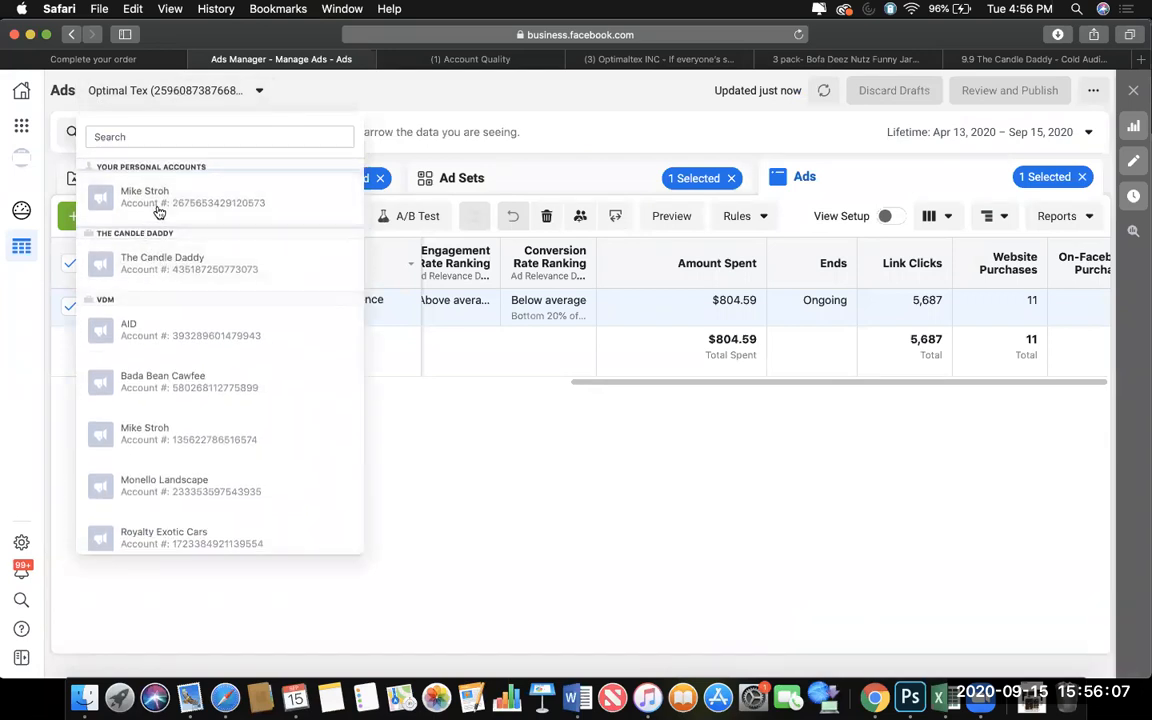
pyautogui.scroll(-4, 160, 220)
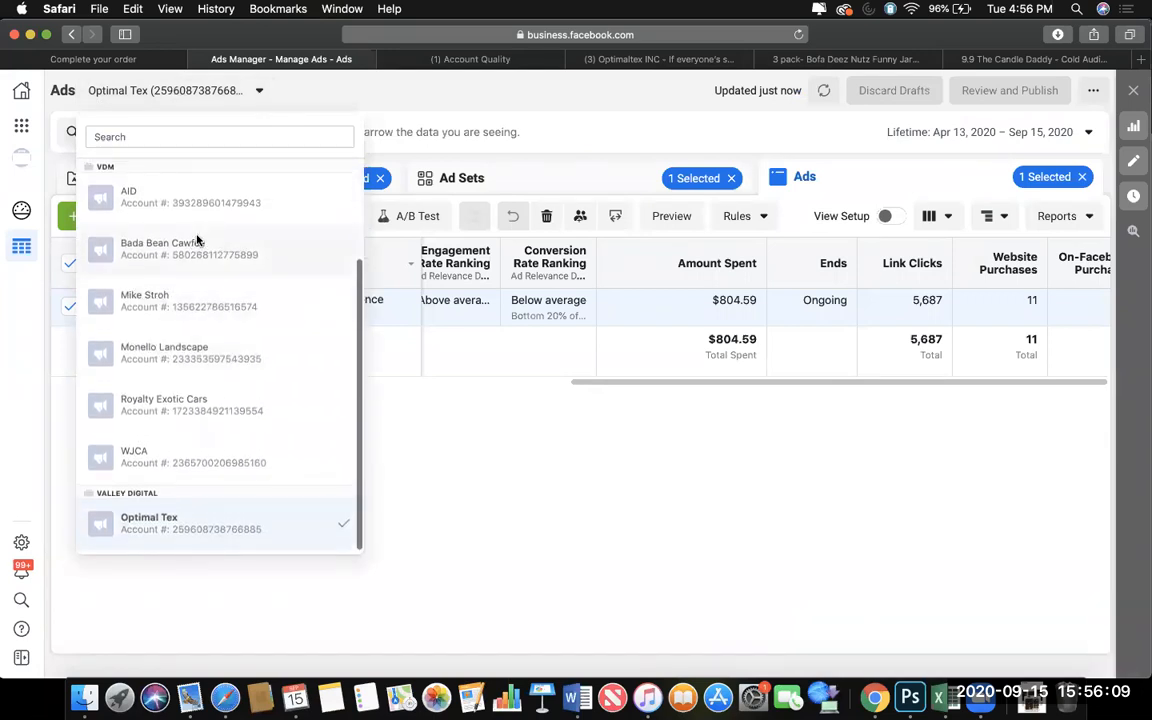
pyautogui.click(197, 243)
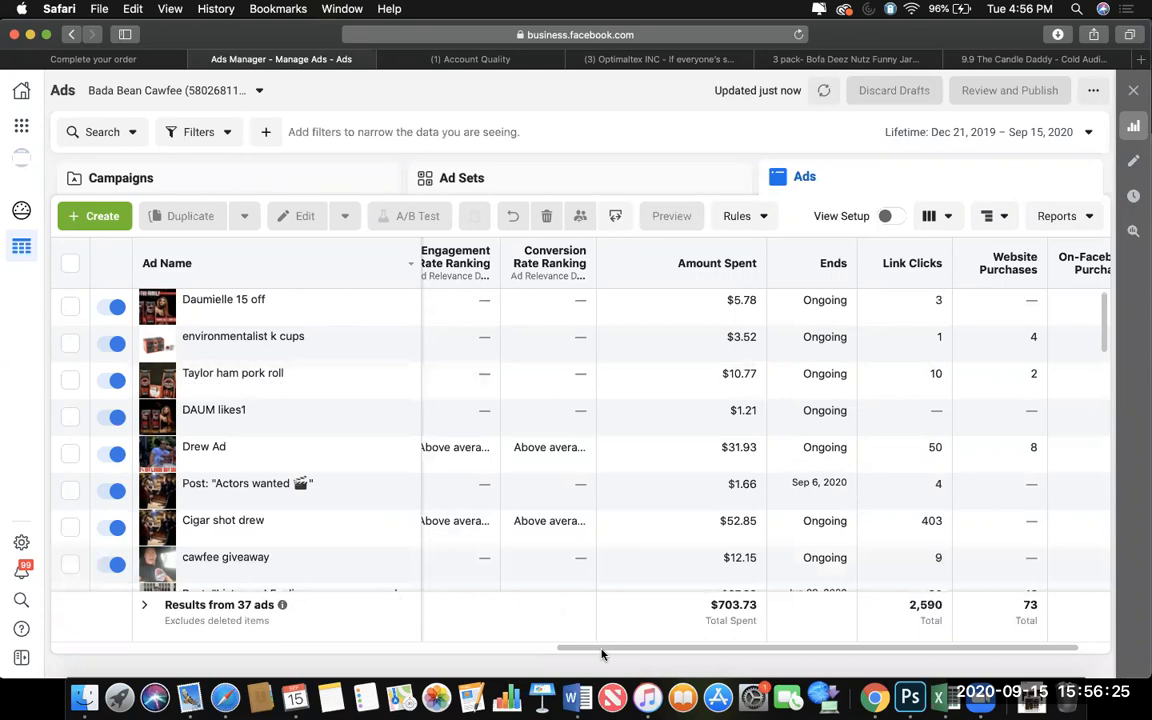
# Examine the Bada Bean Cawfee campaigns' results, reach, cost per result, amount spent, link clicks and website purchases.
pyautogui.moveTo(600, 653); pyautogui.dragTo(404, 650)
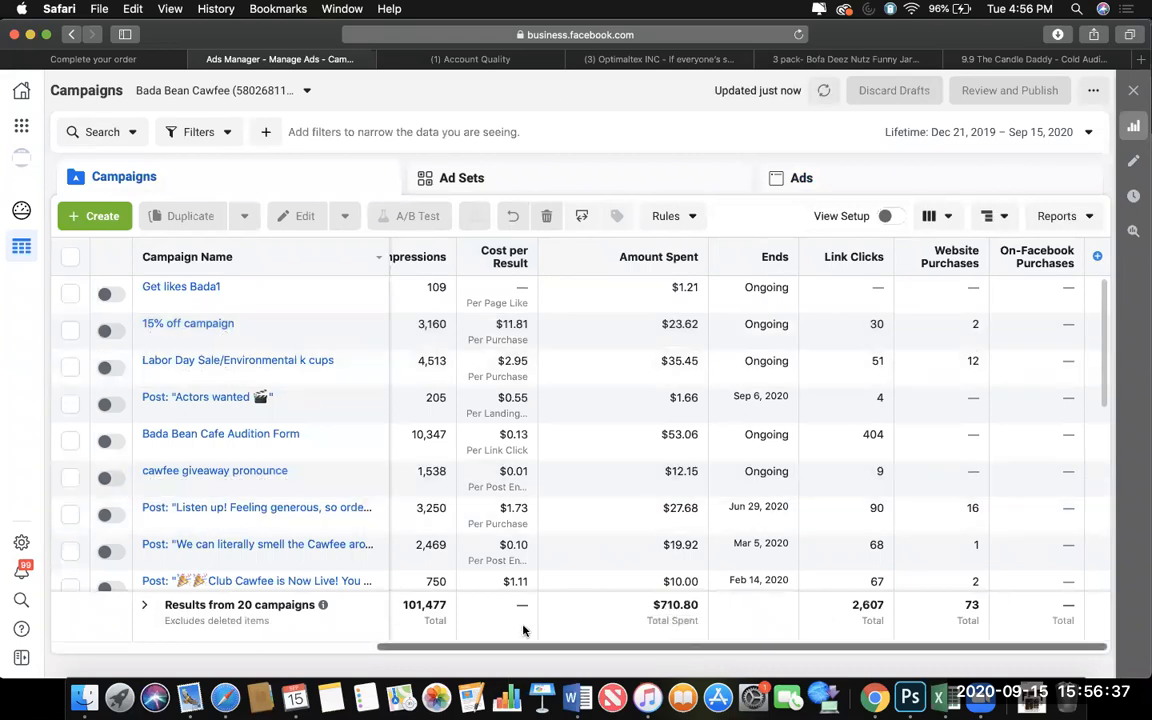
pyautogui.hscroll(-5, 523, 630)
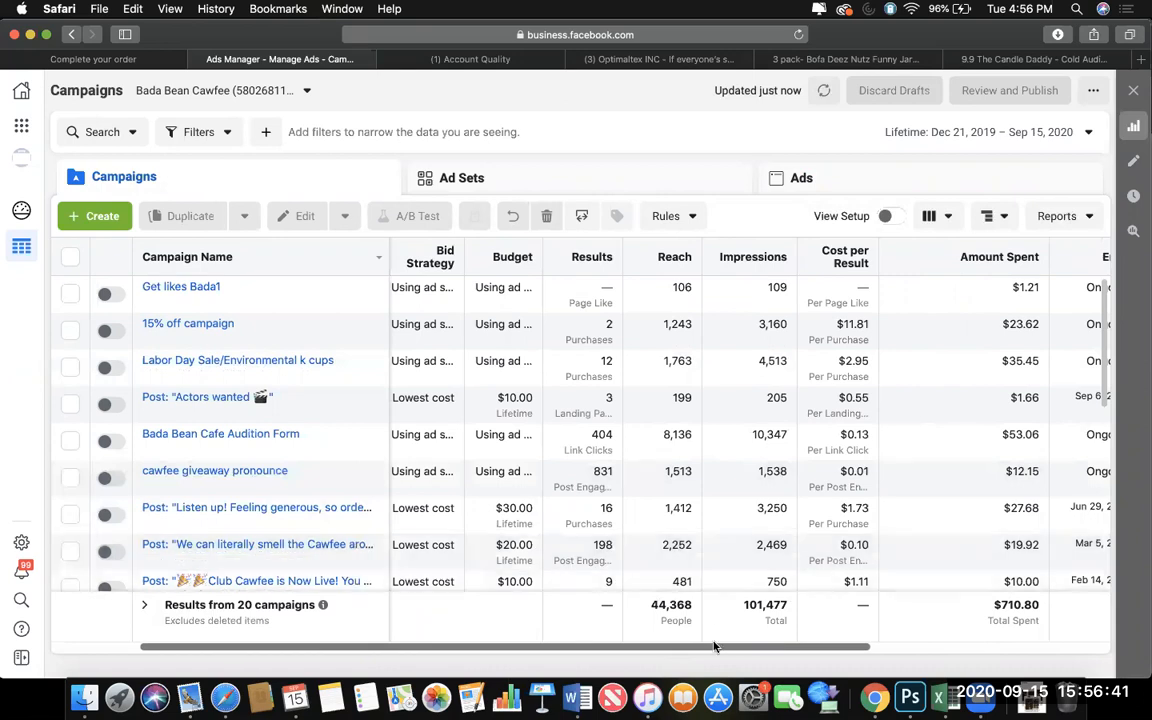
pyautogui.moveTo(714, 648); pyautogui.dragTo(943, 612)
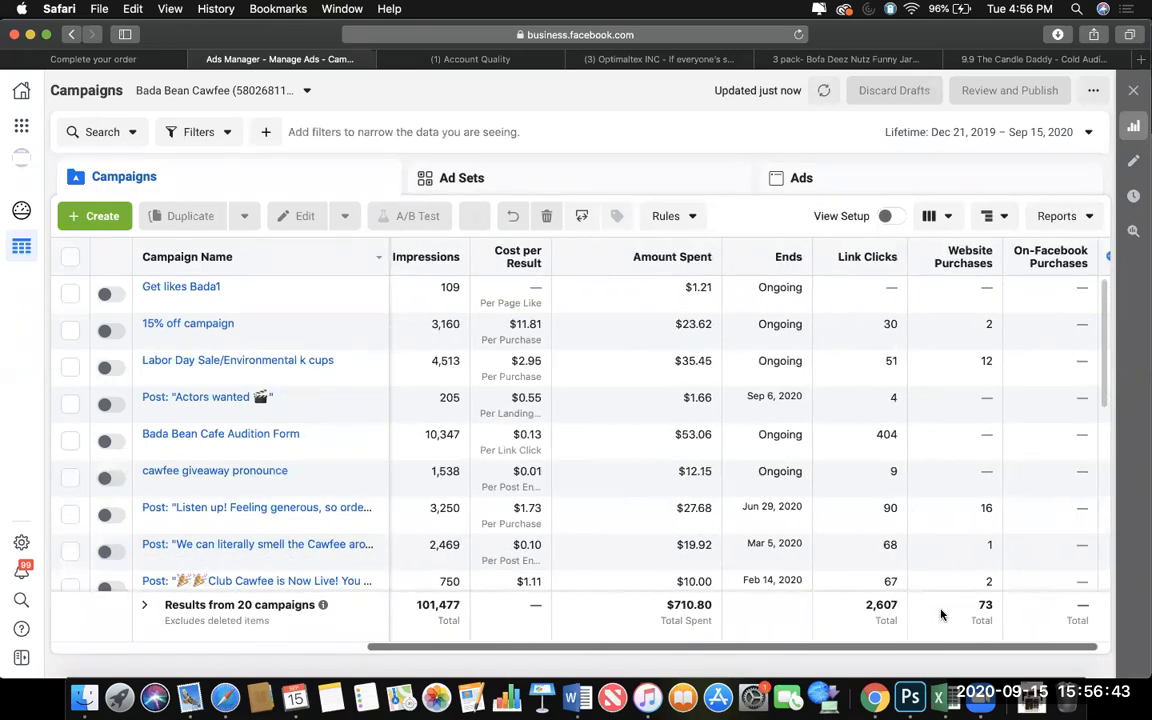
# Open the charts and ad preview of the environmentalist k cups ad, and close them after viewing.
pyautogui.click(780, 183)
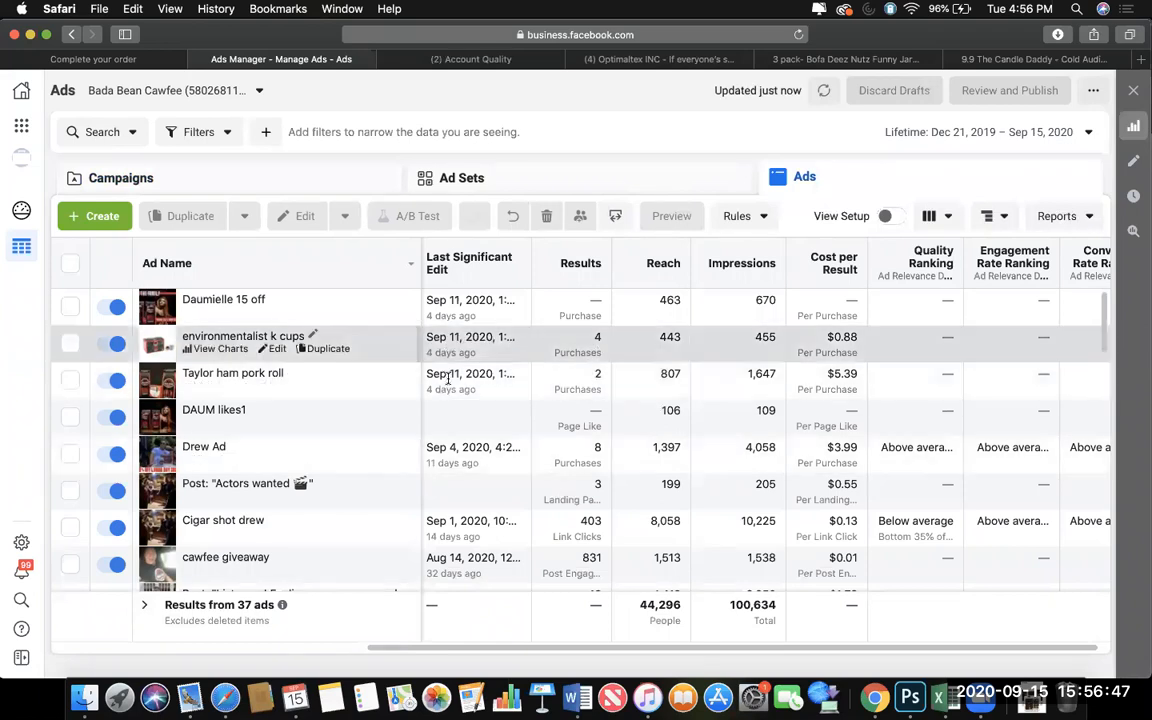
pyautogui.click(220, 348)
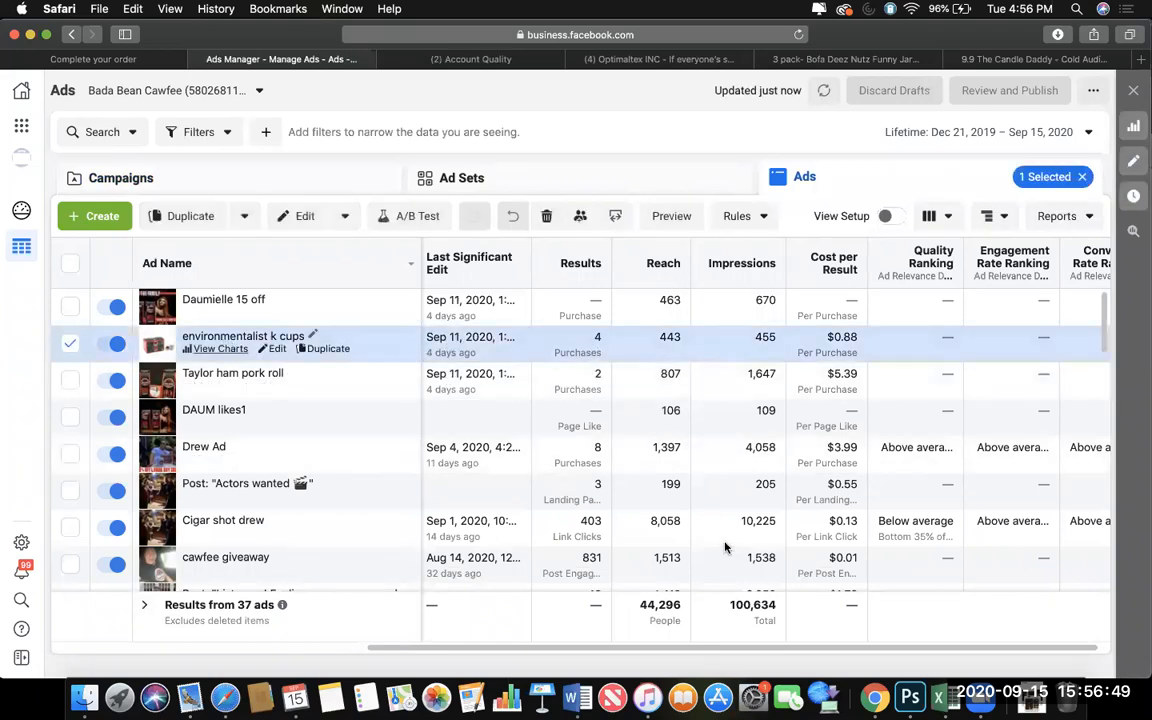
pyautogui.scroll(-5, 720, 537)
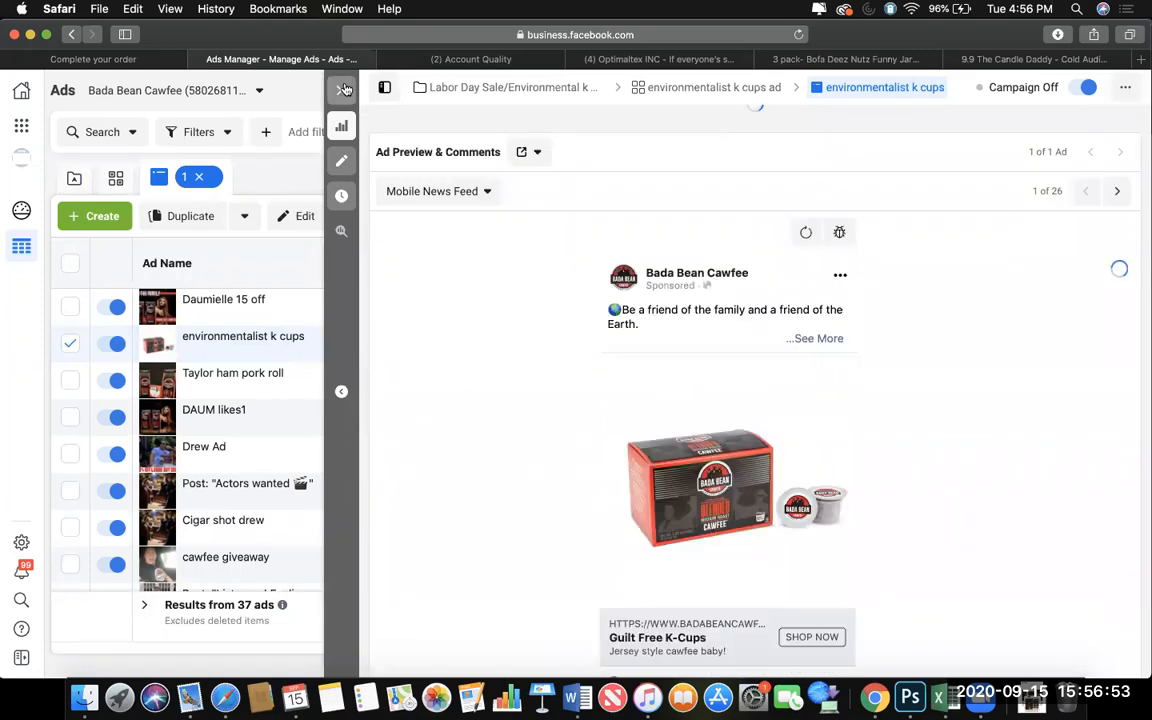
pyautogui.click(343, 91)
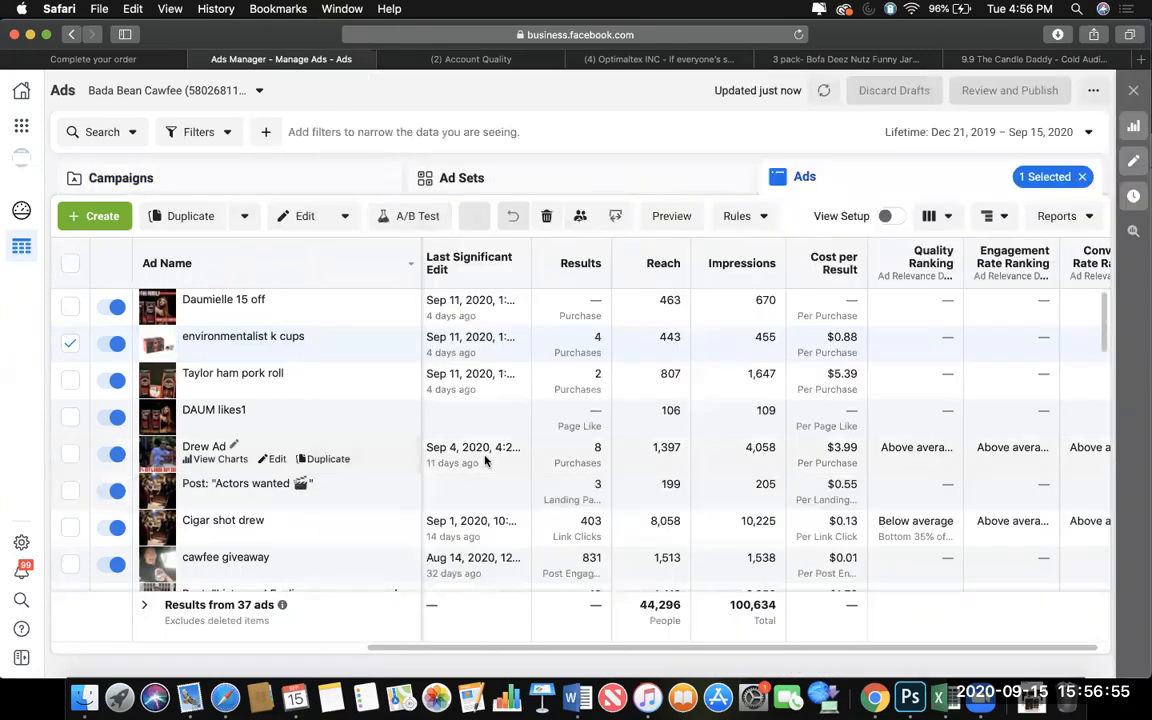
# View the charts and ad preview of the Taylor ham pork roll ad, and return to the ads' results.
pyautogui.click(517, 390)
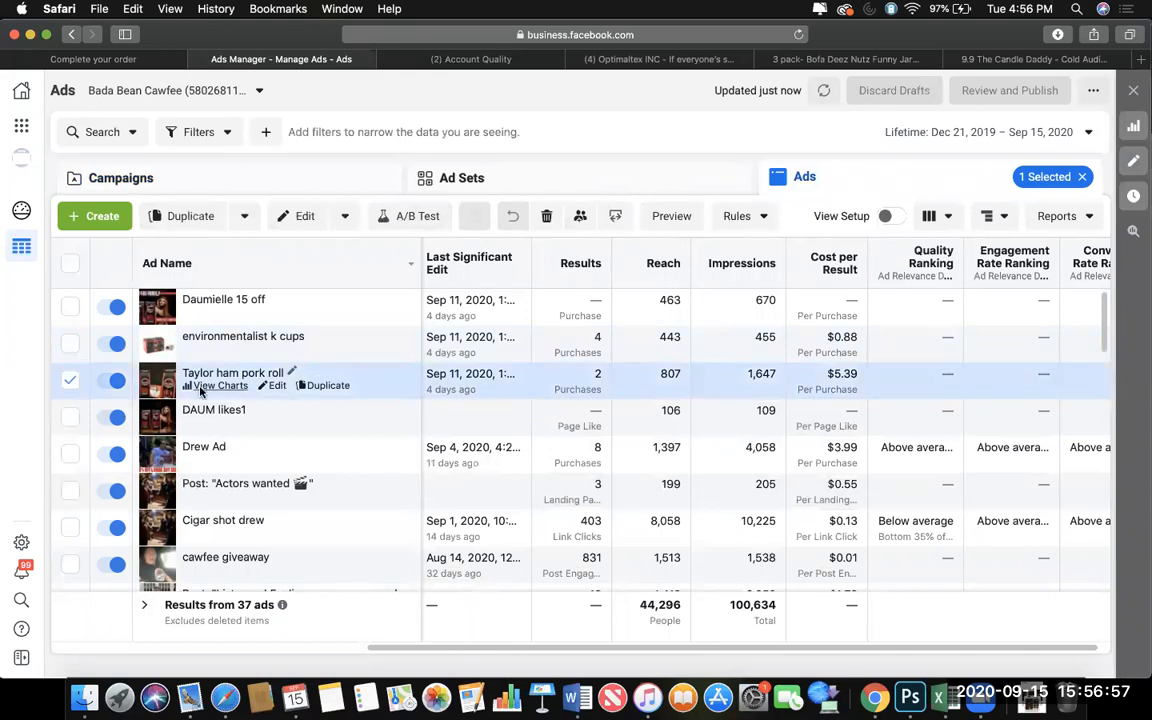
pyautogui.click(215, 385)
pyautogui.scroll(-5, 600, 595)
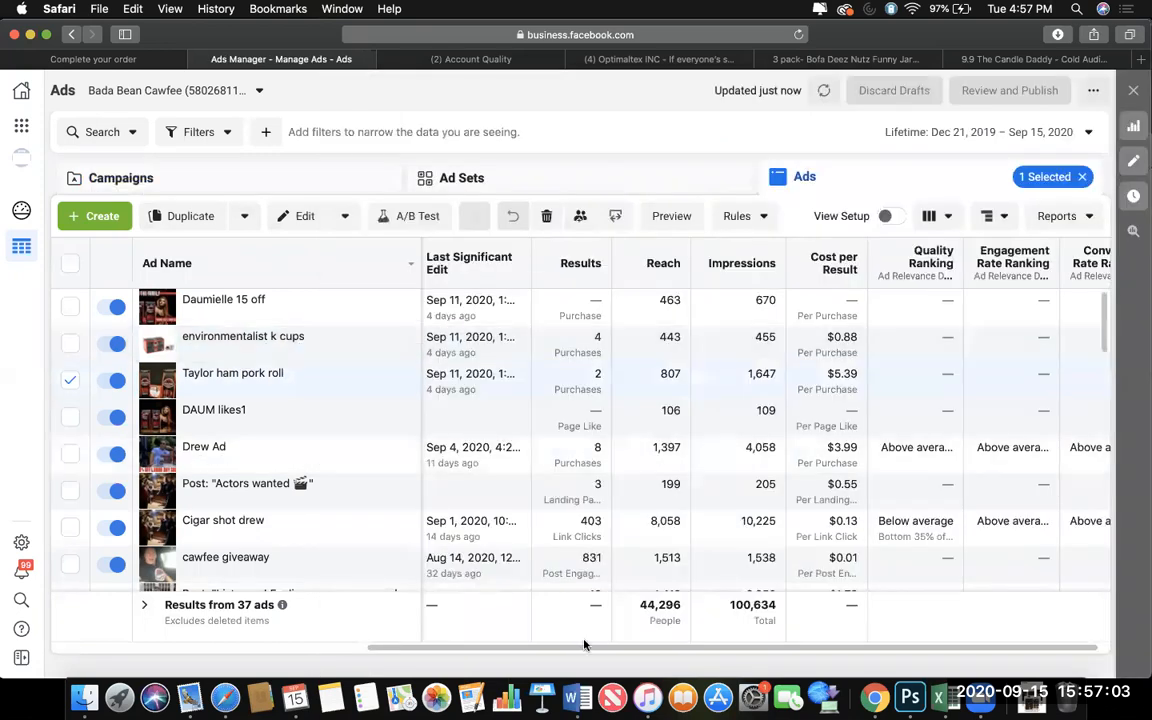
pyautogui.moveTo(579, 651)
pyautogui.mouseDown()
pyautogui.moveTo(897, 650)
pyautogui.moveTo(576, 635)
pyautogui.mouseUp()
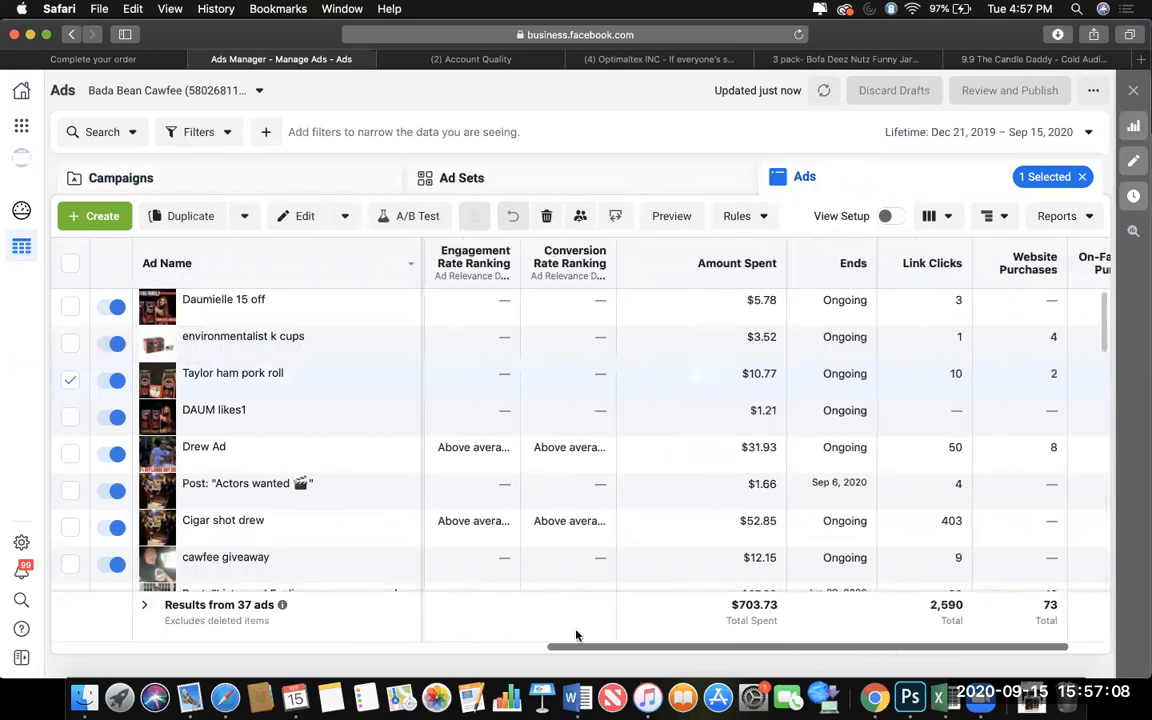
# Examine the Bada Bean Cawfee ad sets' results, reach, cost per result and amount spent.
pyautogui.click(446, 184)
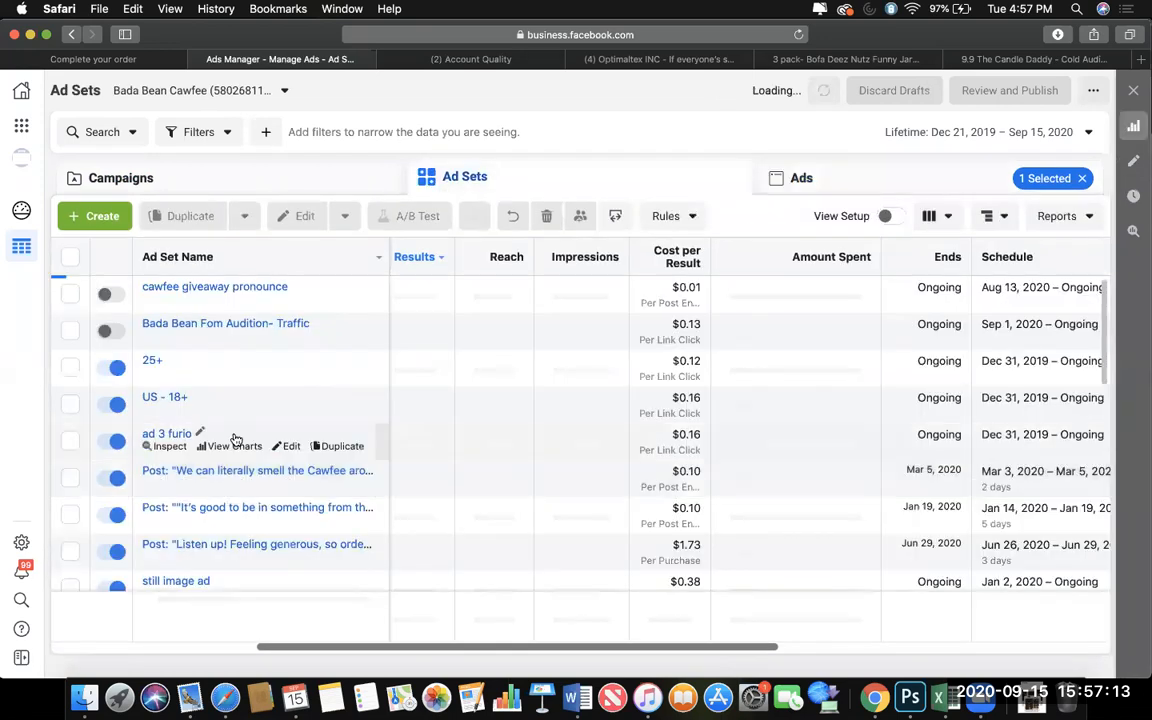
pyautogui.scroll(-4, 541, 524)
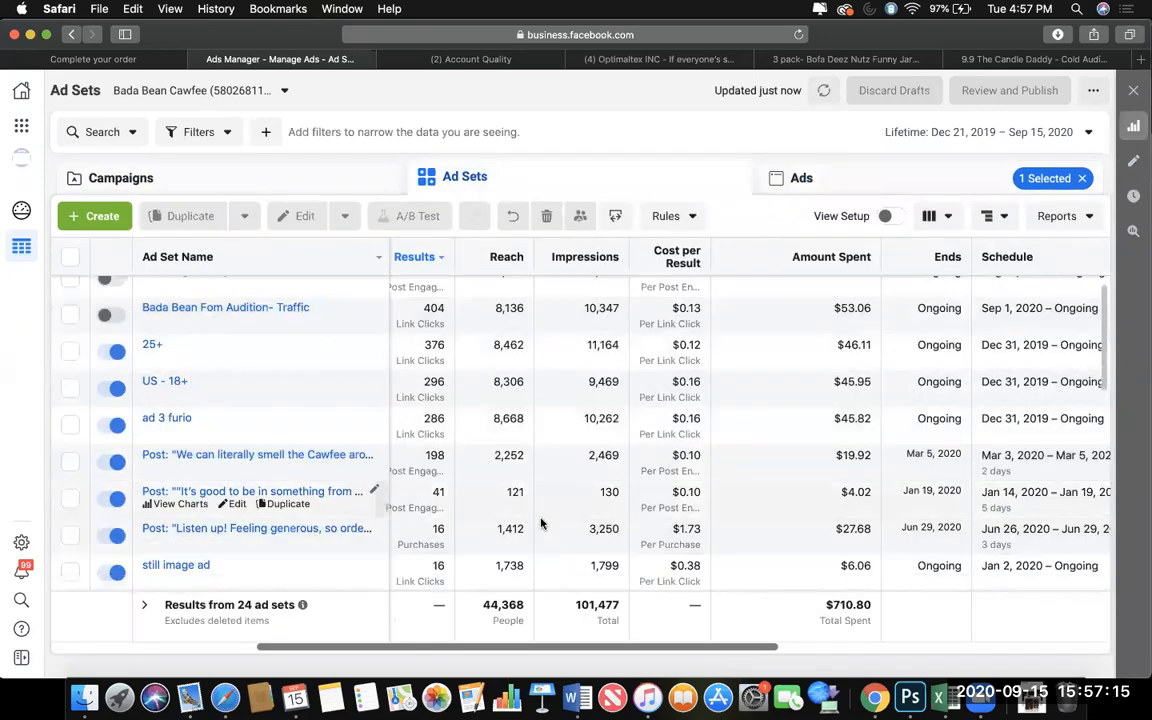
pyautogui.scroll(4, 541, 524)
pyautogui.hscroll(-5, 541, 520)
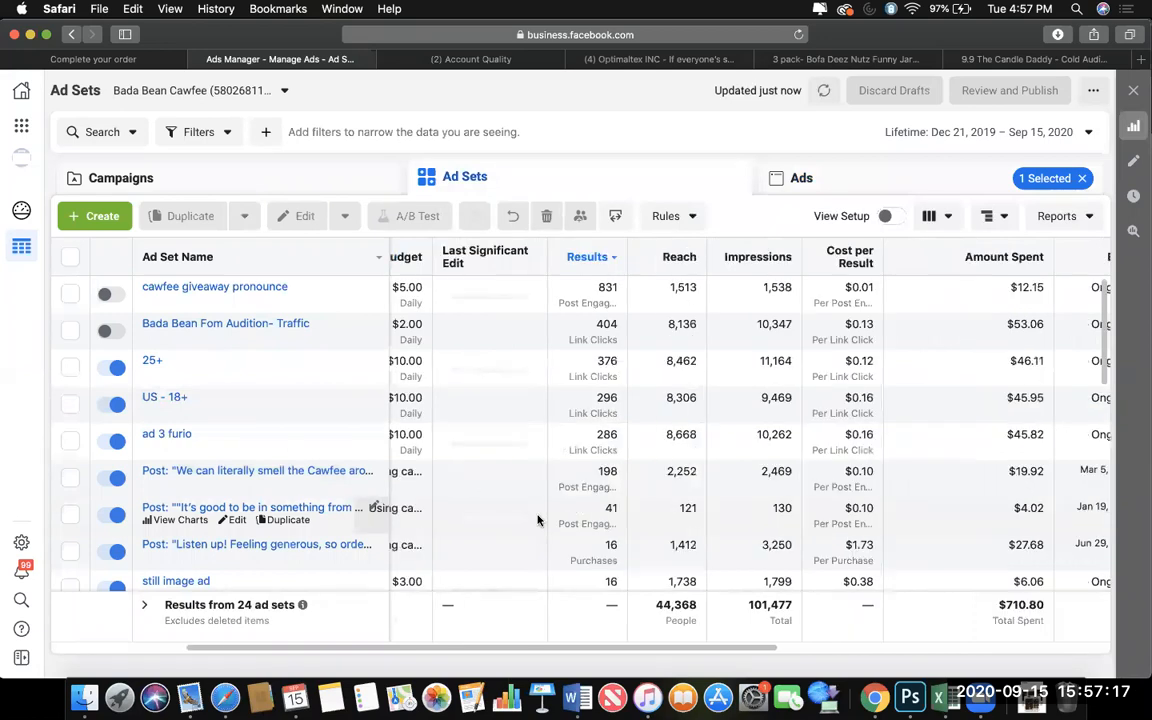
# Sort the Bada Bean Cawfee ad sets by delivery and look through their statuses.
pyautogui.click(463, 271)
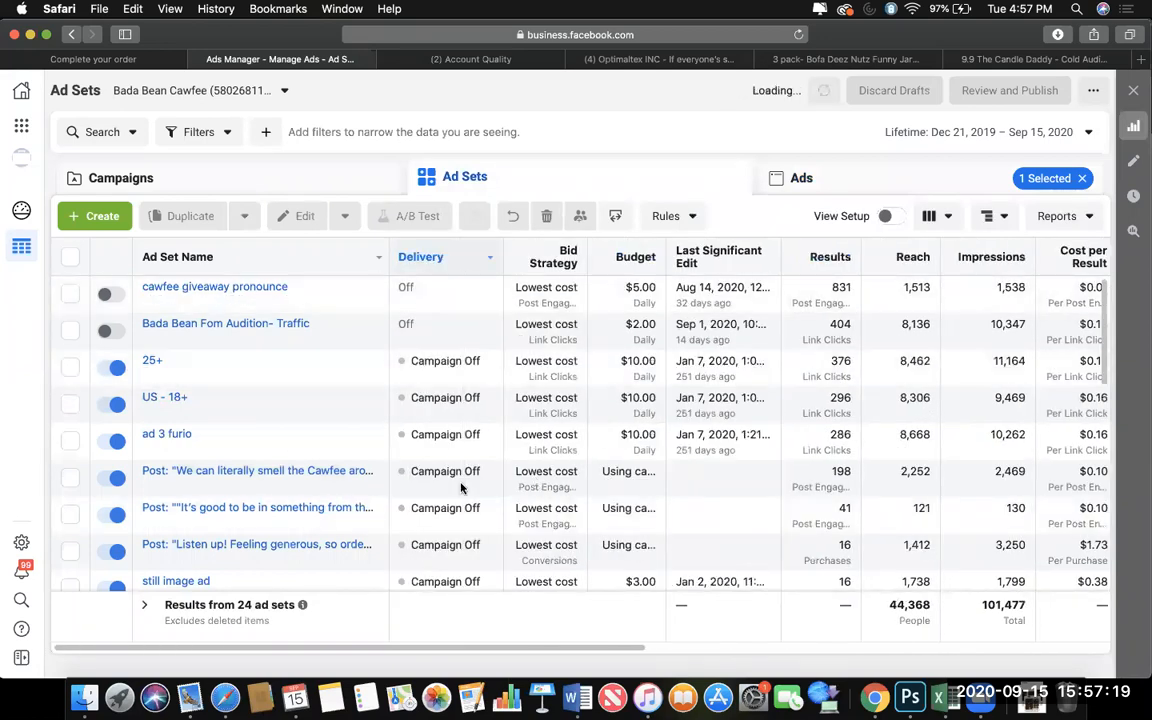
pyautogui.scroll(-5, 461, 558)
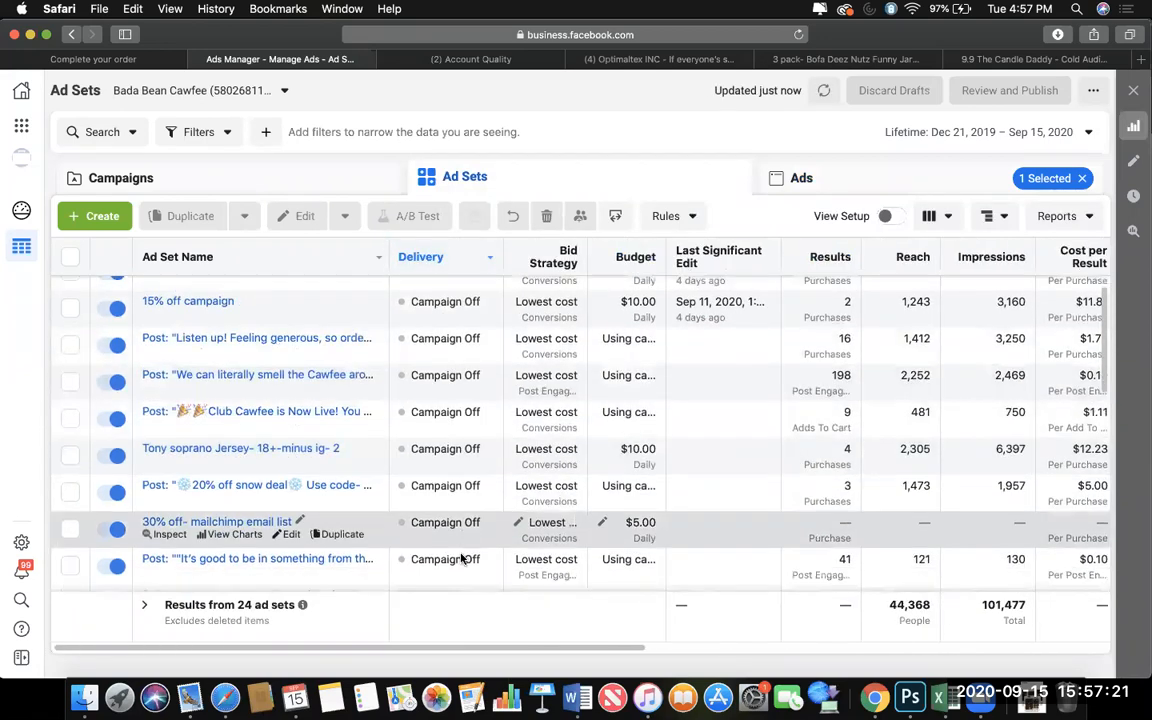
pyautogui.hscroll(2, 461, 558)
pyautogui.scroll(6, 461, 558)
pyautogui.hscroll(-1, 461, 558)
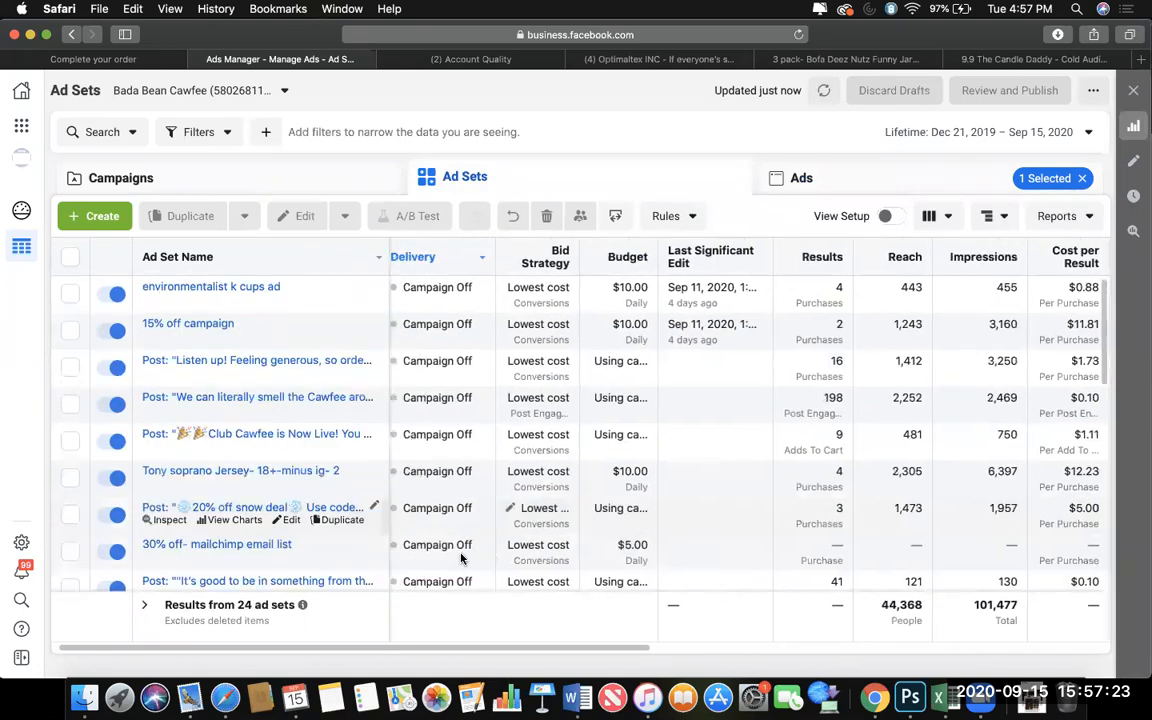
# Filter the account by ad delivery, showing only active and pending ads.
pyautogui.click(223, 138)
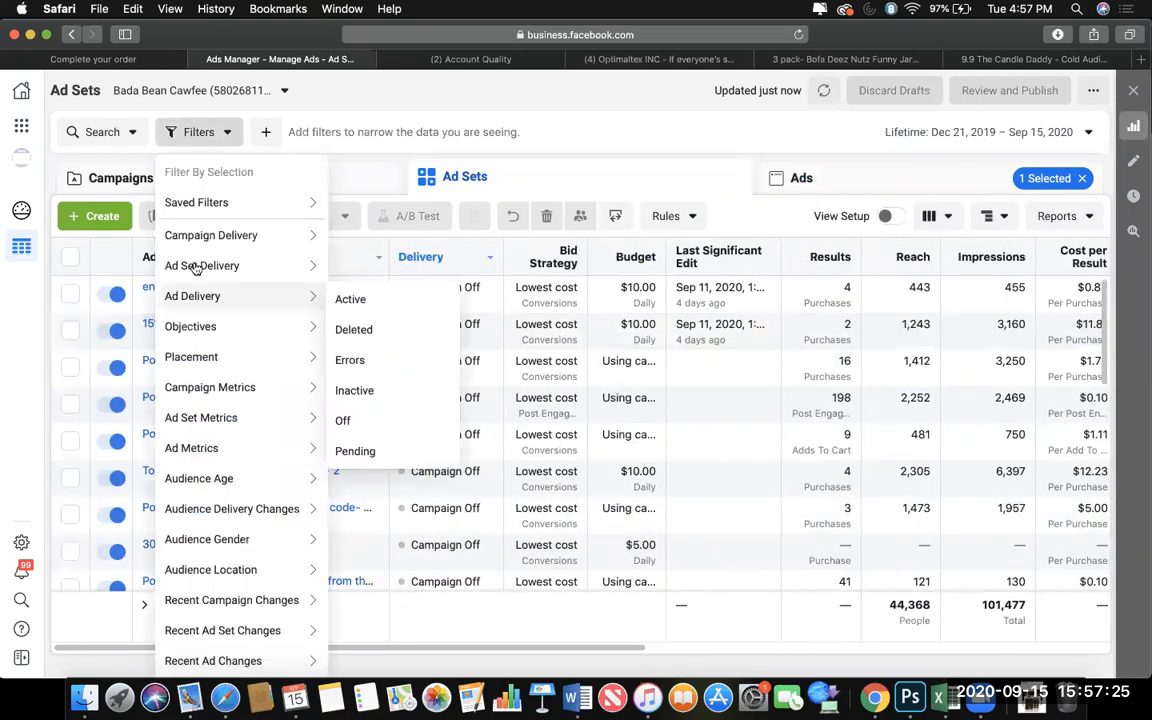
pyautogui.moveTo(279, 291)
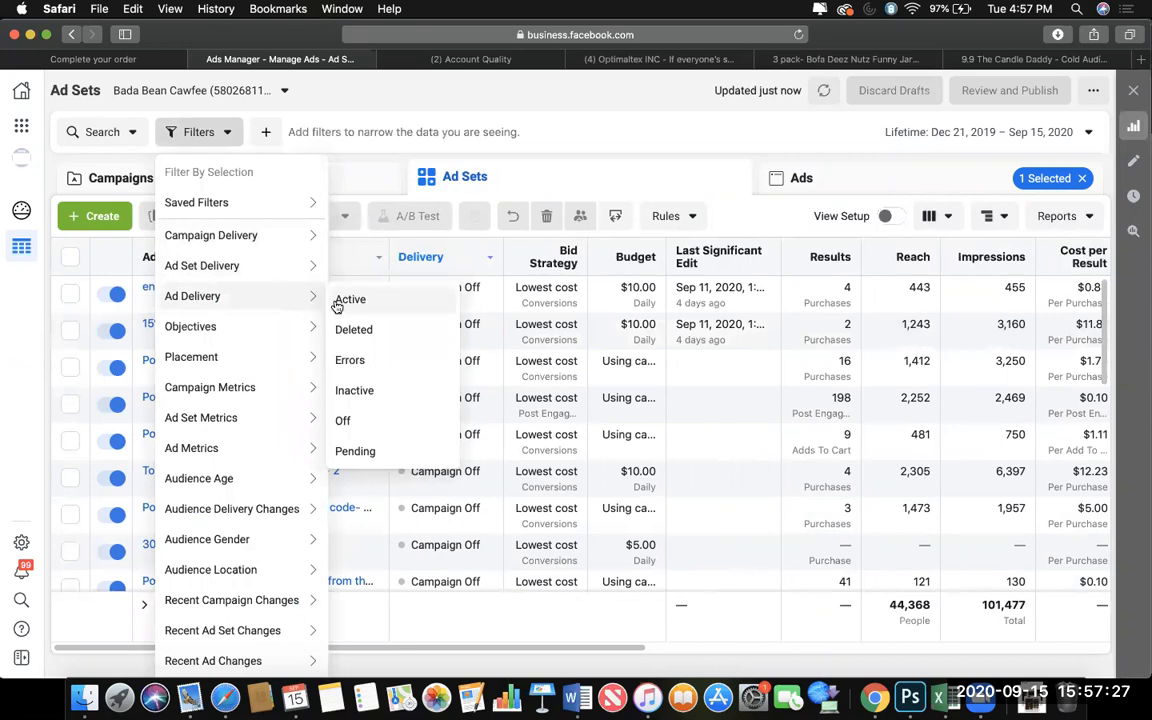
pyautogui.click(342, 302)
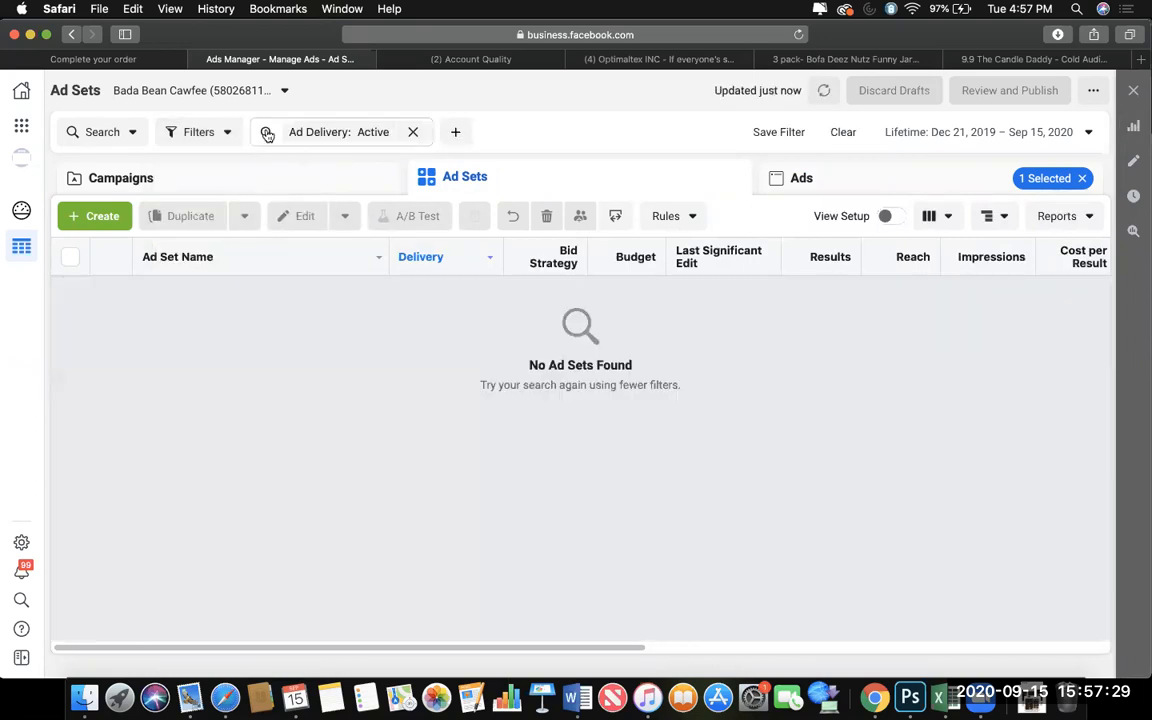
pyautogui.click(373, 131)
pyautogui.click(462, 132)
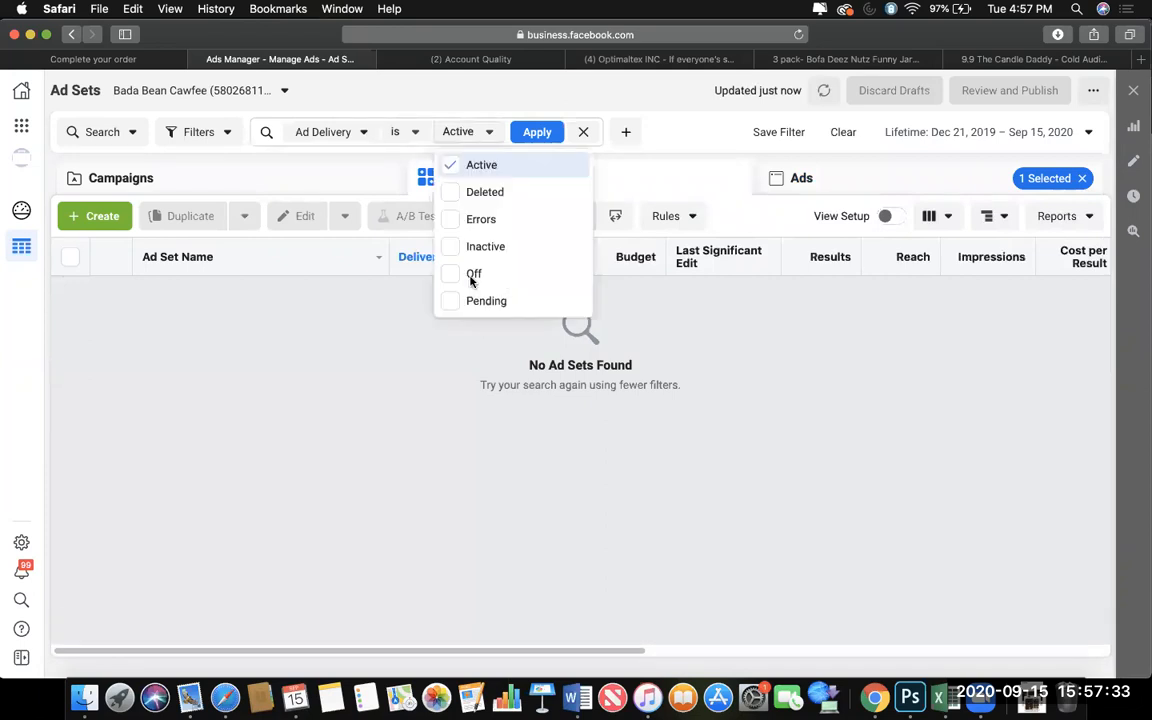
pyautogui.click(450, 302)
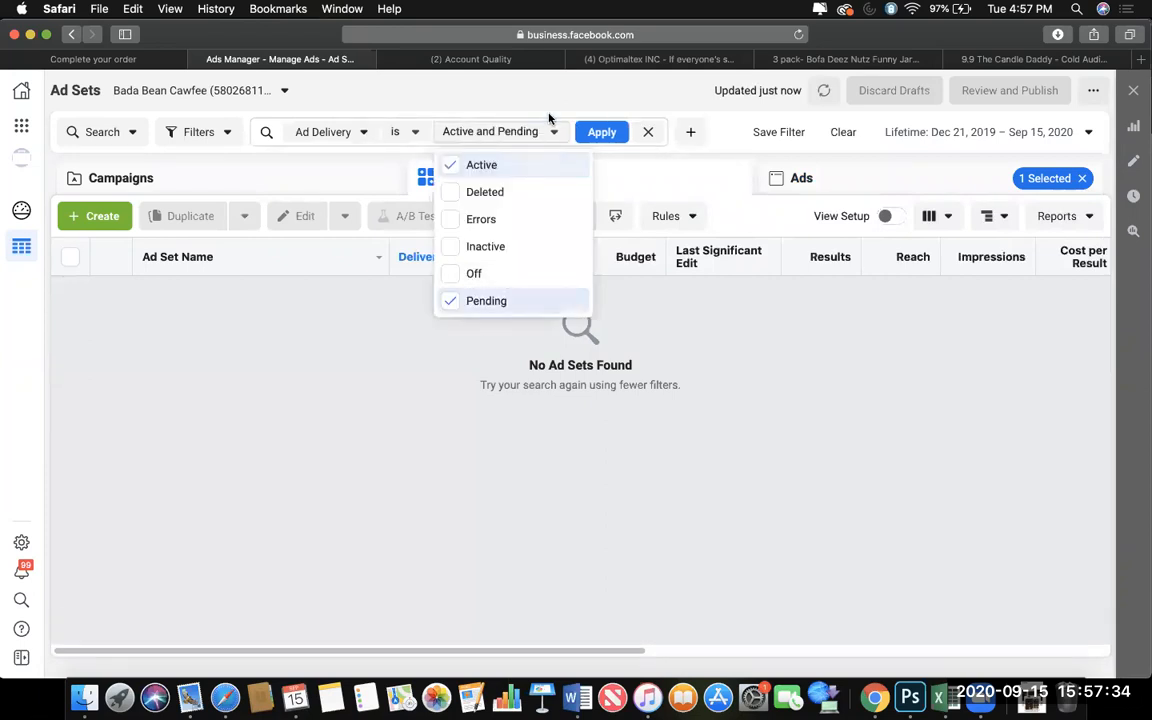
pyautogui.click(601, 131)
# Display the campaigns and save the active-or-pending filter as "Ad Delivery Active".
pyautogui.click(288, 176)
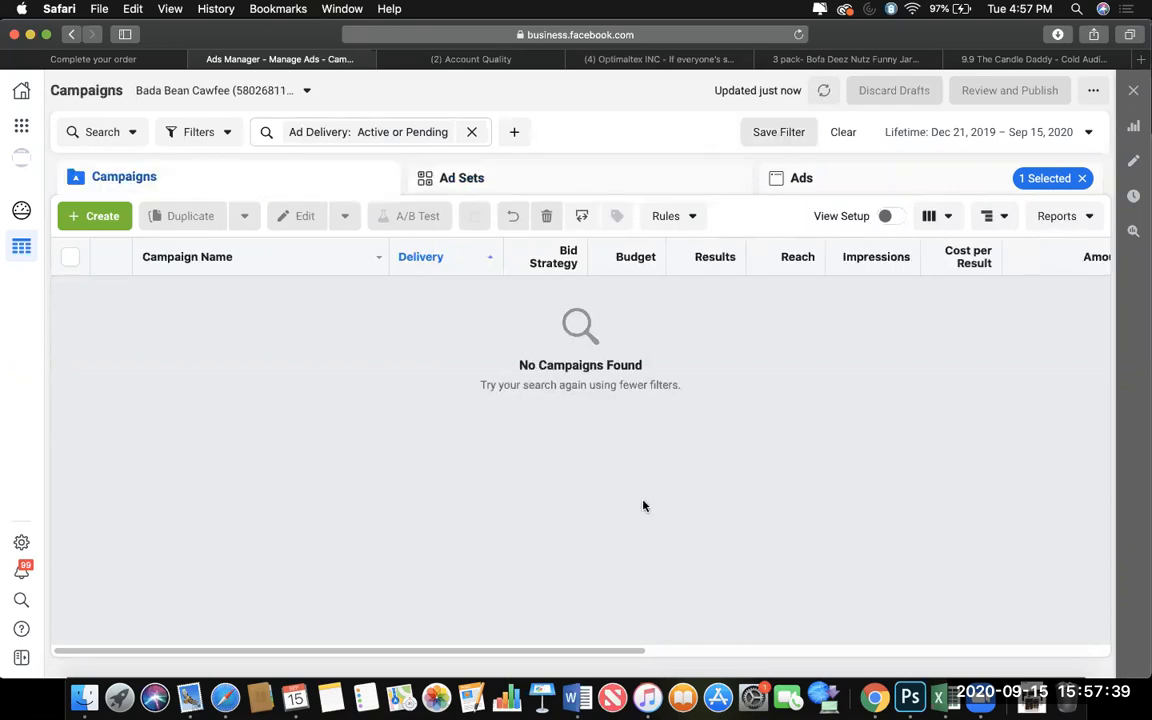
pyautogui.write('Ad ')
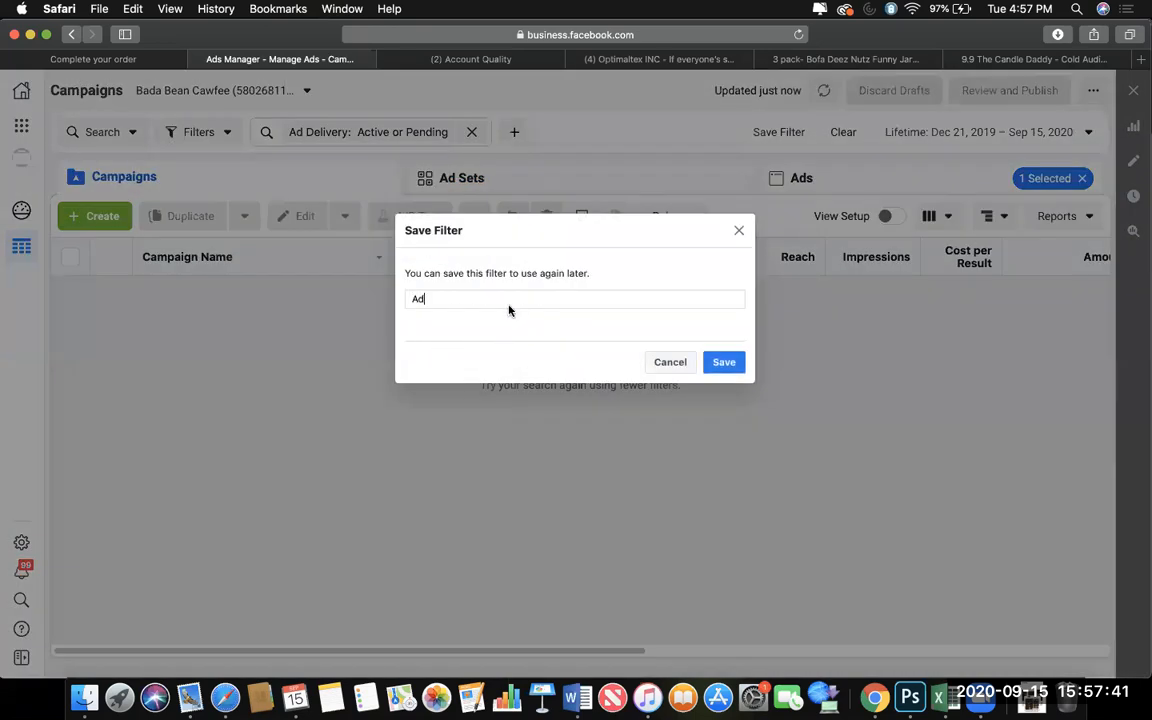
pyautogui.write('Delivery Activer')
pyautogui.click(724, 362)
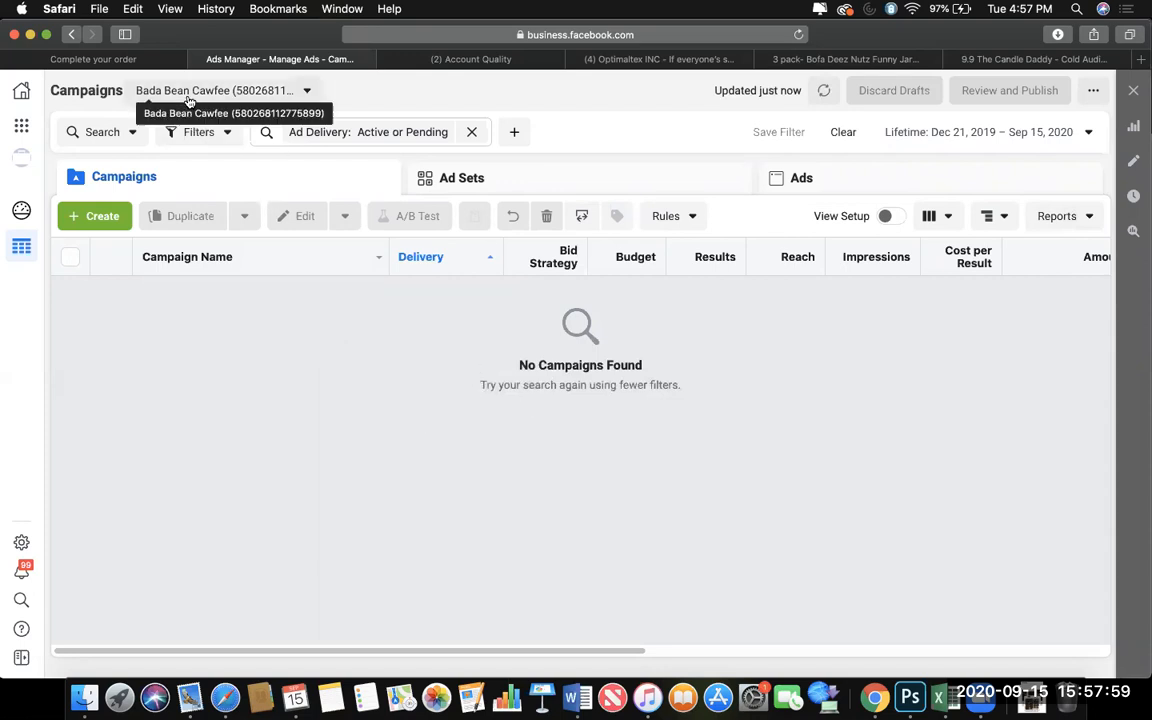
# Switch to The Candle Daddy ad account.
pyautogui.click(250, 91)
pyautogui.scroll(-3, 210, 432)
pyautogui.scroll(3, 193, 221)
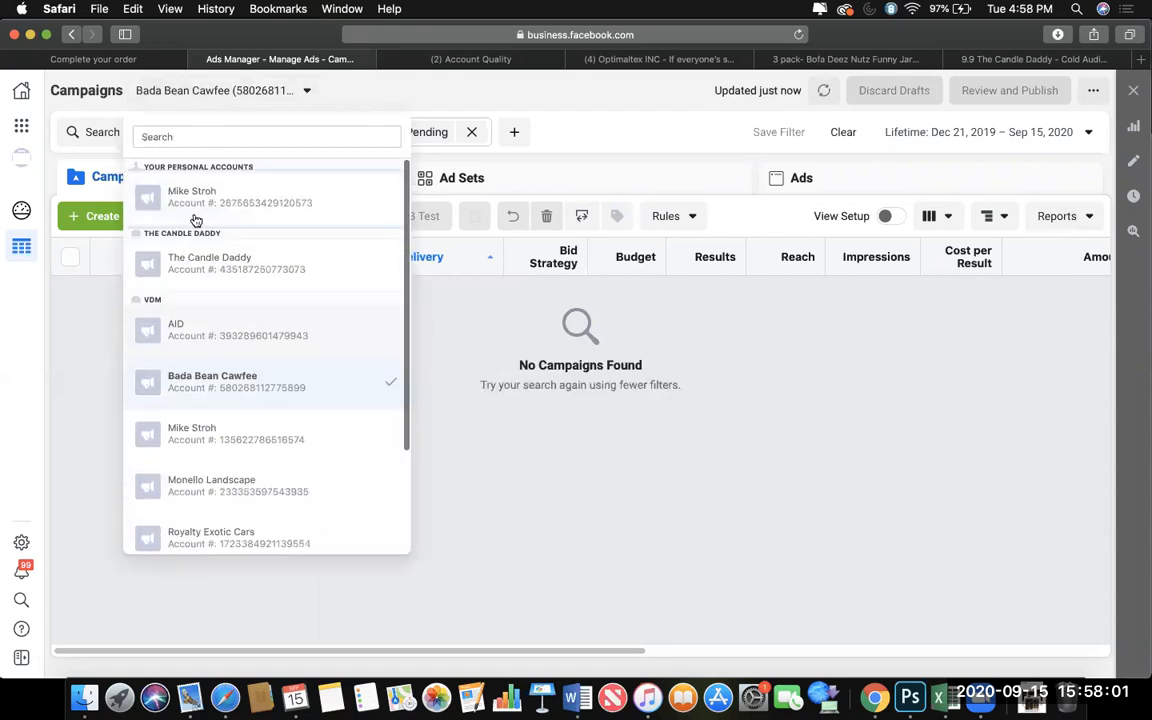
pyautogui.click(192, 264)
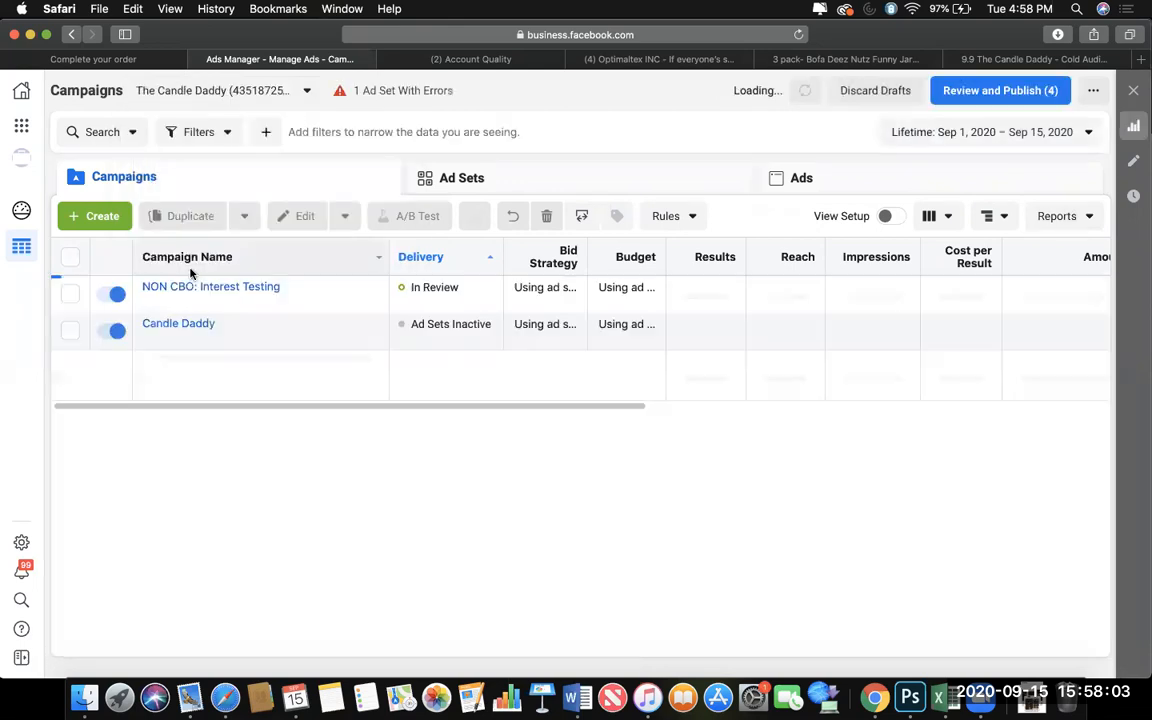
# Check the delivery status of The Candle Daddy's ad sets.
pyautogui.click(530, 177)
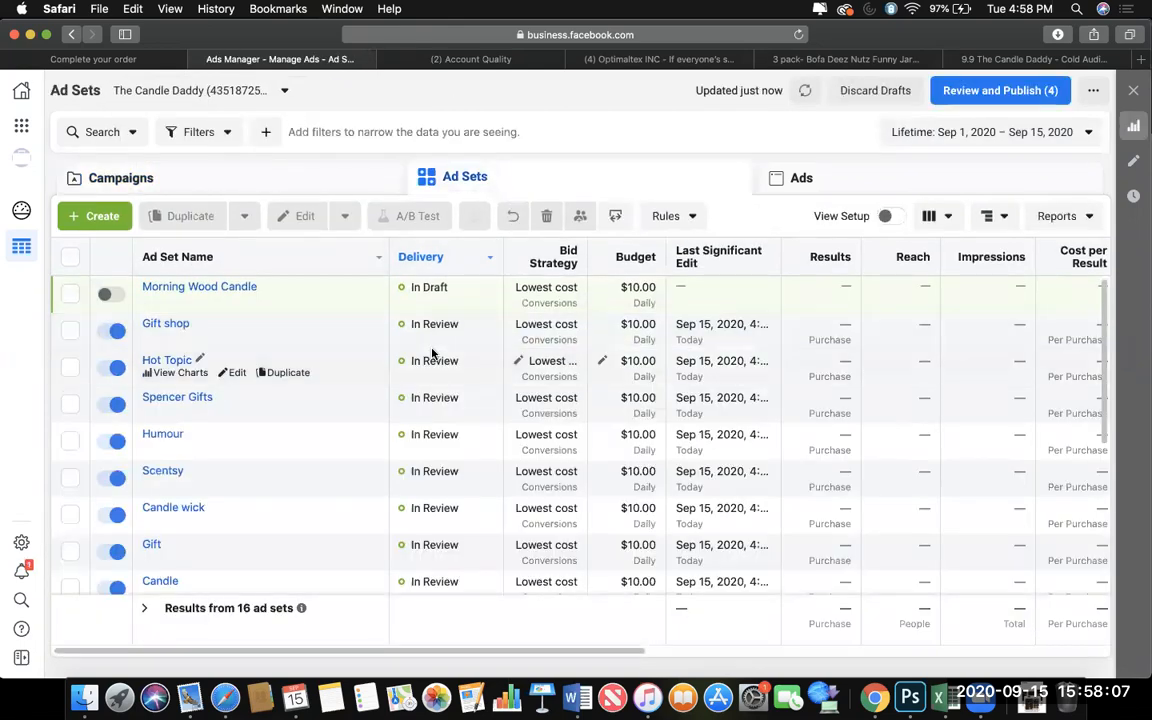
pyautogui.scroll(-5, 432, 352)
pyautogui.scroll(5, 432, 352)
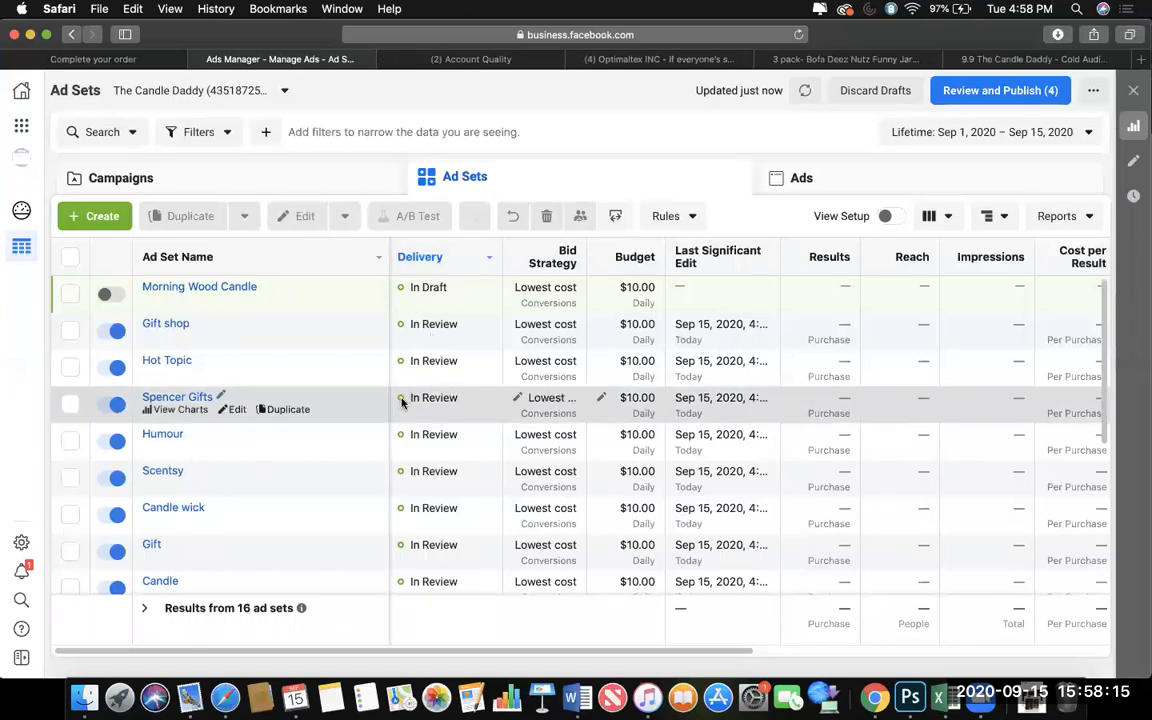
# Return to the Account Quality page and dismiss the review request confirmation.
pyautogui.click(446, 60)
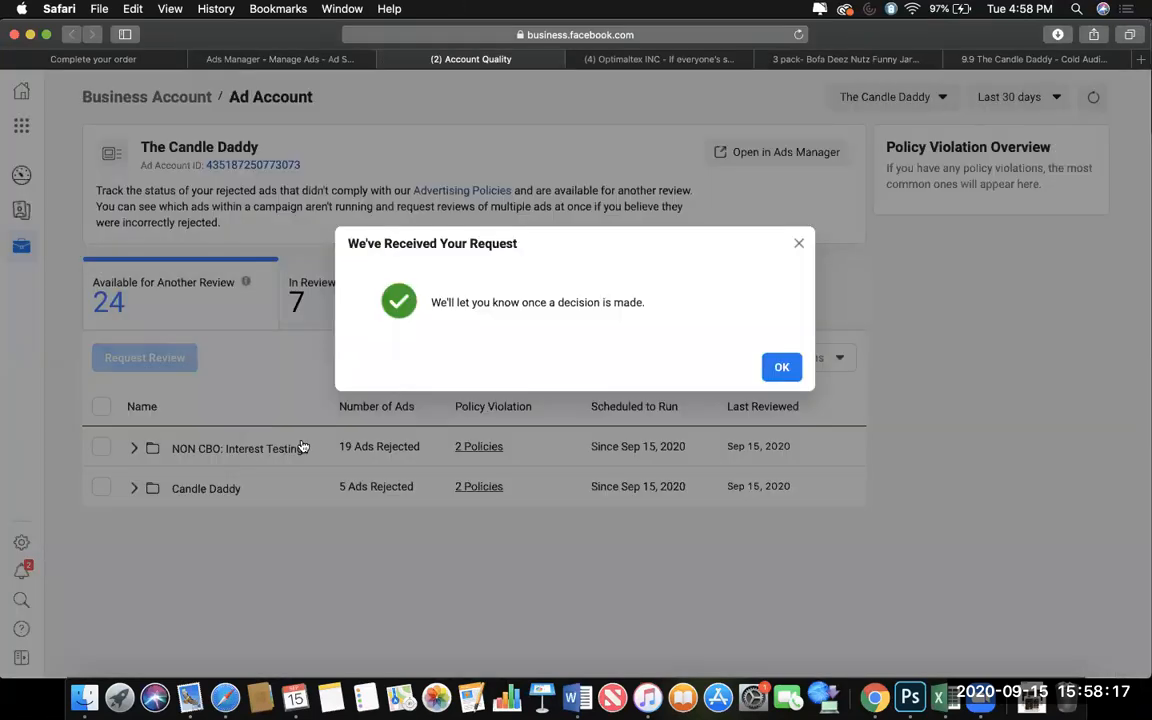
pyautogui.click(779, 365)
# Try to request another review of all rejected ads in the NON CBO: Interest Testing and Candle Daddy campaigns, and close the request.
pyautogui.click(101, 407)
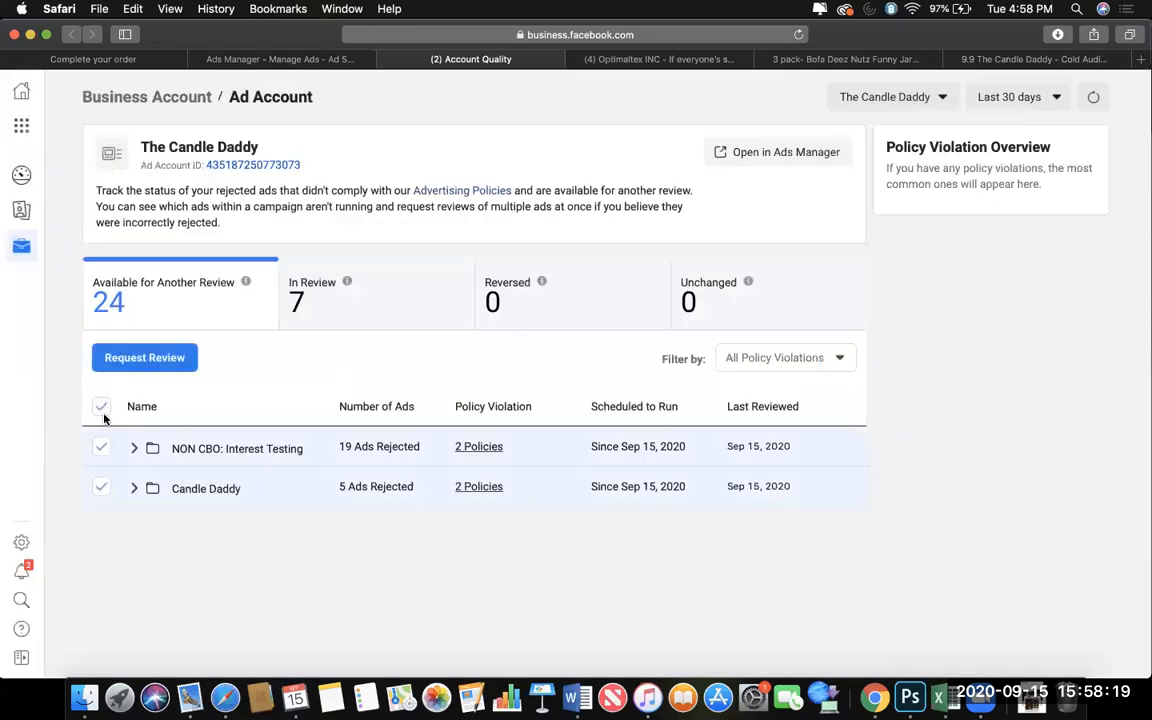
pyautogui.click(101, 407)
pyautogui.click(101, 407)
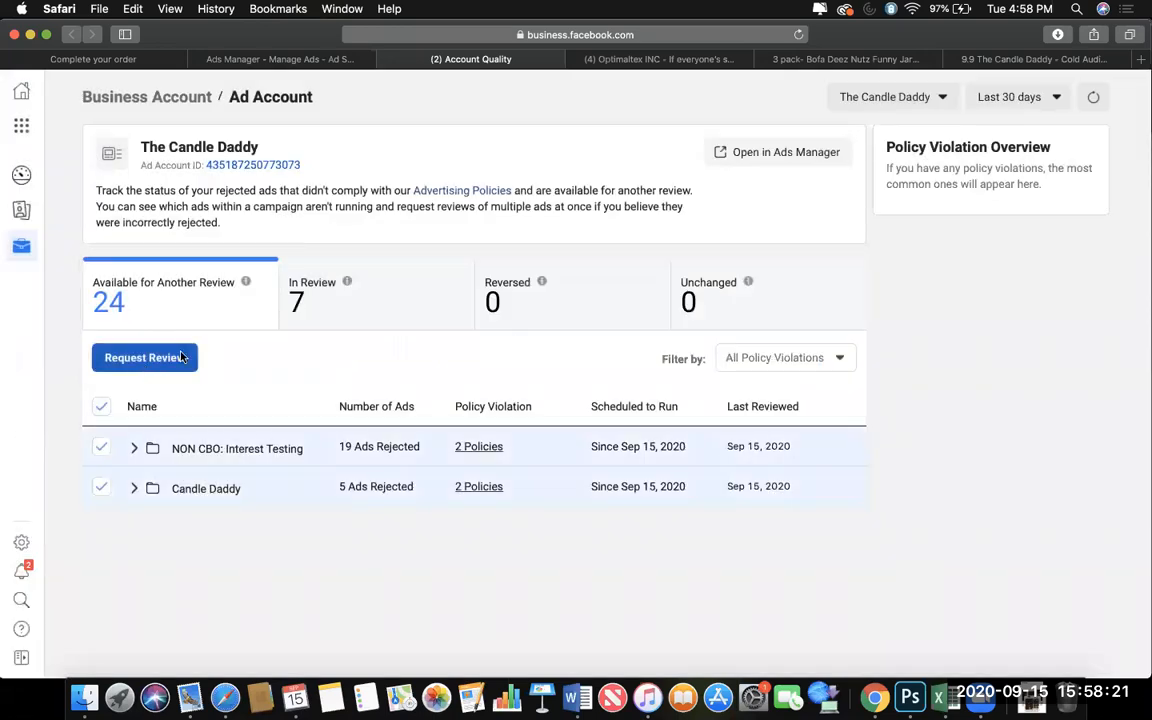
pyautogui.click(145, 357)
pyautogui.click(768, 343)
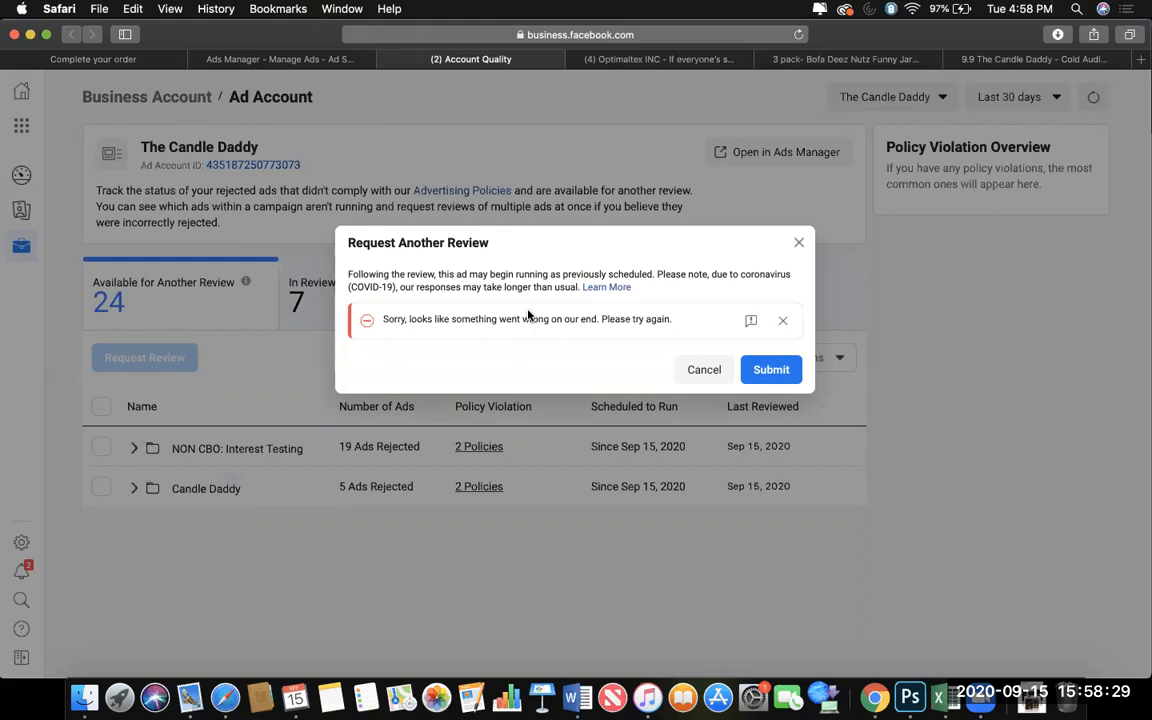
pyautogui.click(799, 242)
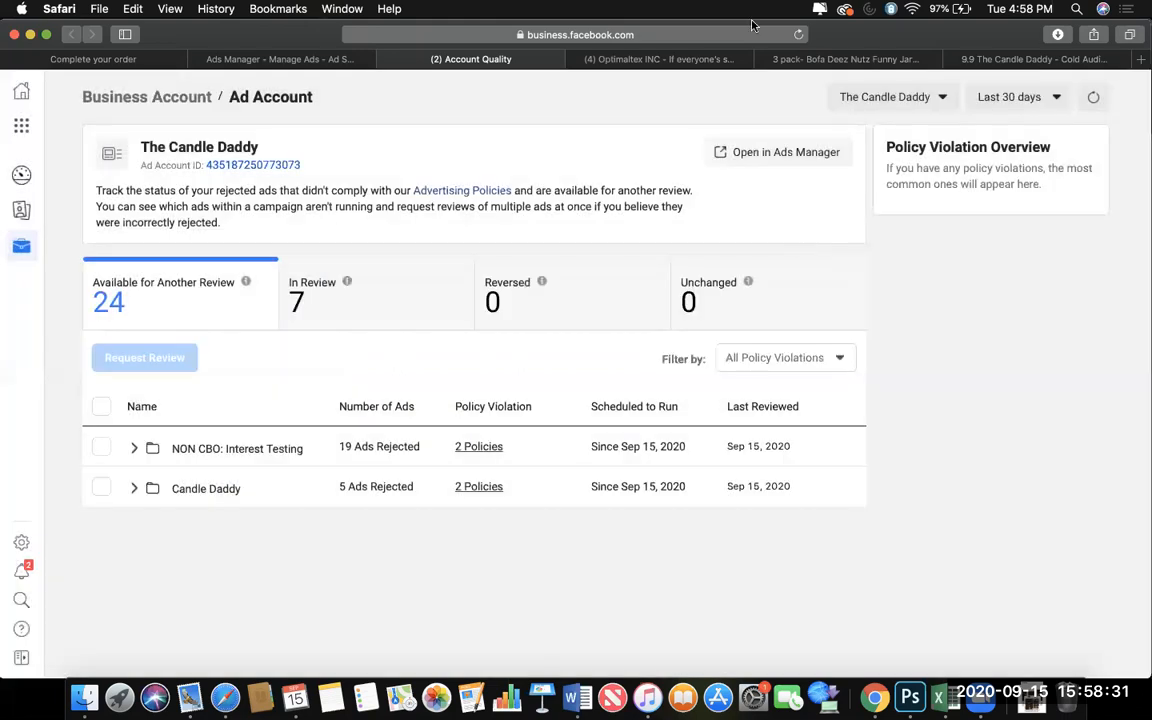
# Reload the Account Quality page and check the review status of The Candle Daddy's rejected ads.
pyautogui.click(800, 35)
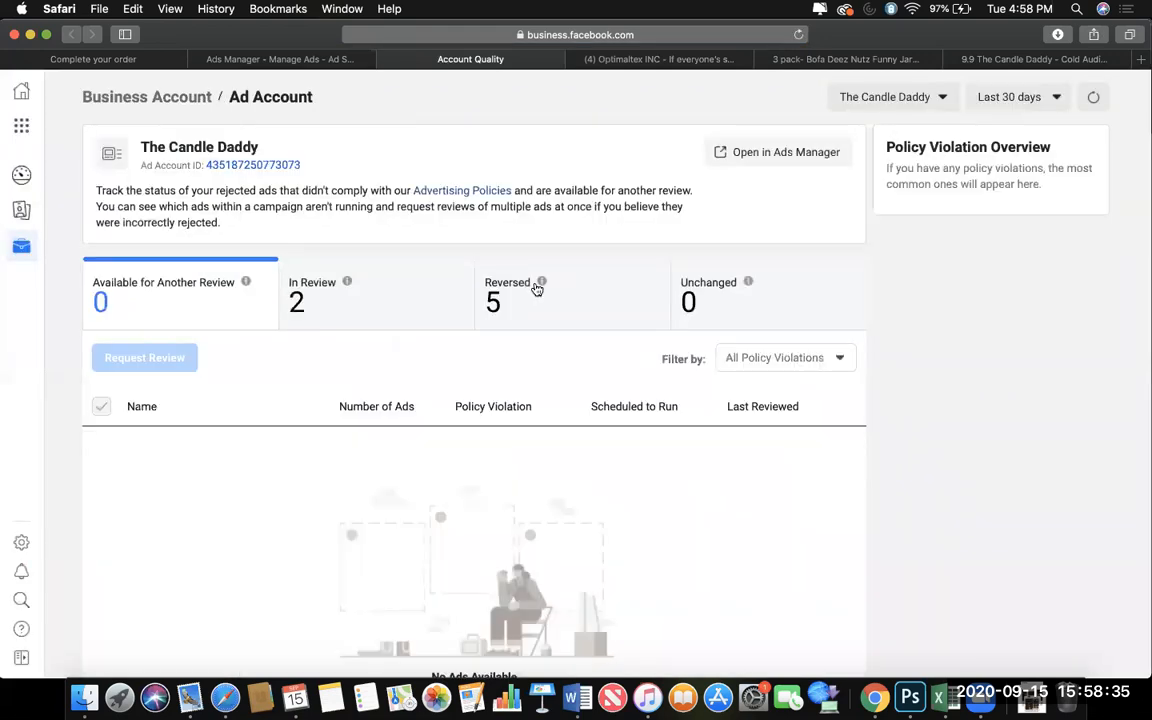
pyautogui.scroll(-2, 399, 282)
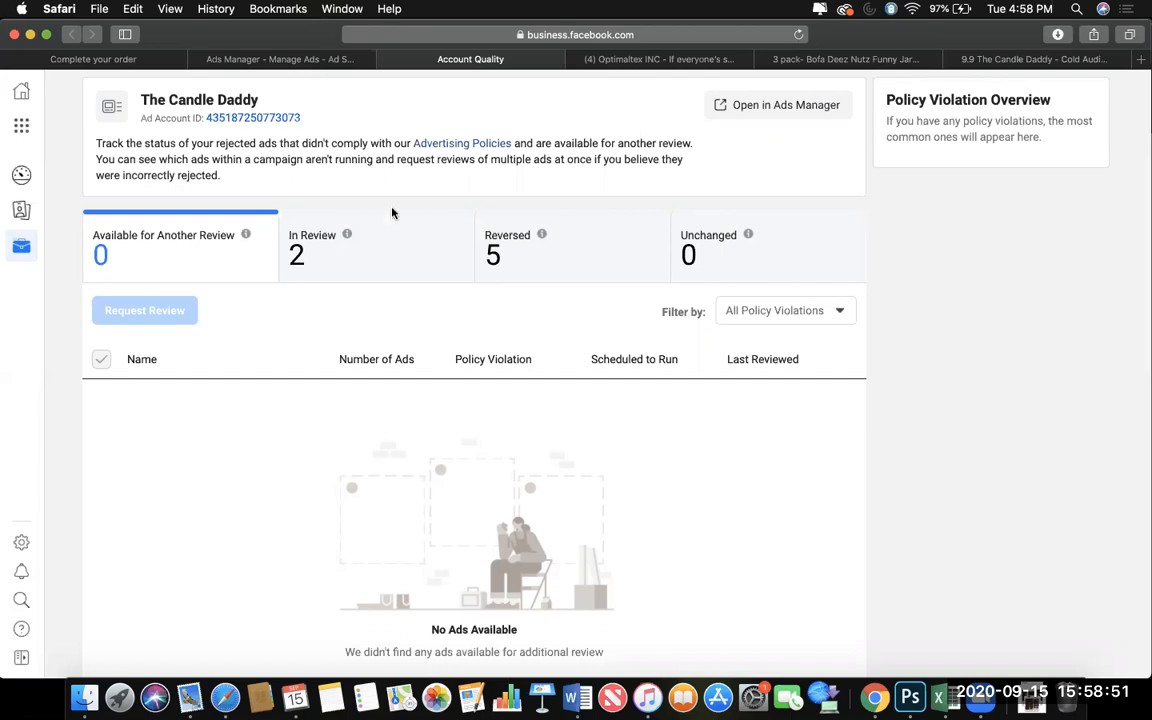
# Return to Ads Manager, check the delivery and performance of the ads in the Candle ad set, and clear the ad set selection.
pyautogui.click(282, 59)
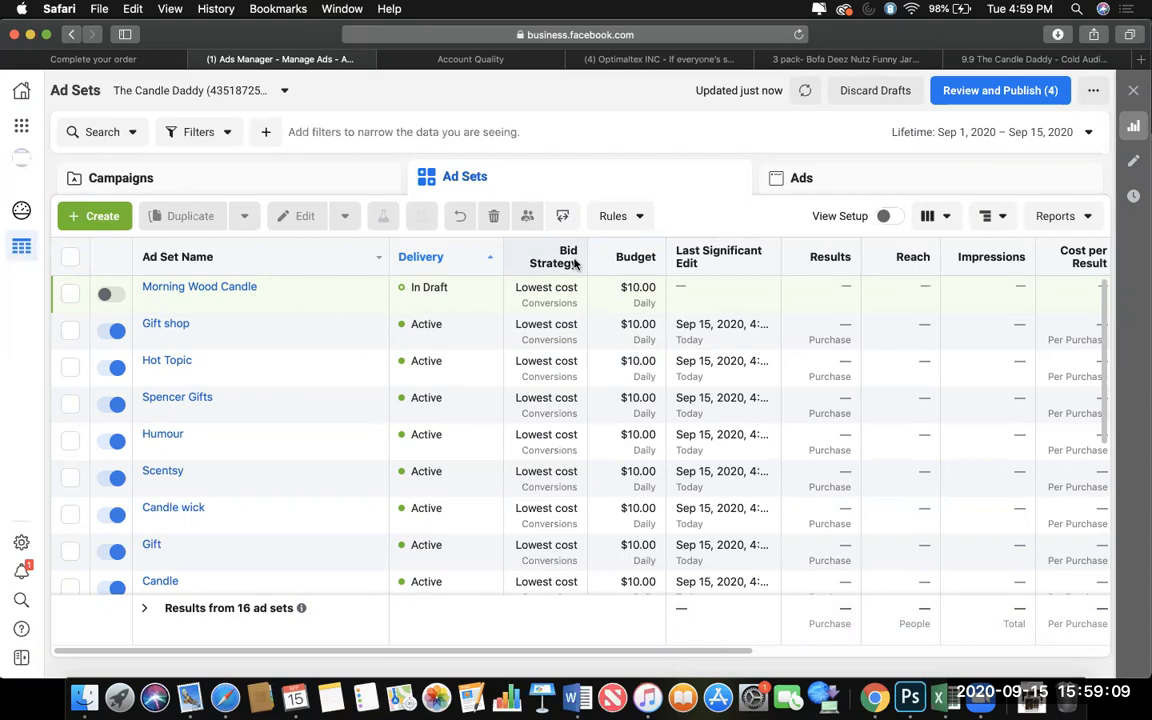
pyautogui.click(69, 588)
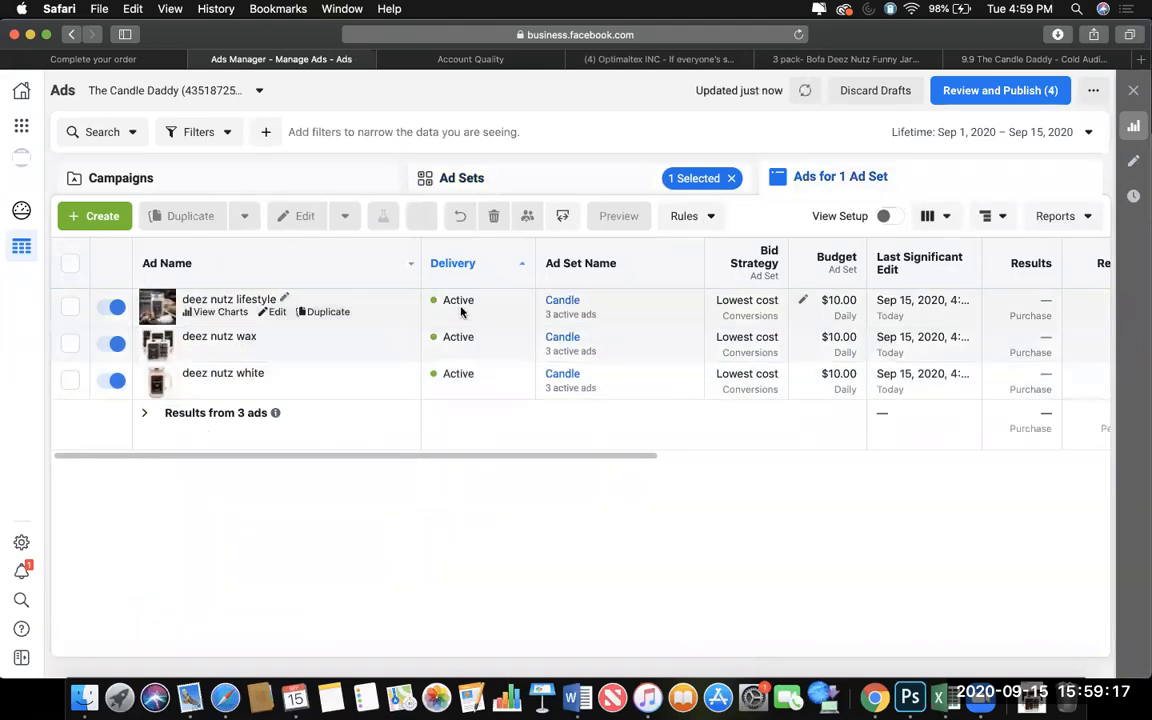
pyautogui.moveTo(501, 458); pyautogui.dragTo(776, 520)
pyautogui.hscroll(5, 776, 520)
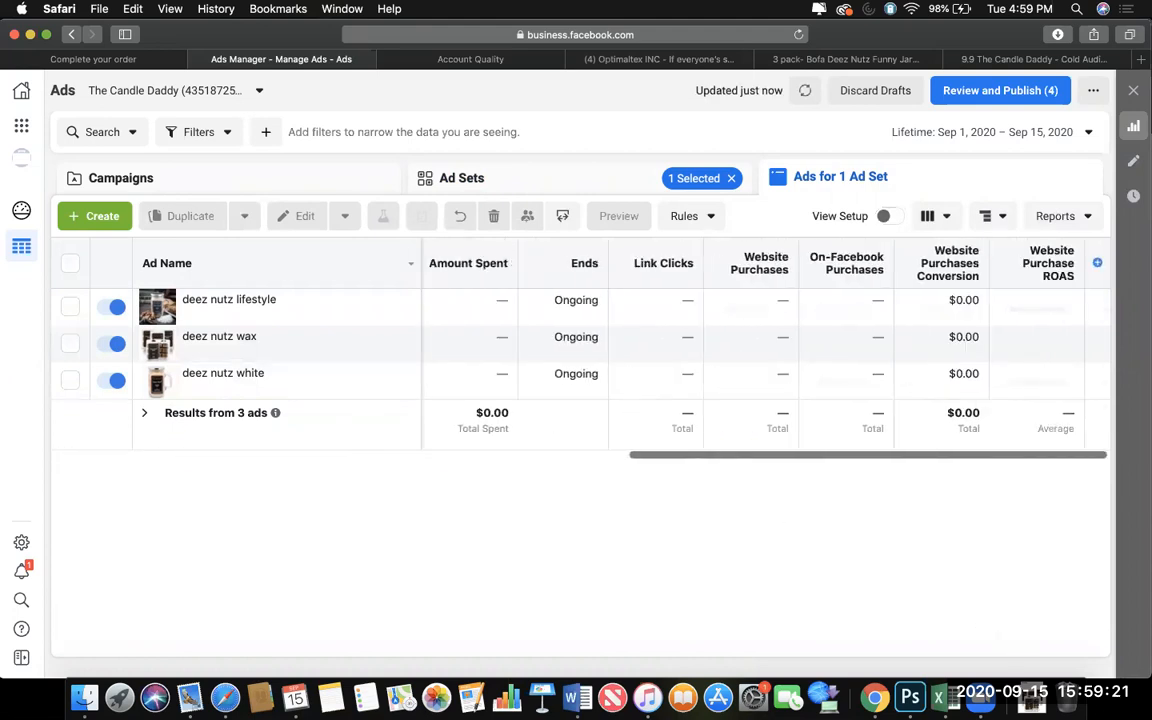
pyautogui.hscroll(-10, 1018, 650)
pyautogui.hscroll(-2, 286, 456)
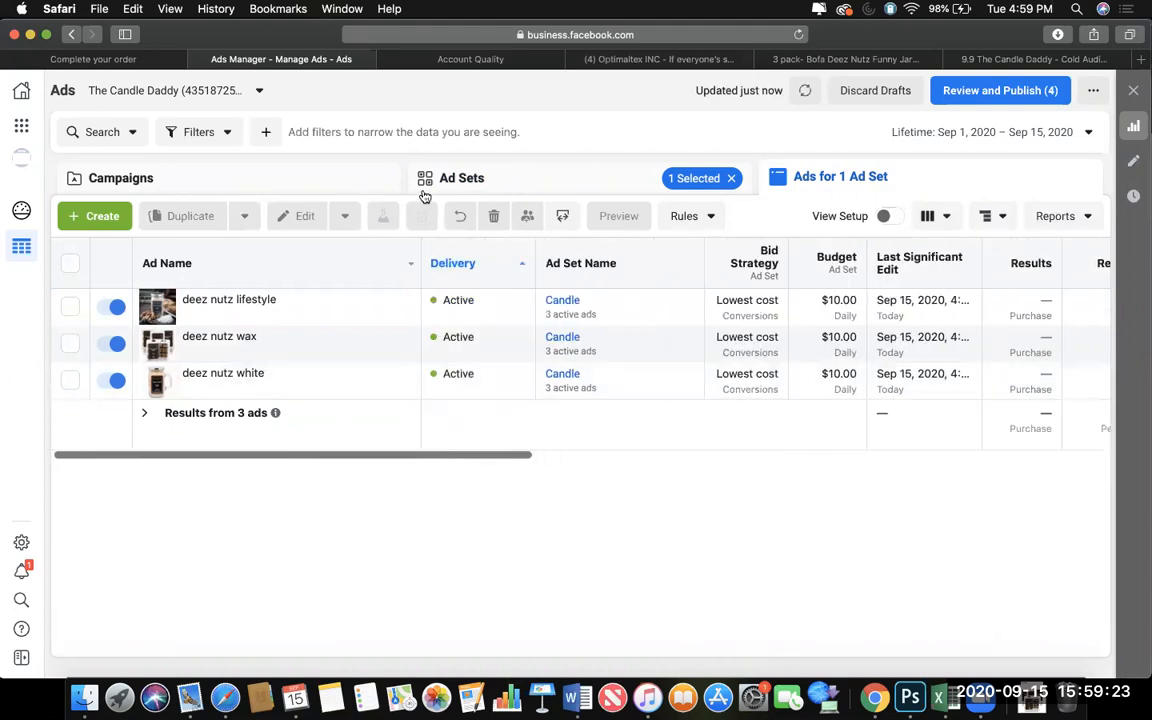
pyautogui.click(714, 188)
pyautogui.click(731, 177)
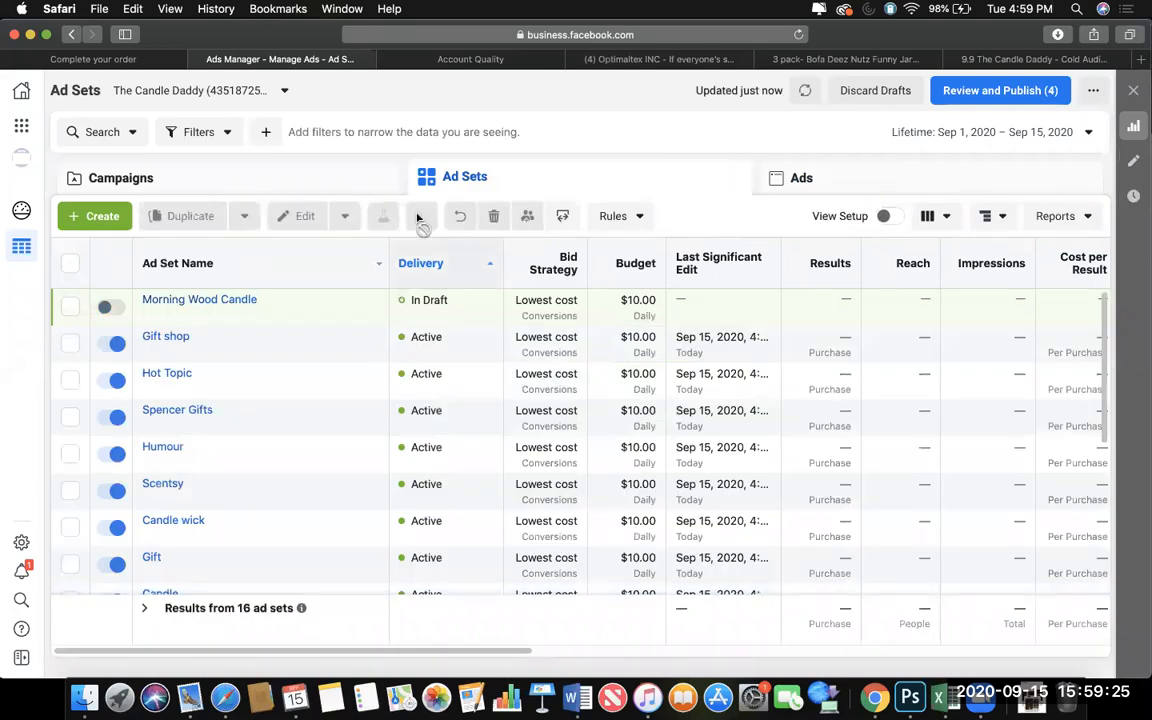
# Check the delivery of the account's ad sets and those in the Candle Daddy campaign, and clear the campaign selection.
pyautogui.scroll(-5, 502, 390)
pyautogui.scroll(5, 502, 390)
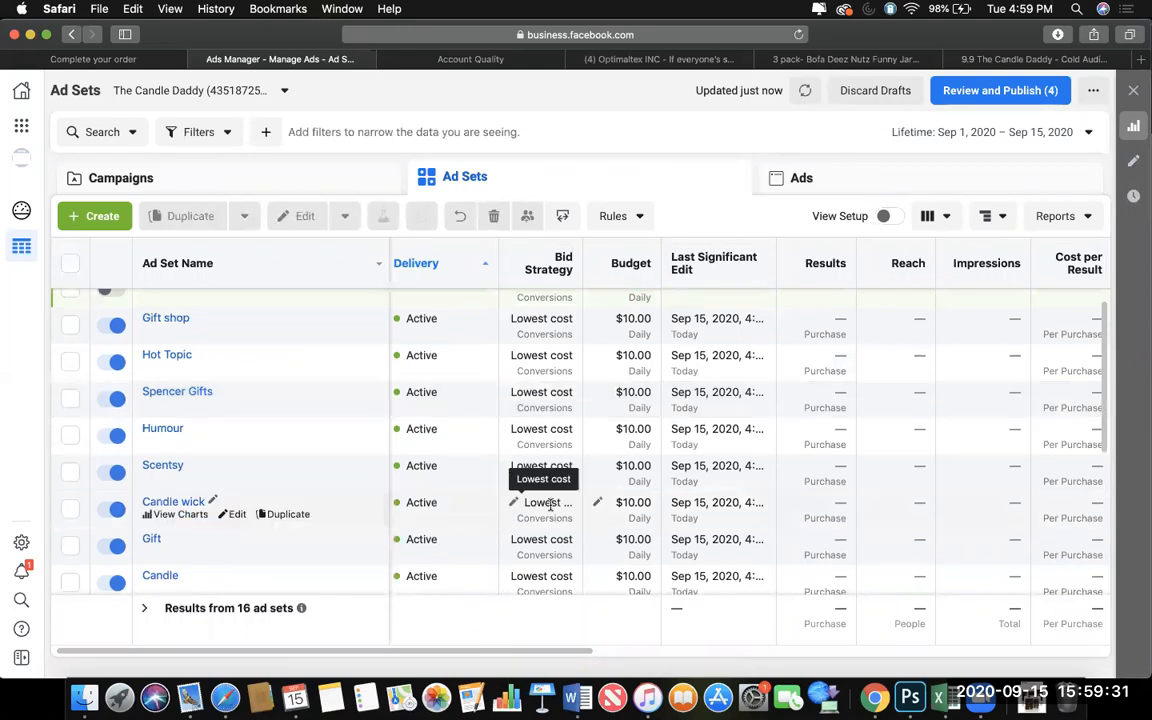
pyautogui.scroll(1, 548, 503)
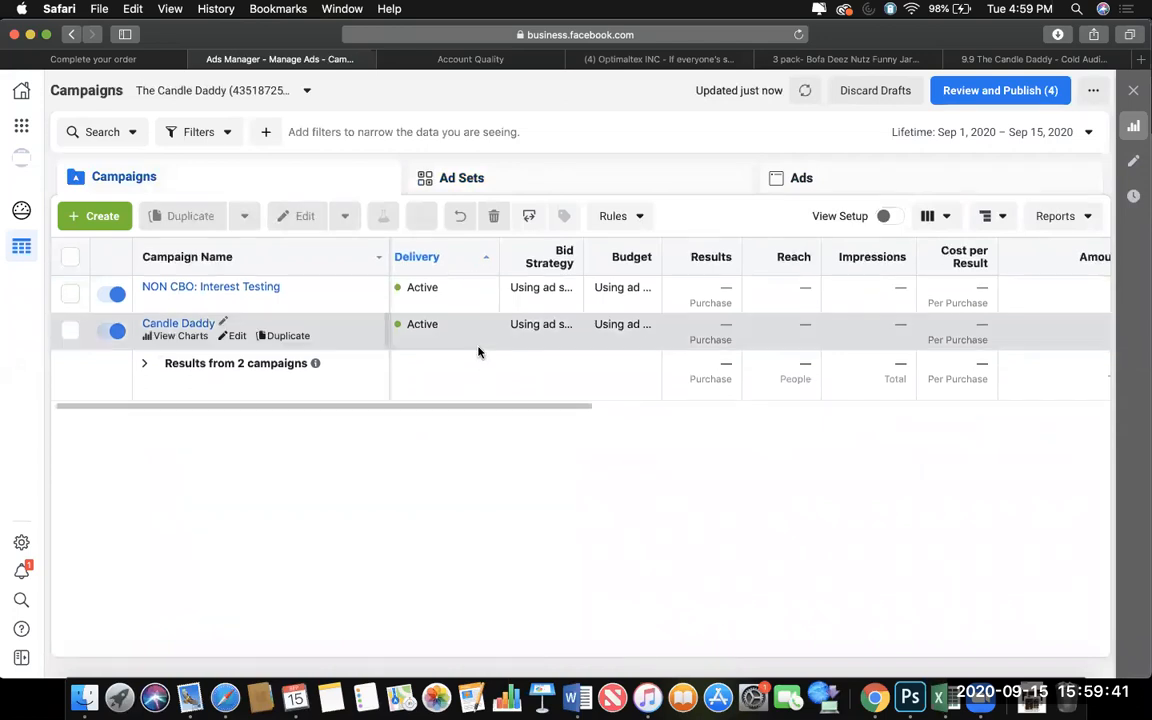
pyautogui.click(496, 341)
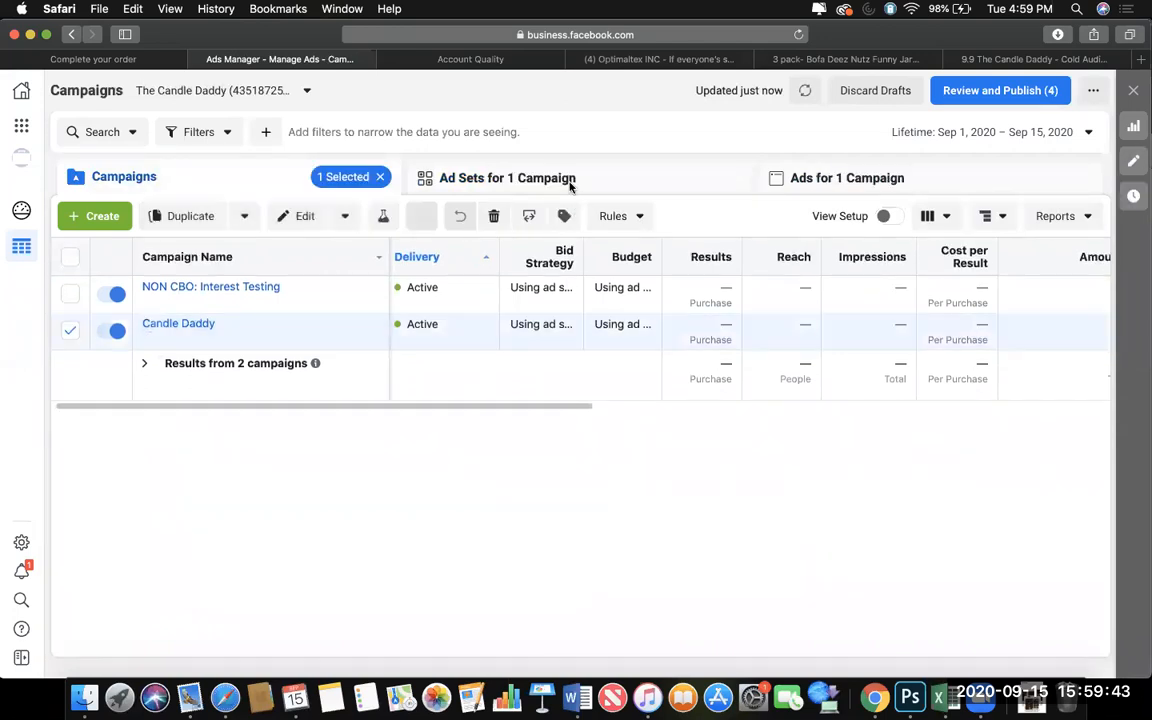
pyautogui.click(571, 183)
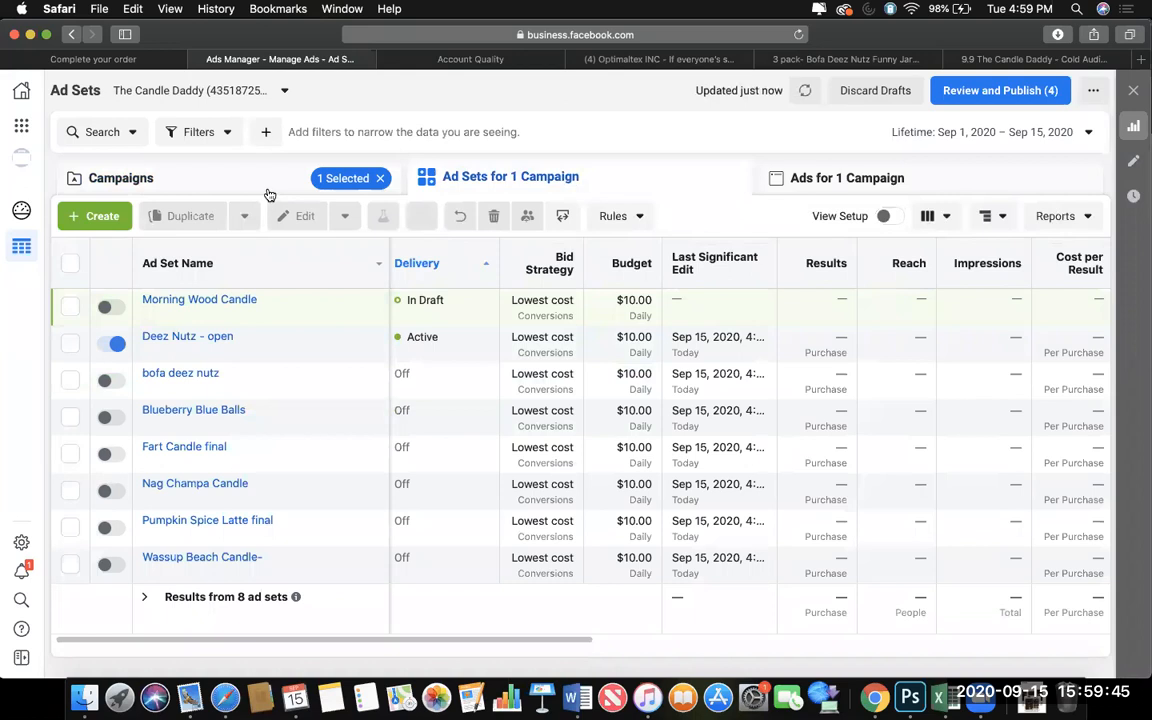
pyautogui.click(268, 190)
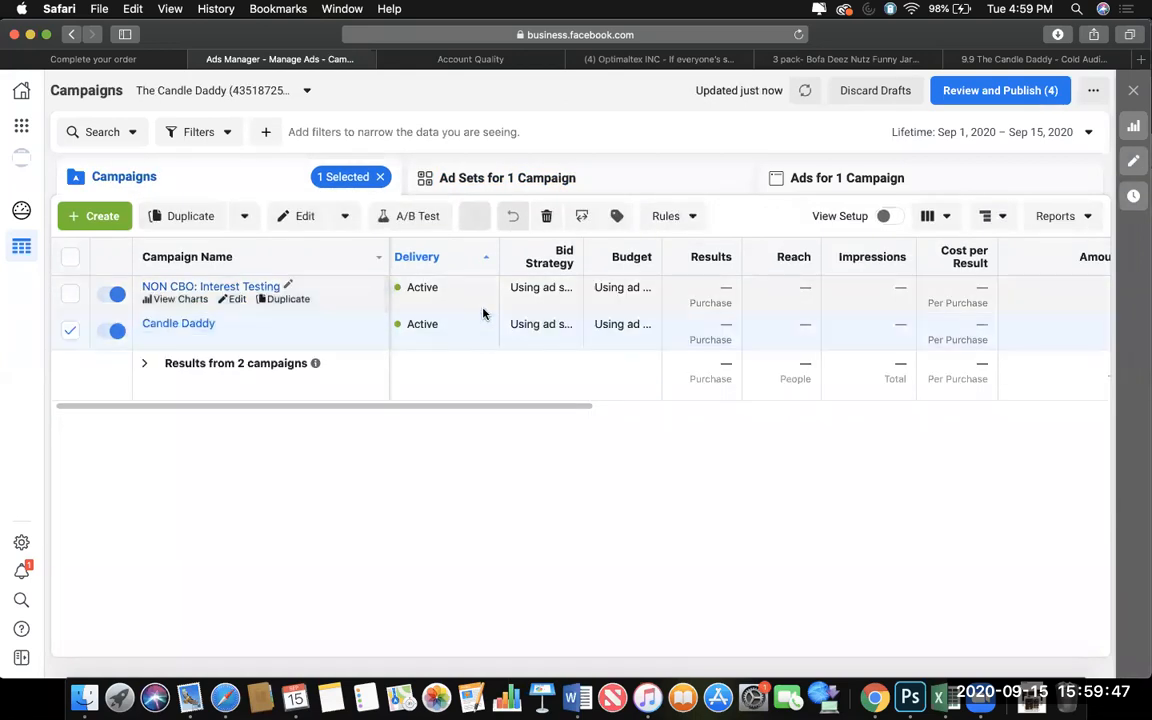
pyautogui.click(484, 312)
pyautogui.click(70, 292)
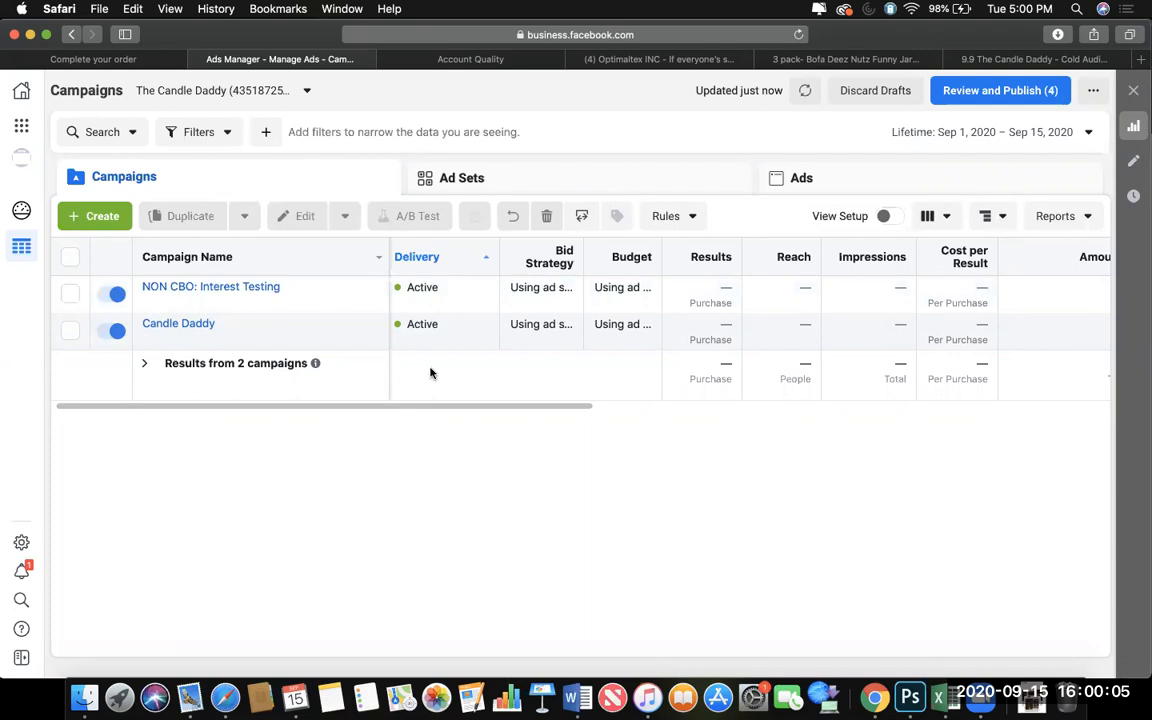
# View the charts and ad preview of the deez nutz white ad in the Candle wick ad set, then close them and deselect the ad.
pyautogui.moveTo(419, 407); pyautogui.dragTo(807, 427)
pyautogui.click(719, 187)
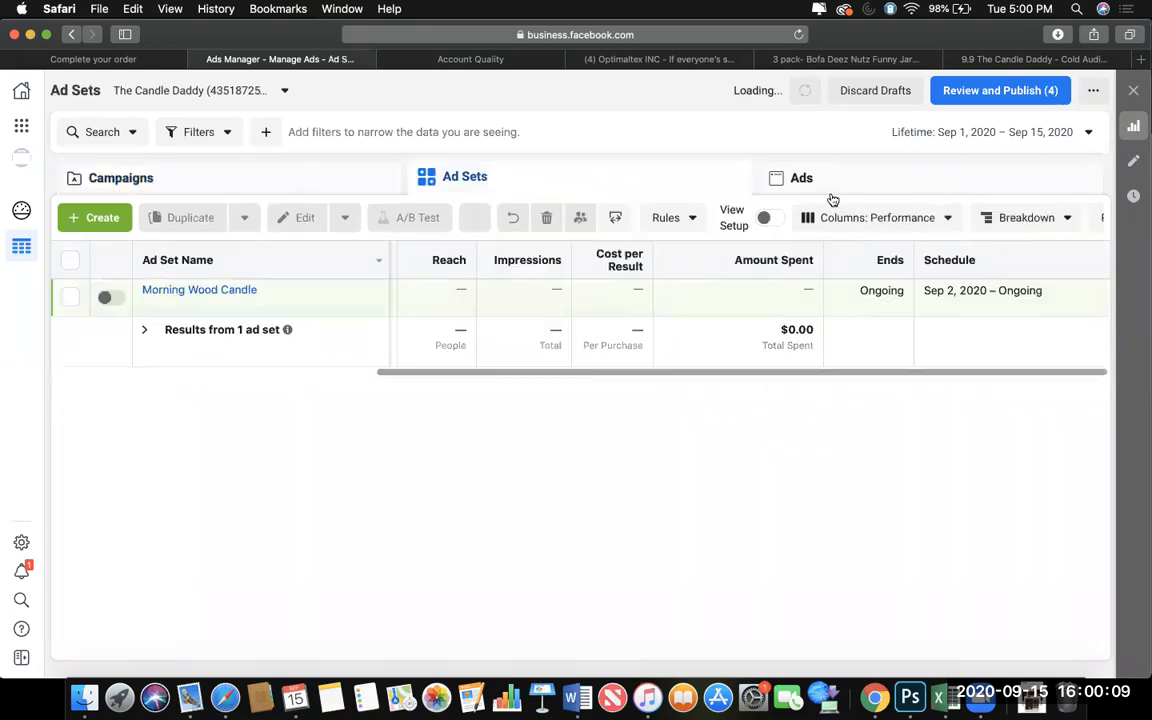
pyautogui.click(828, 195)
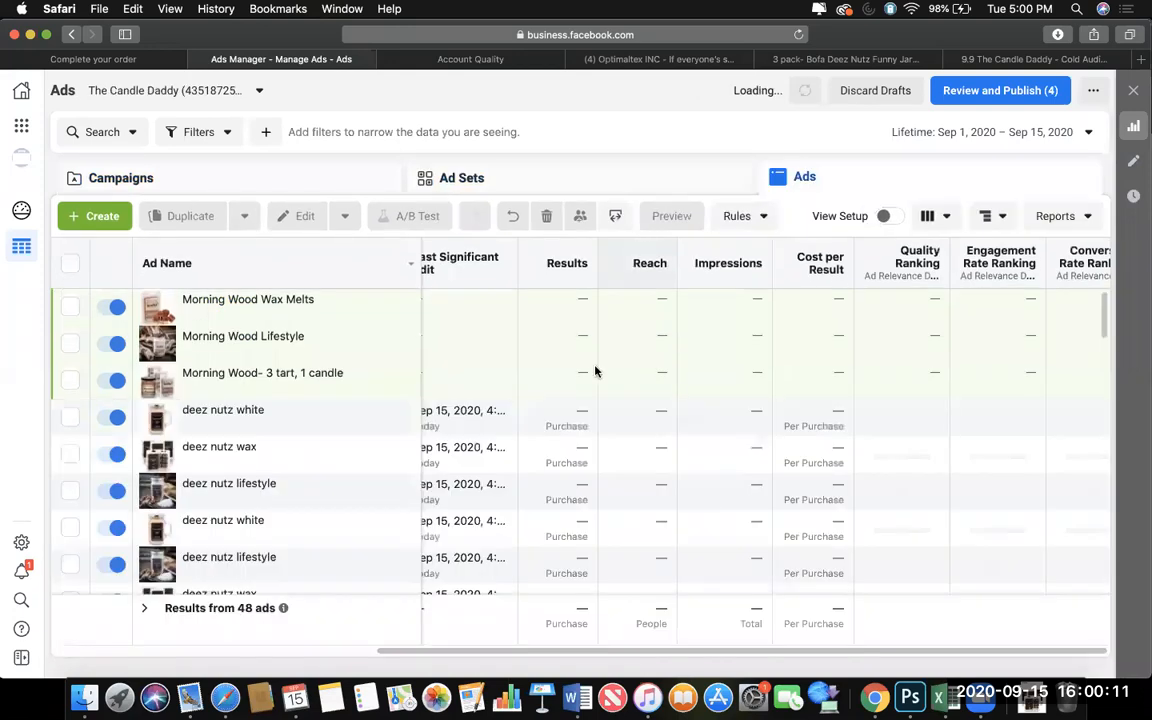
pyautogui.click(216, 422)
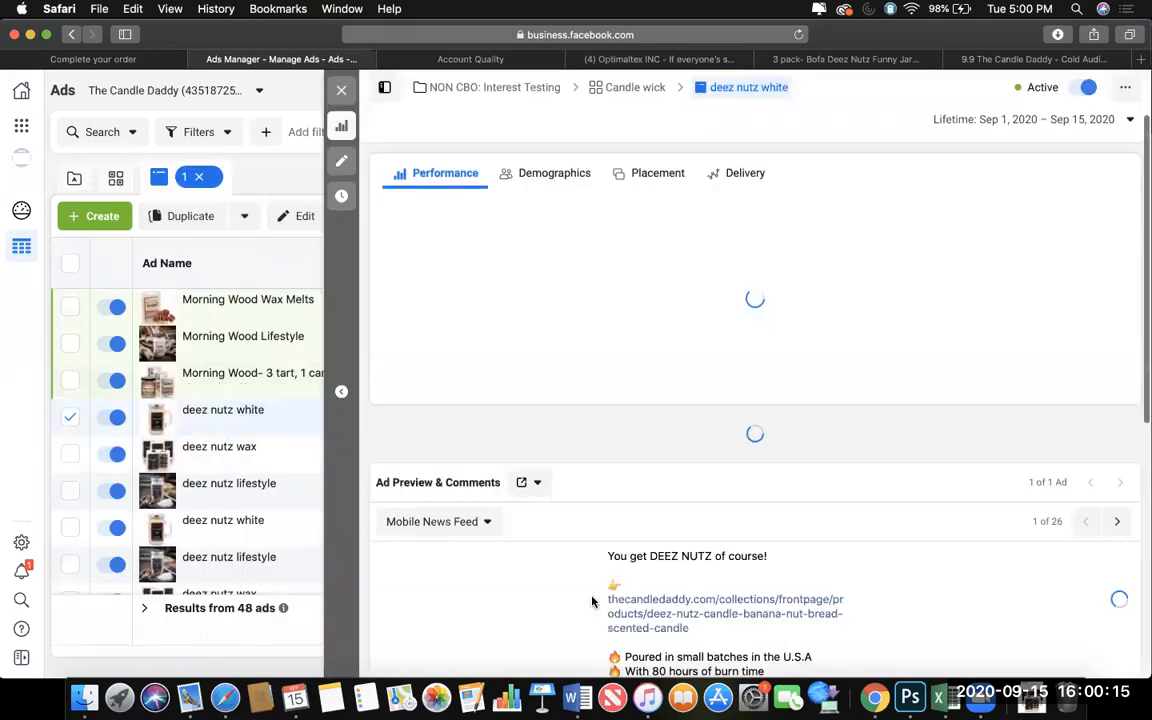
pyautogui.scroll(-5, 591, 599)
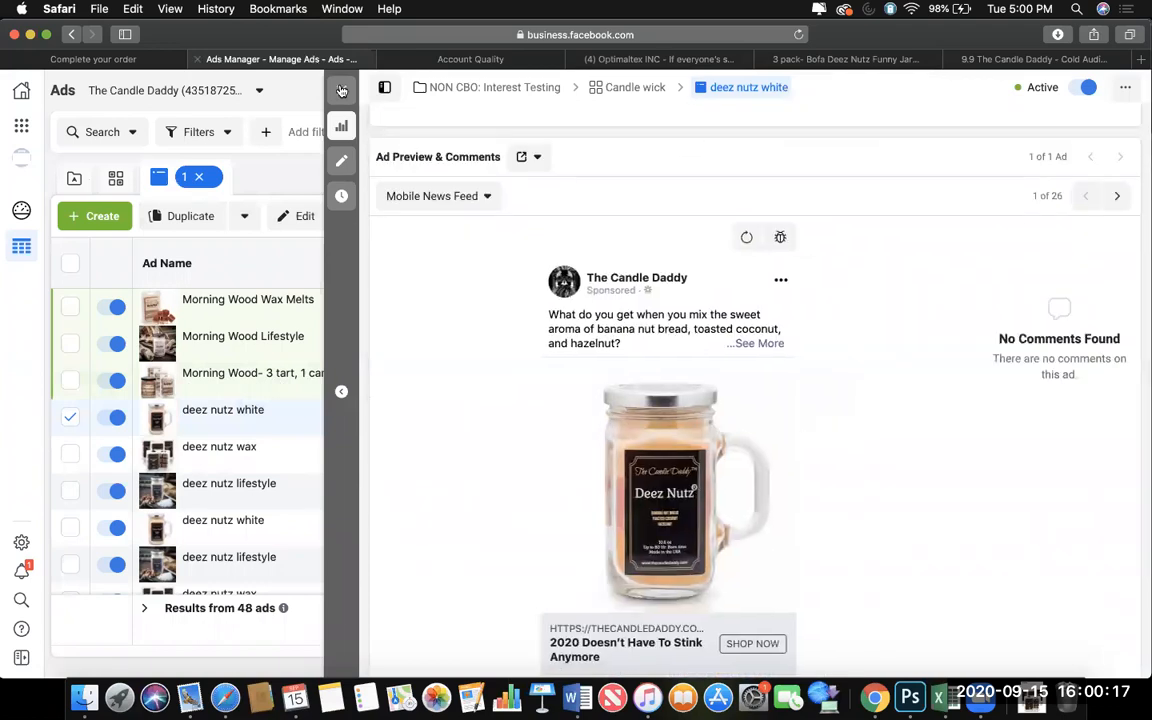
pyautogui.click(341, 90)
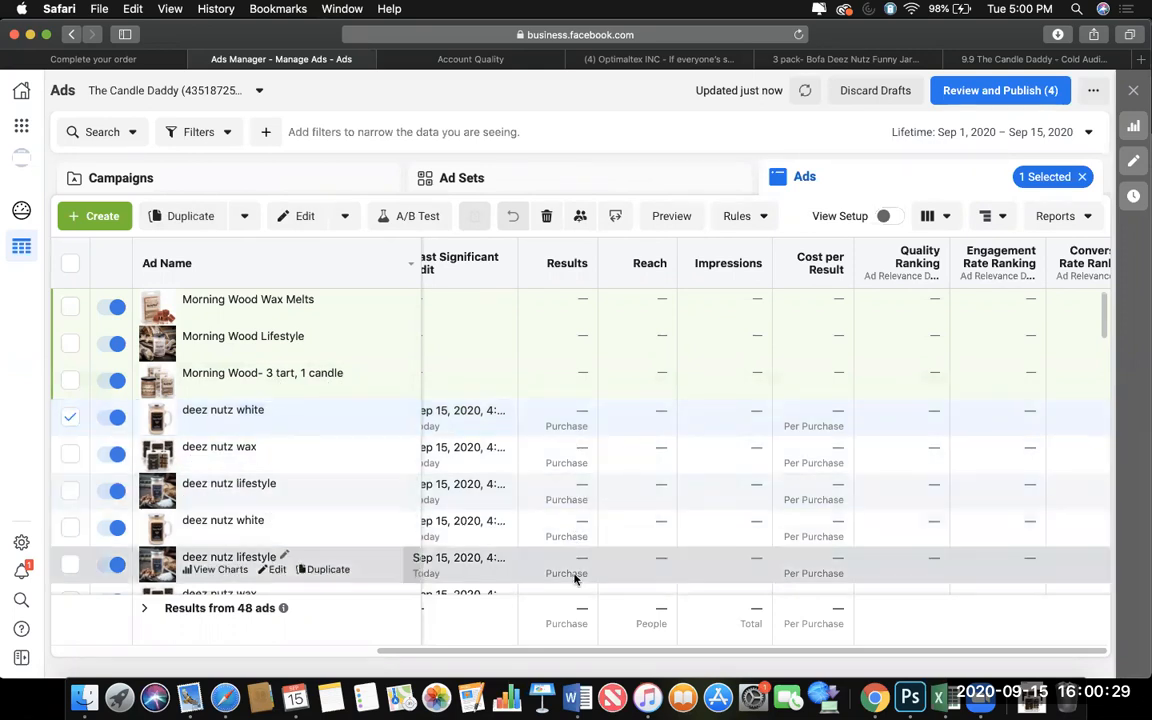
pyautogui.click(70, 417)
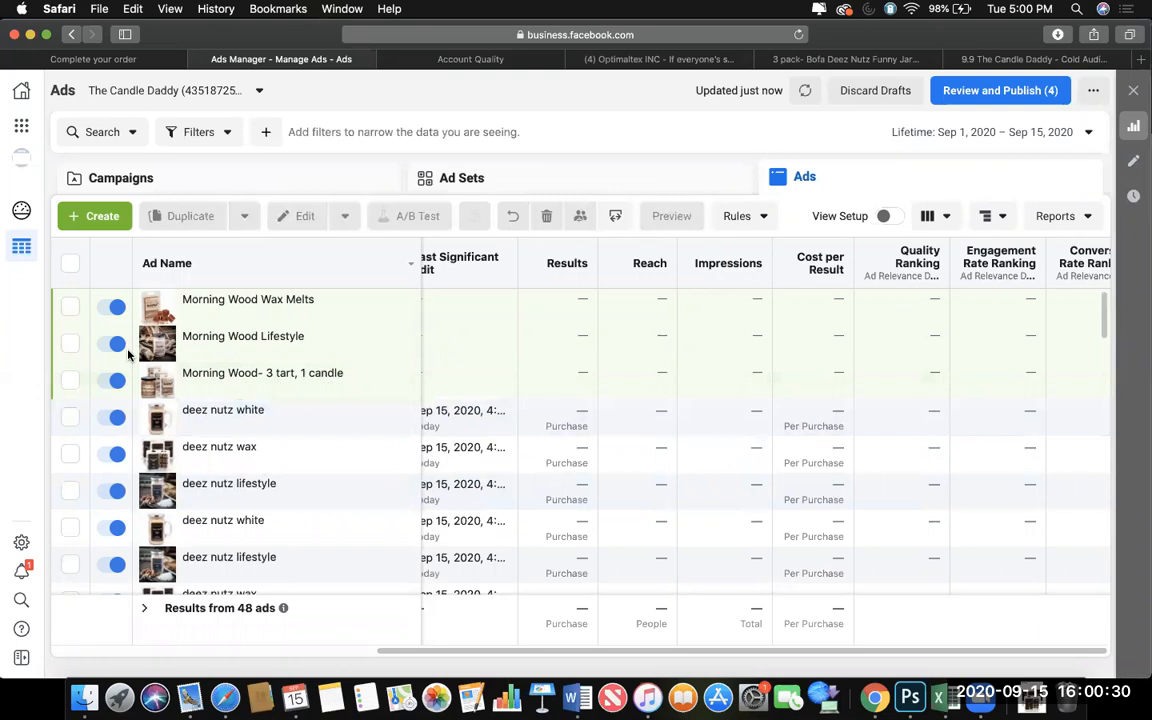
# Review the campaigns' results and spend, examine the performance of the Candle Daddy campaign's ad sets, and return to the campaign list.
pyautogui.click(355, 185)
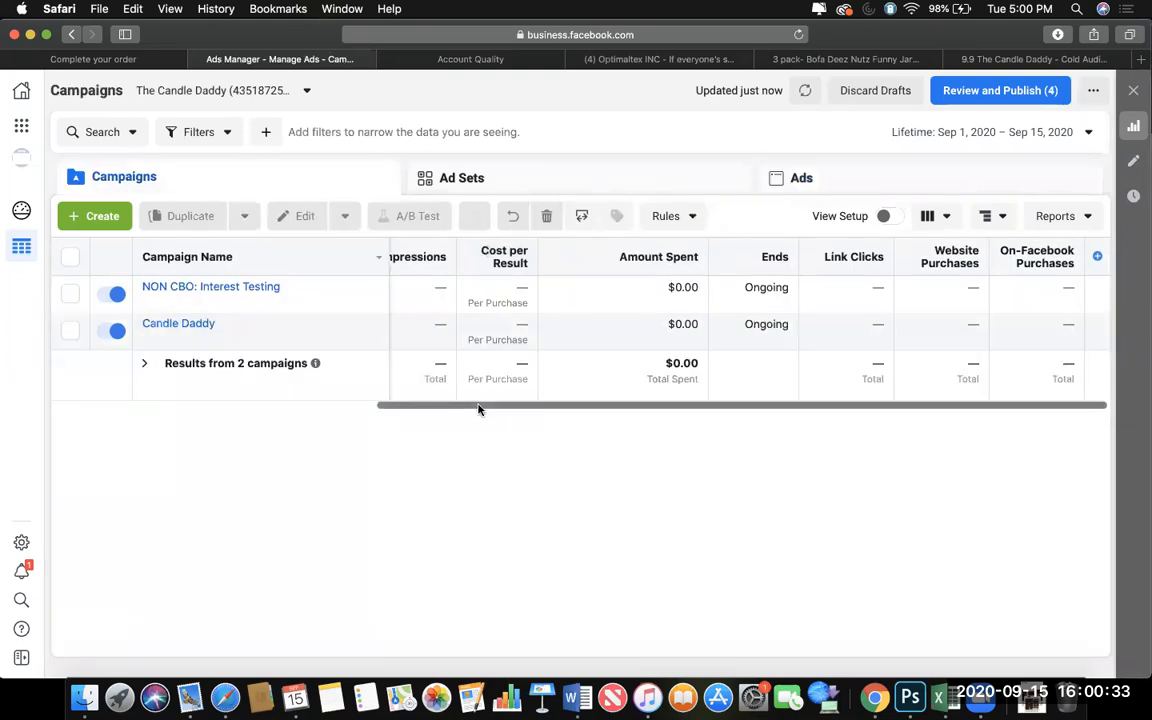
pyautogui.hscroll(-3, 478, 406)
pyautogui.hscroll(-3, 343, 403)
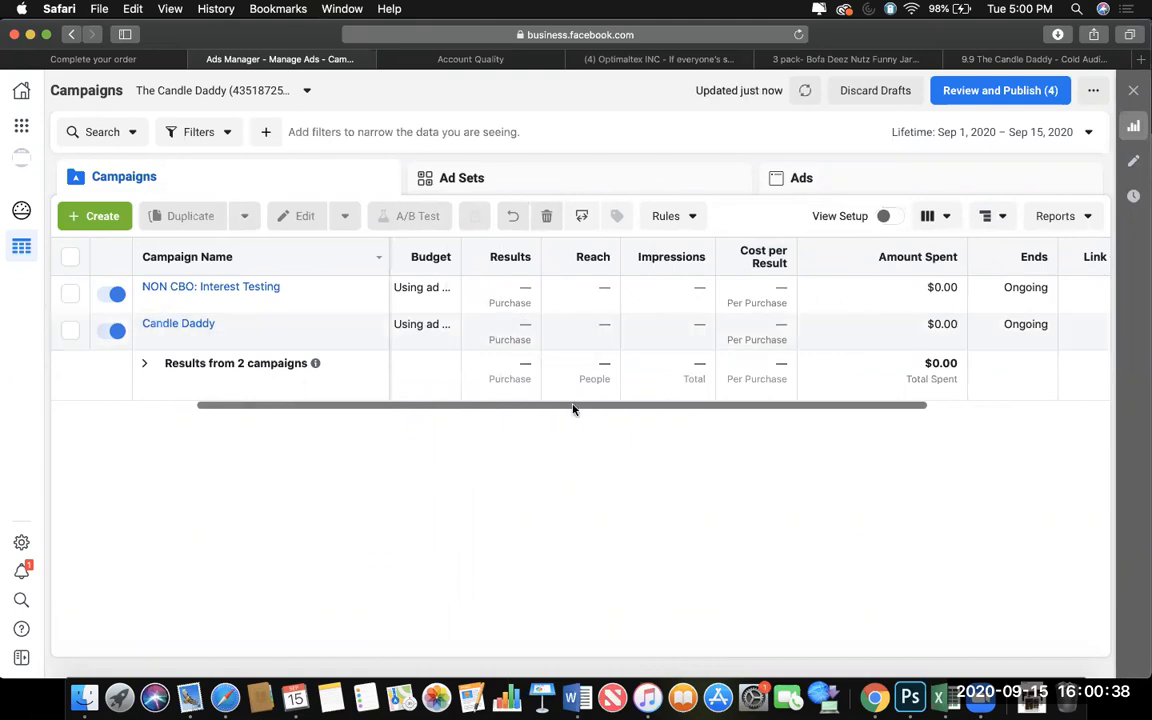
pyautogui.click(563, 329)
pyautogui.click(668, 195)
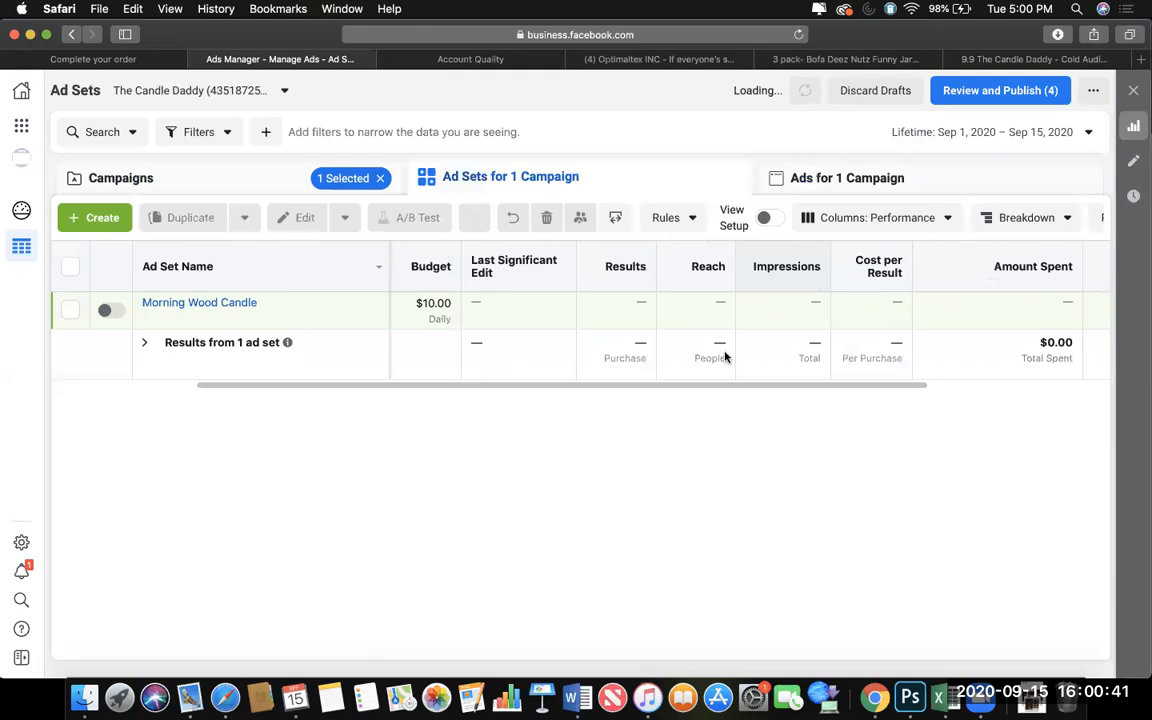
pyautogui.hscroll(8, 710, 435)
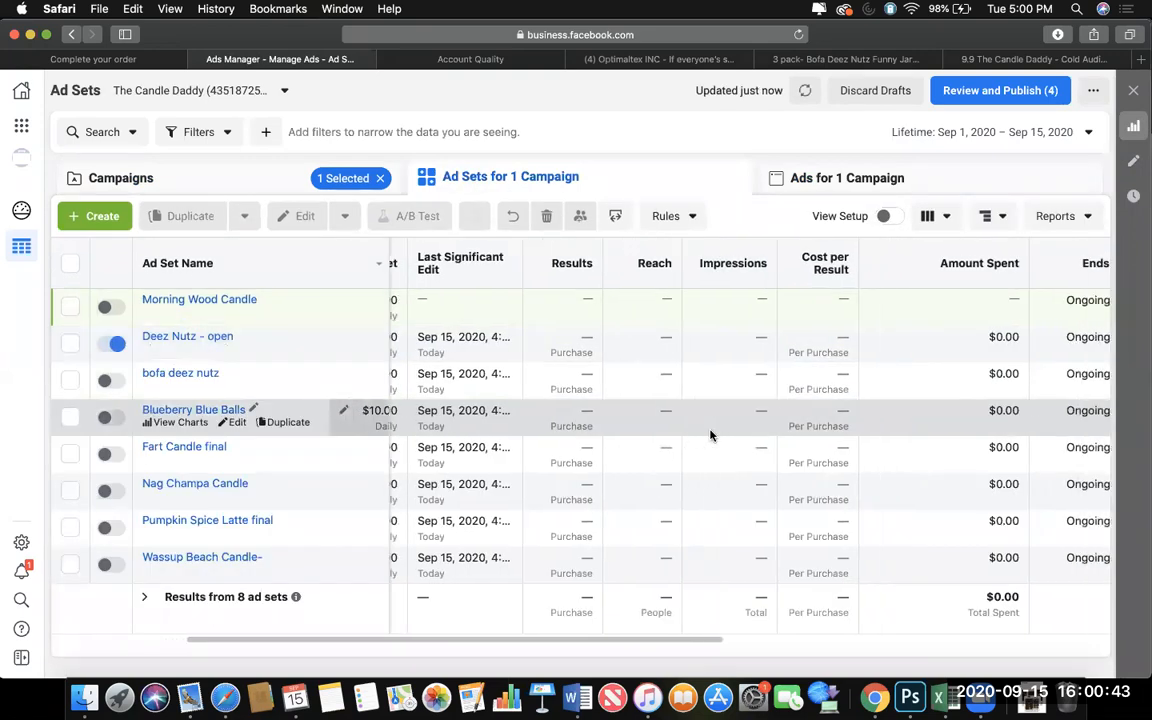
pyautogui.hscroll(5, 710, 435)
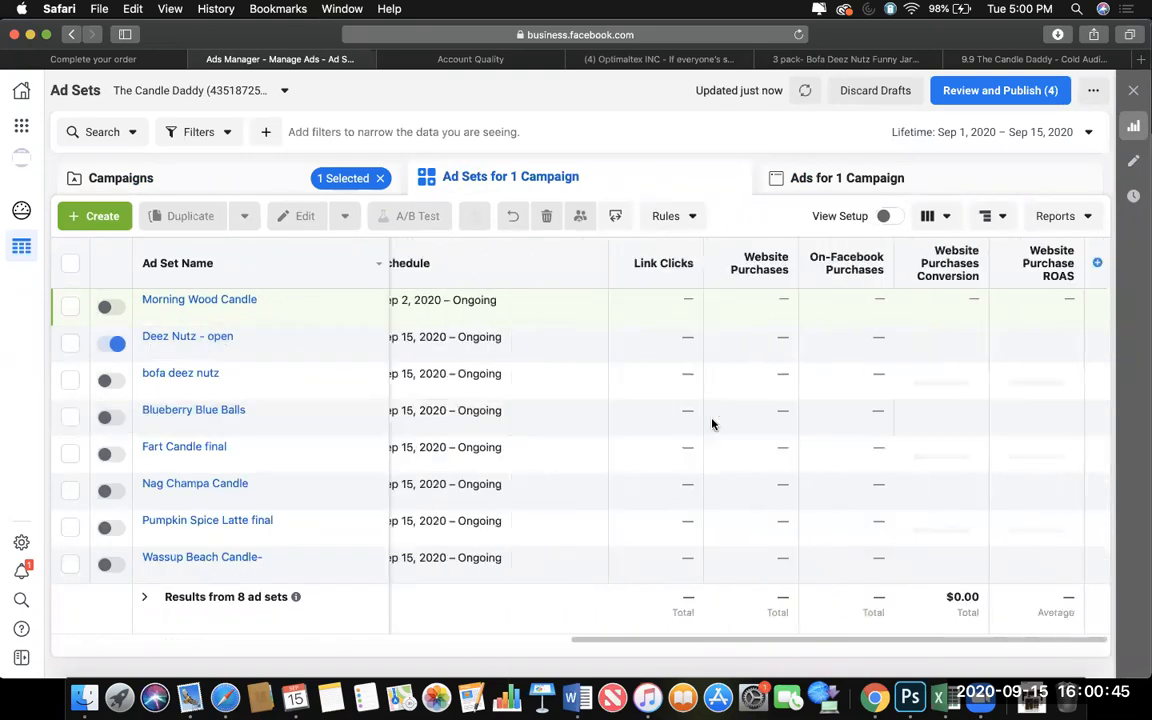
pyautogui.click(285, 174)
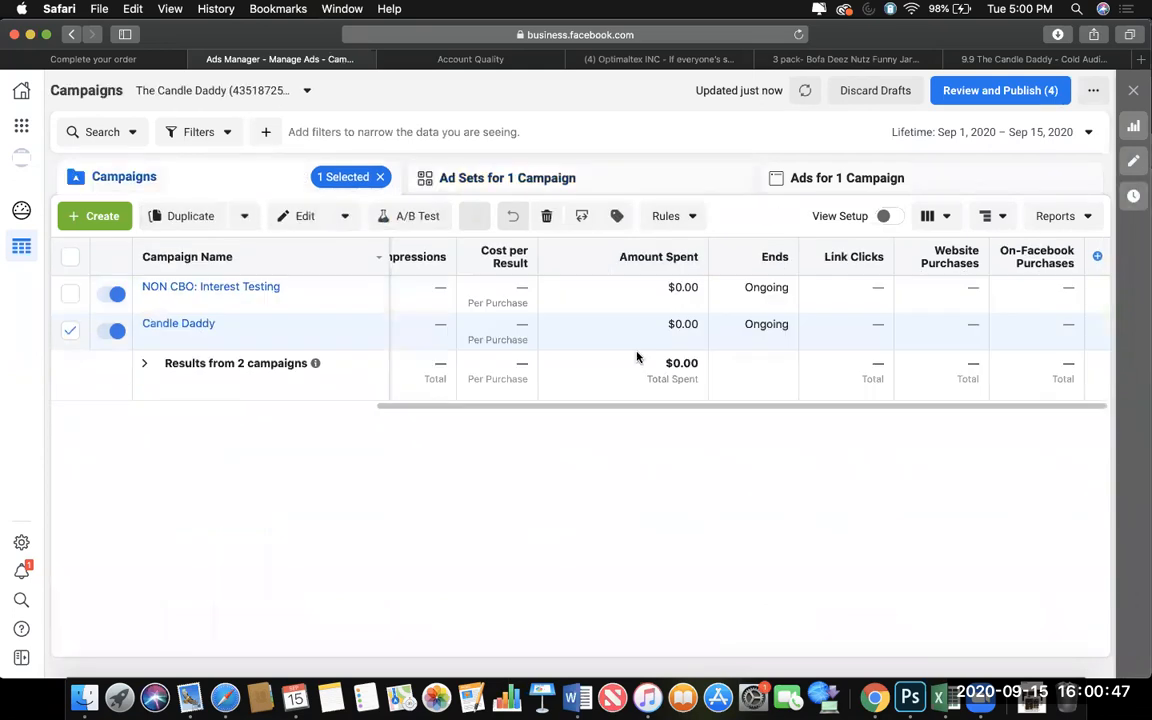